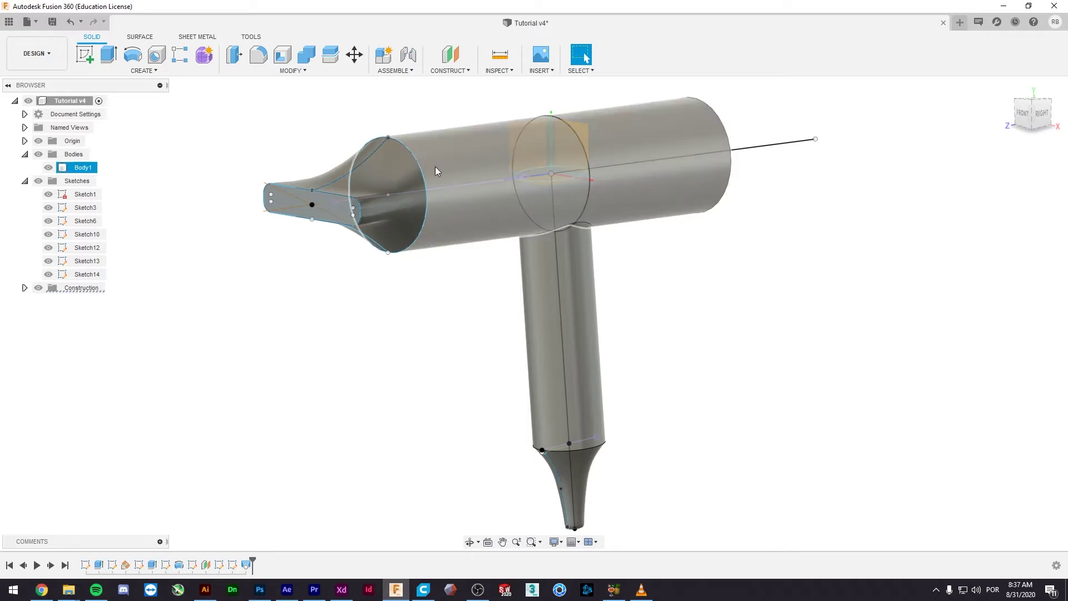
# - Compare the model with the hair dryer reference photo in the browser, then return to Fusion 360
pyautogui.hotkey('alt', 'Tab')
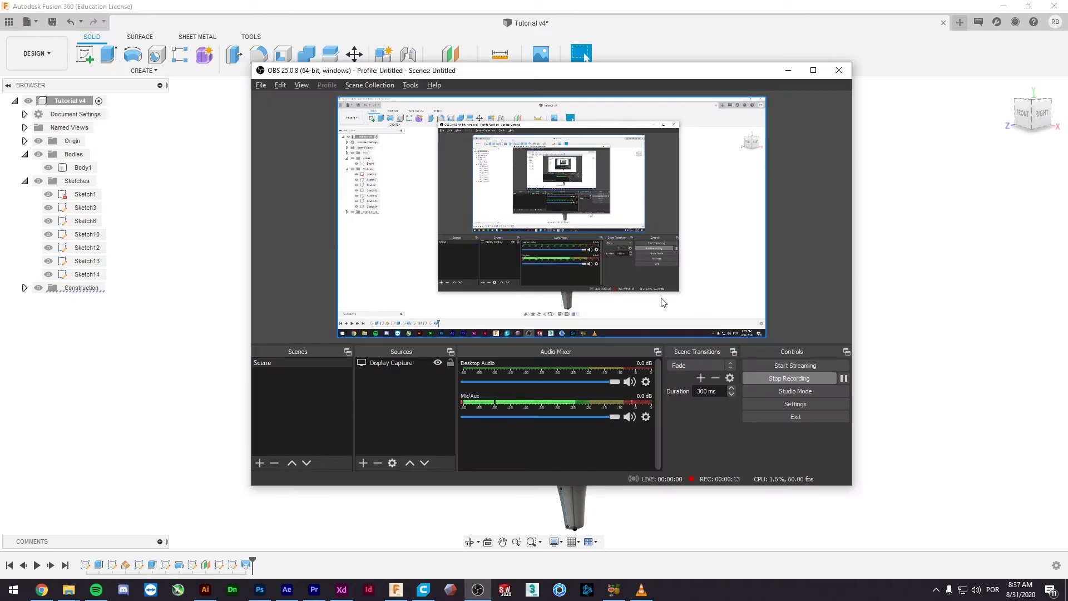
pyautogui.hotkey('alt', 'Tab')
pyautogui.hotkey('alt', 'Tab')
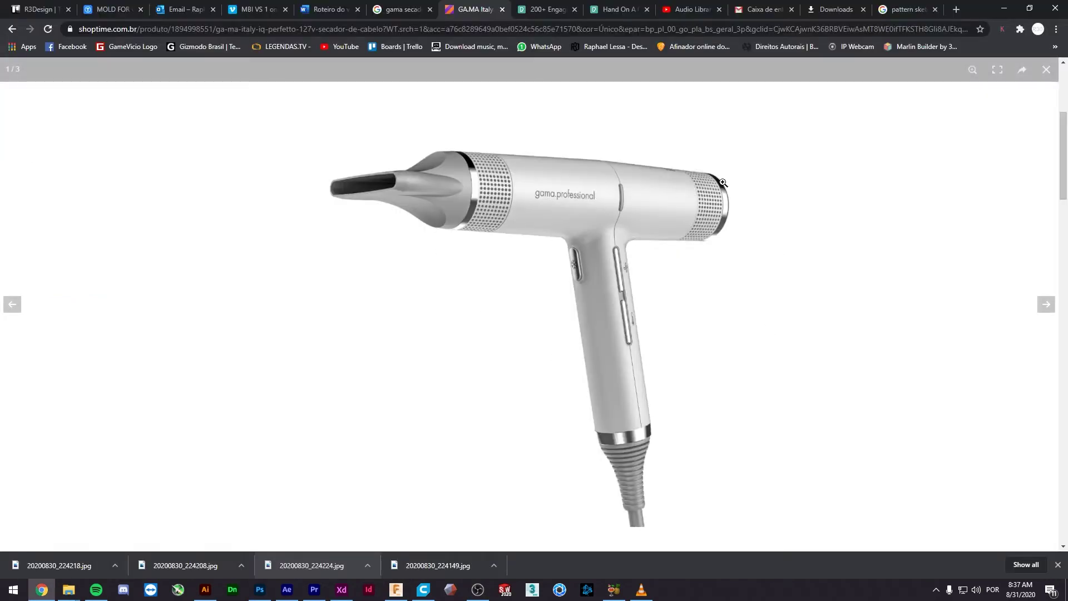
pyautogui.hotkey('alt', 'Tab')
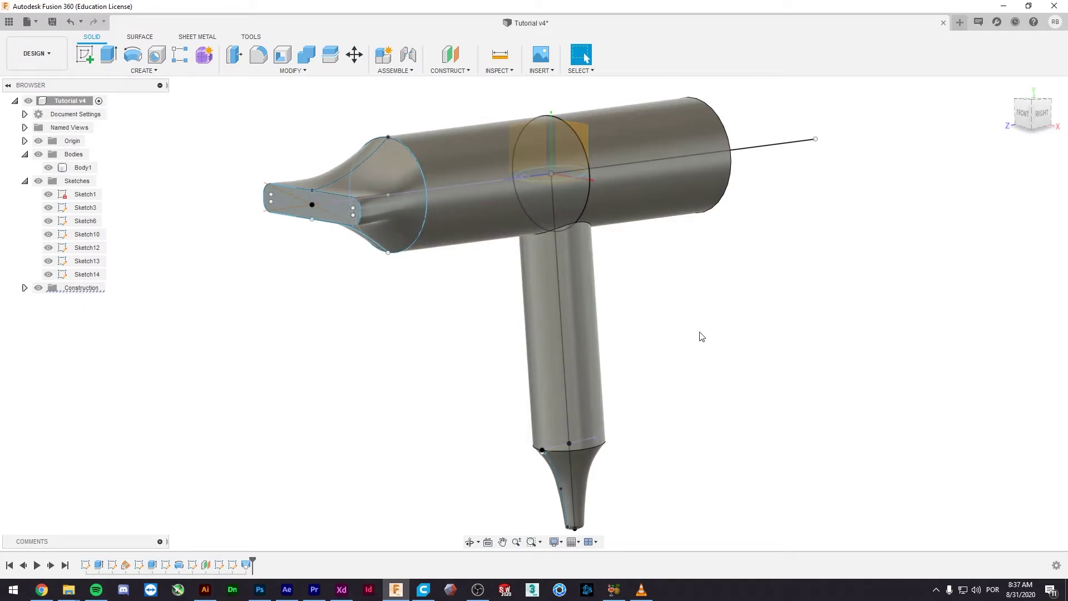
pyautogui.hotkey('alt', 'Tab')
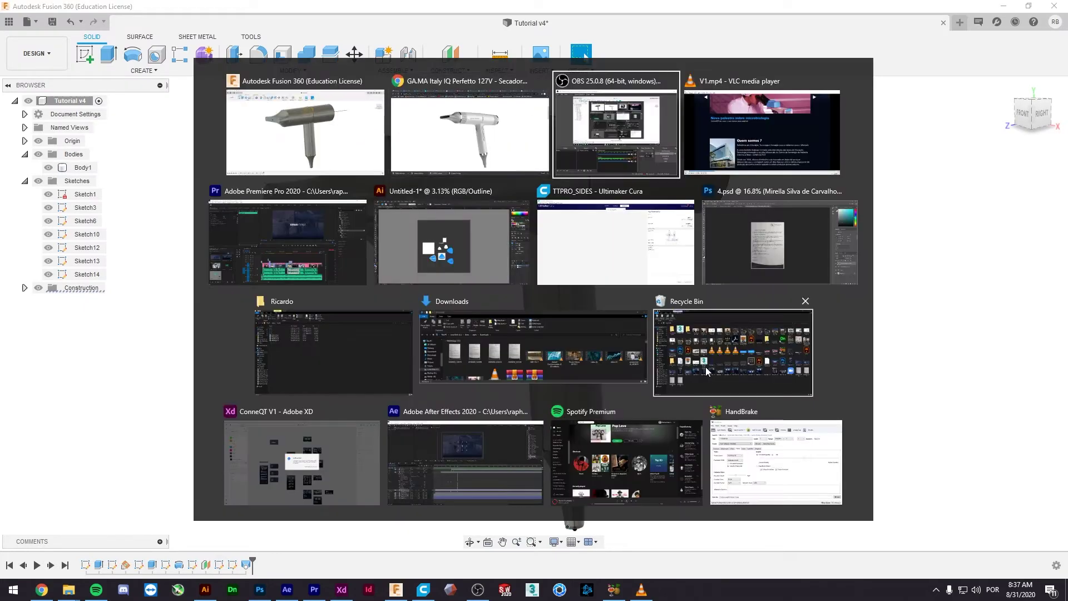
pyautogui.click(489, 155)
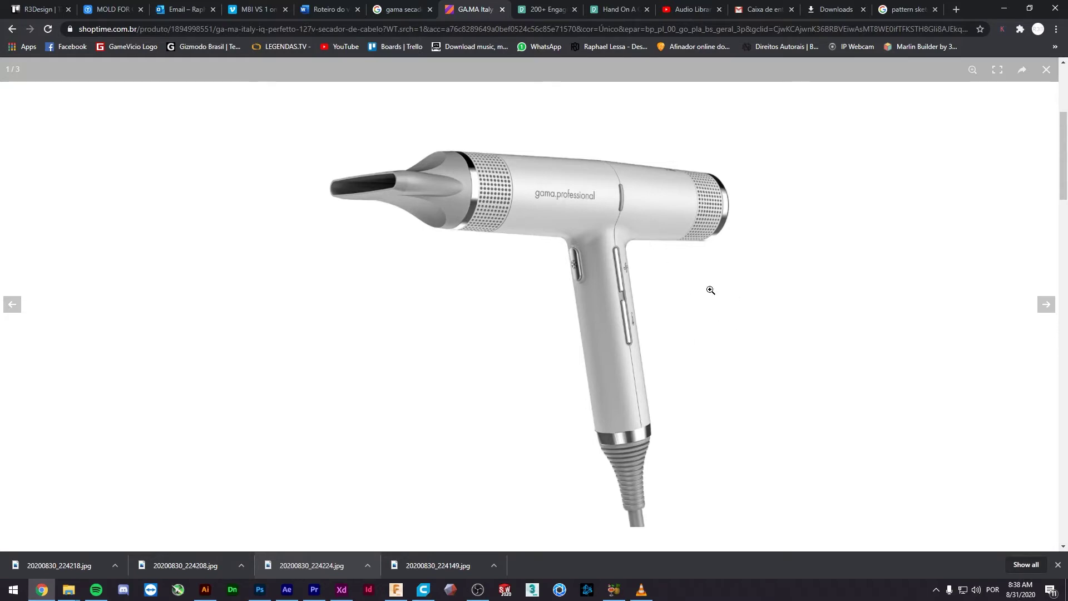
pyautogui.hotkey('alt', 'Tab')
pyautogui.click(481, 141)
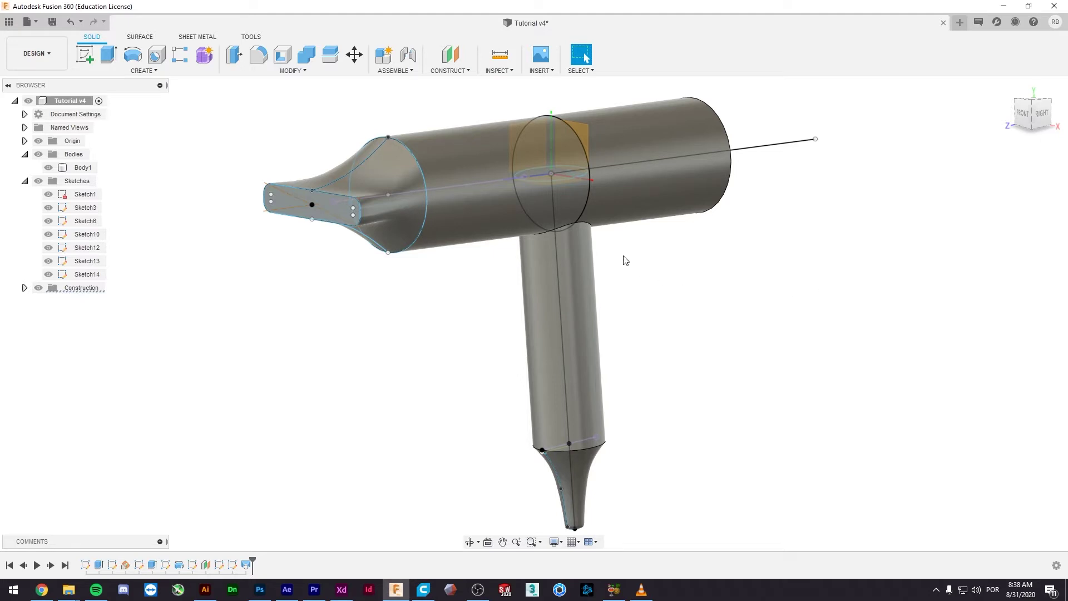
# - Select the dryer body, view it from the right, and recheck the reference photo
pyautogui.click(557, 289)
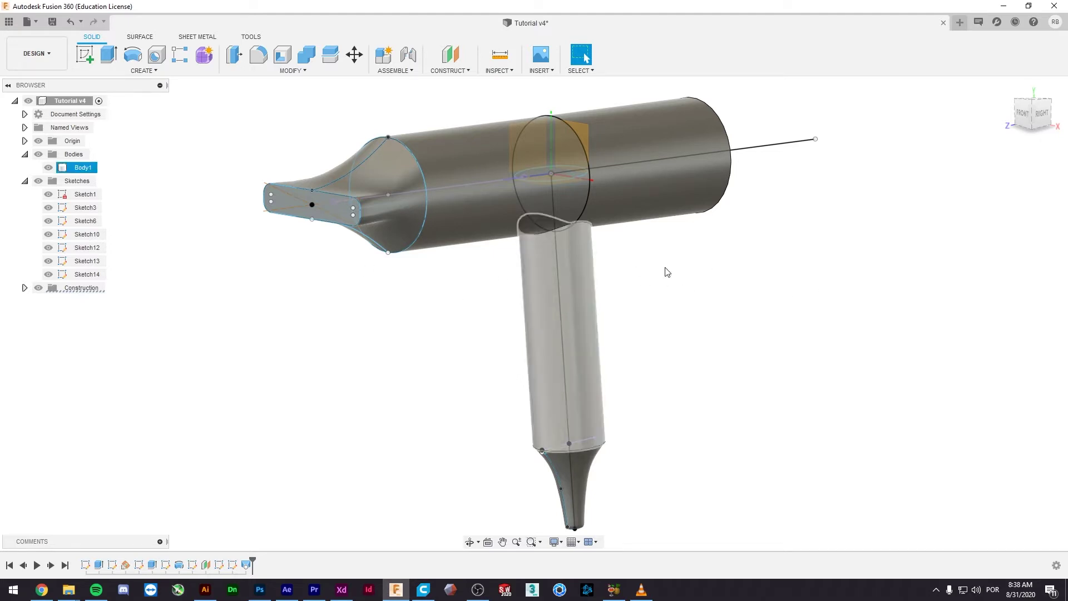
pyautogui.click(1040, 114)
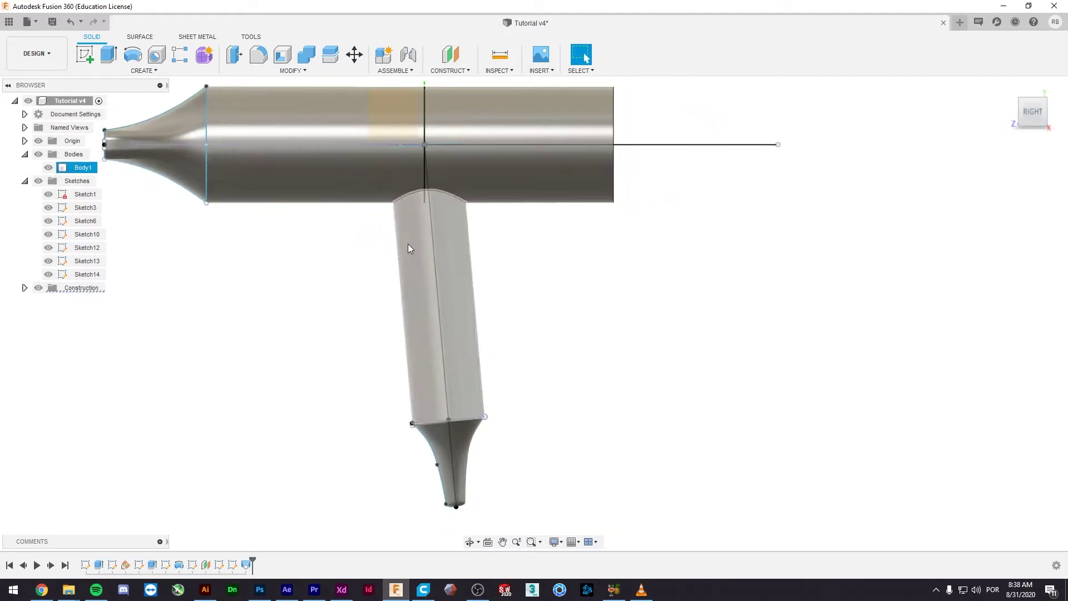
pyautogui.hotkey('alt', 'Tab')
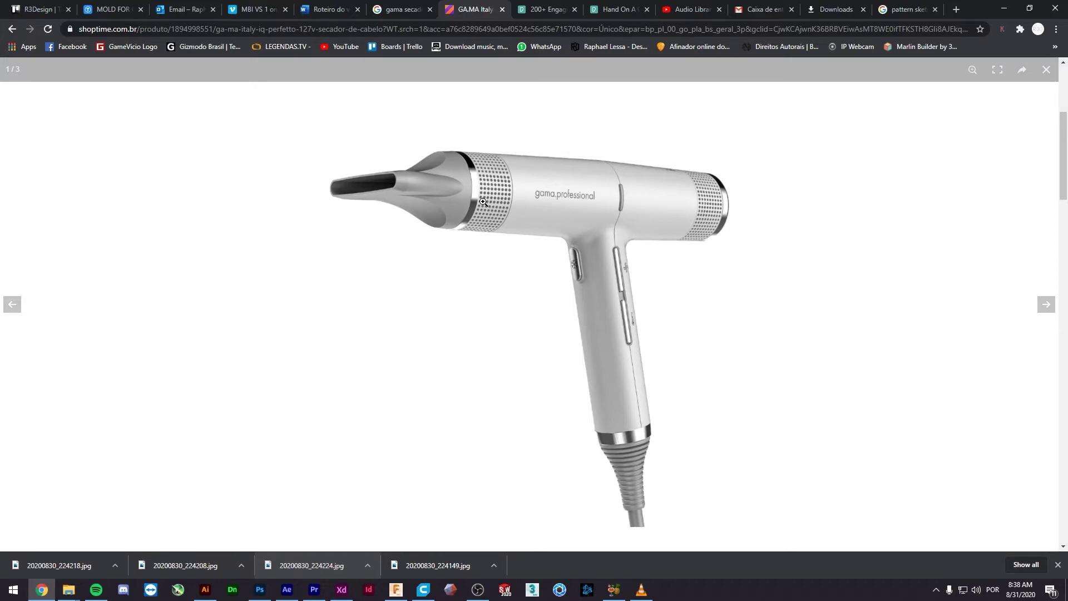
pyautogui.hotkey('alt', 'Tab')
pyautogui.moveTo(264, 234)
pyautogui.mouseDown(button='middle')
pyautogui.moveTo(287, 251)
pyautogui.moveTo(448, 286)
pyautogui.moveTo(605, 249)
pyautogui.mouseUp(button='middle')
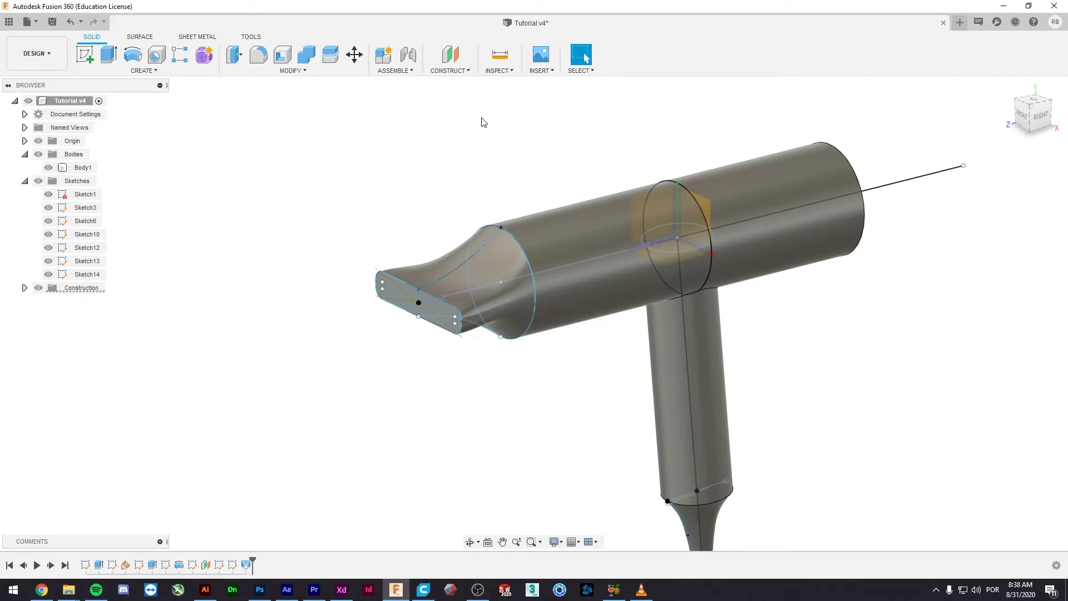
# - Create a construction plane tangent to the barrel's cylindrical face at 0.0 deg
pyautogui.click(457, 71)
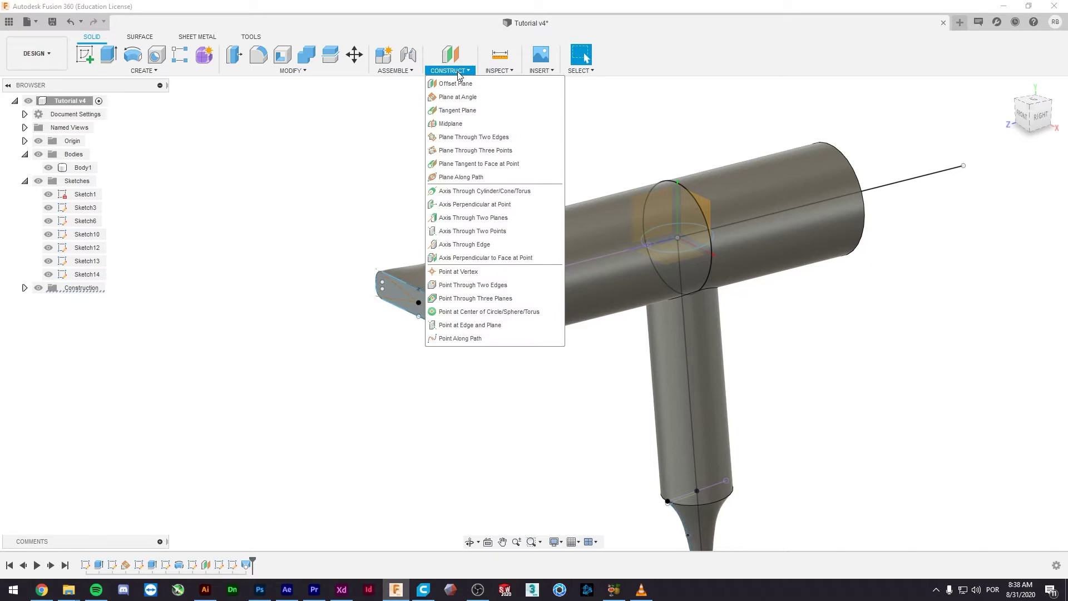
pyautogui.moveTo(458, 110)
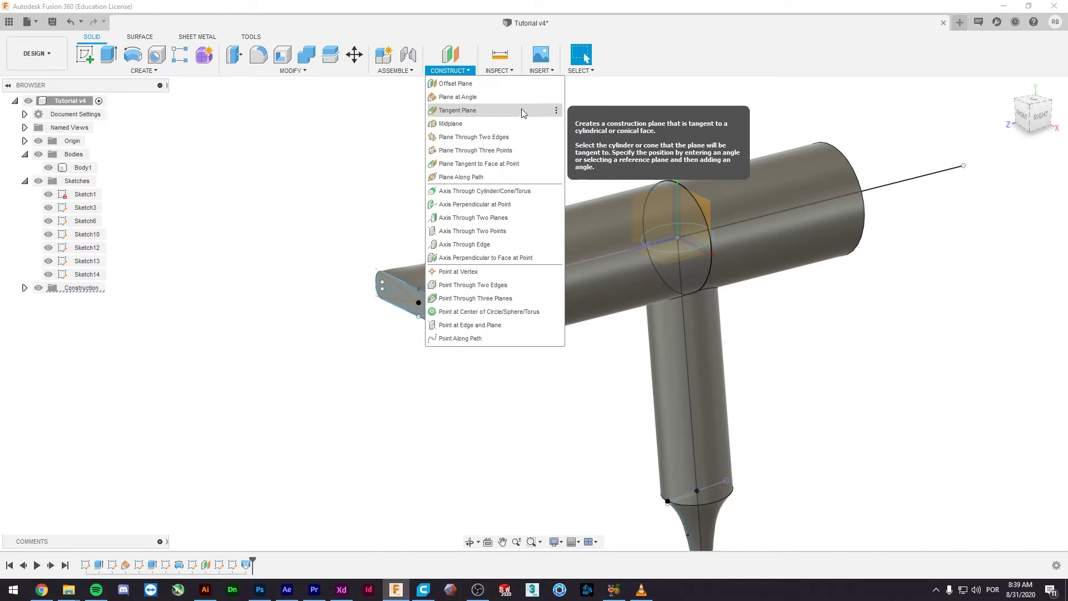
pyautogui.click(518, 111)
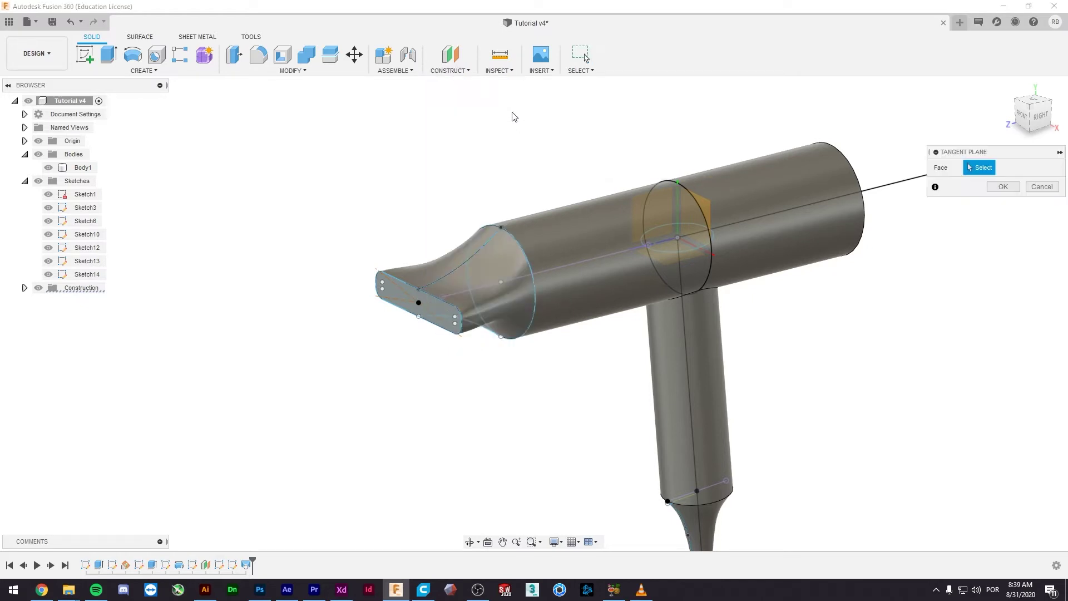
pyautogui.click(610, 298)
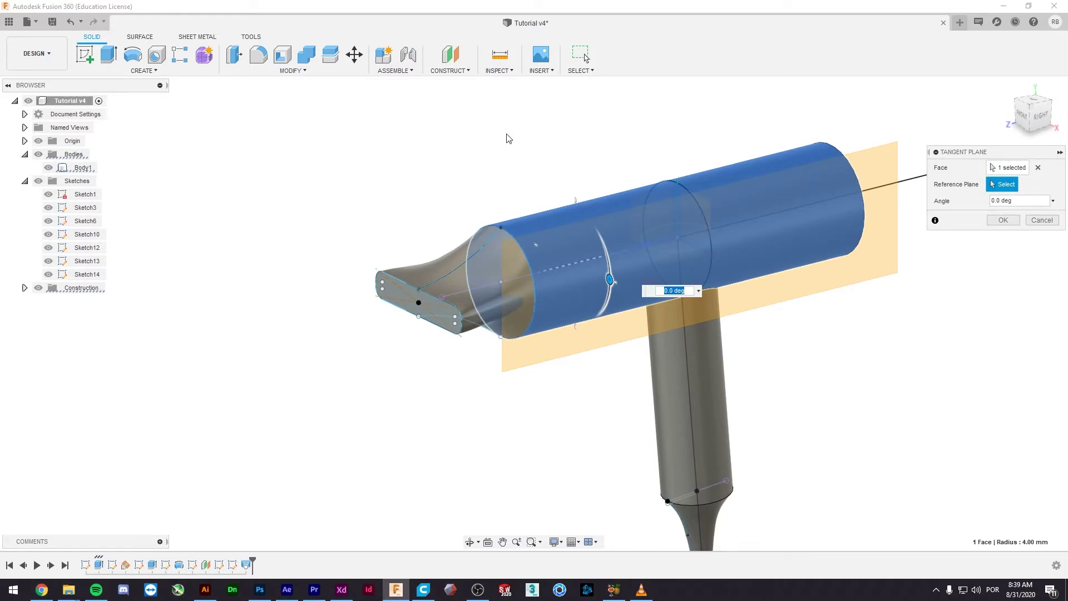
pyautogui.keyDown('shift'); pyautogui.moveTo(479, 129); pyautogui.dragTo(526, 163, button='middle'); pyautogui.keyUp('shift')
pyautogui.moveTo(573, 290)
pyautogui.mouseDown()
pyautogui.moveTo(569, 278)
pyautogui.moveTo(567, 293)
pyautogui.mouseUp()
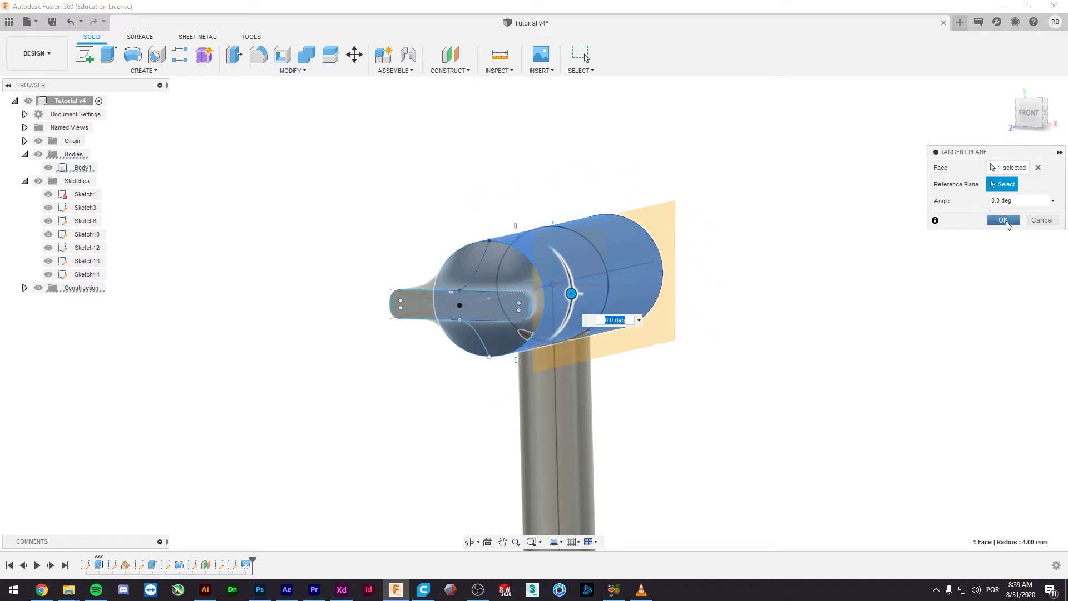
pyautogui.click(1004, 220)
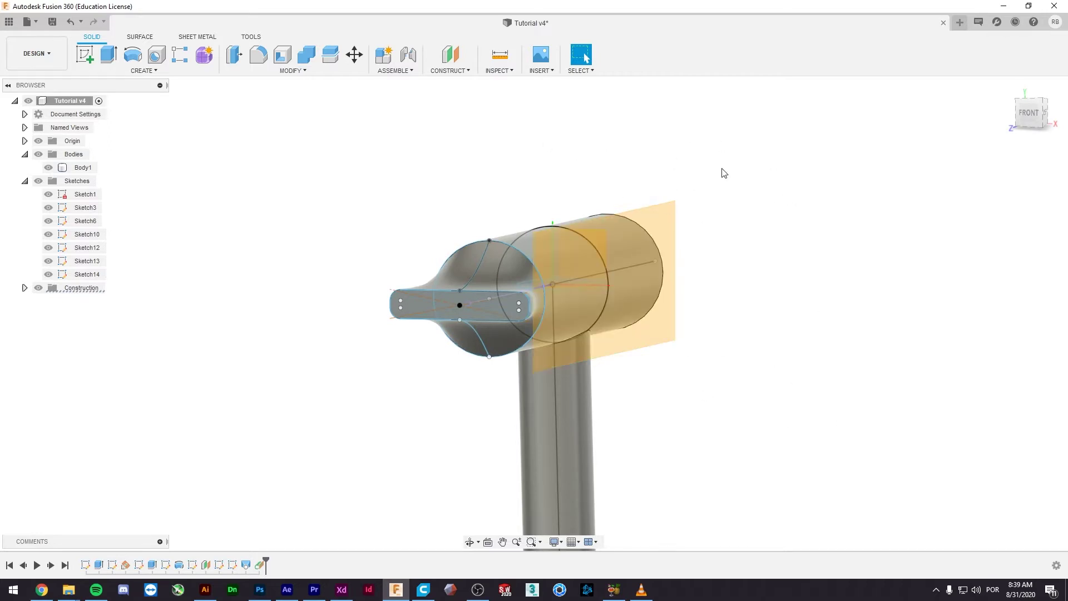
pyautogui.click(1032, 114)
# - From the right-side view, select tangent plane Plane4 and start Sketch16 on it
pyautogui.click(1036, 112)
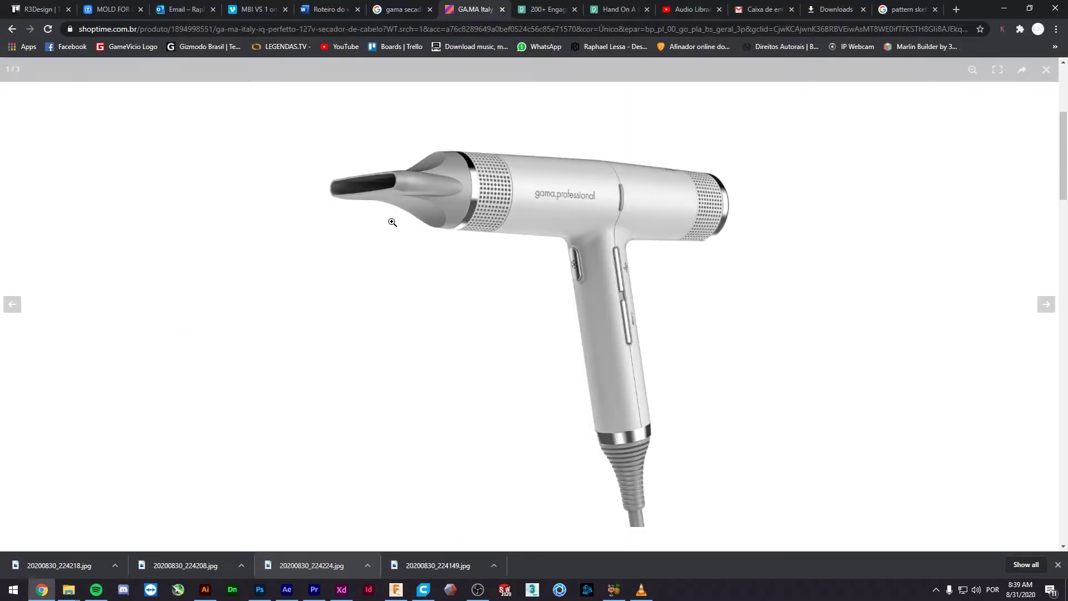
pyautogui.scroll(2, 445, 273)
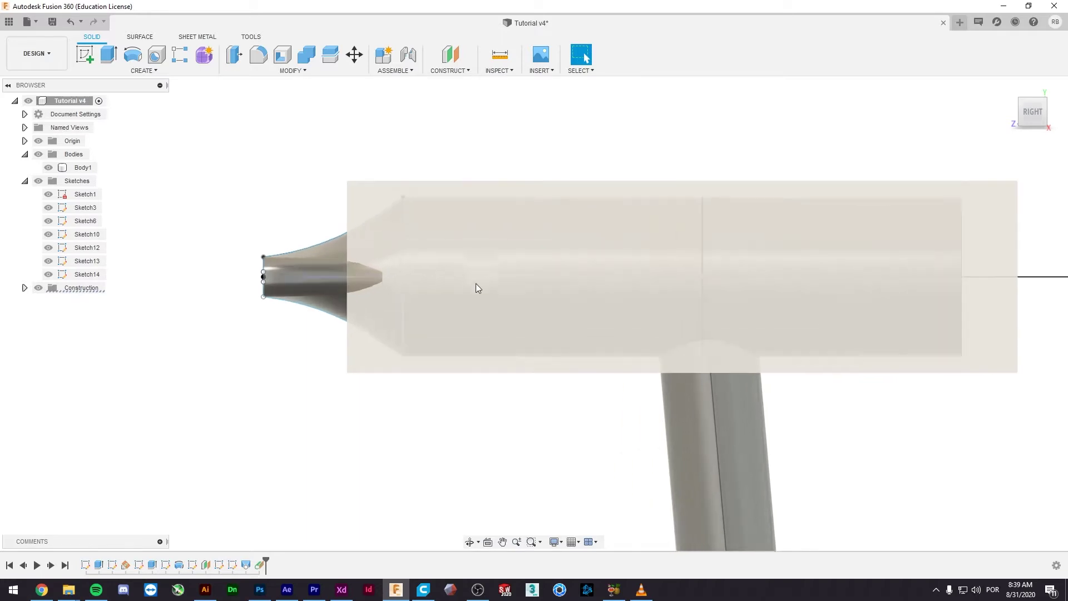
pyautogui.scroll(1, 476, 283)
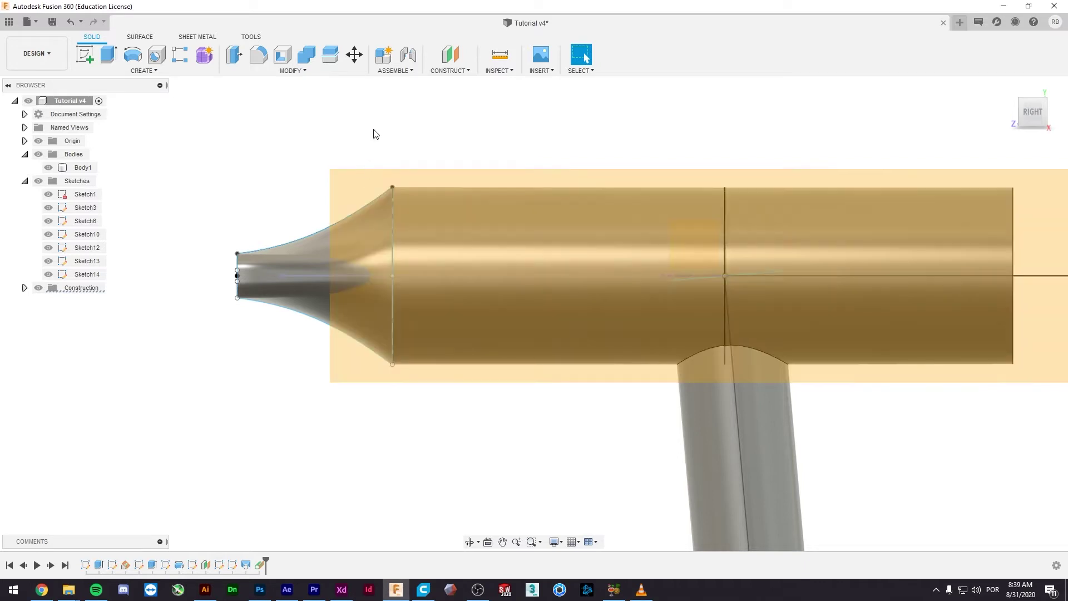
pyautogui.click(358, 178)
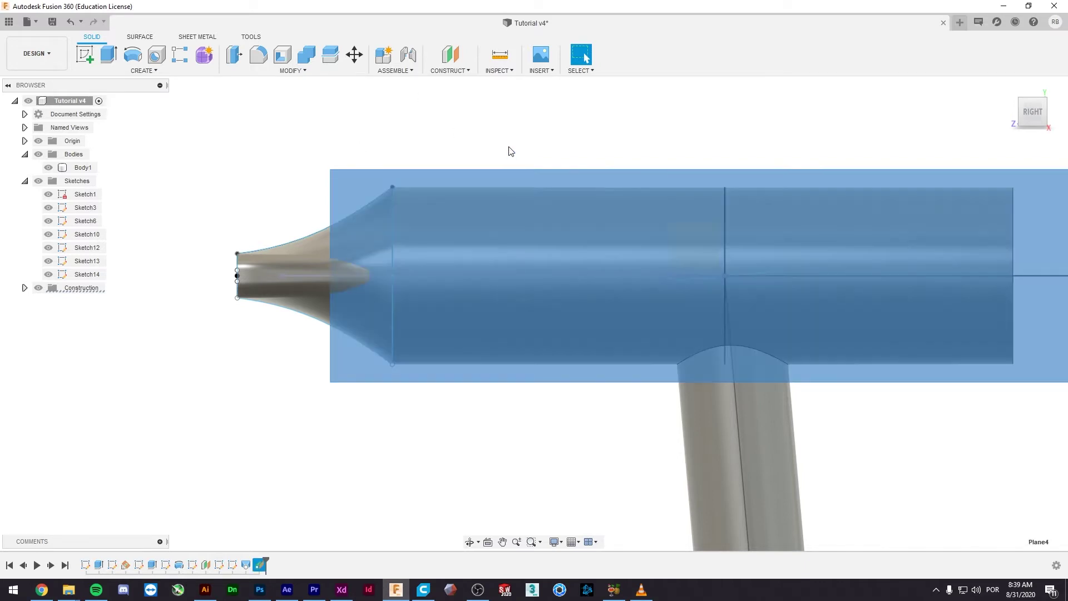
pyautogui.click(87, 57)
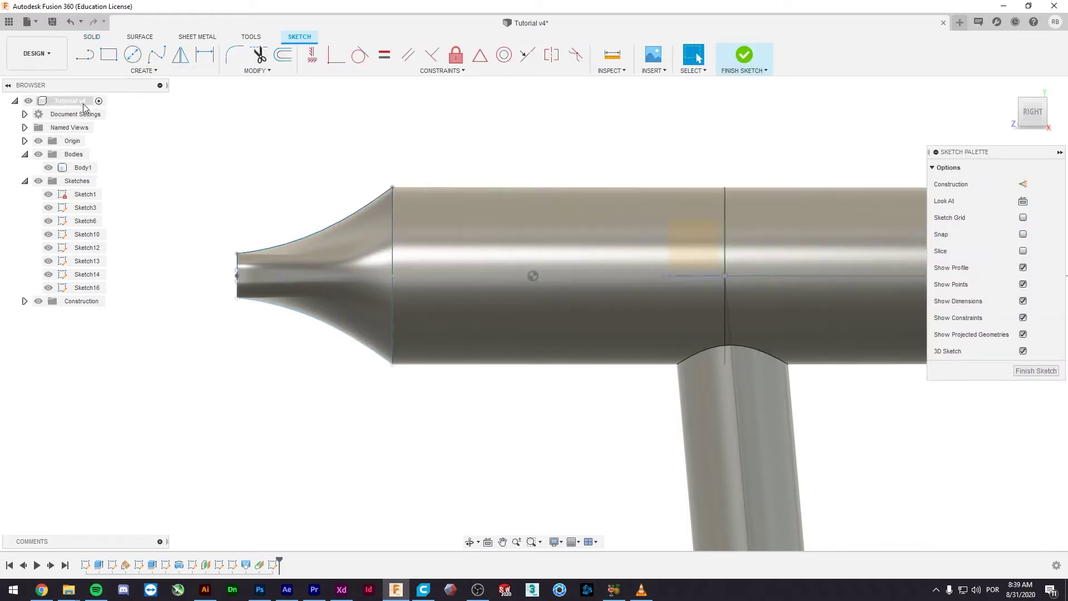
# - Draw a circle where the barrel edge meets the axis, then undo the Ø0.50 result
pyautogui.click(132, 54)
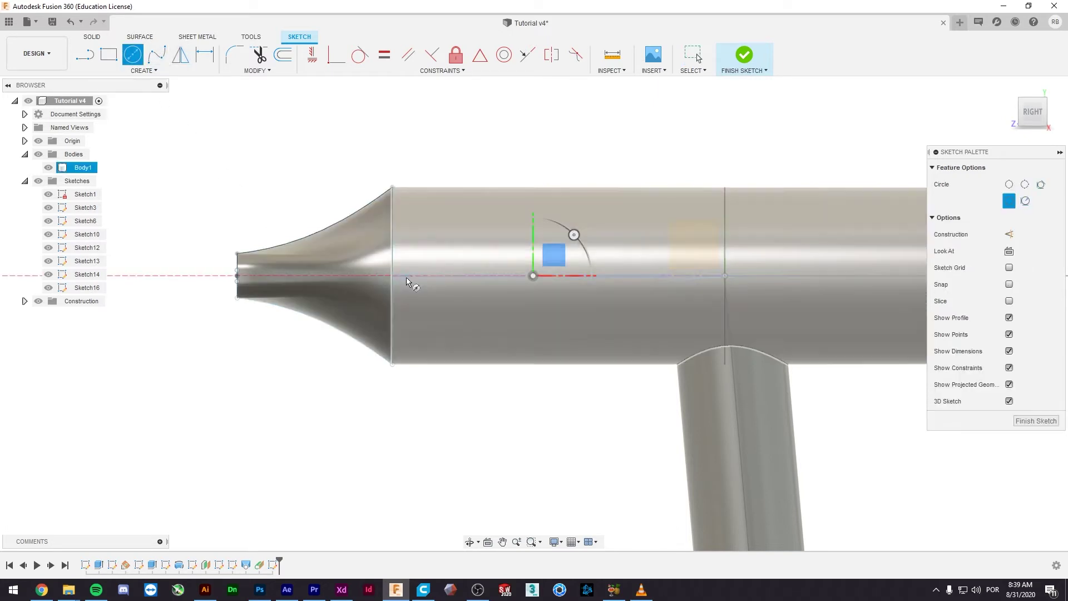
pyautogui.scroll(4, 399, 276)
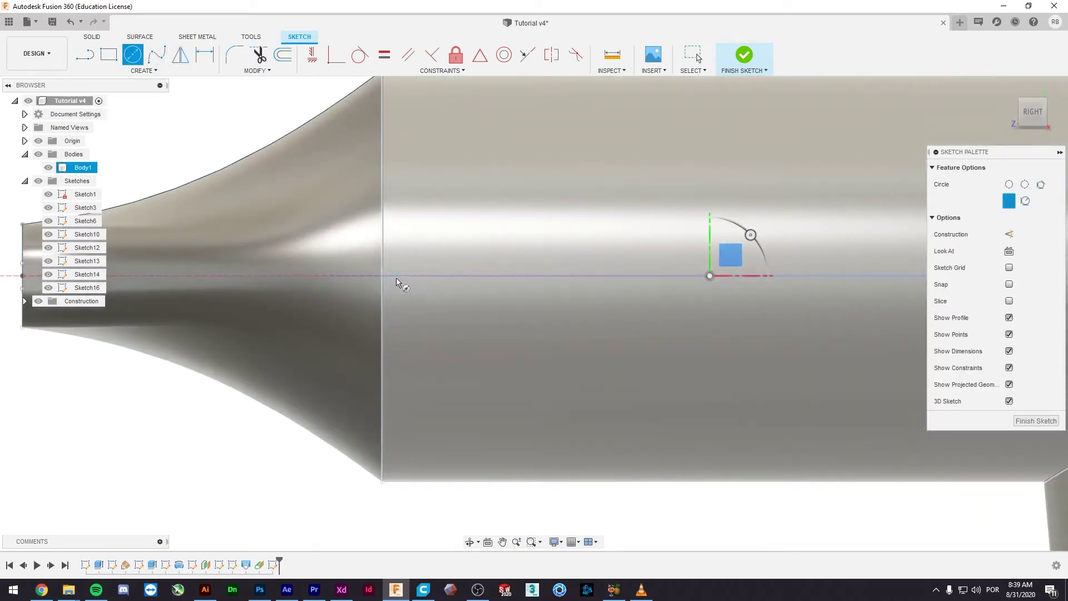
pyautogui.click(395, 276)
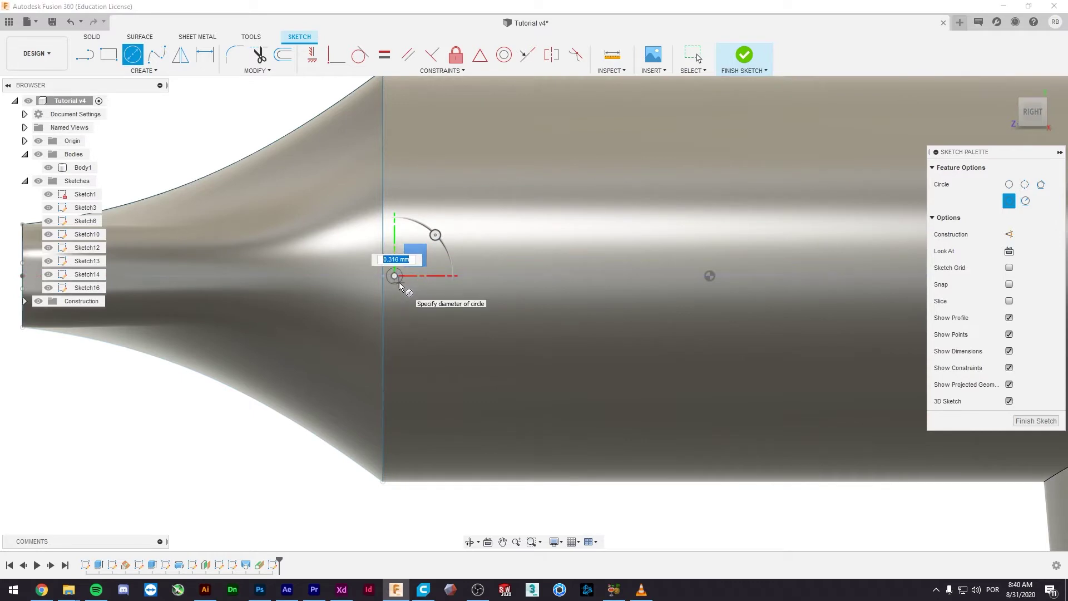
pyautogui.write('0')
pyautogui.press('Return')
pyautogui.press('Escape')
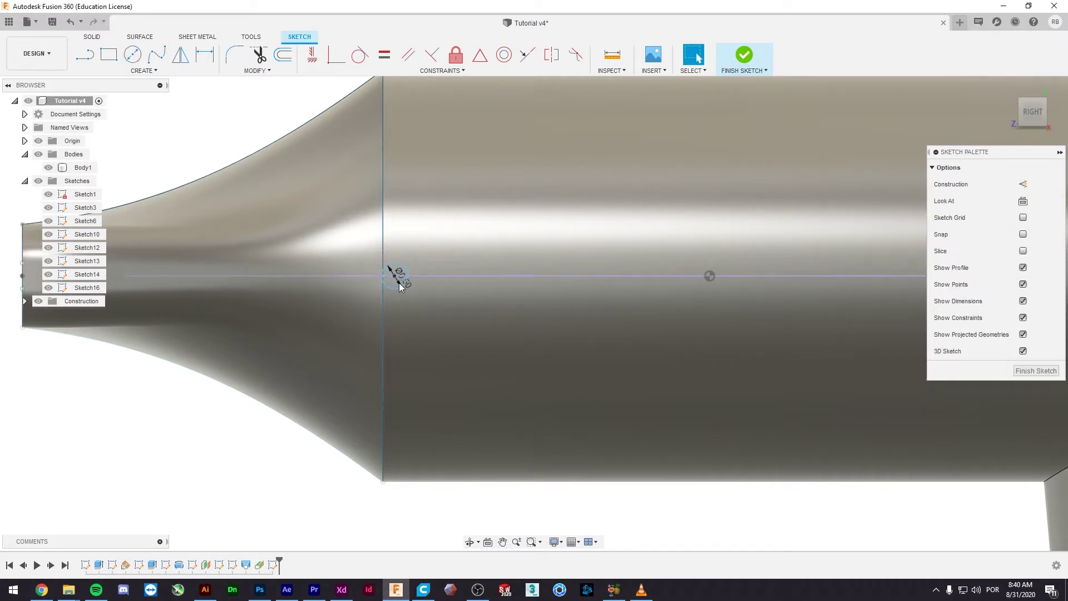
pyautogui.hotkey('ctrl', 'z')
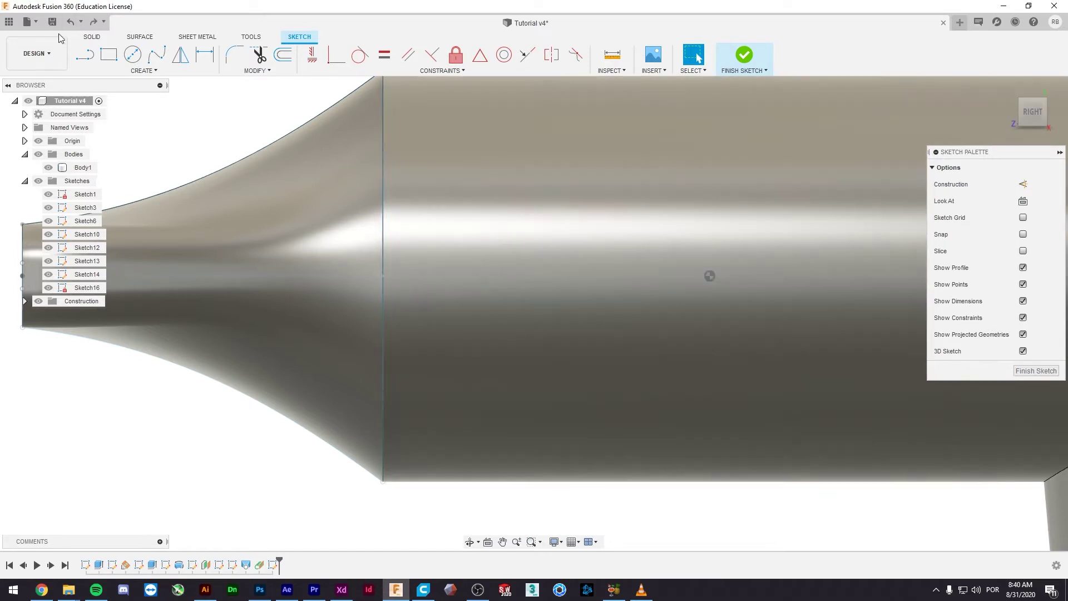
# - Draw a Ø0.30 circle on the barrel edge and select it for patterning
pyautogui.click(133, 54)
pyautogui.click(397, 276)
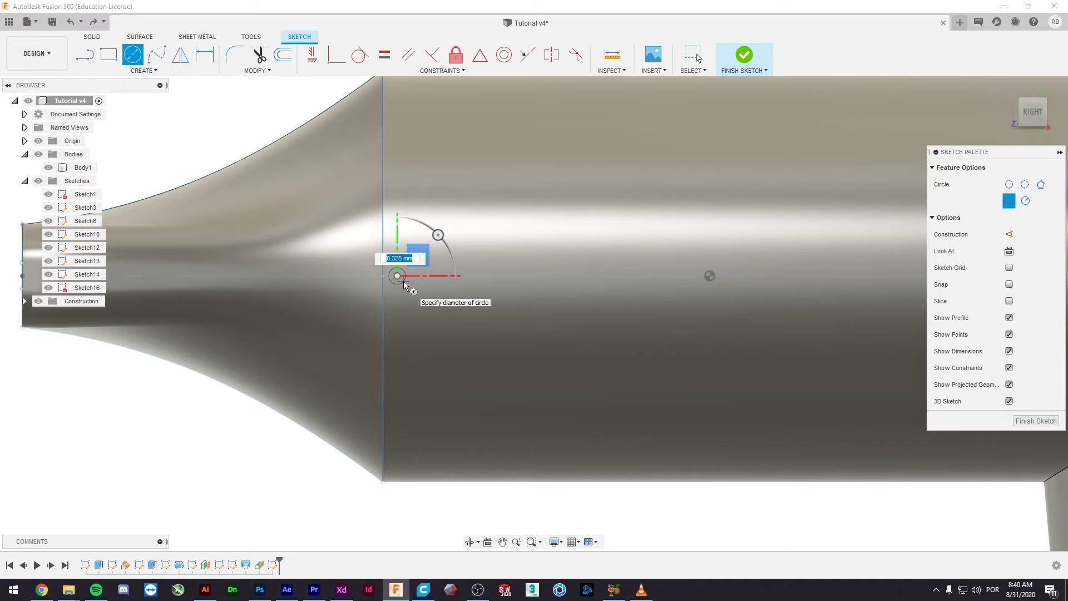
pyautogui.press('BackSpace')
pyautogui.write('0.3')
pyautogui.press('Return')
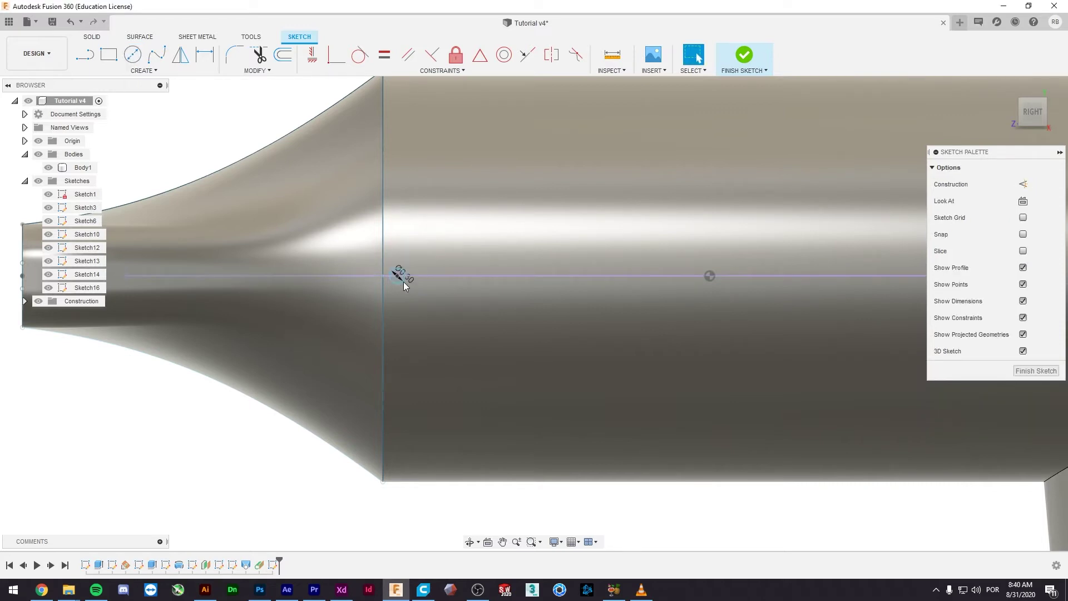
pyautogui.scroll(-3, 447, 312)
pyautogui.scroll(-1, 446, 312)
pyautogui.scroll(3, 437, 300)
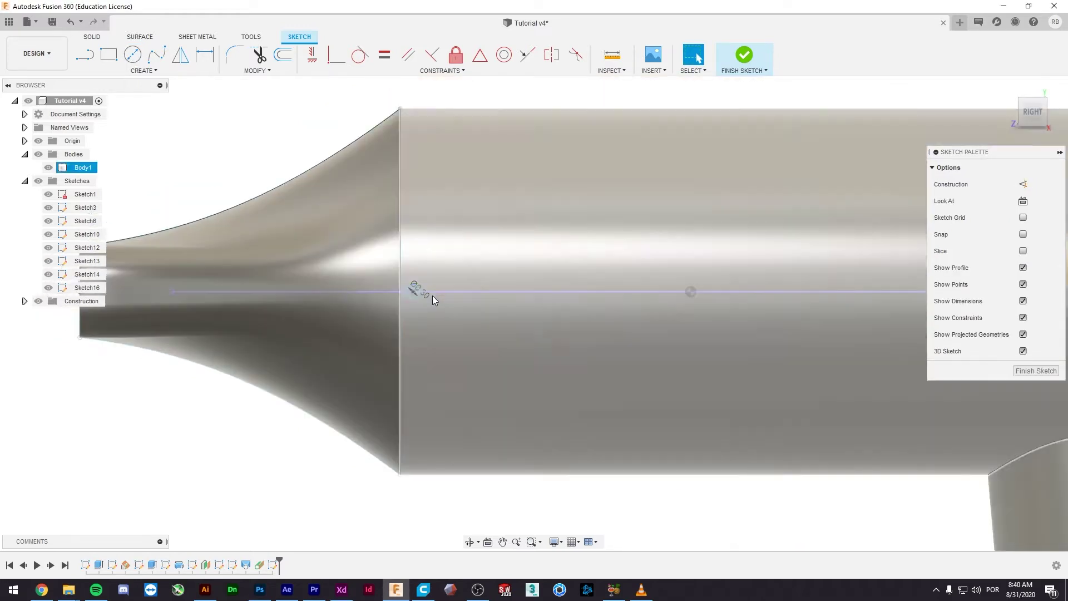
pyautogui.scroll(-3, 492, 299)
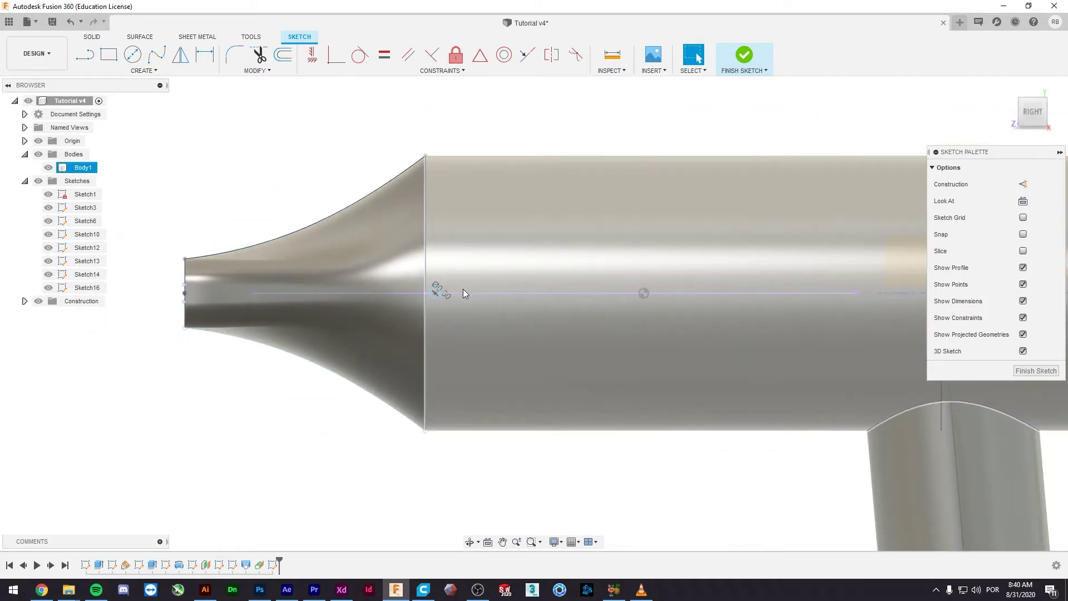
pyautogui.scroll(-1, 462, 289)
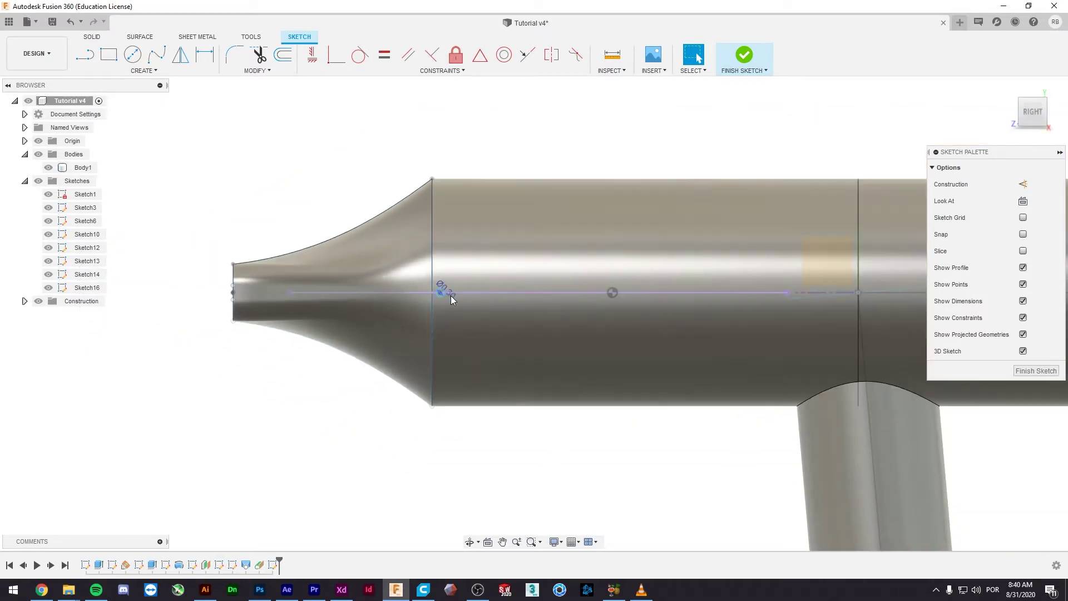
pyautogui.click(444, 294)
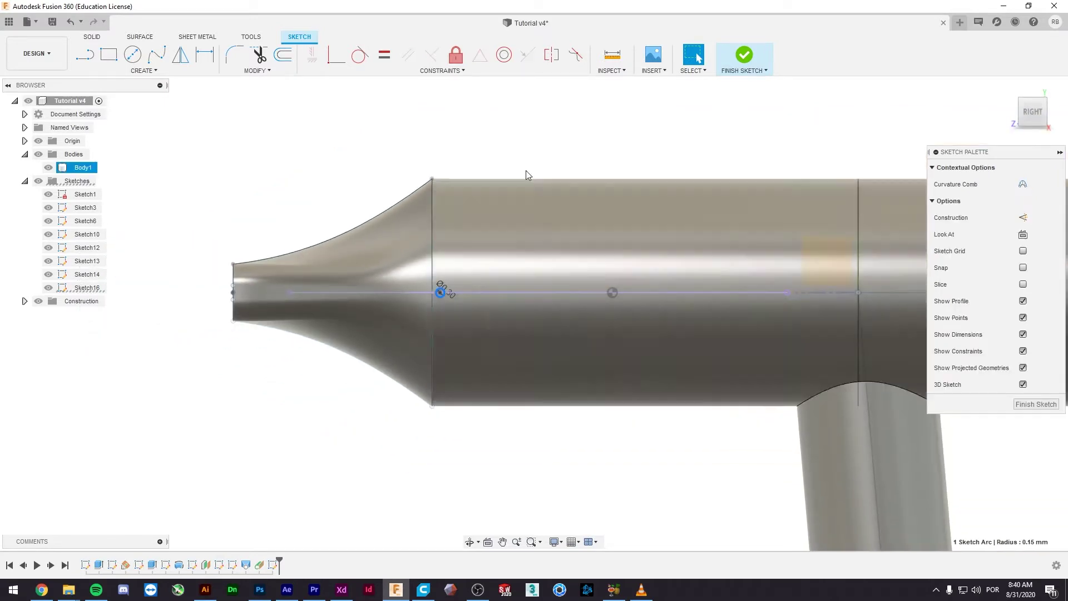
pyautogui.click(150, 72)
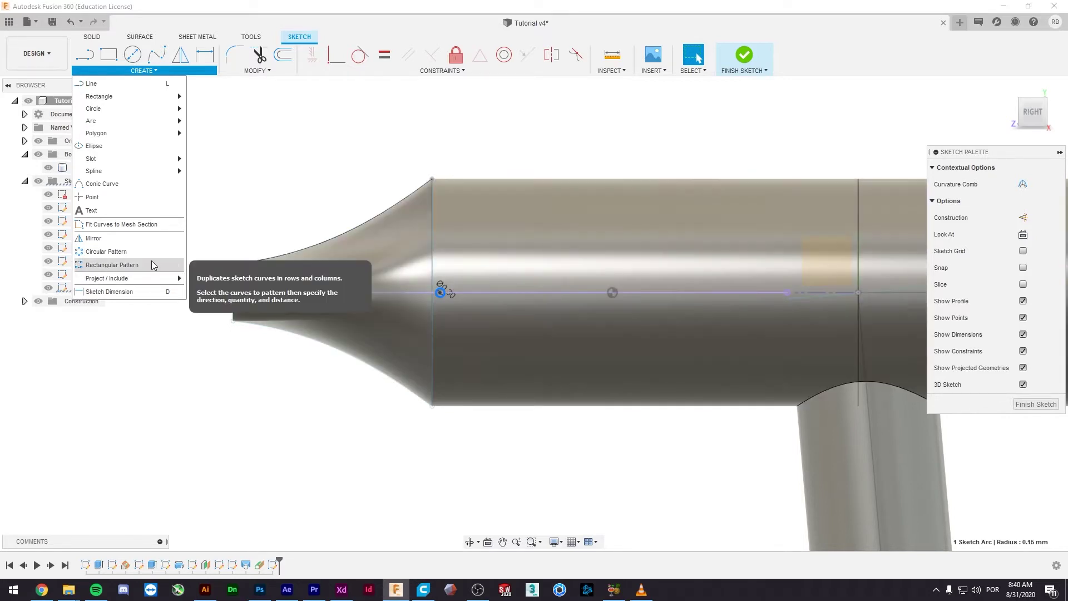
# - Start a rectangular pattern of the circle with extra rows and 6 mm spacing along the line
pyautogui.click(150, 264)
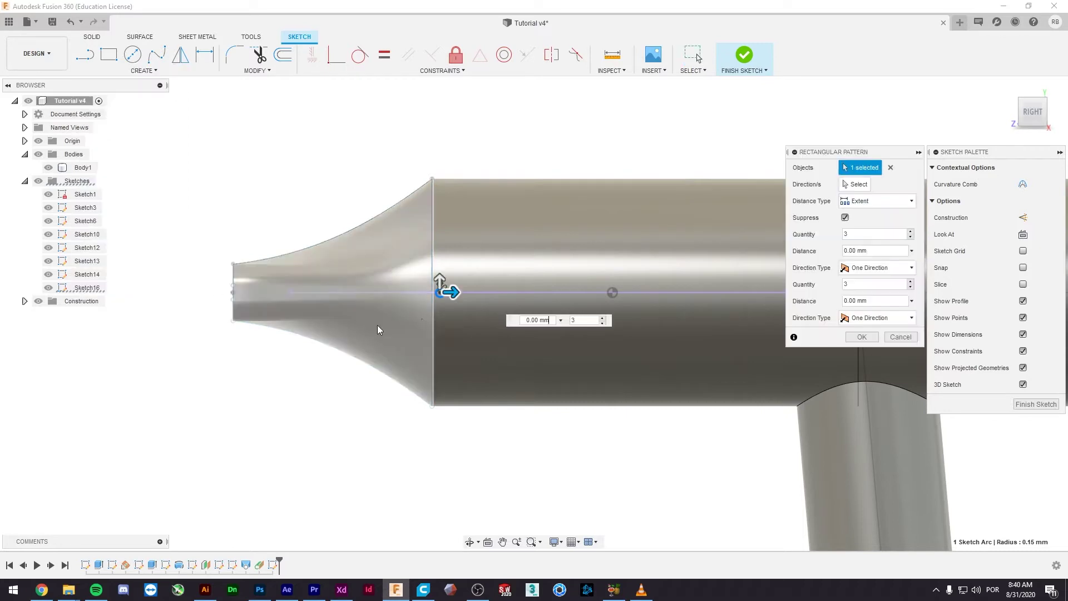
pyautogui.scroll(2, 461, 297)
pyautogui.moveTo(442, 290); pyautogui.dragTo(628, 300)
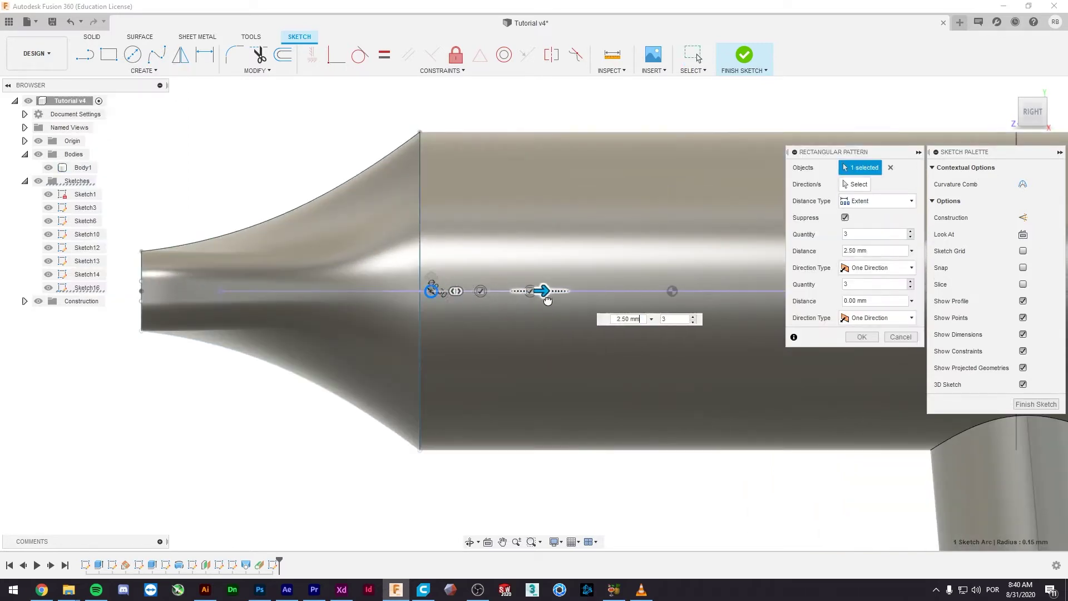
pyautogui.press('Tab')
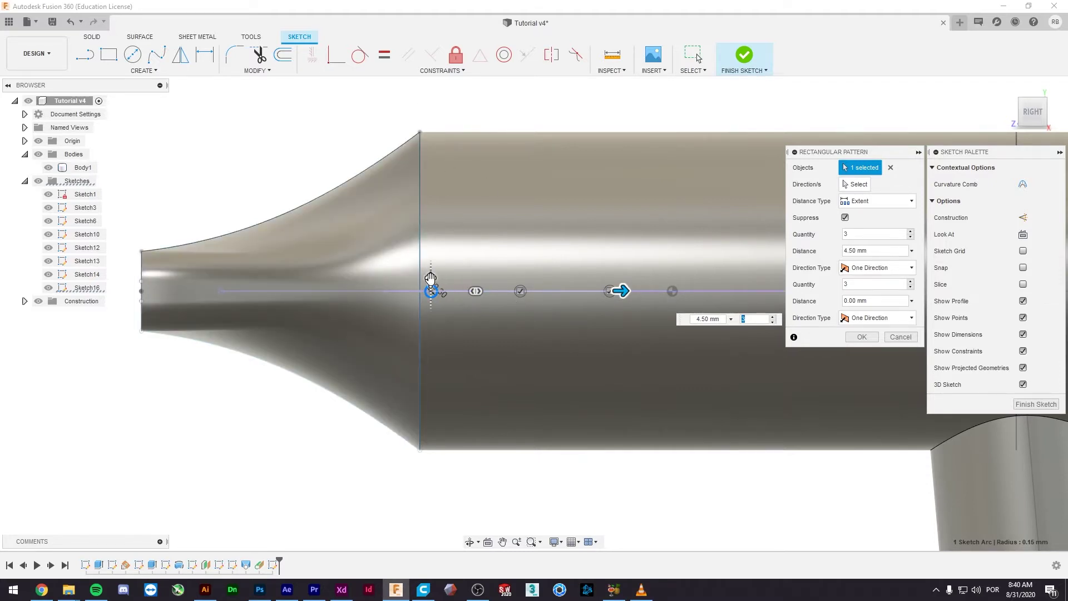
pyautogui.moveTo(431, 278); pyautogui.dragTo(430, 258)
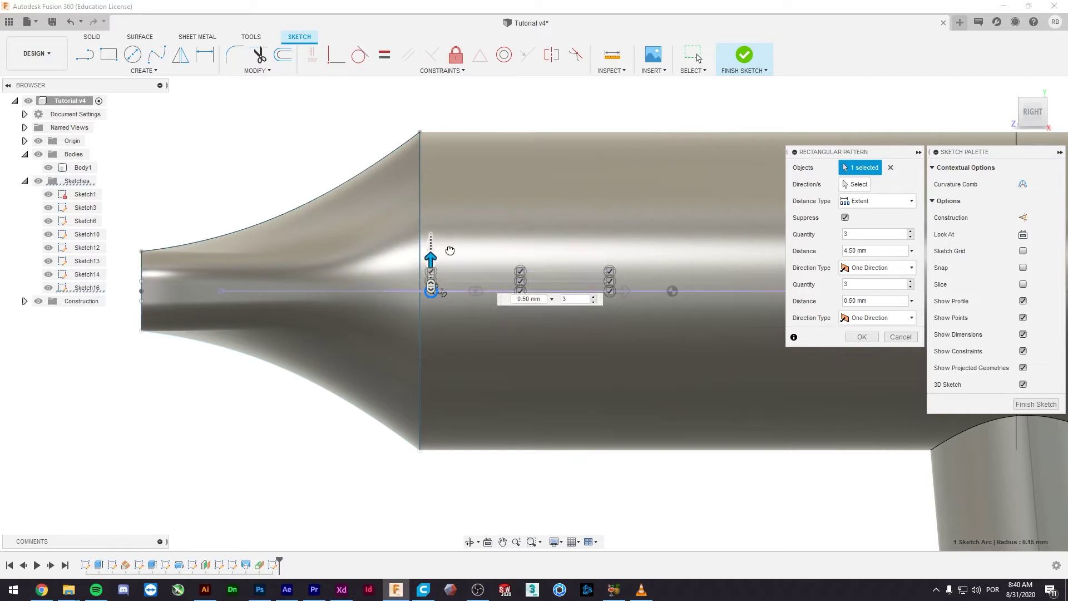
pyautogui.moveTo(450, 251); pyautogui.dragTo(445, 178)
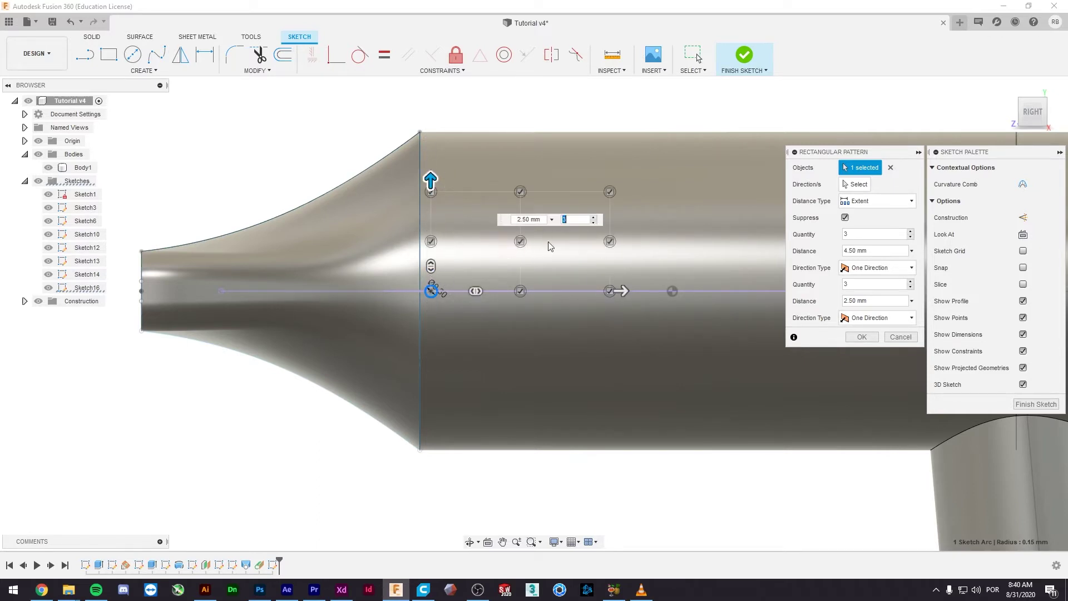
pyautogui.moveTo(475, 291); pyautogui.dragTo(349, 295)
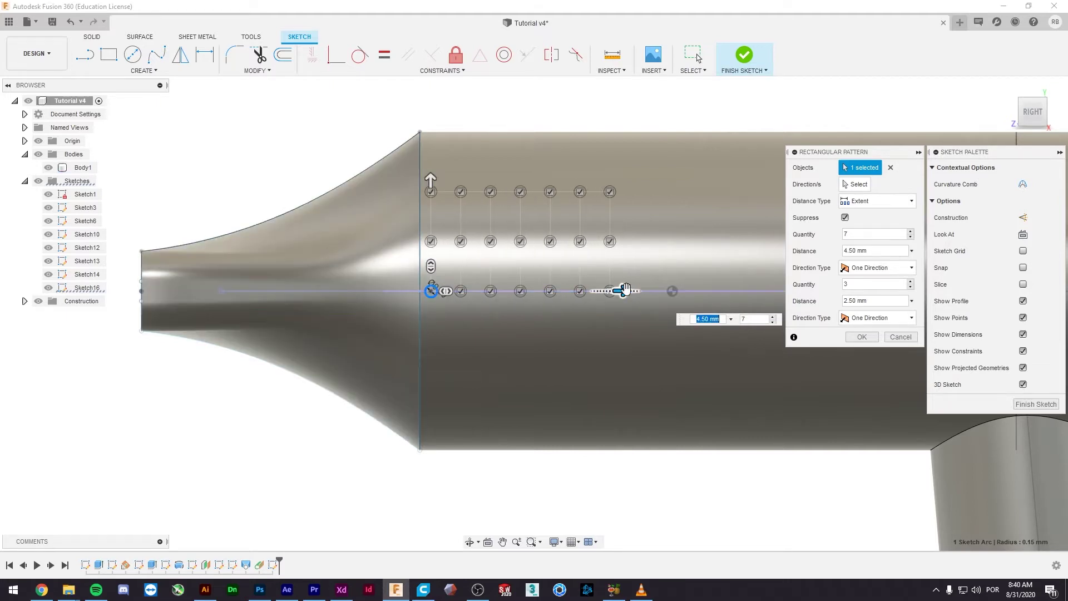
pyautogui.moveTo(629, 290); pyautogui.dragTo(671, 292)
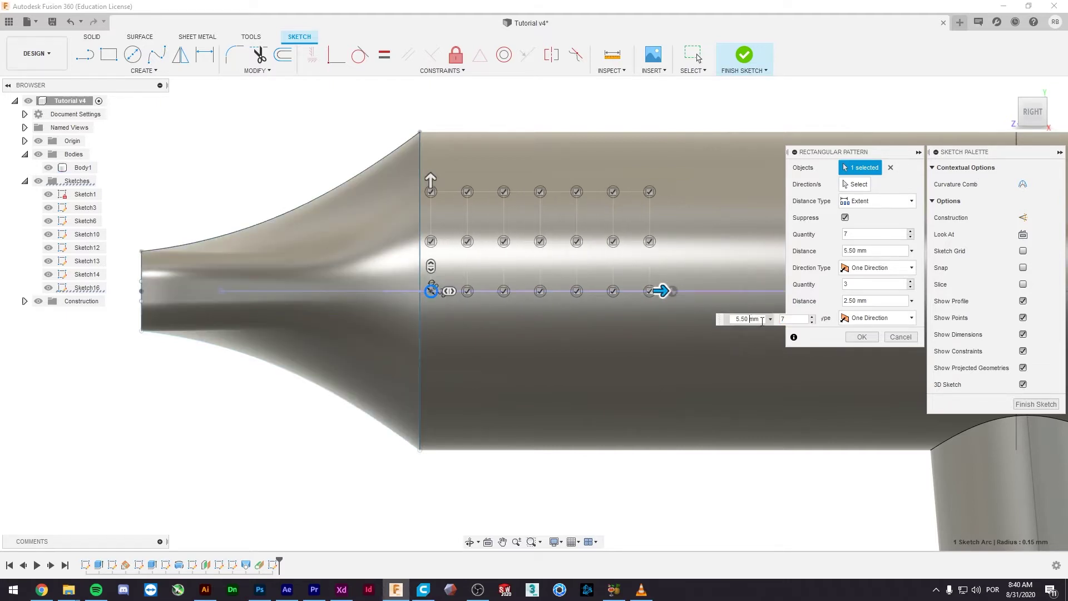
pyautogui.write('6')
pyautogui.press('Tab')
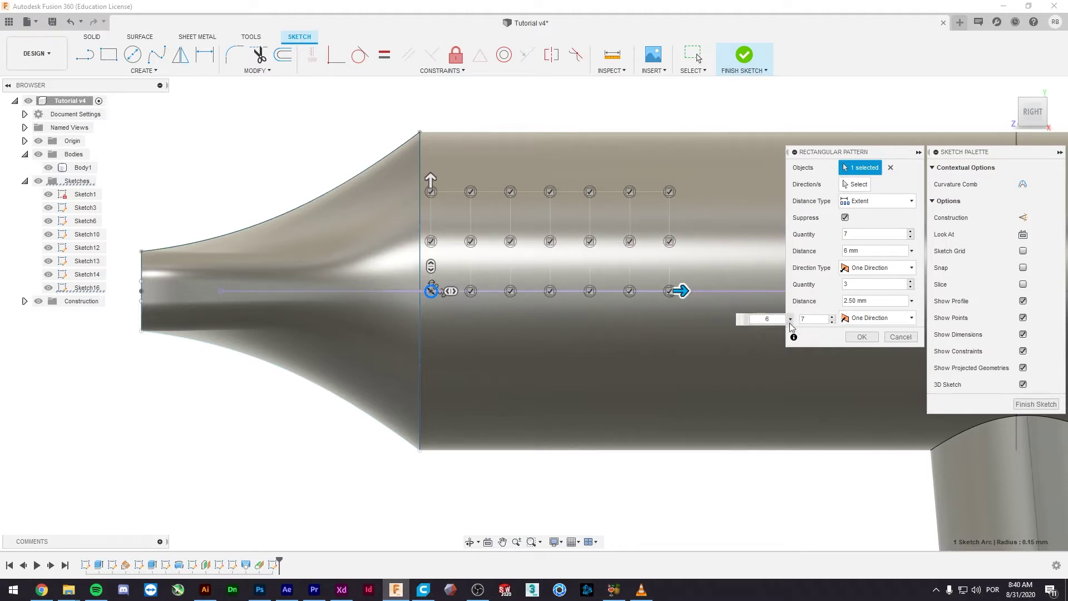
# - Collapse the pattern to one row at 1.00 mm row distance with 10 copies
pyautogui.moveTo(444, 290); pyautogui.dragTo(375, 291)
pyautogui.write('11')
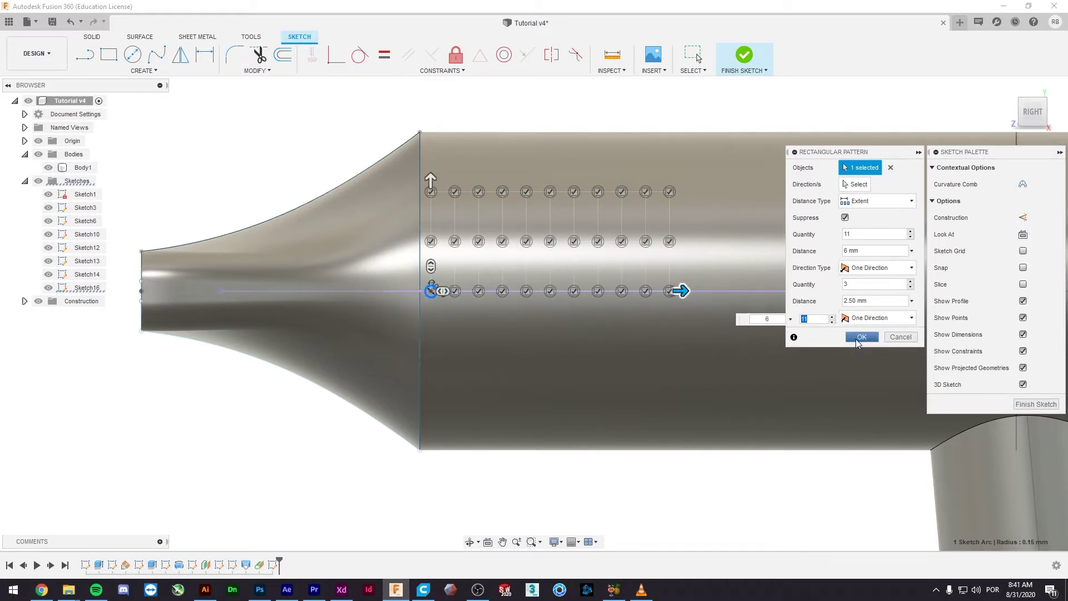
pyautogui.press('Tab')
pyautogui.moveTo(431, 179); pyautogui.dragTo(420, 286)
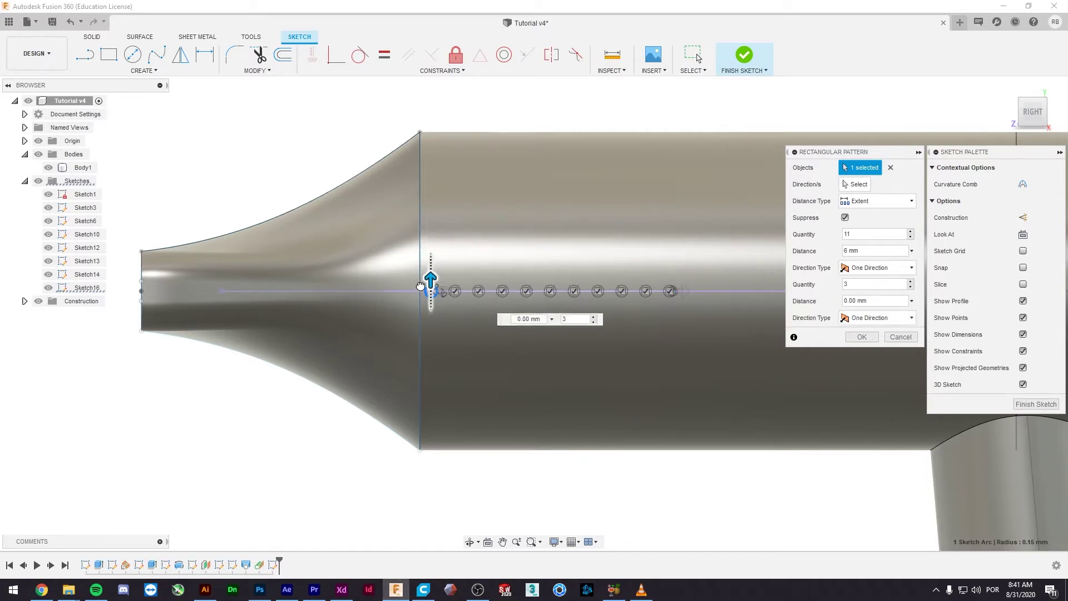
pyautogui.write('1')
pyautogui.press('Tab')
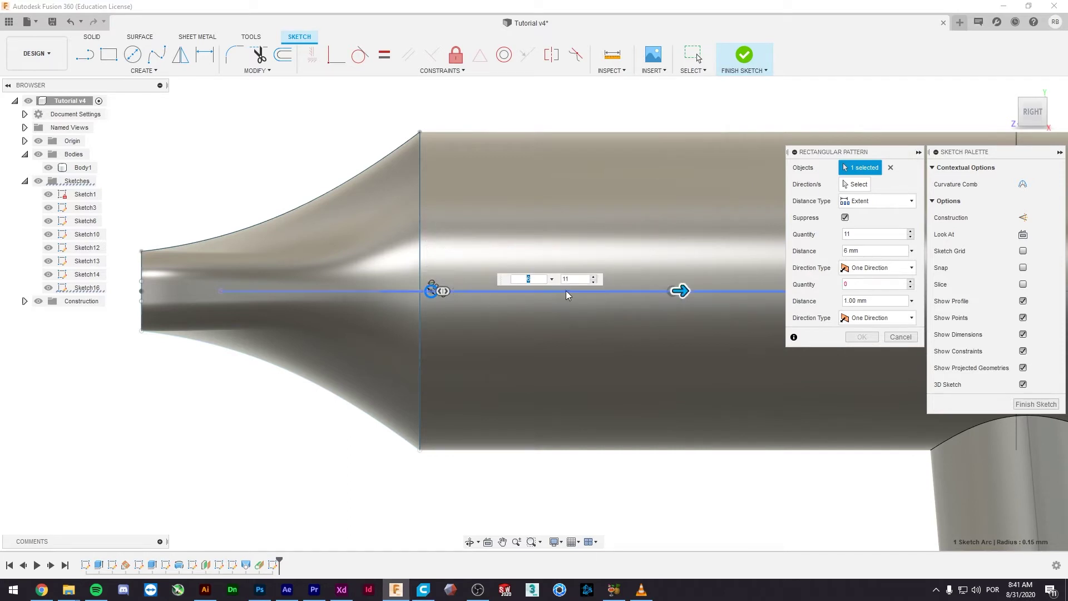
pyautogui.press('Tab')
pyautogui.write('10')
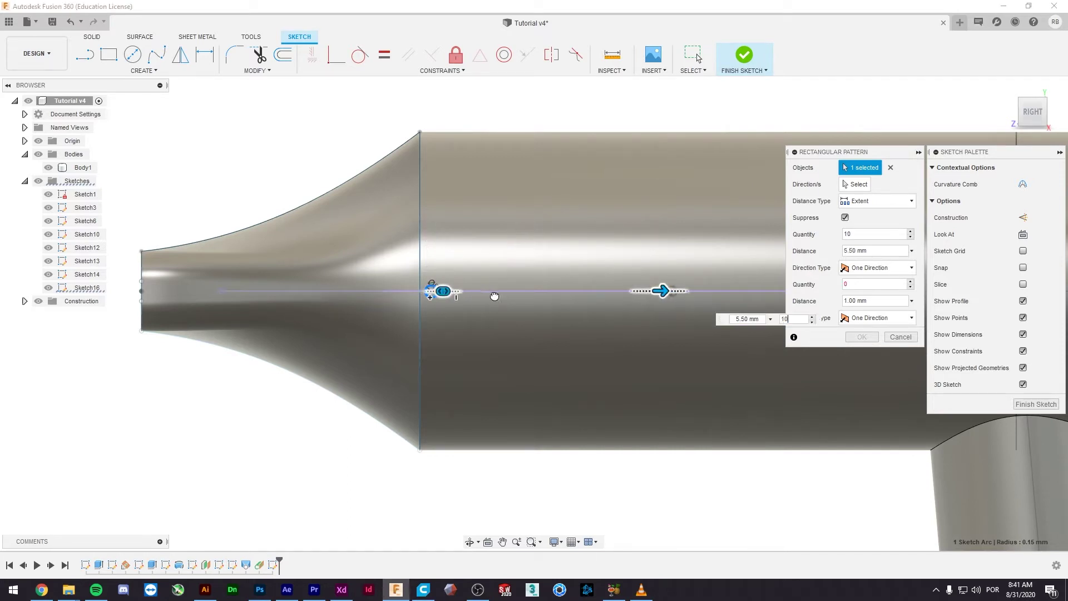
pyautogui.press('Return')
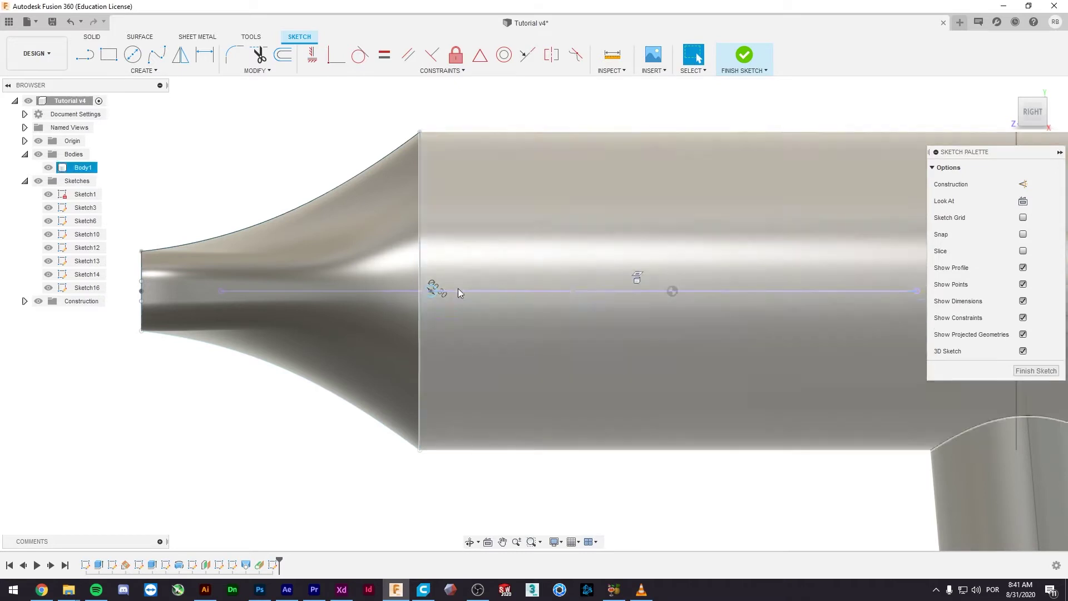
pyautogui.press('Return')
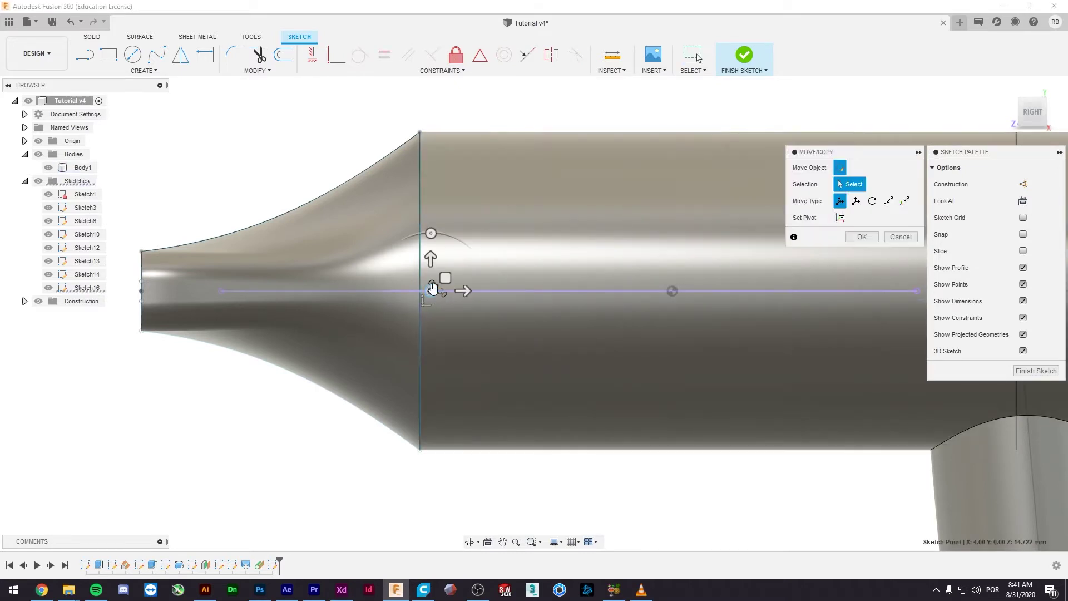
pyautogui.press('Escape')
# - Restart the rectangular pattern on the small circle with 5.50 mm spacing along the line
pyautogui.click(433, 290)
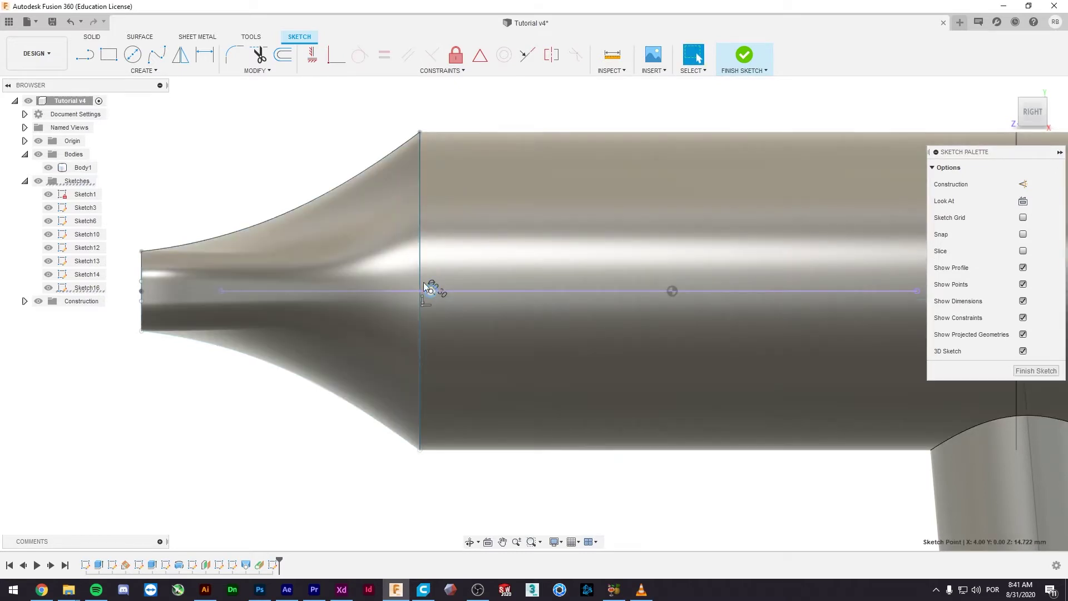
pyautogui.click(144, 70)
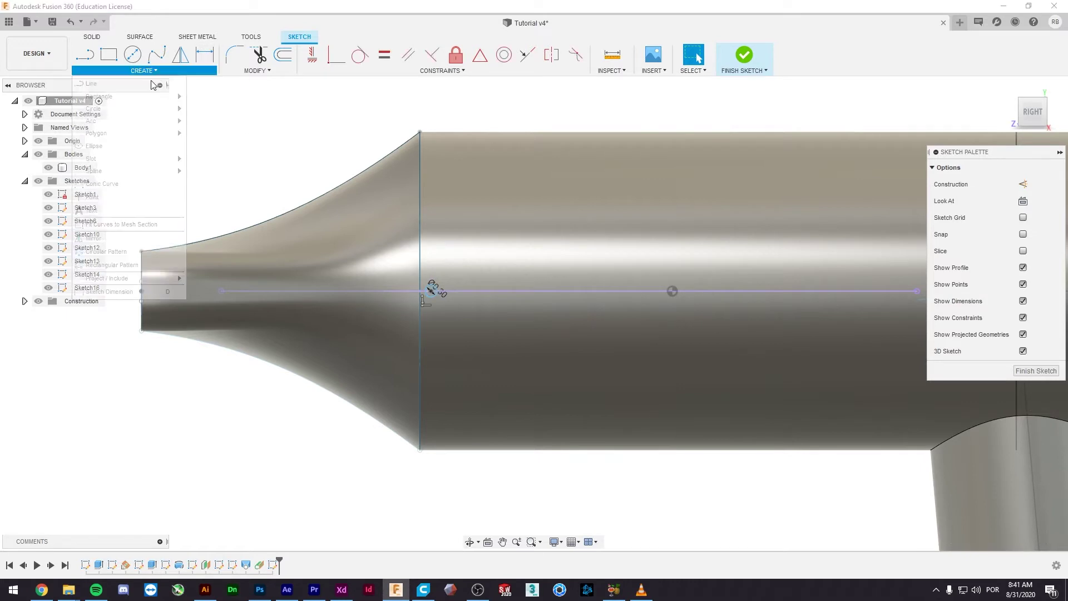
pyautogui.click(139, 264)
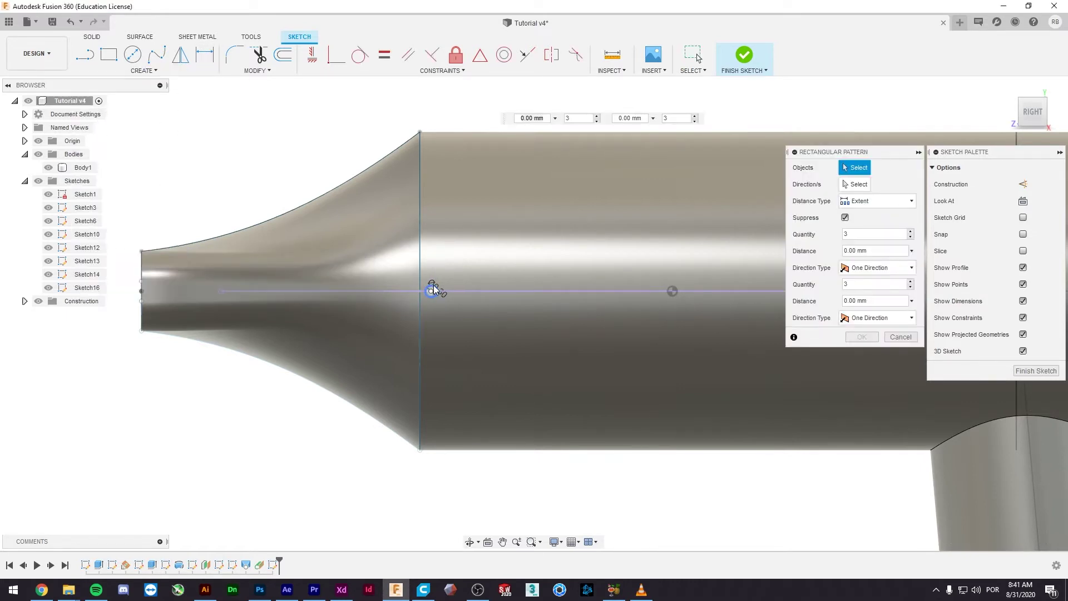
pyautogui.click(432, 287)
pyautogui.moveTo(516, 291); pyautogui.dragTo(662, 291)
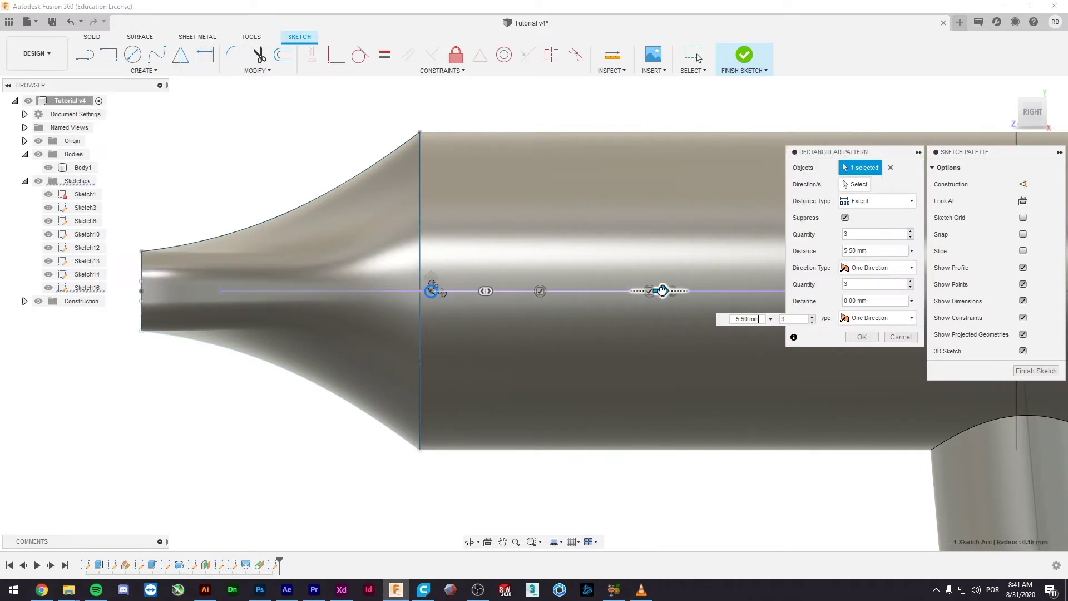
pyautogui.write('5')
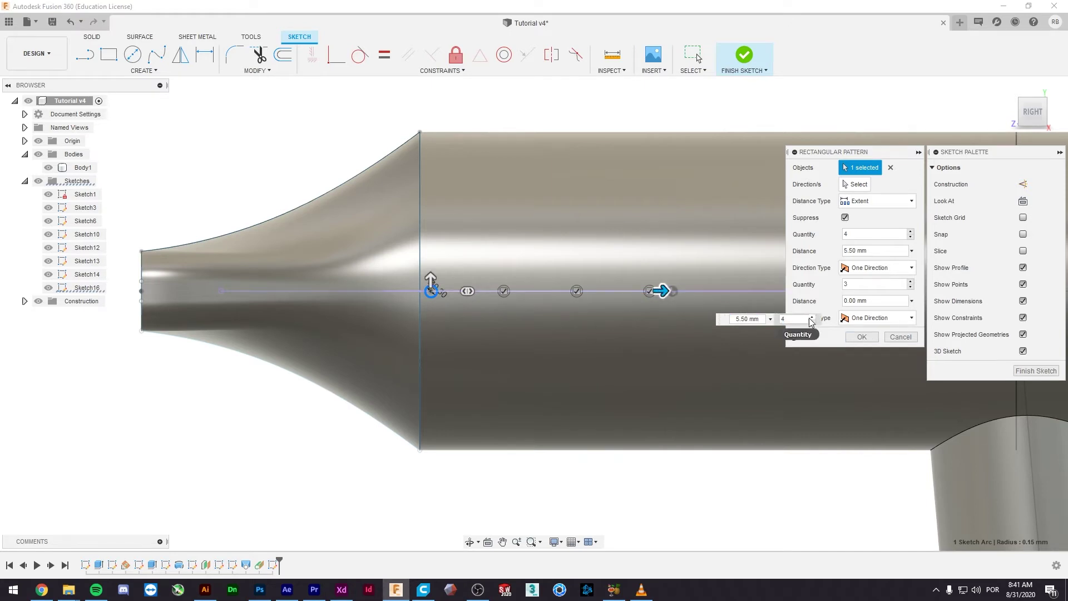
pyautogui.click(810, 318)
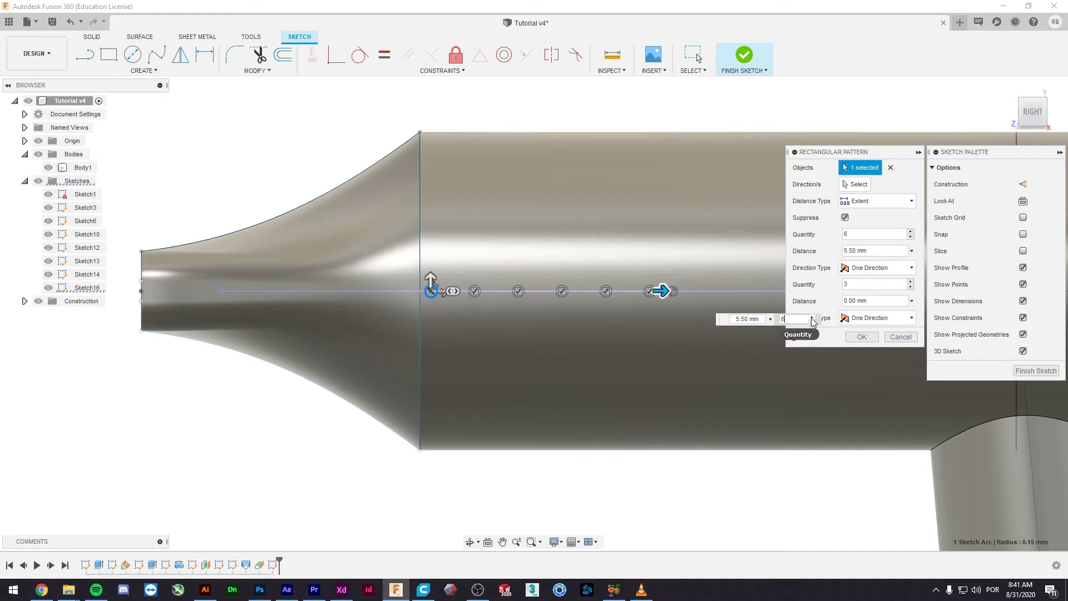
pyautogui.click(812, 318)
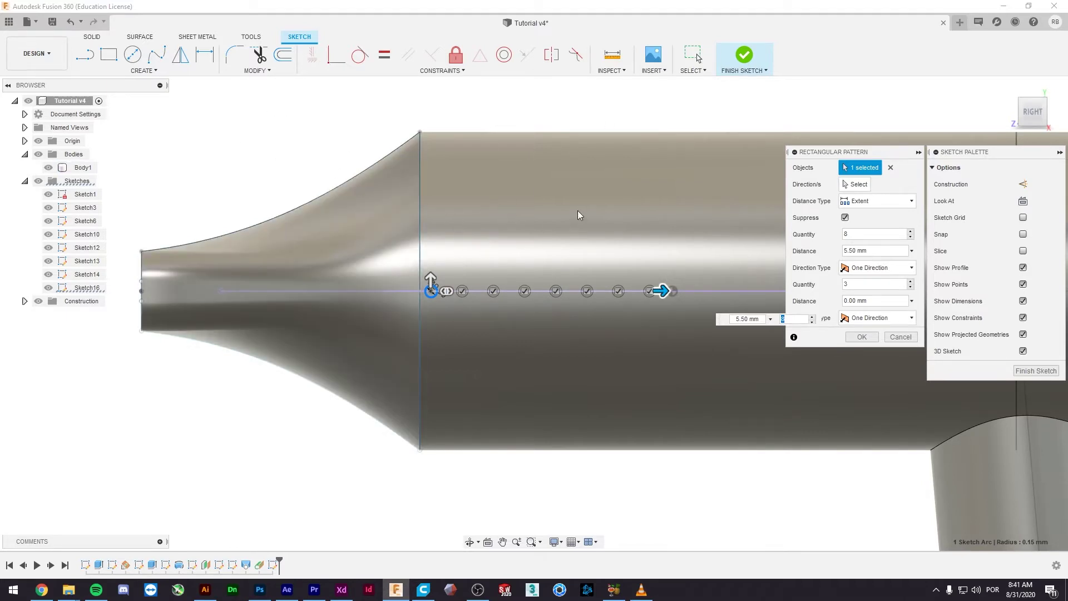
# - Settle on a single row of 10 circle copies and confirm the pattern
pyautogui.click(911, 232)
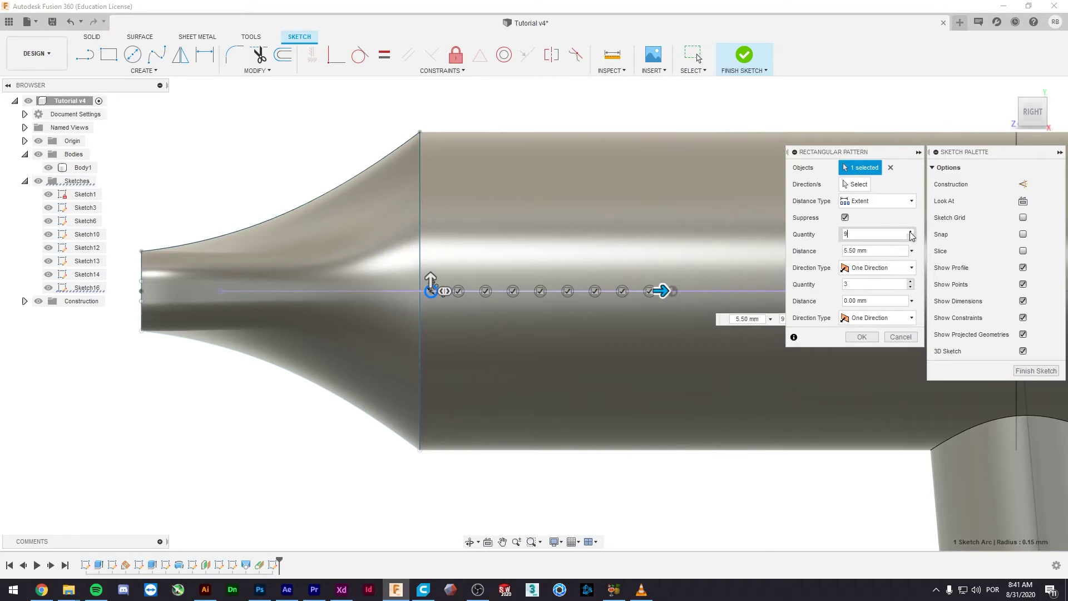
pyautogui.click(910, 238)
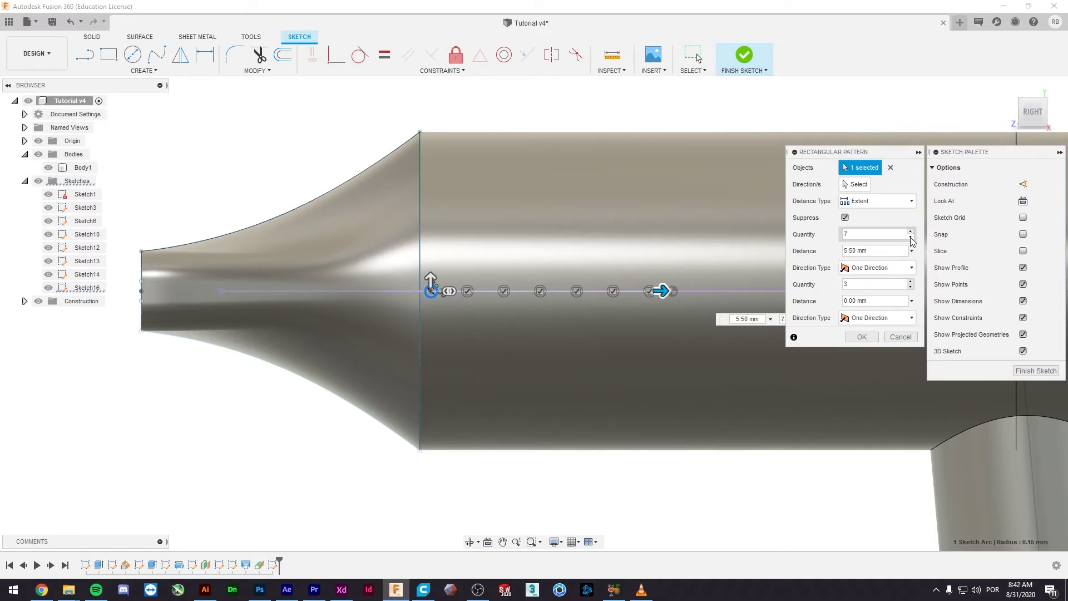
pyautogui.click(910, 238)
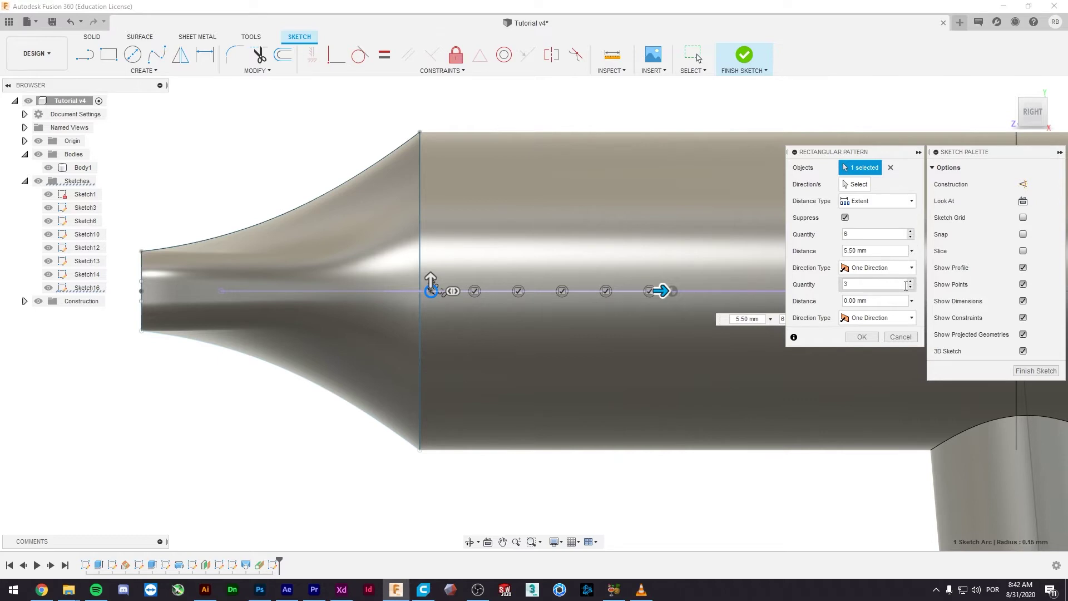
pyautogui.click(911, 287)
pyautogui.click(911, 287)
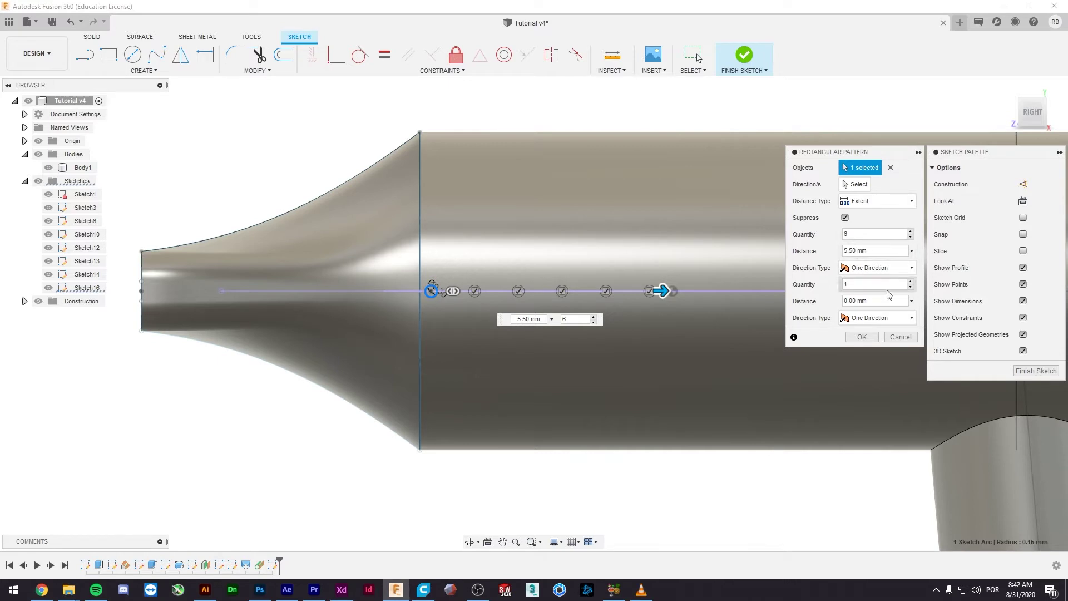
pyautogui.click(911, 232)
pyautogui.click(911, 232)
pyautogui.write('10')
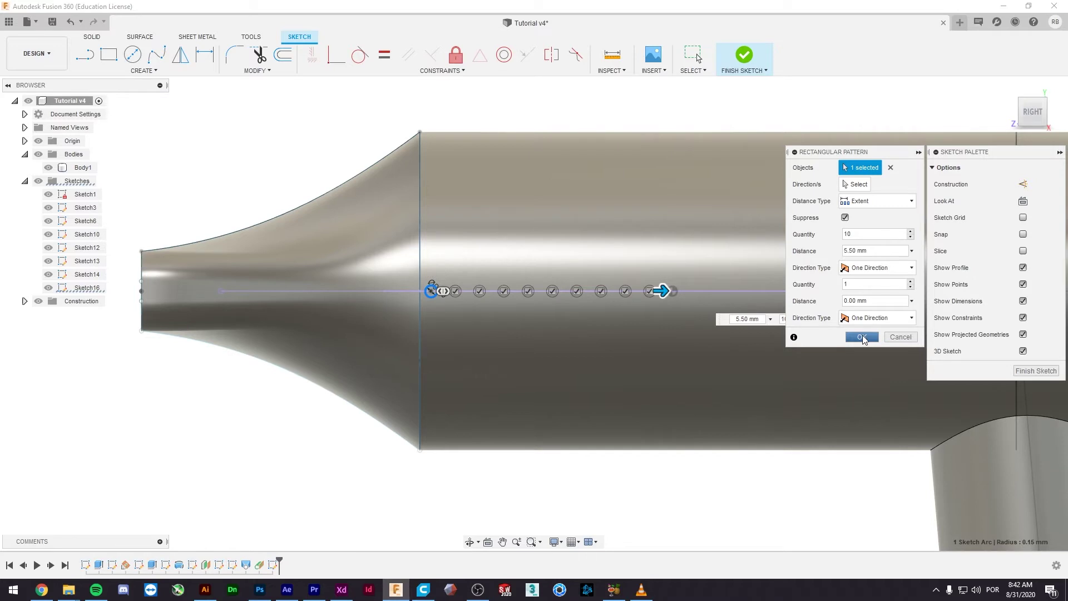
pyautogui.click(861, 337)
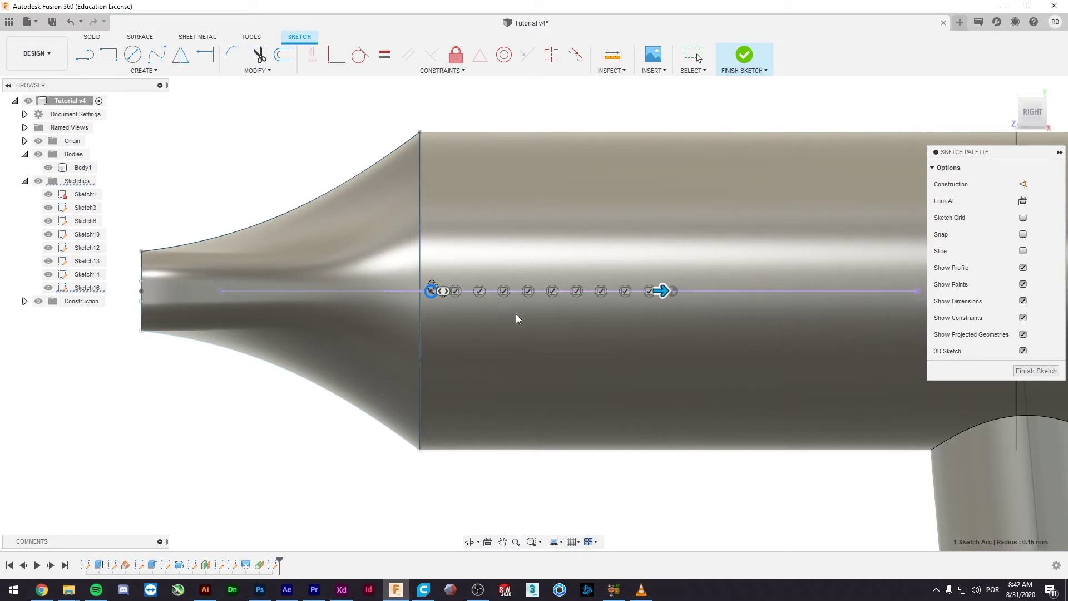
pyautogui.keyDown('shift'); pyautogui.moveTo(515, 314); pyautogui.dragTo(499, 338, button='middle'); pyautogui.keyUp('shift')
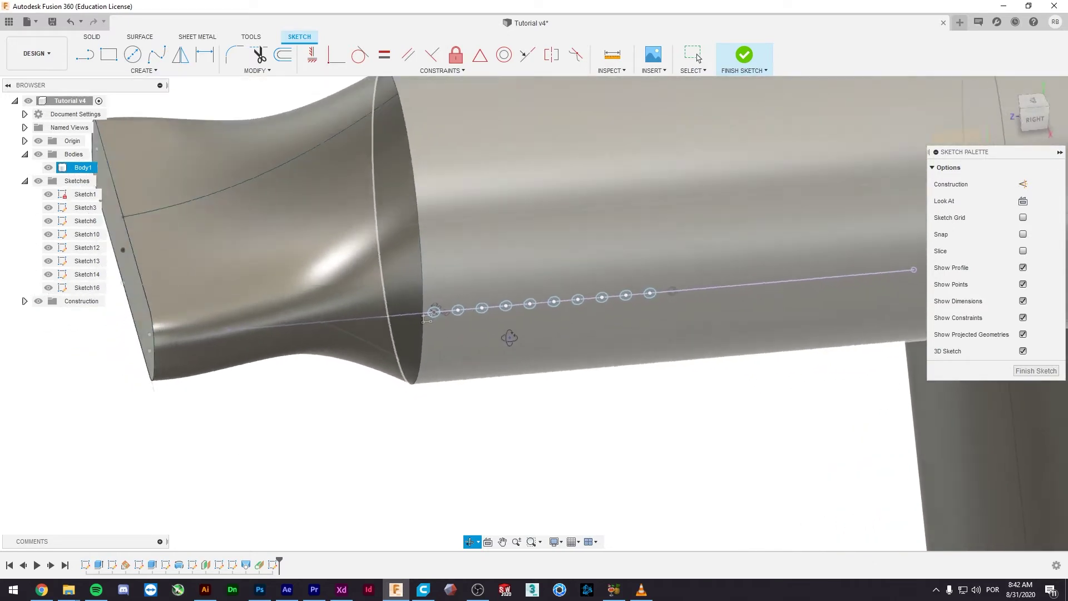
pyautogui.click(452, 297)
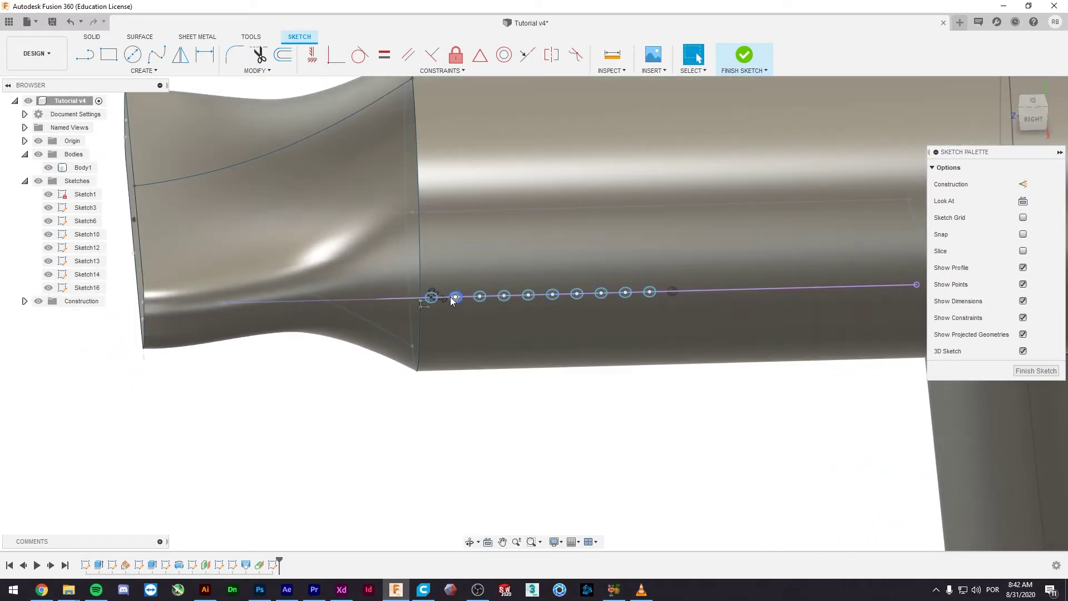
pyautogui.click(432, 298)
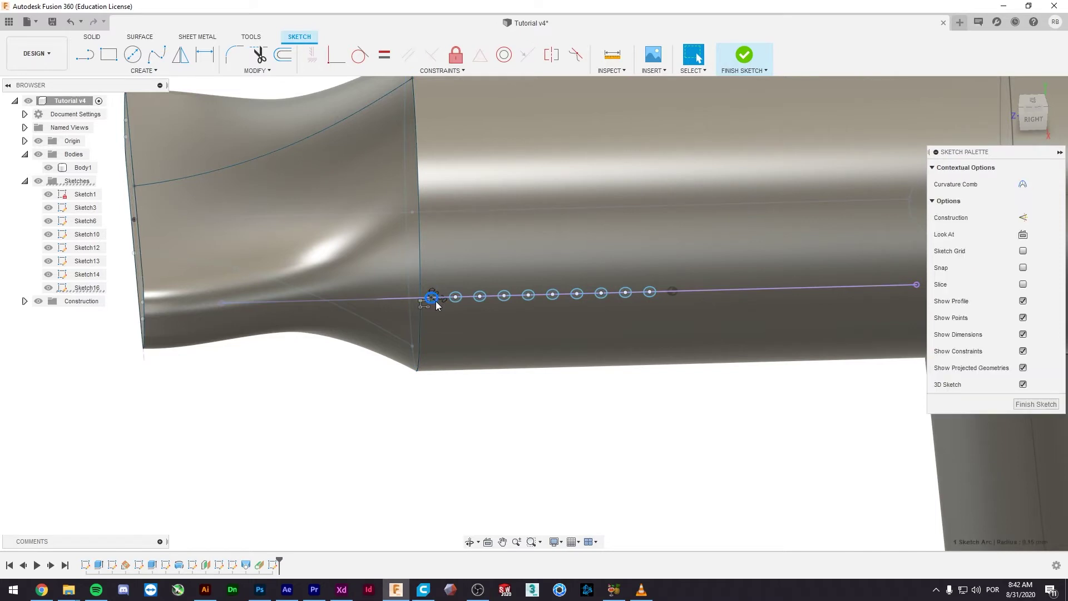
pyautogui.click(415, 353)
pyautogui.click(437, 420)
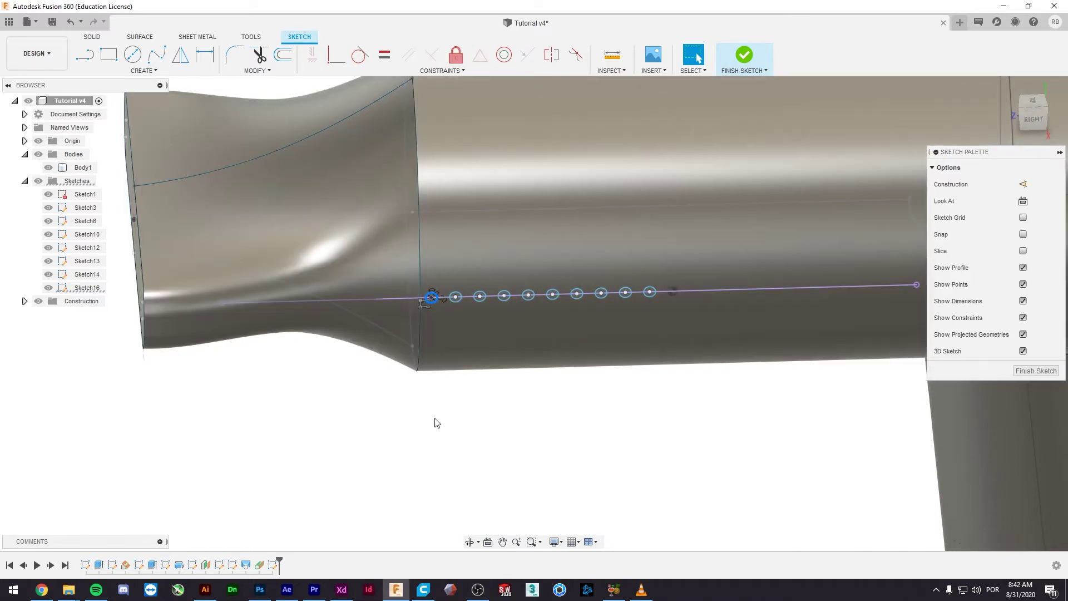
pyautogui.scroll(1, 435, 295)
pyautogui.scroll(2, 431, 311)
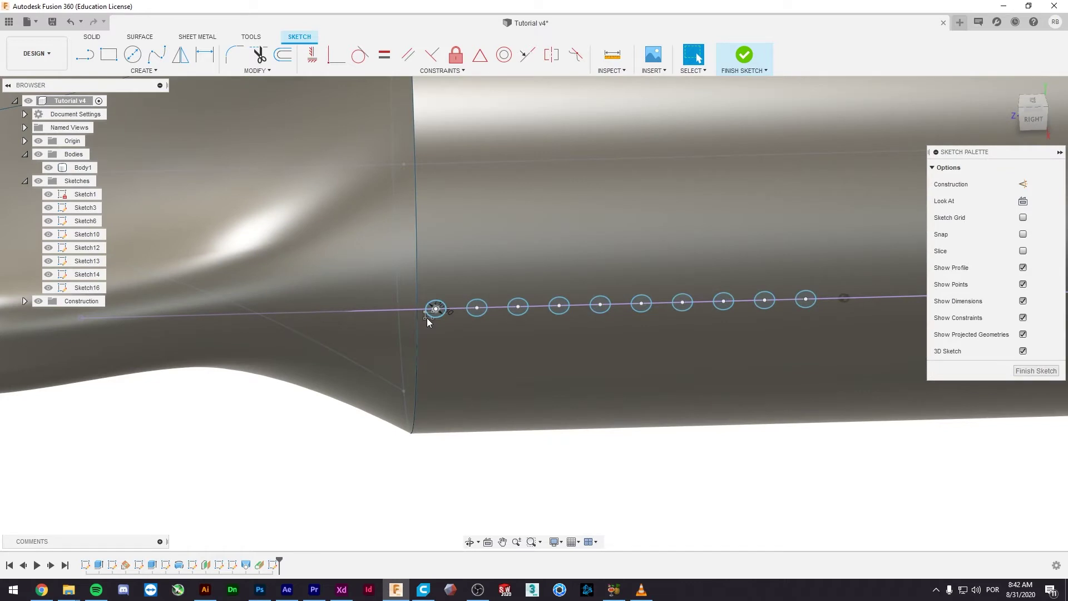
pyautogui.click(426, 318)
# - Change the circle pattern quantity to 11 and shift the first circle slightly right
pyautogui.doubleClick(425, 316)
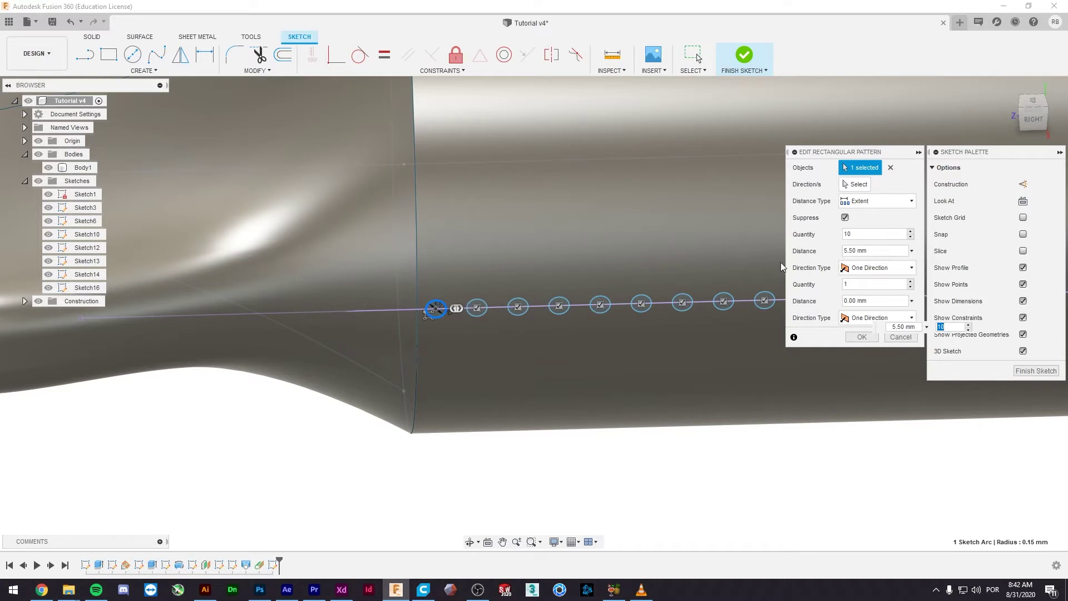
pyautogui.click(877, 236)
pyautogui.write('11')
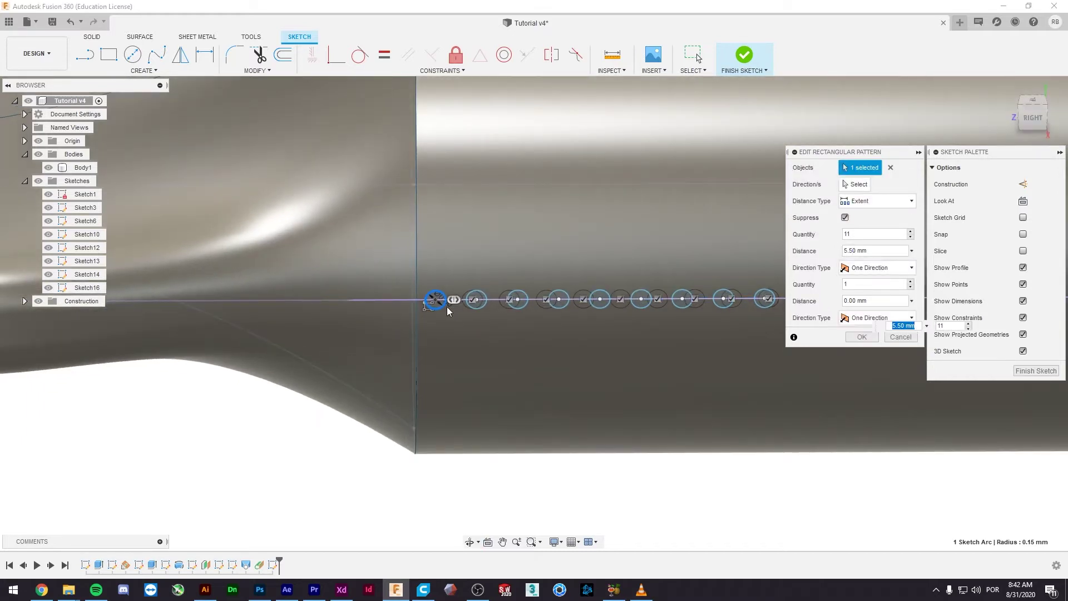
pyautogui.click(850, 234)
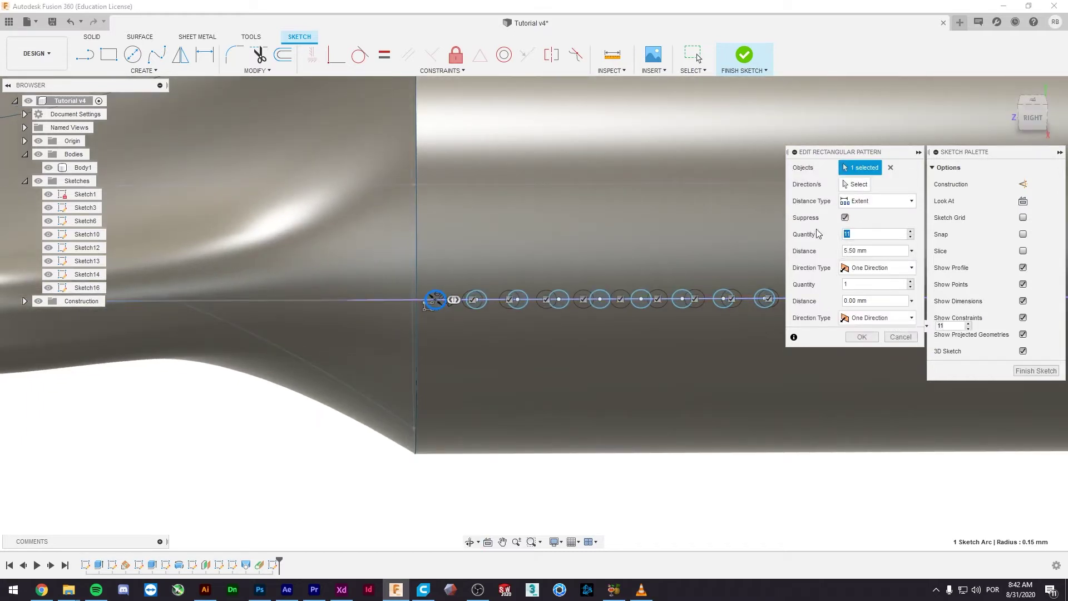
pyautogui.write('12')
pyautogui.press('Return')
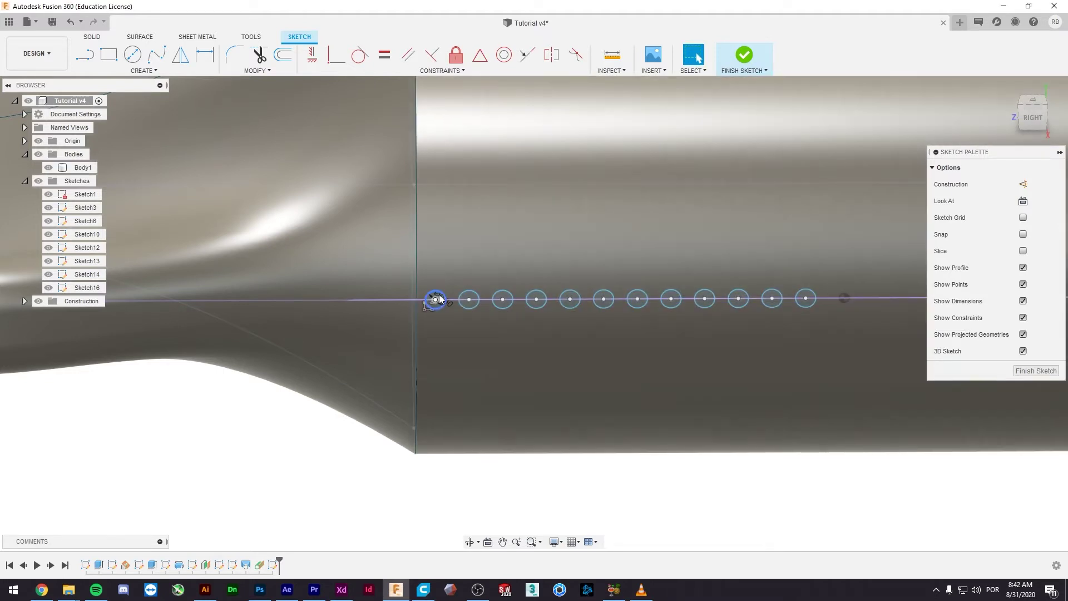
pyautogui.click(445, 299)
pyautogui.moveTo(445, 299); pyautogui.dragTo(450, 299)
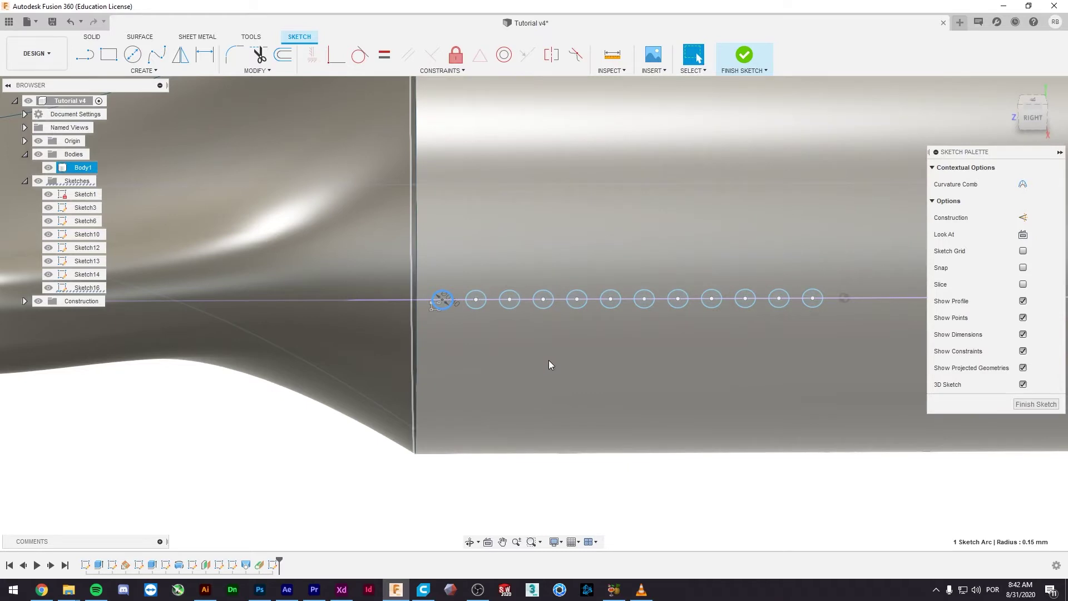
pyautogui.moveTo(550, 360)
pyautogui.keyDown('shift'); pyautogui.mouseDown(button='middle')
pyautogui.moveTo(637, 386)
pyautogui.moveTo(581, 385)
pyautogui.mouseUp(button='middle'); pyautogui.keyUp('shift')
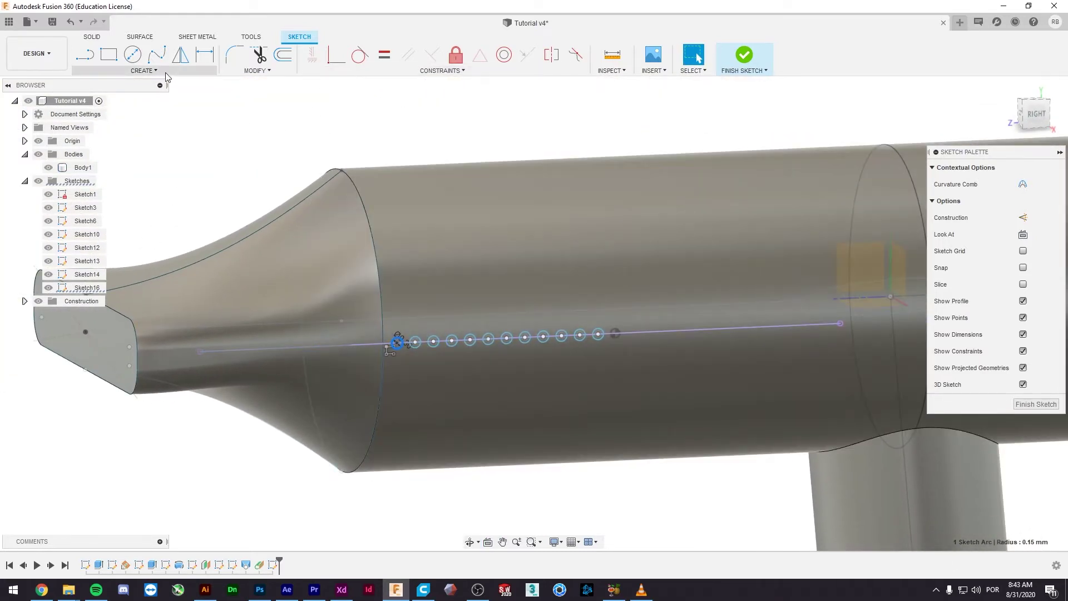
# - Extrude the window-selected circle profiles as a -3.50 mm cut into the barrel
pyautogui.click(163, 72)
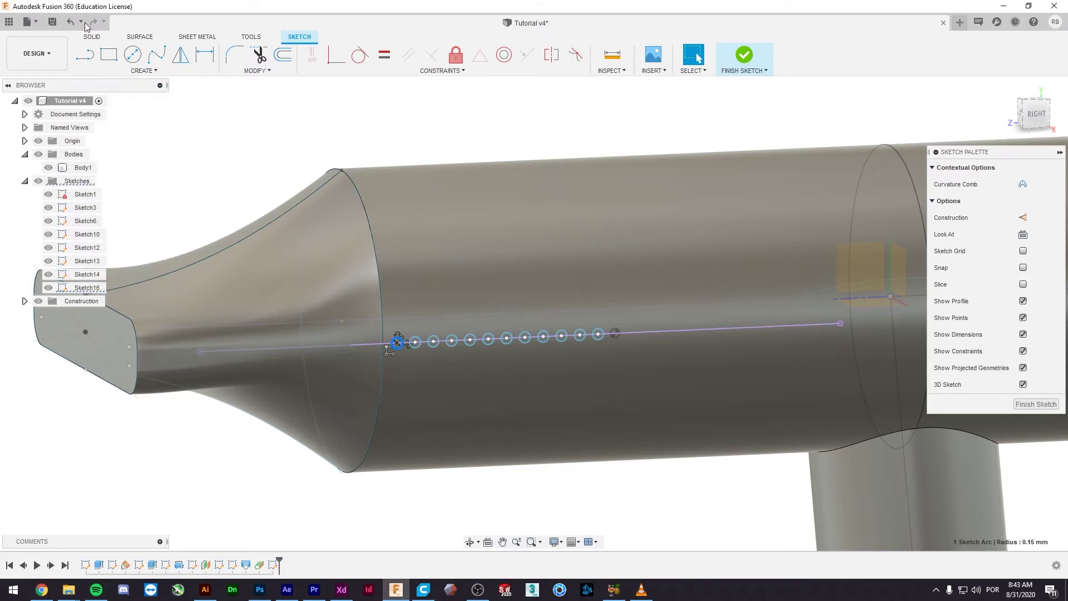
pyautogui.click(92, 37)
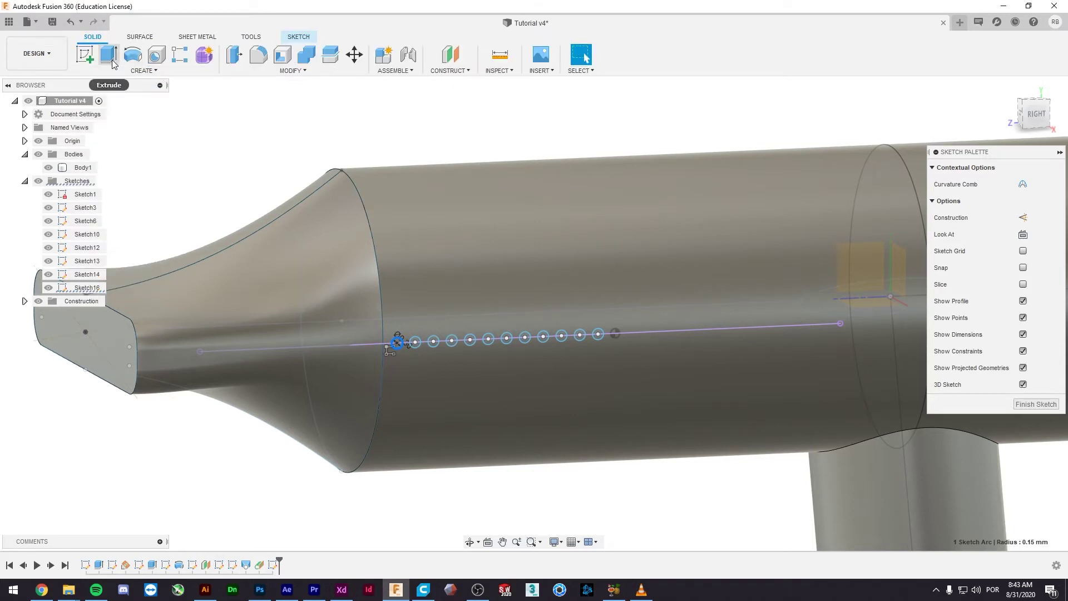
pyautogui.click(111, 62)
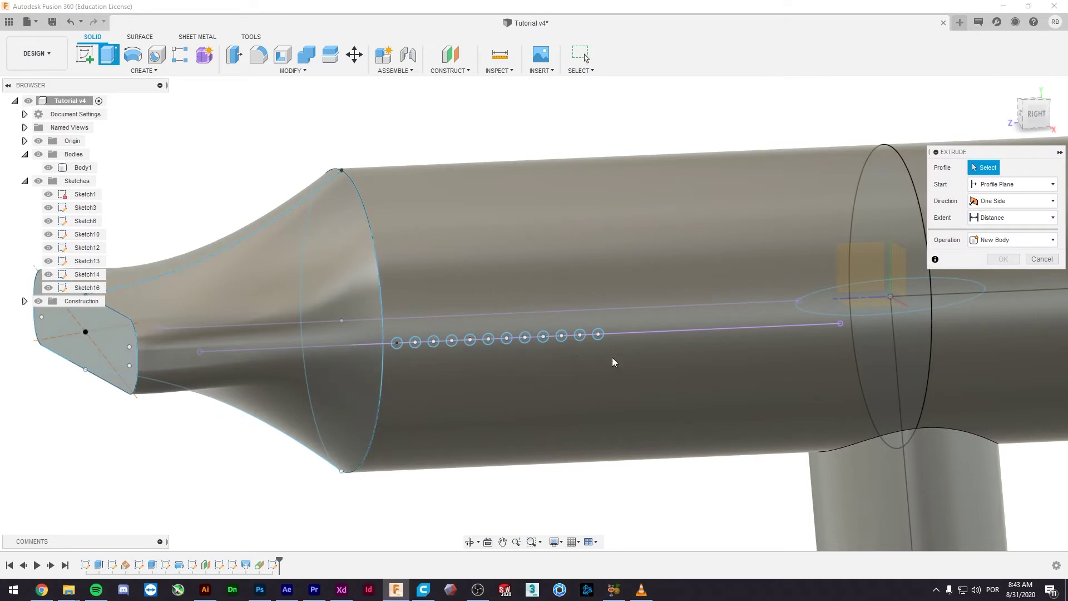
pyautogui.moveTo(638, 366); pyautogui.dragTo(338, 295)
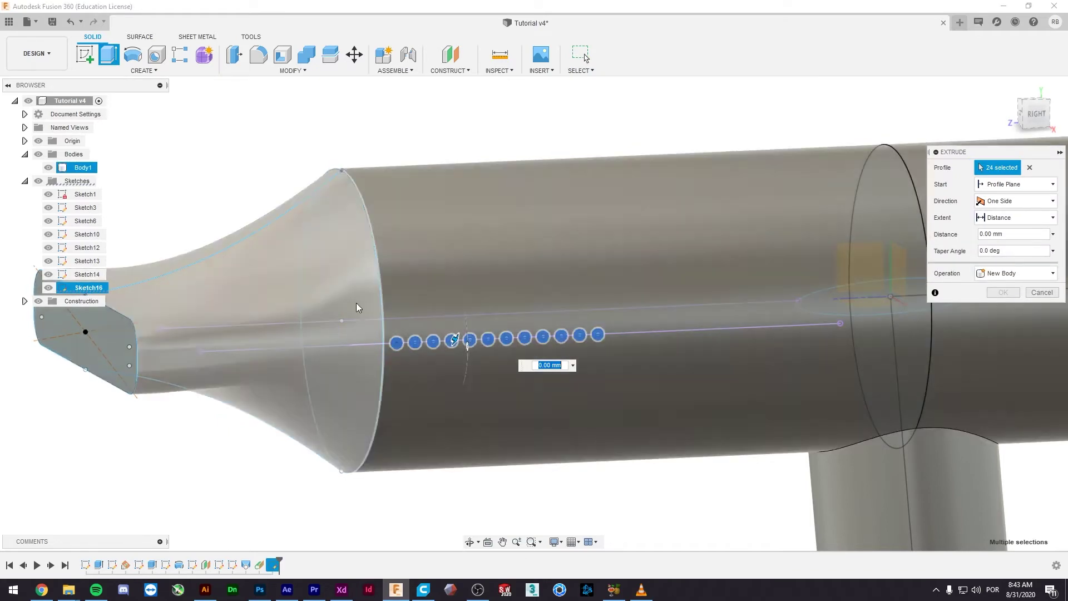
pyautogui.keyDown('shift'); pyautogui.moveTo(356, 308); pyautogui.dragTo(426, 325, button='middle'); pyautogui.keyUp('shift')
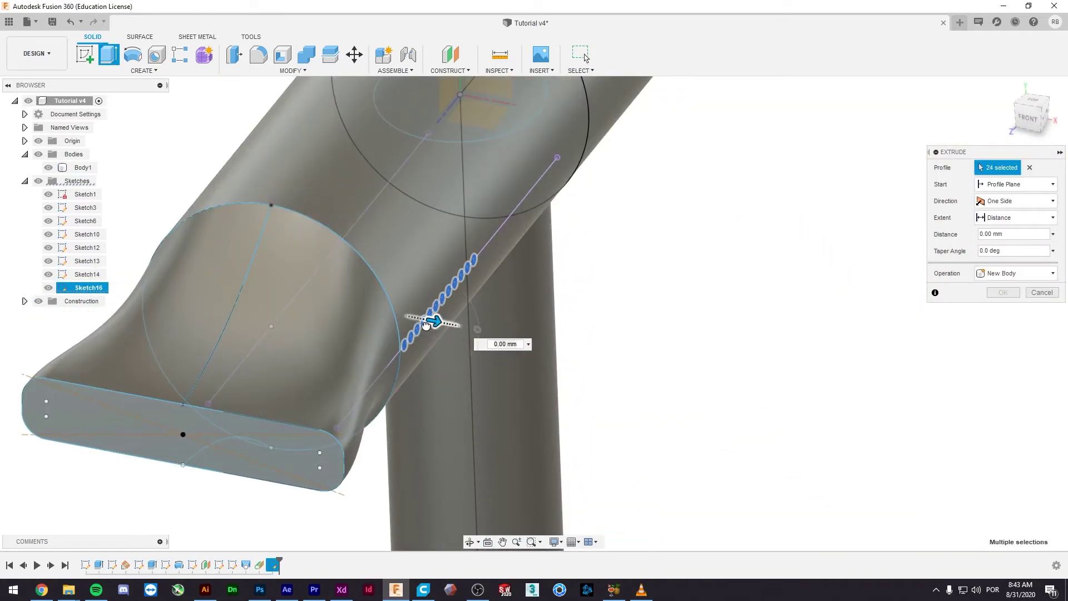
pyautogui.moveTo(425, 325); pyautogui.dragTo(323, 329)
pyautogui.moveTo(324, 328)
pyautogui.keyDown('shift'); pyautogui.mouseDown(button='middle')
pyautogui.moveTo(332, 379)
pyautogui.moveTo(745, 284)
pyautogui.mouseUp(button='middle'); pyautogui.keyUp('shift')
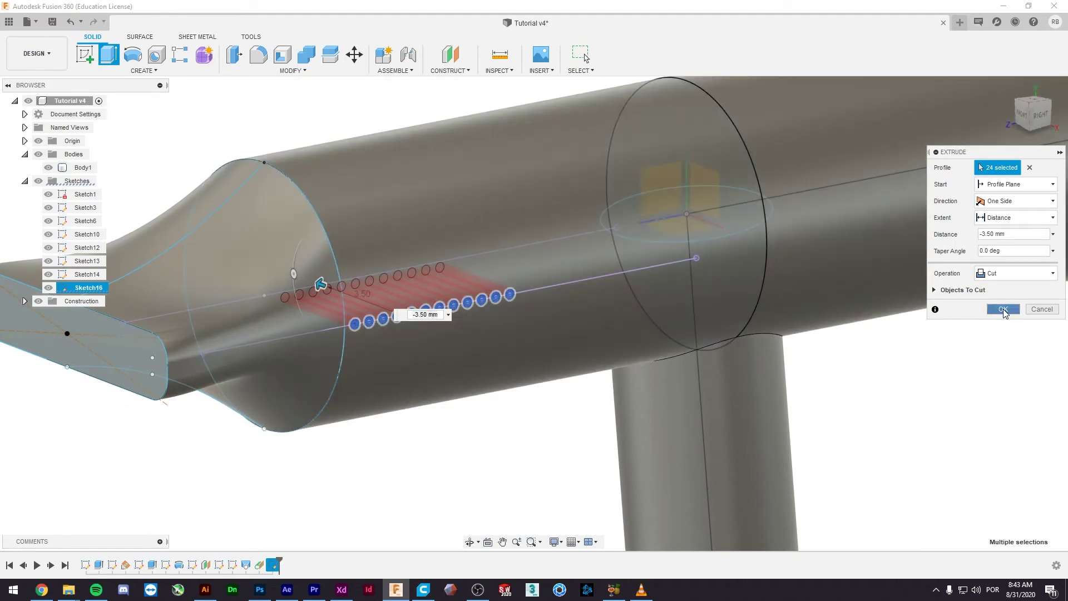
pyautogui.click(1003, 309)
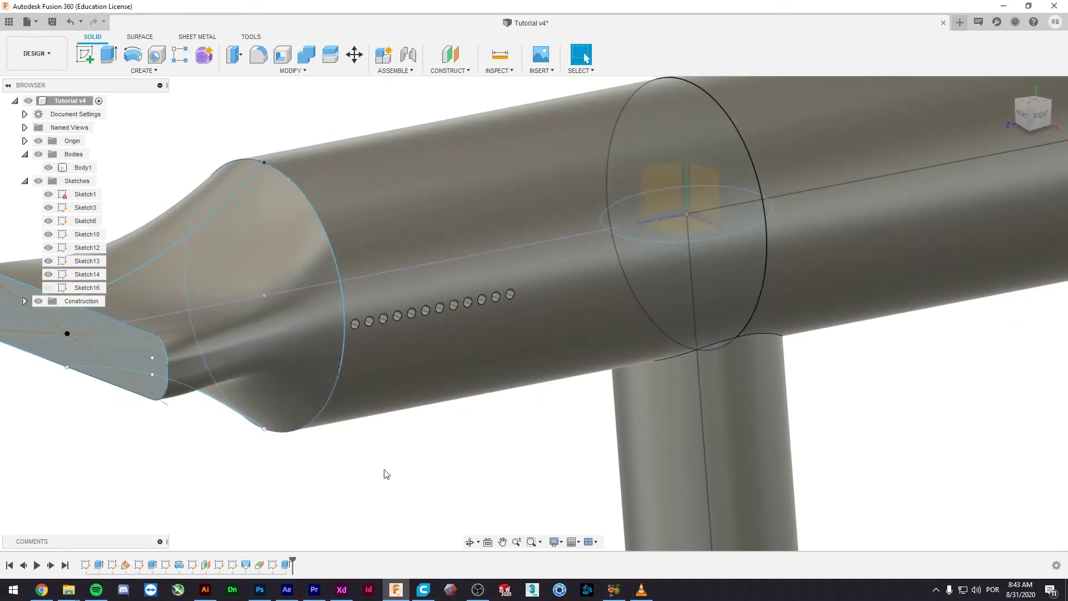
# - View the hole row side-on and show the Create menu's pattern options
pyautogui.moveTo(455, 407)
pyautogui.keyDown('shift'); pyautogui.mouseDown(button='middle')
pyautogui.moveTo(358, 405)
pyautogui.moveTo(460, 406)
pyautogui.moveTo(396, 405)
pyautogui.moveTo(428, 397)
pyautogui.moveTo(468, 347)
pyautogui.mouseUp(button='middle'); pyautogui.keyUp('shift')
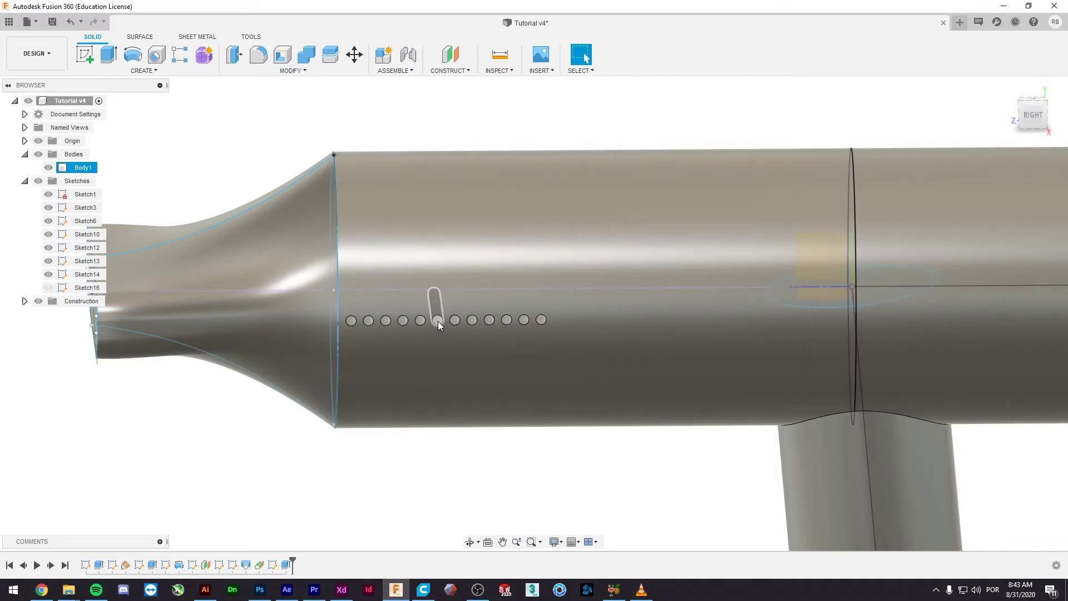
pyautogui.click(126, 71)
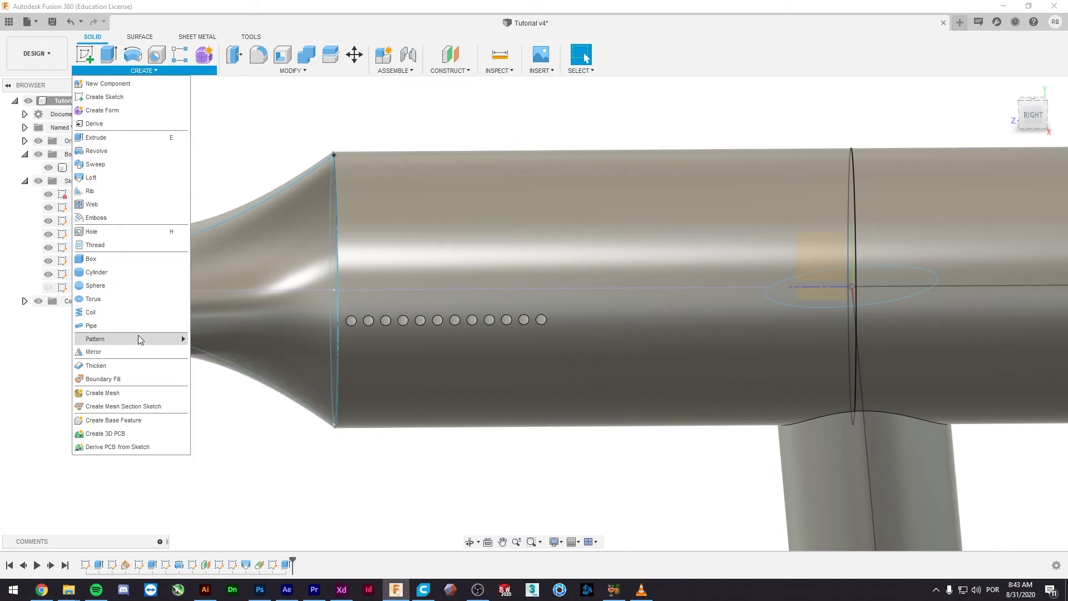
pyautogui.moveTo(95, 339)
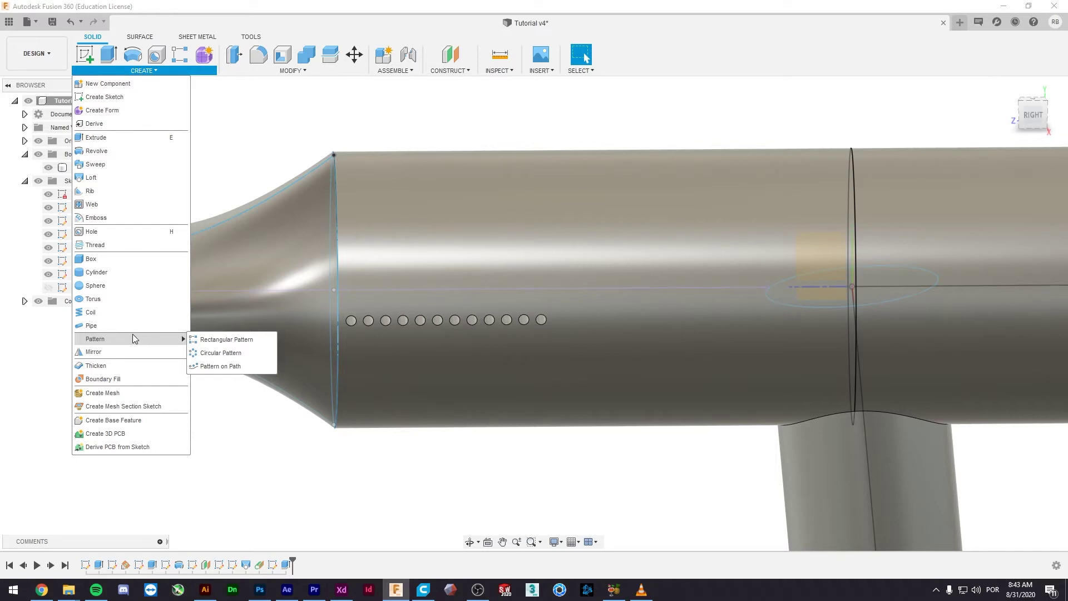
# - Start a circular pattern of the Extrude6 hole cut around the tube's central axis
pyautogui.click(201, 353)
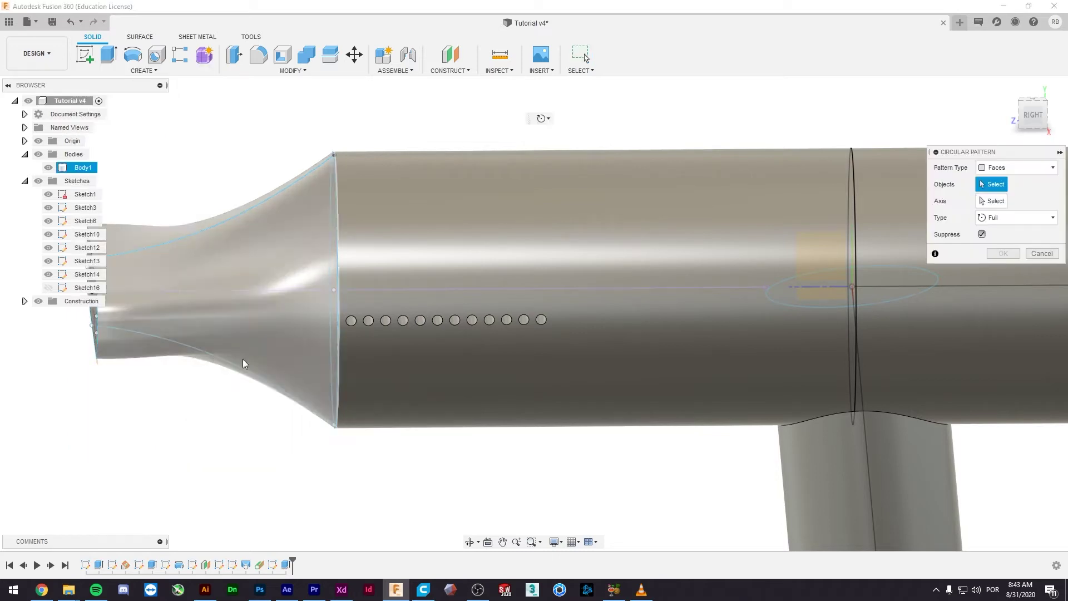
pyautogui.click(352, 322)
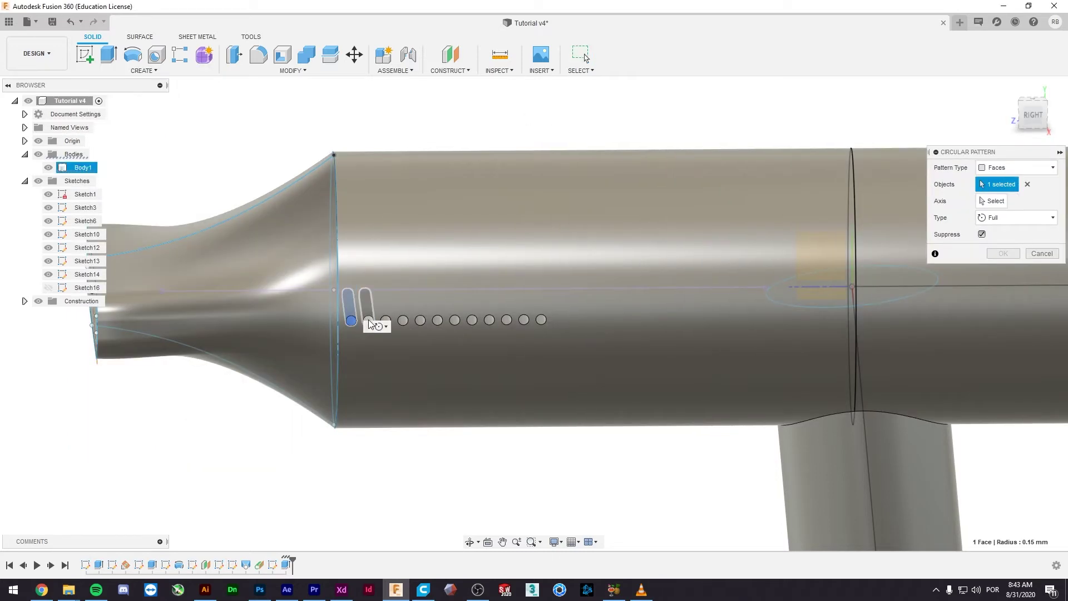
pyautogui.click(368, 320)
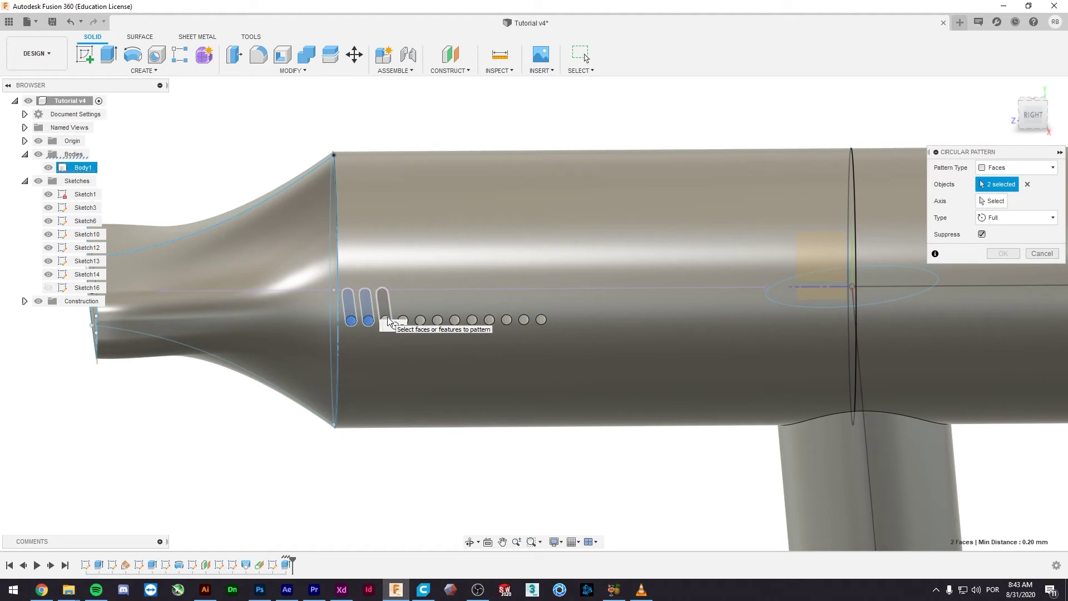
pyautogui.click(386, 320)
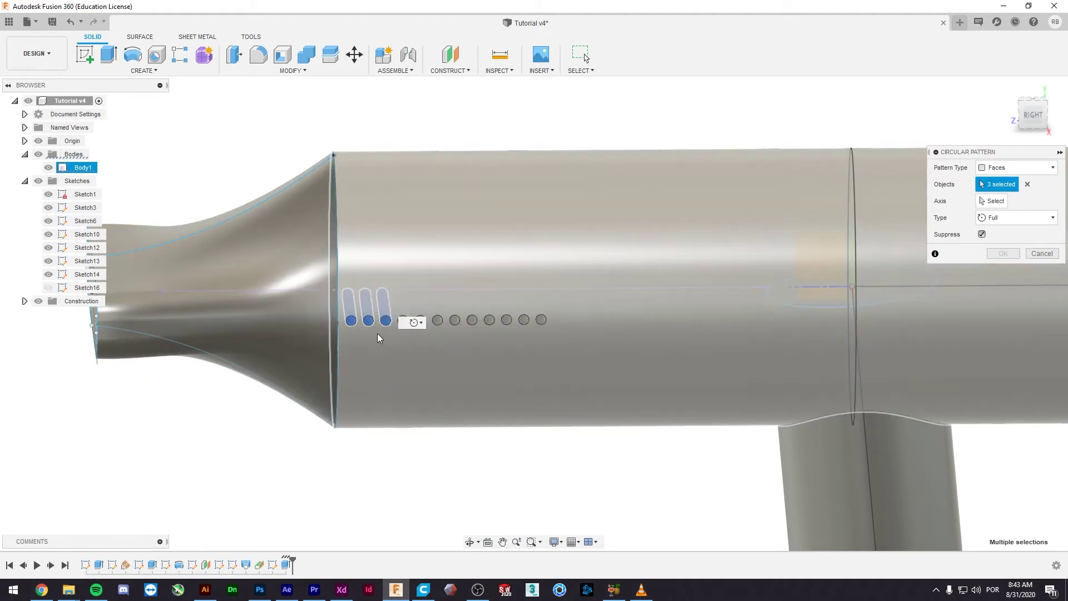
pyautogui.keyDown('shift'); pyautogui.moveTo(366, 310); pyautogui.dragTo(231, 236, button='middle'); pyautogui.keyUp('shift')
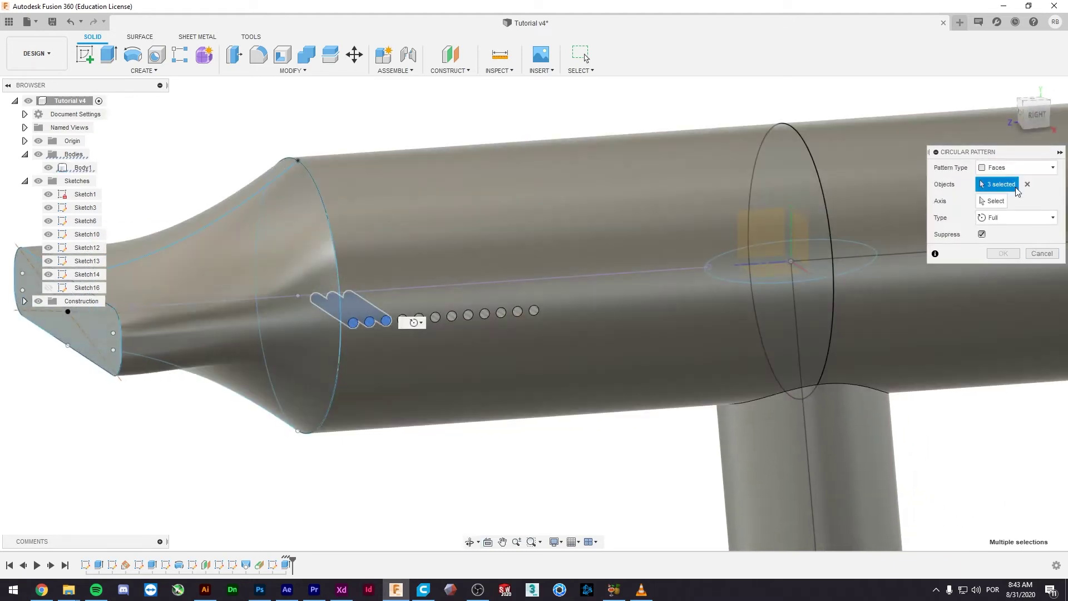
pyautogui.click(1027, 184)
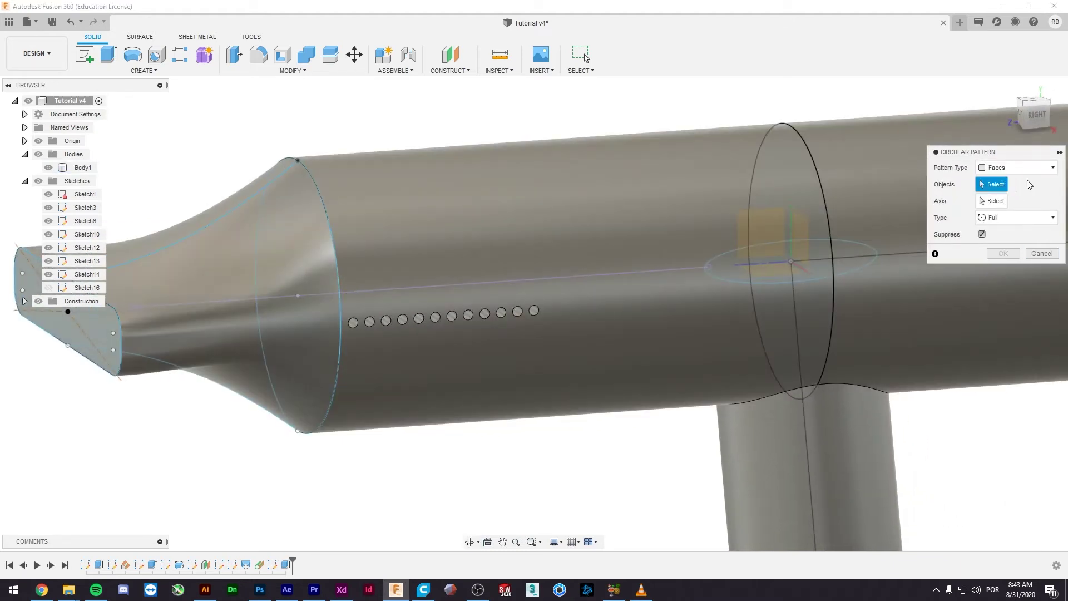
pyautogui.click(286, 565)
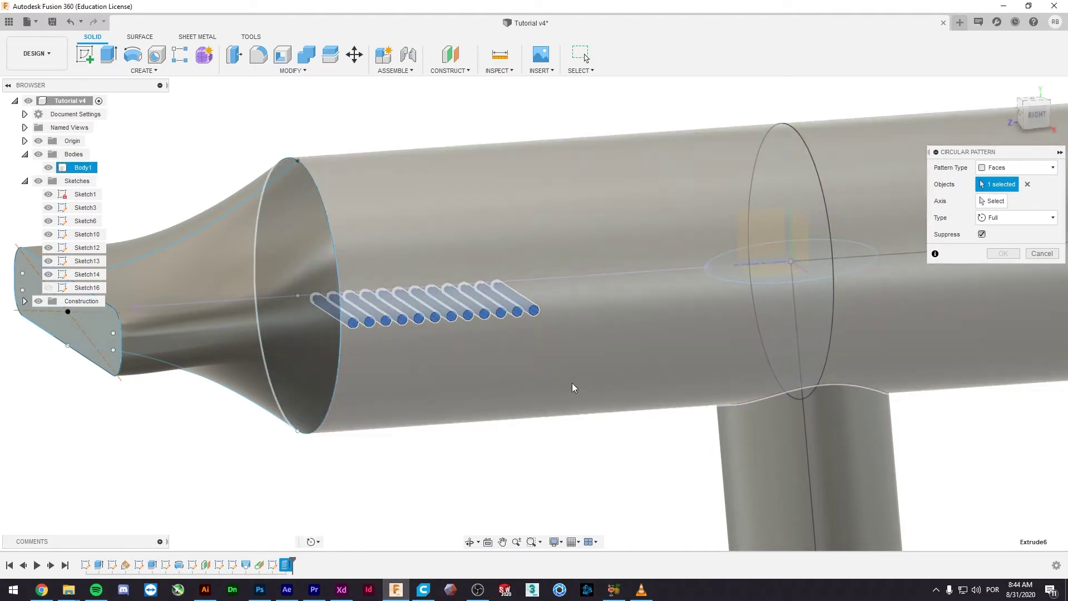
pyautogui.keyDown('shift'); pyautogui.moveTo(571, 386); pyautogui.dragTo(605, 386, button='middle'); pyautogui.keyUp('shift')
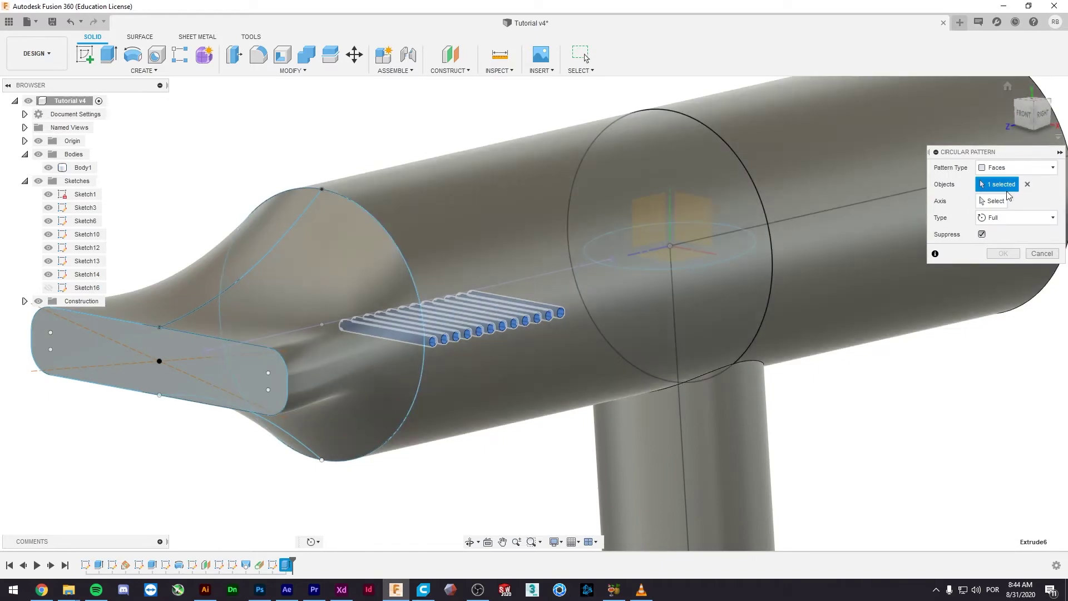
pyautogui.click(993, 201)
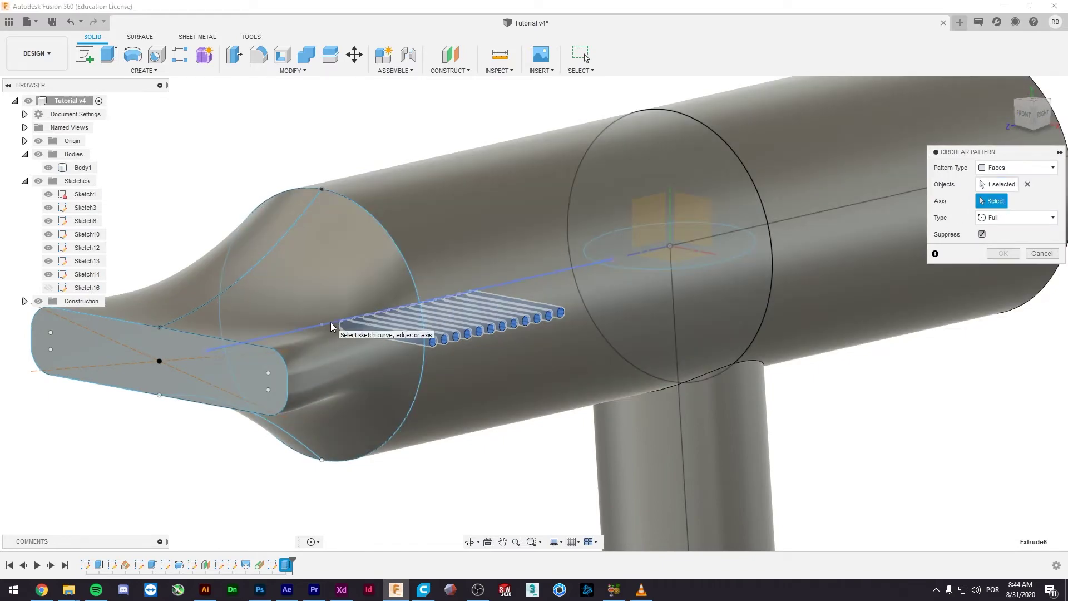
pyautogui.click(337, 326)
# - Raise the circular pattern quantity to 20, then 40, and confirm it
pyautogui.keyDown('shift'); pyautogui.moveTo(504, 349); pyautogui.dragTo(483, 348, button='middle'); pyautogui.keyUp('shift')
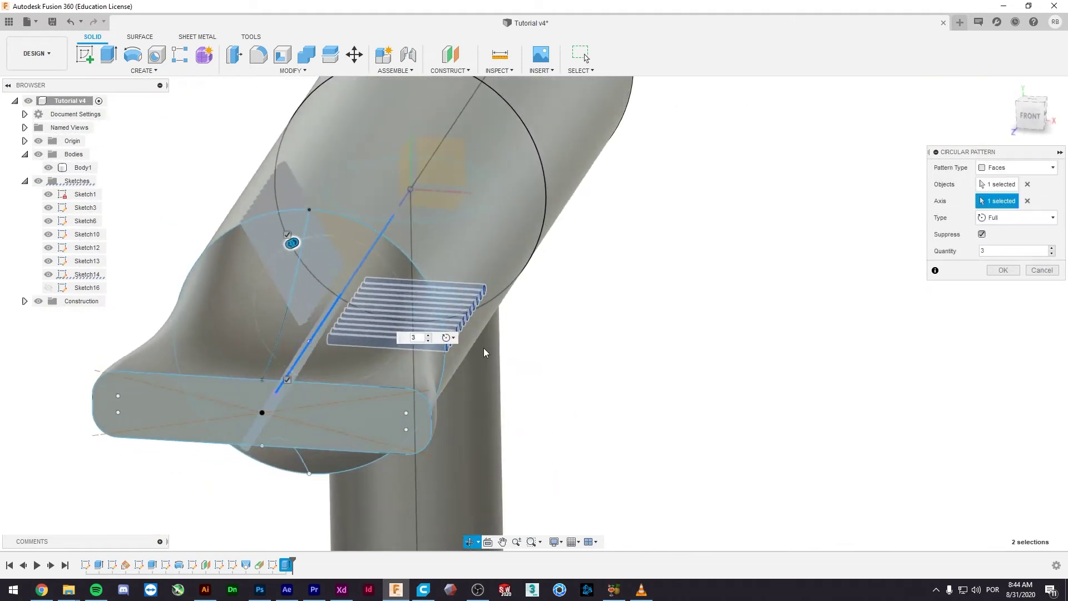
pyautogui.moveTo(292, 245); pyautogui.dragTo(328, 258)
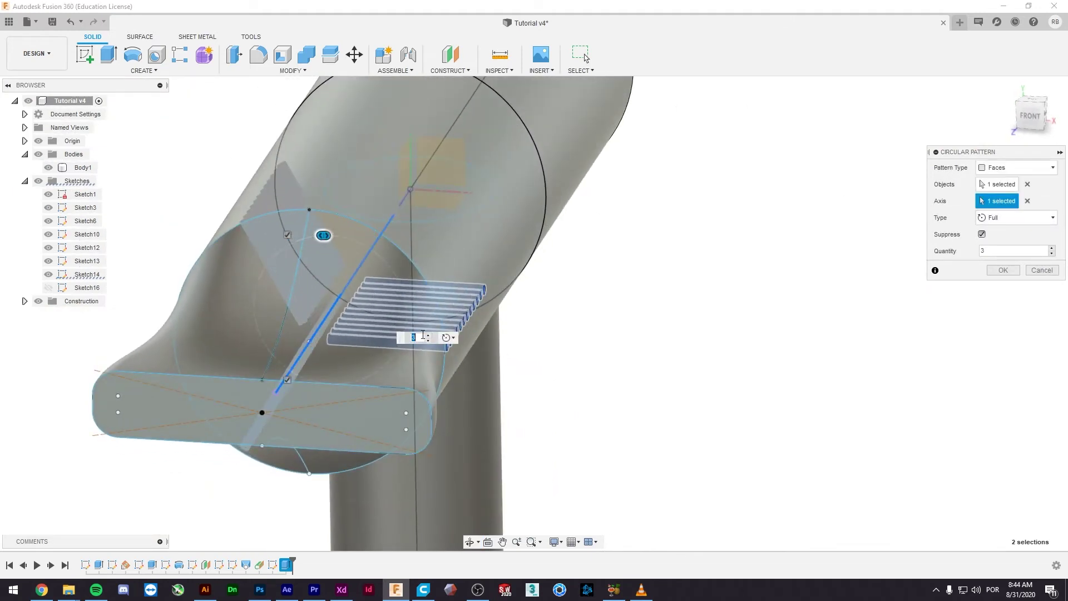
pyautogui.click(428, 336)
pyautogui.click(428, 336)
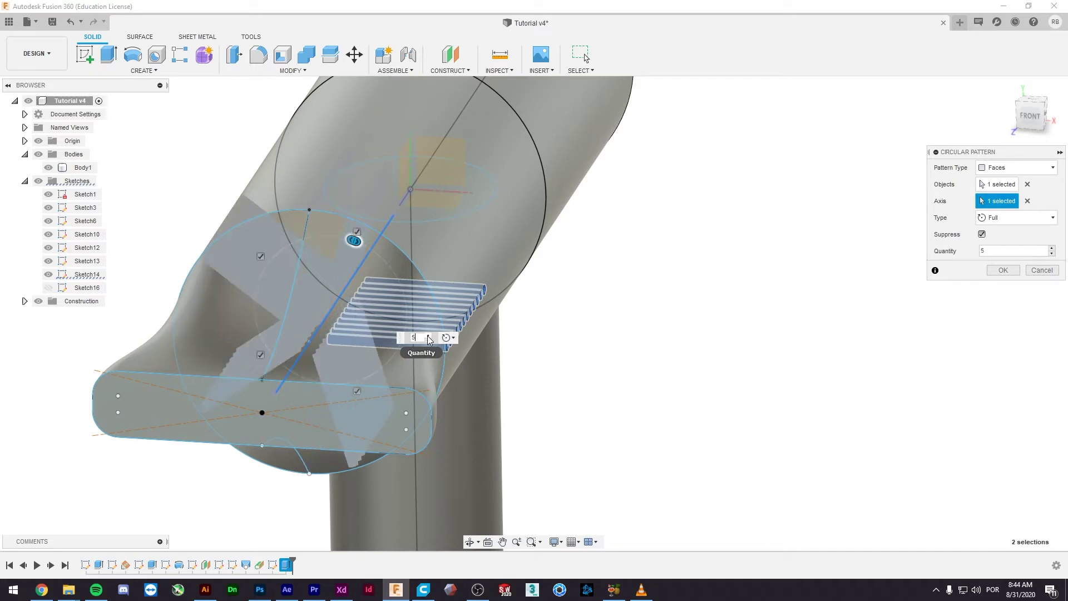
pyautogui.click(429, 336)
pyautogui.click(428, 336)
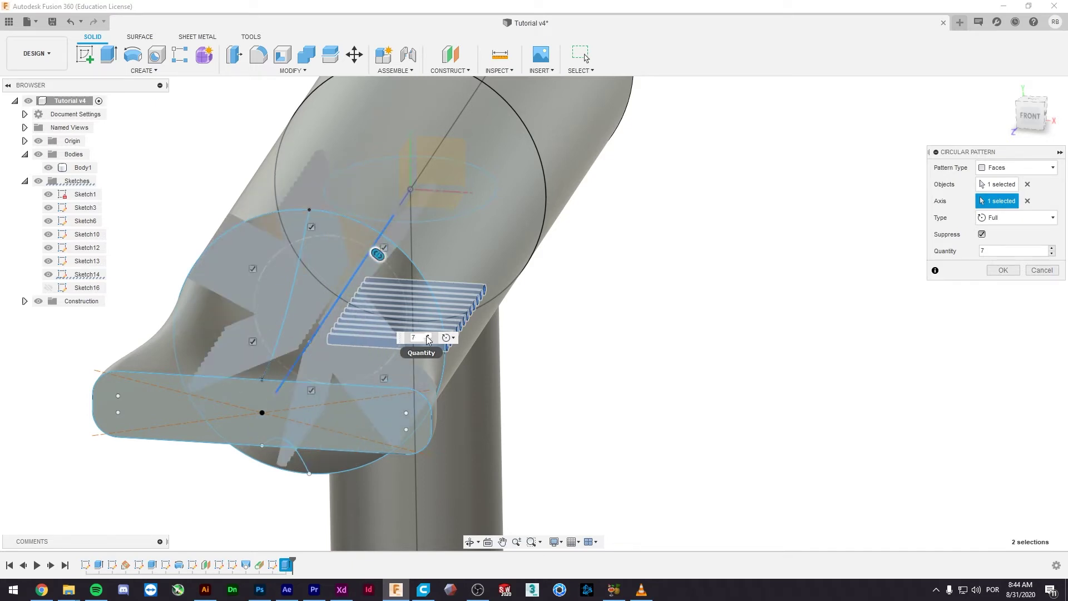
pyautogui.click(428, 336)
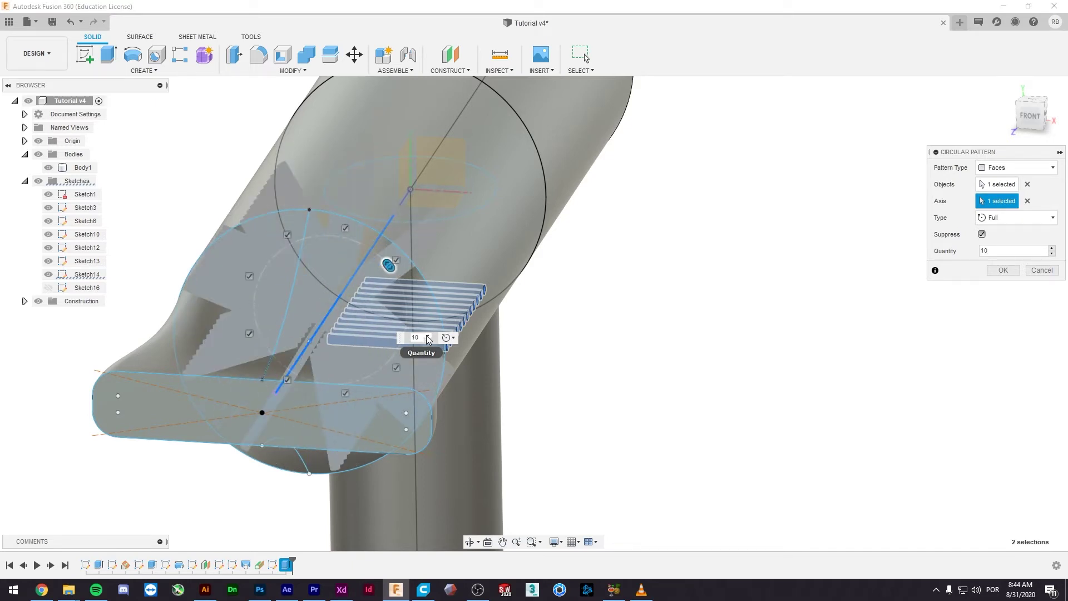
pyautogui.click(428, 335)
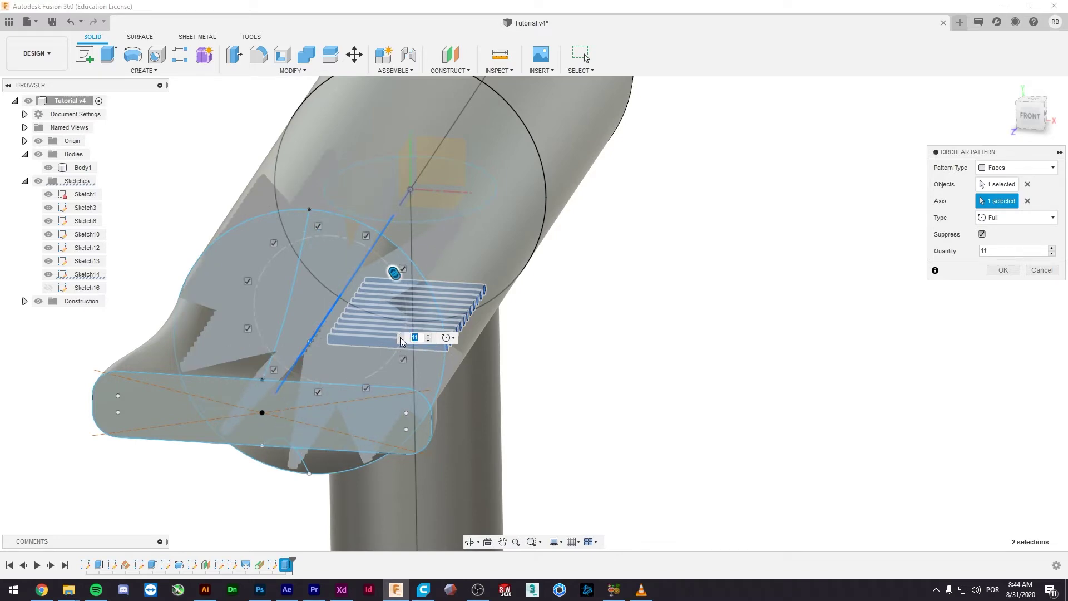
pyautogui.write('20')
pyautogui.moveTo(545, 355)
pyautogui.keyDown('shift'); pyautogui.mouseDown(button='middle')
pyautogui.moveTo(505, 347)
pyautogui.moveTo(551, 354)
pyautogui.moveTo(539, 358)
pyautogui.mouseUp(button='middle'); pyautogui.keyUp('shift')
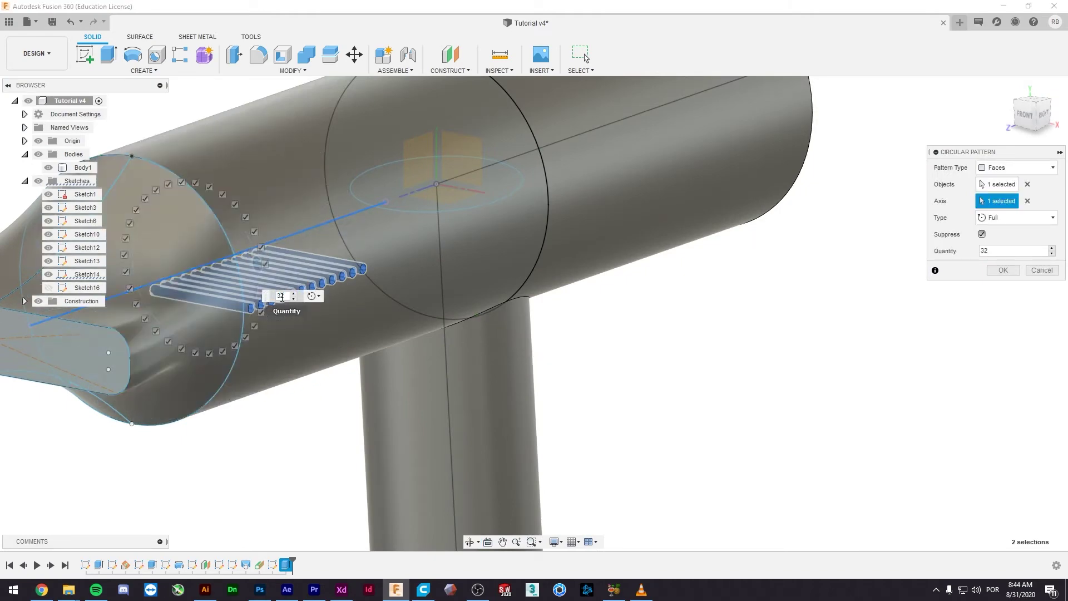
pyautogui.keyDown('shift'); pyautogui.moveTo(353, 309); pyautogui.dragTo(526, 336, button='middle'); pyautogui.keyUp('shift')
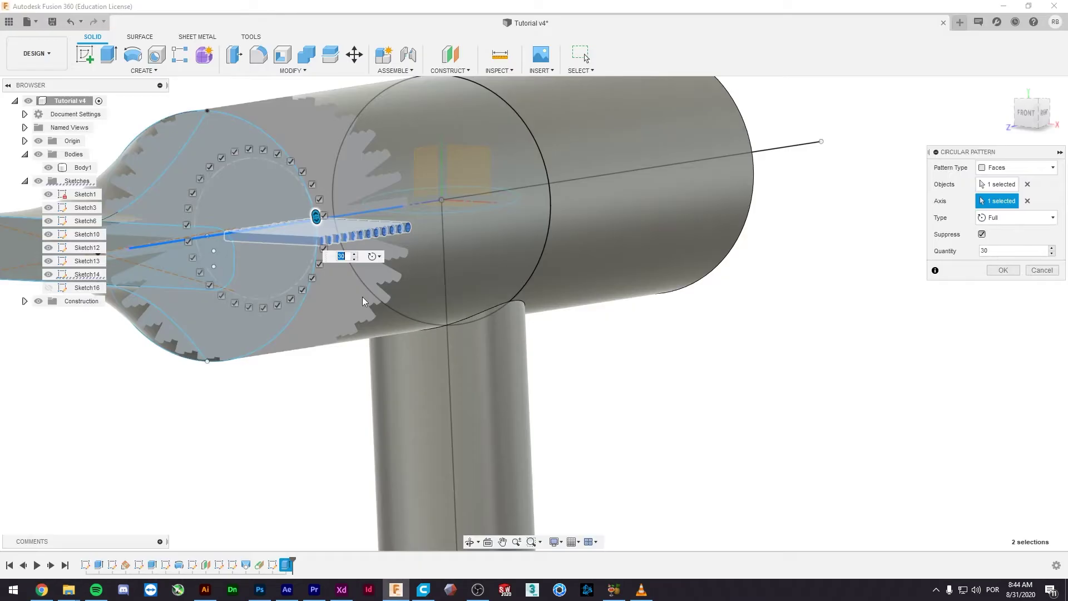
pyautogui.write('40')
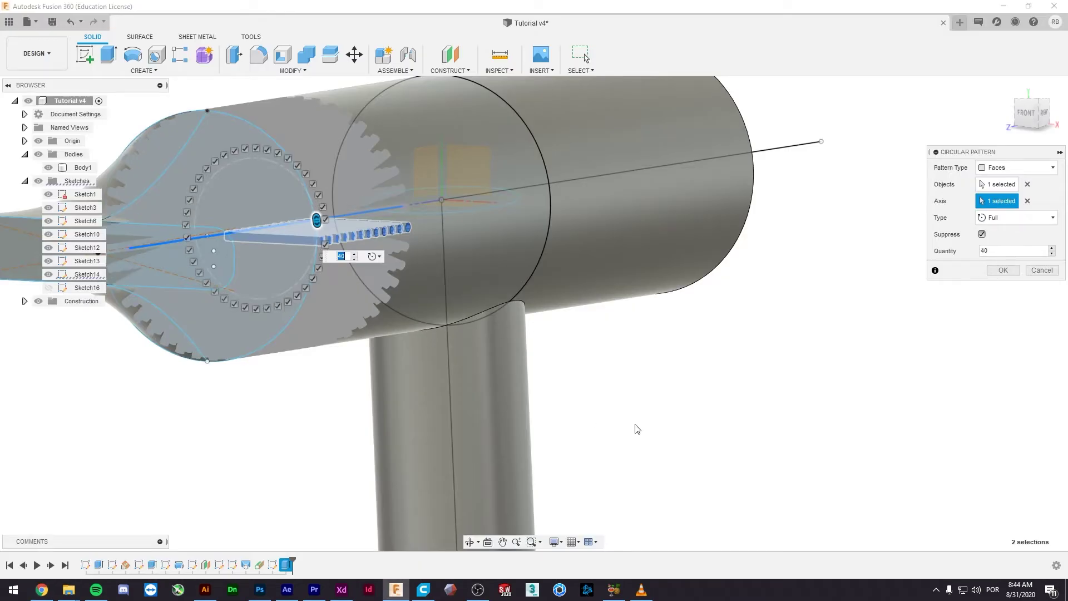
pyautogui.keyDown('shift'); pyautogui.moveTo(530, 371); pyautogui.dragTo(488, 379, button='middle'); pyautogui.keyUp('shift')
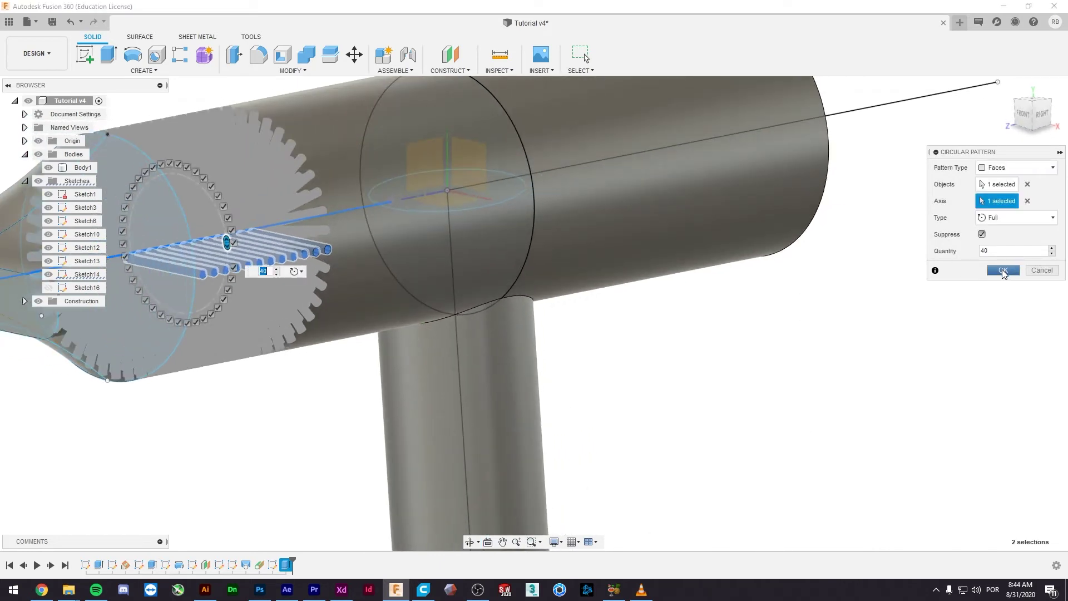
pyautogui.click(1004, 271)
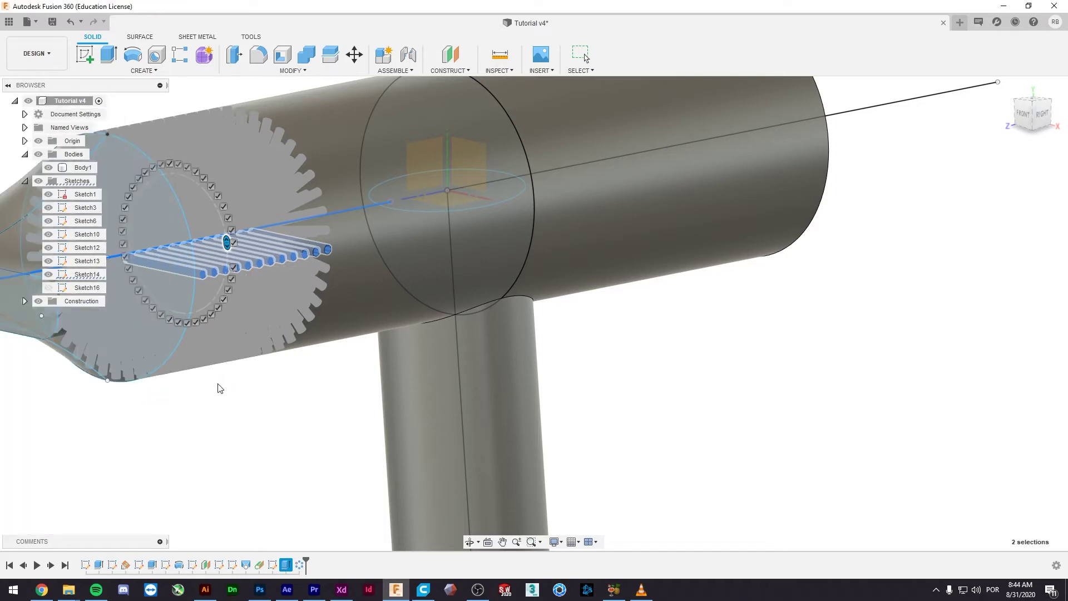
pyautogui.moveTo(282, 421)
pyautogui.keyDown('shift'); pyautogui.mouseDown(button='middle')
pyautogui.moveTo(227, 418)
pyautogui.moveTo(262, 439)
pyautogui.moveTo(309, 432)
pyautogui.moveTo(272, 446)
pyautogui.moveTo(369, 475)
pyautogui.moveTo(245, 341)
pyautogui.mouseUp(button='middle'); pyautogui.keyUp('shift')
pyautogui.moveTo(483, 262)
pyautogui.keyDown('shift'); pyautogui.mouseDown(button='middle')
pyautogui.moveTo(493, 238)
pyautogui.moveTo(453, 261)
pyautogui.mouseUp(button='middle'); pyautogui.keyUp('shift')
pyautogui.click(372, 309)
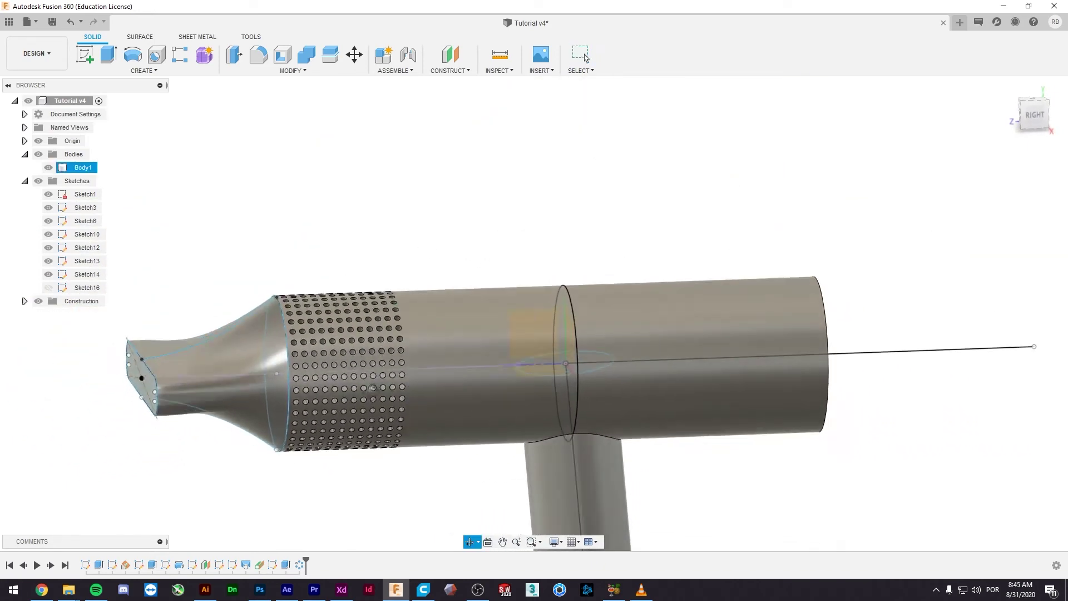
pyautogui.keyDown('shift'); pyautogui.moveTo(356, 349); pyautogui.dragTo(365, 299, button='middle'); pyautogui.keyUp('shift')
pyautogui.scroll(5, 365, 299)
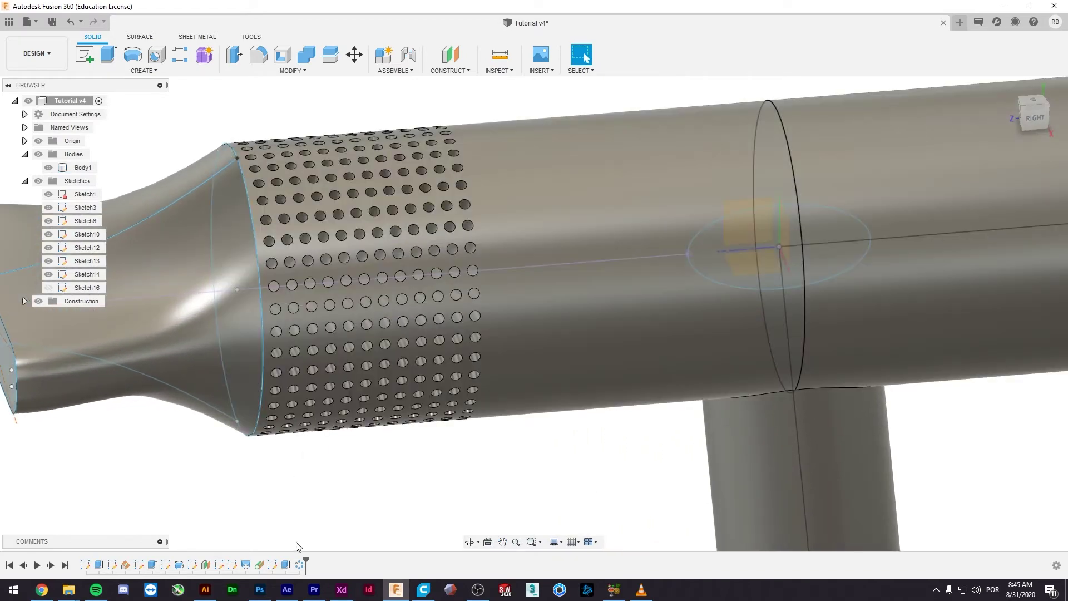
pyautogui.click(448, 313)
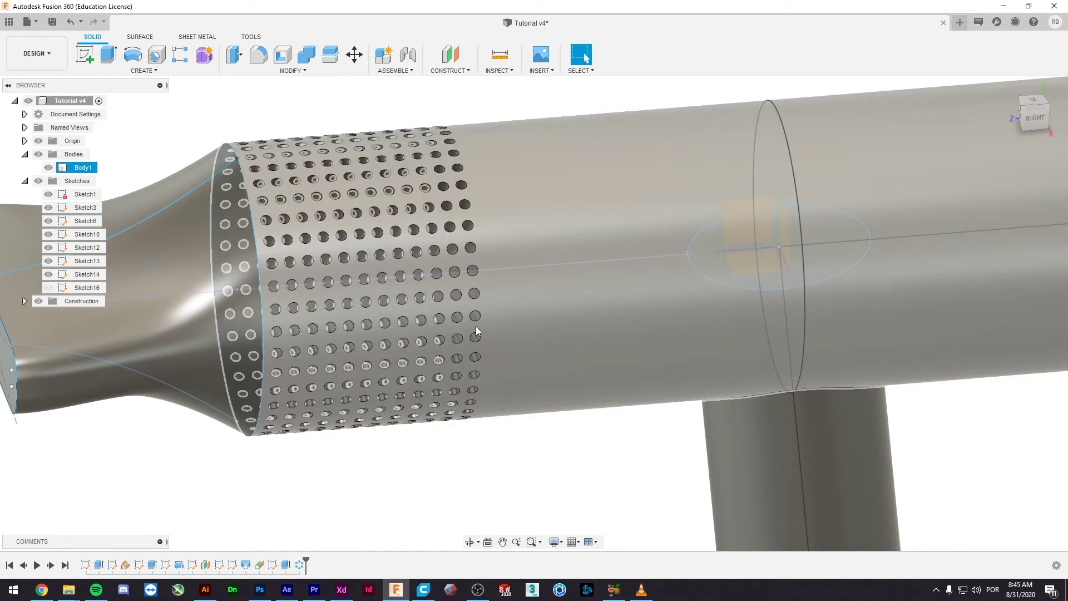
pyautogui.click(307, 530)
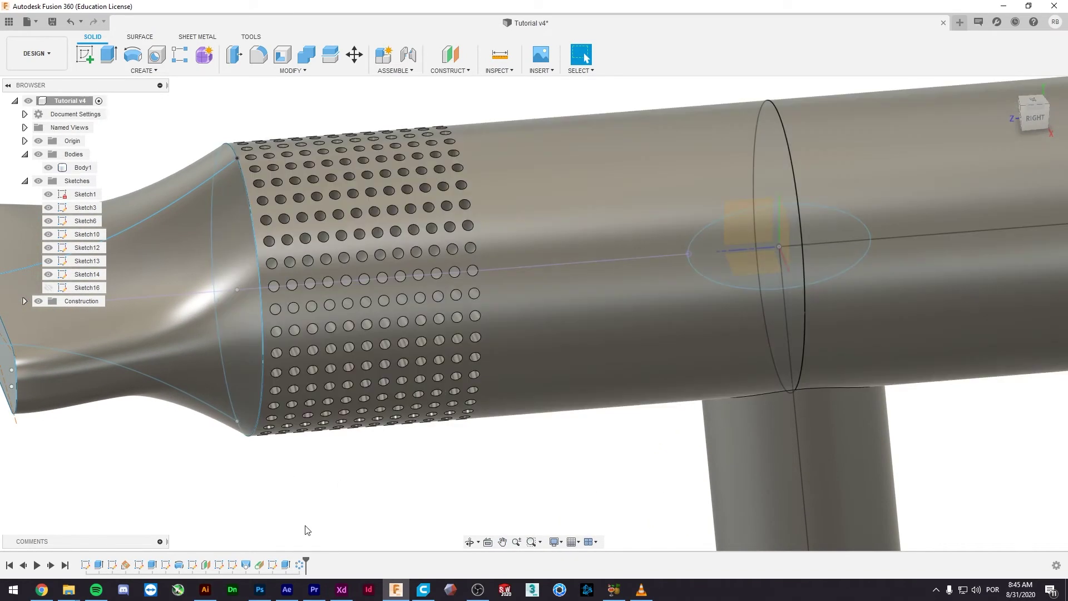
pyautogui.click(274, 565)
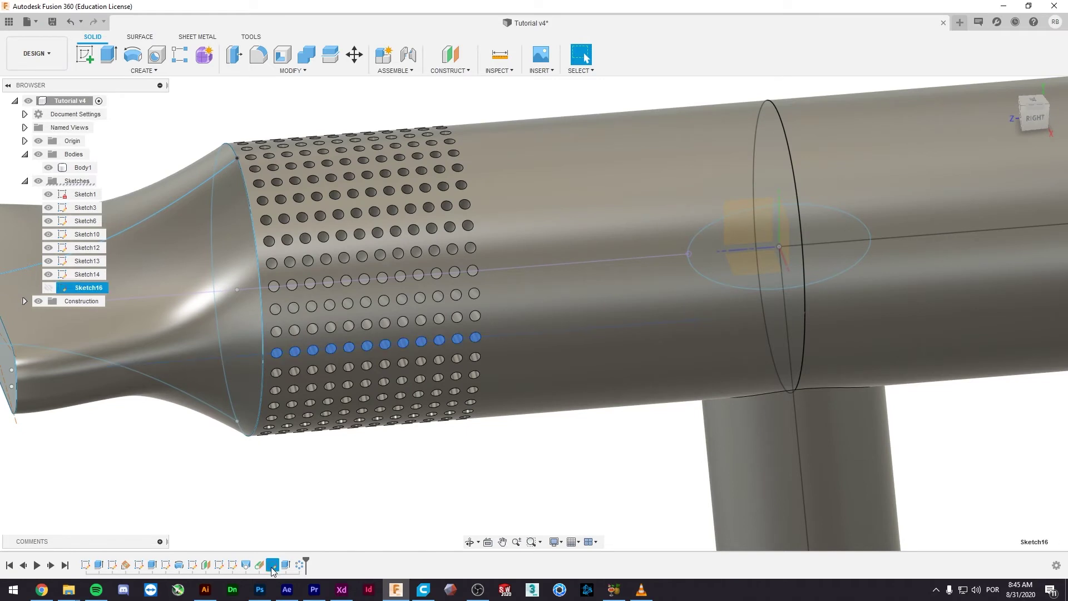
# - In Sketch16, change the hole row pattern quantity from 12 to 8 and finish the sketch
pyautogui.doubleClick(271, 566)
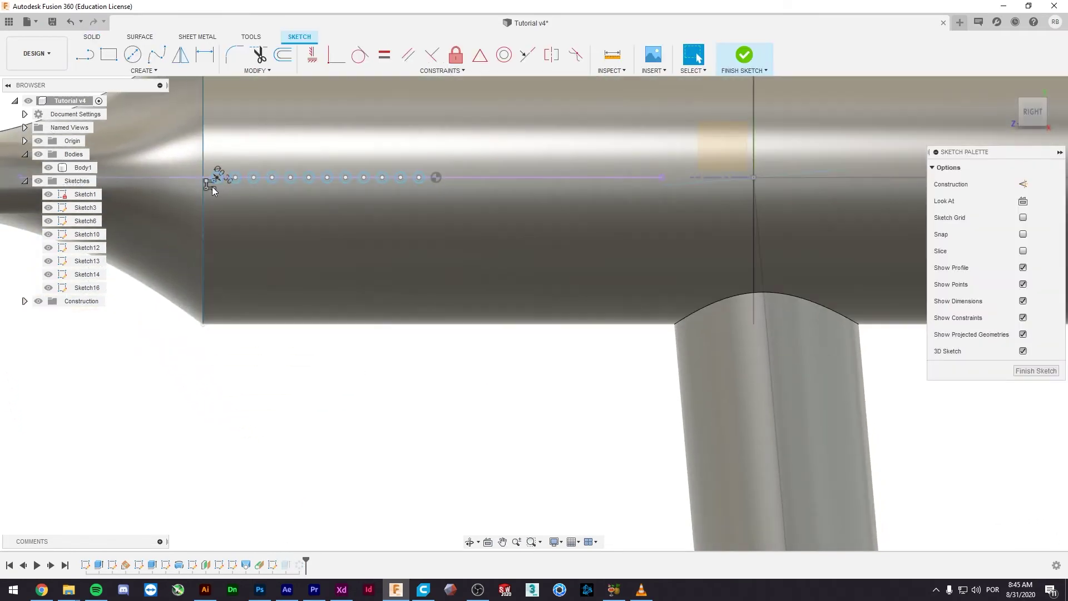
pyautogui.doubleClick(211, 184)
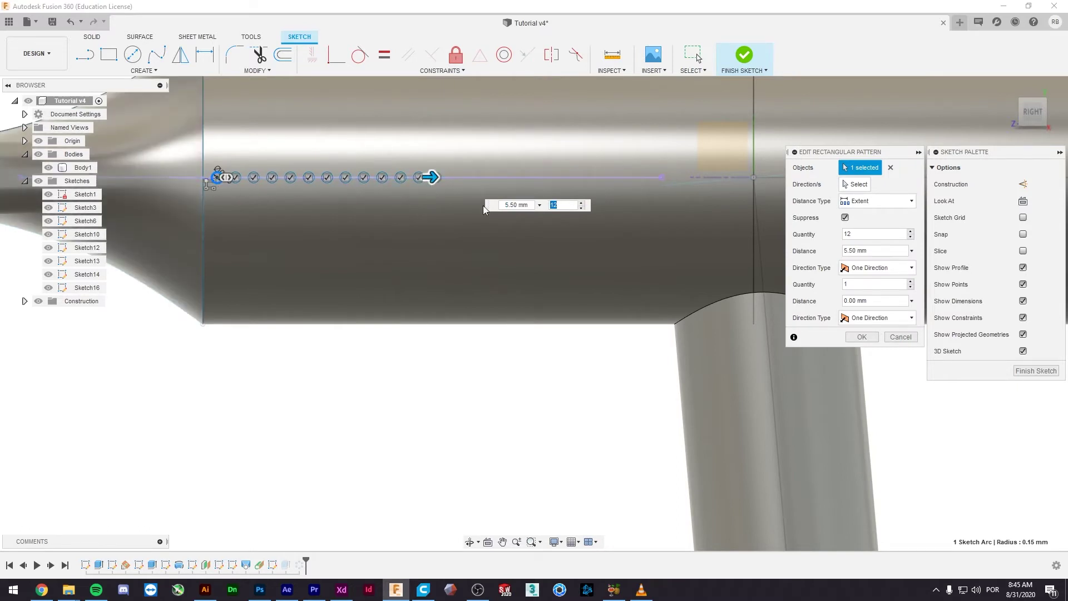
pyautogui.click(566, 206)
pyautogui.press('Tab')
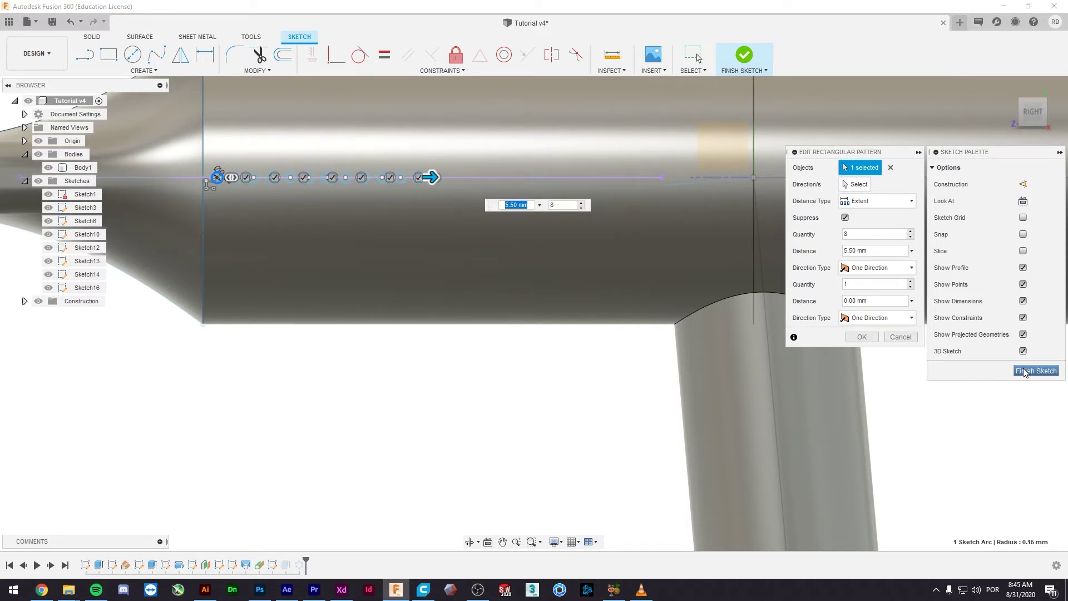
pyautogui.click(1024, 371)
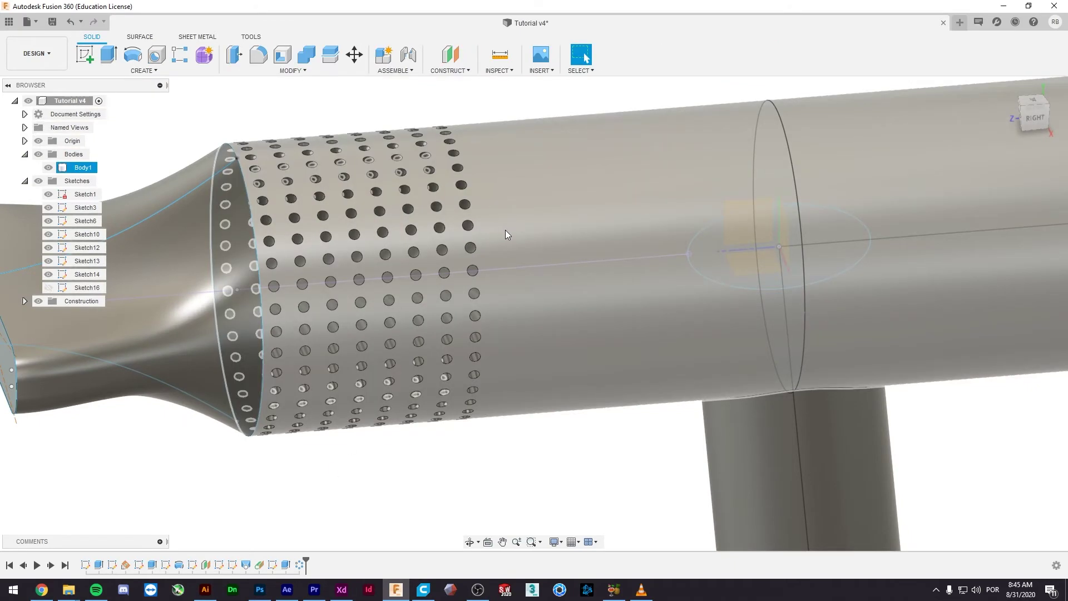
# - Orbit and zoom around the dryer to inspect it, then reselect Sketch16 in the timeline
pyautogui.keyDown('shift'); pyautogui.moveTo(505, 229); pyautogui.dragTo(486, 257, button='middle'); pyautogui.keyUp('shift')
pyautogui.scroll(-8, 486, 257)
pyautogui.keyDown('shift'); pyautogui.moveTo(501, 195); pyautogui.dragTo(531, 242, button='middle'); pyautogui.keyUp('shift')
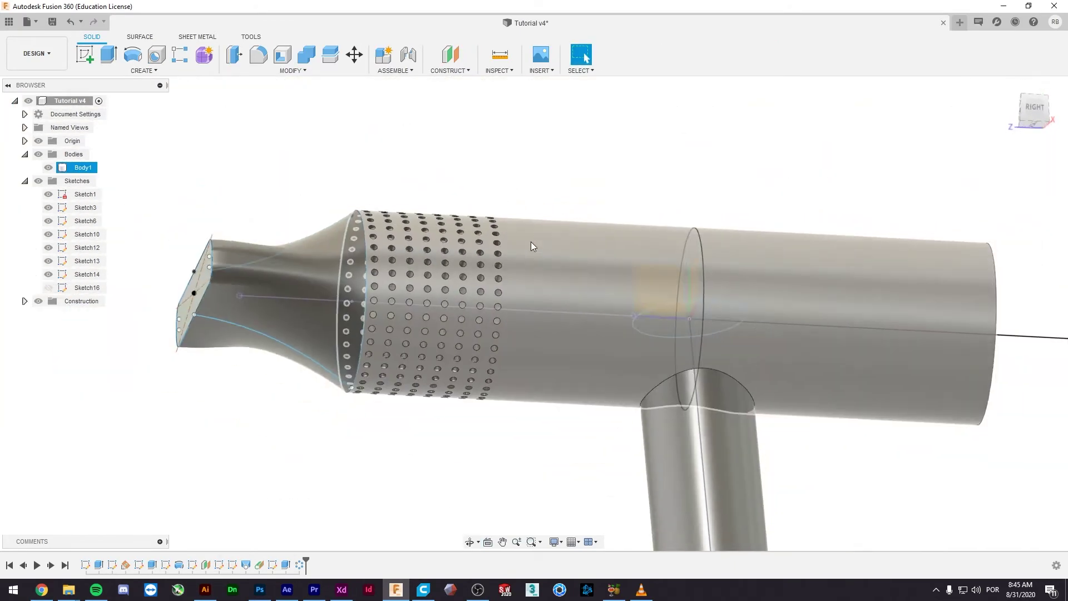
pyautogui.click(583, 55)
pyautogui.keyDown('shift'); pyautogui.moveTo(556, 167); pyautogui.dragTo(520, 376, button='middle'); pyautogui.keyUp('shift')
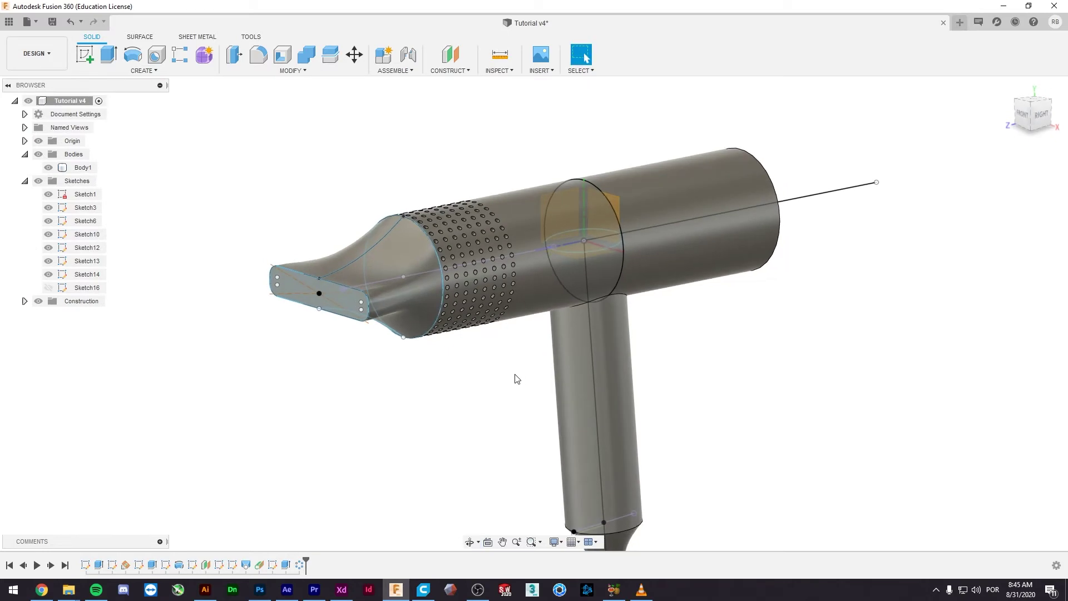
pyautogui.moveTo(488, 329)
pyautogui.keyDown('shift'); pyautogui.mouseDown(button='middle')
pyautogui.moveTo(484, 365)
pyautogui.moveTo(463, 370)
pyautogui.moveTo(472, 376)
pyautogui.mouseUp(button='middle'); pyautogui.keyUp('shift')
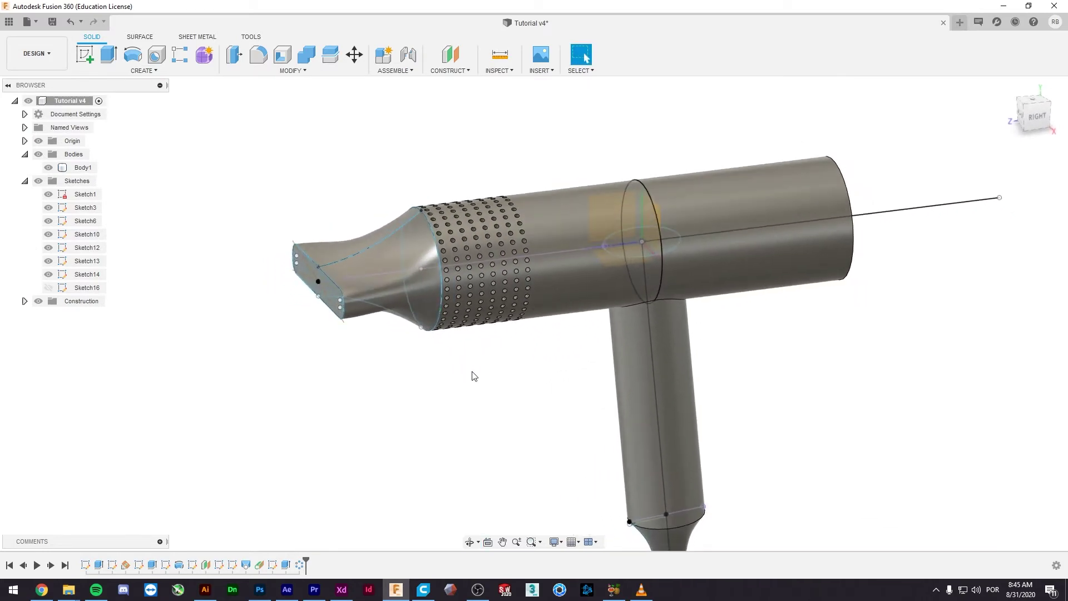
pyautogui.click(273, 566)
pyautogui.doubleClick(274, 566)
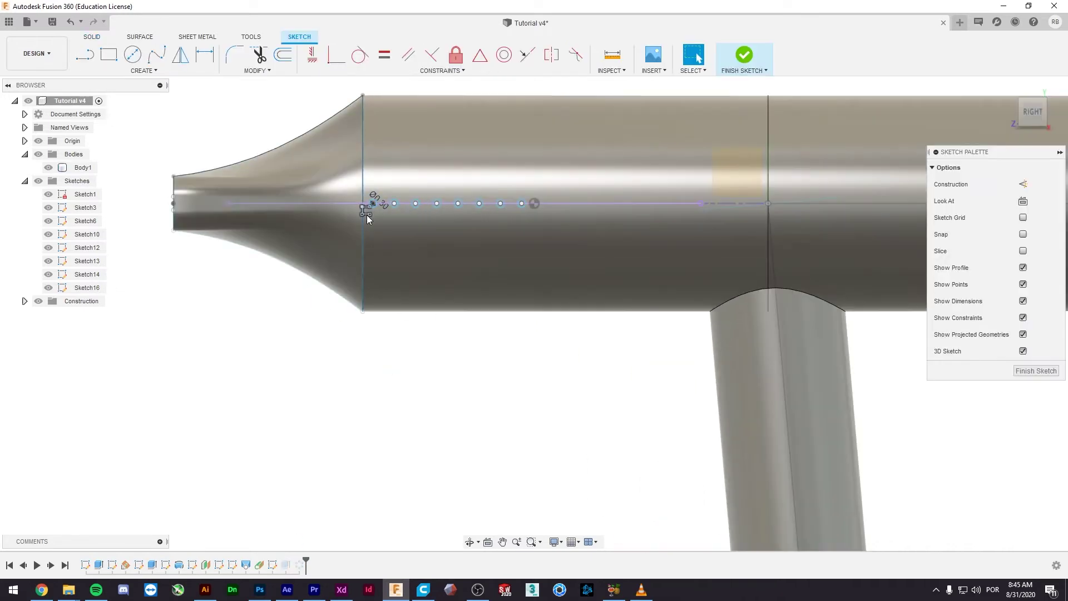
pyautogui.doubleClick(366, 212)
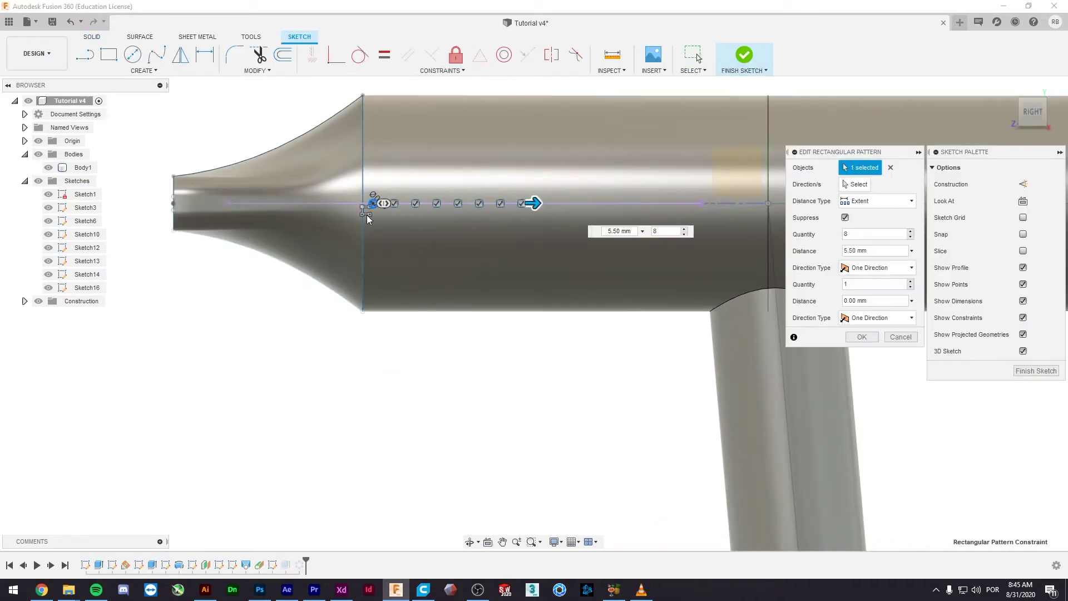
pyautogui.moveTo(521, 204)
pyautogui.mouseDown()
pyautogui.moveTo(465, 200)
pyautogui.moveTo(476, 200)
pyautogui.mouseUp()
pyautogui.scroll(2, 501, 203)
pyautogui.scroll(3, 498, 200)
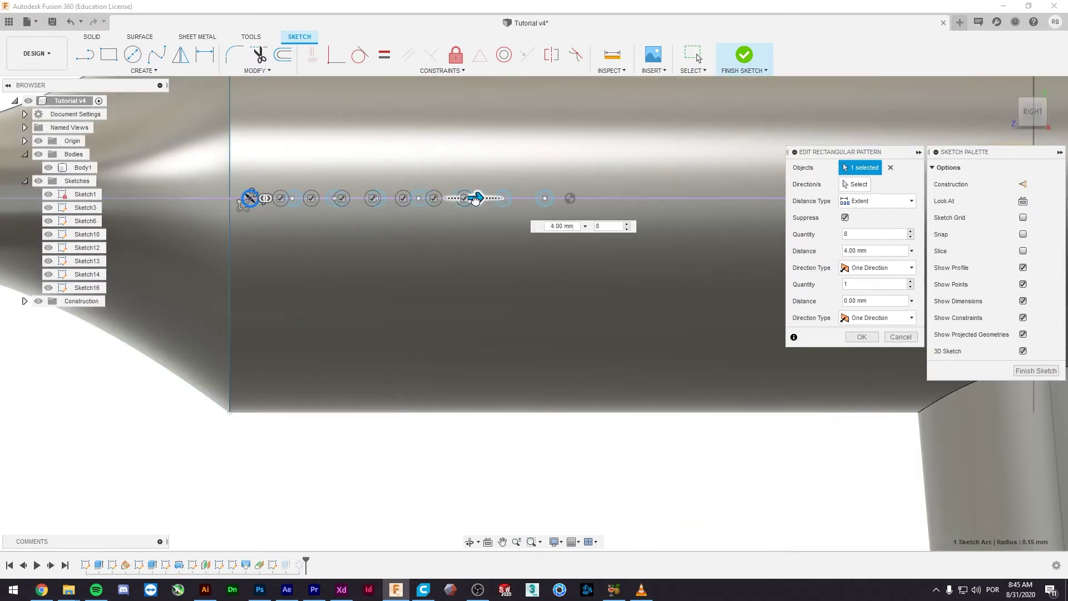
pyautogui.click(740, 61)
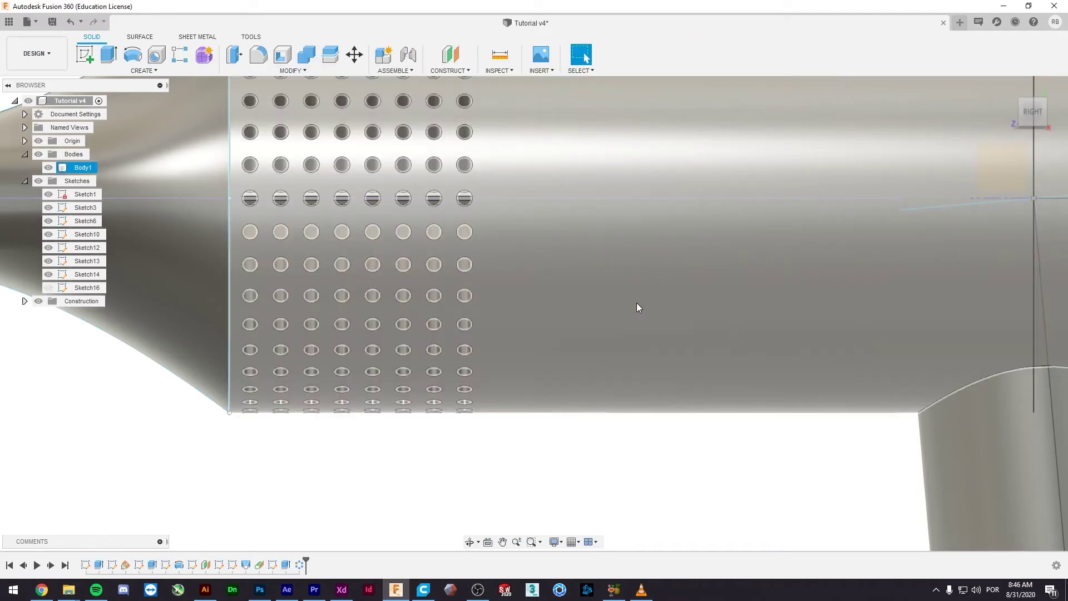
pyautogui.scroll(-5, 637, 307)
pyautogui.scroll(-3, 594, 296)
pyautogui.moveTo(577, 358)
pyautogui.keyDown('shift'); pyautogui.mouseDown(button='middle')
pyautogui.moveTo(584, 365)
pyautogui.moveTo(579, 350)
pyautogui.mouseUp(button='middle'); pyautogui.keyUp('shift')
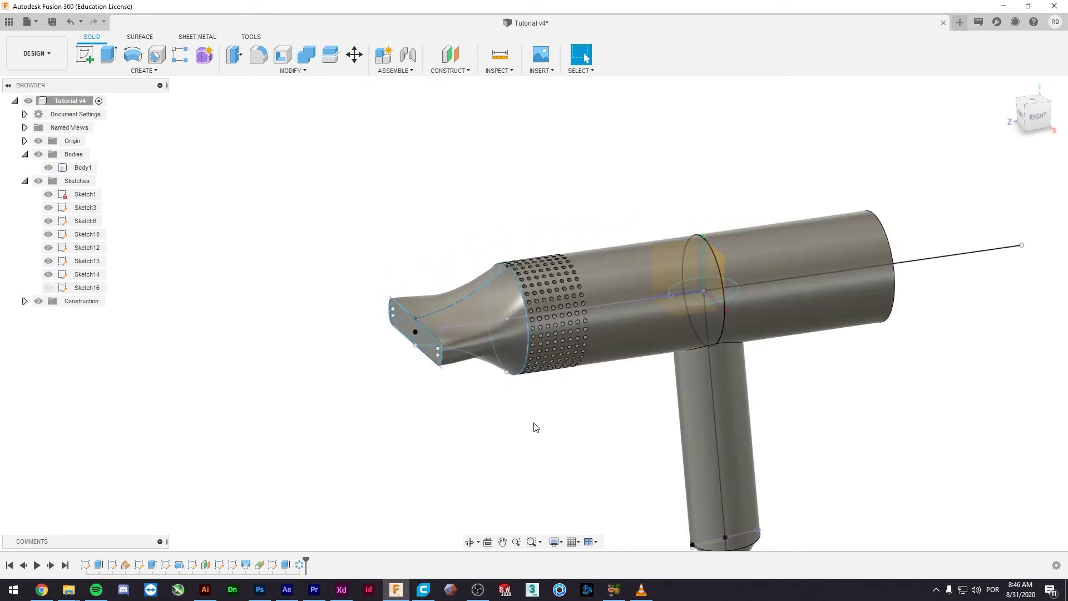
pyautogui.moveTo(535, 427)
pyautogui.keyDown('shift'); pyautogui.mouseDown(button='middle')
pyautogui.moveTo(603, 417)
pyautogui.moveTo(551, 405)
pyautogui.moveTo(559, 413)
pyautogui.mouseUp(button='middle'); pyautogui.keyUp('shift')
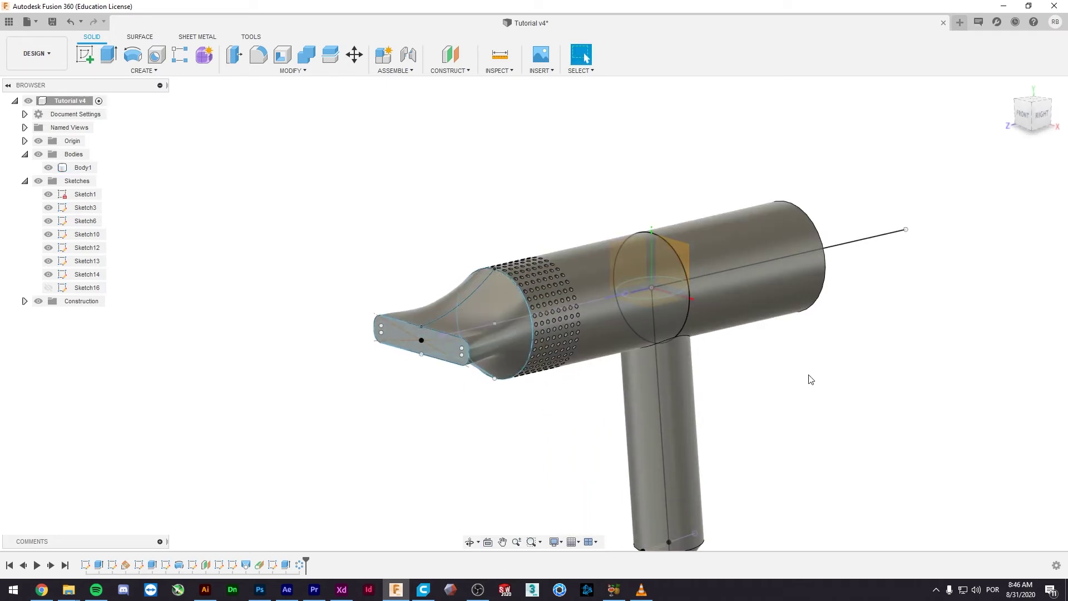
pyautogui.click(752, 271)
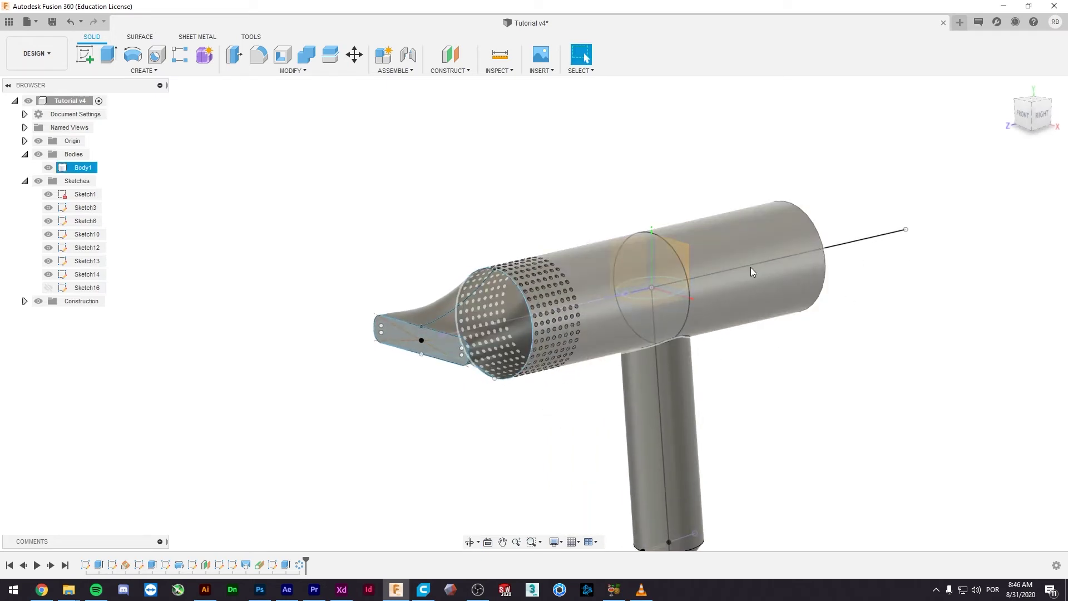
pyautogui.click(823, 334)
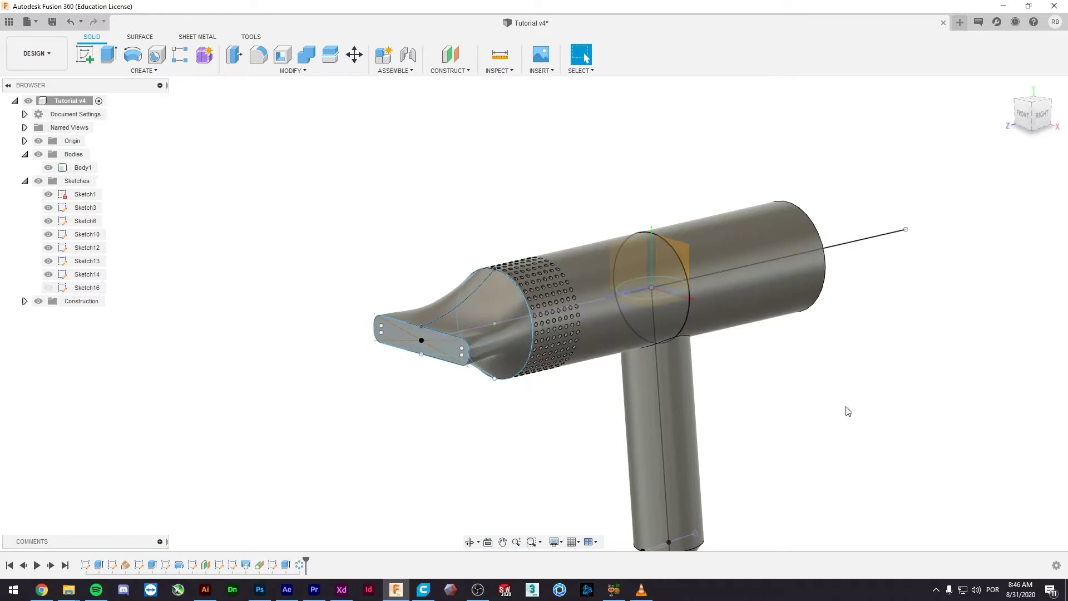
pyautogui.moveTo(846, 410)
pyautogui.keyDown('shift'); pyautogui.mouseDown(button='middle')
pyautogui.moveTo(801, 393)
pyautogui.moveTo(764, 341)
pyautogui.mouseUp(button='middle'); pyautogui.keyUp('shift')
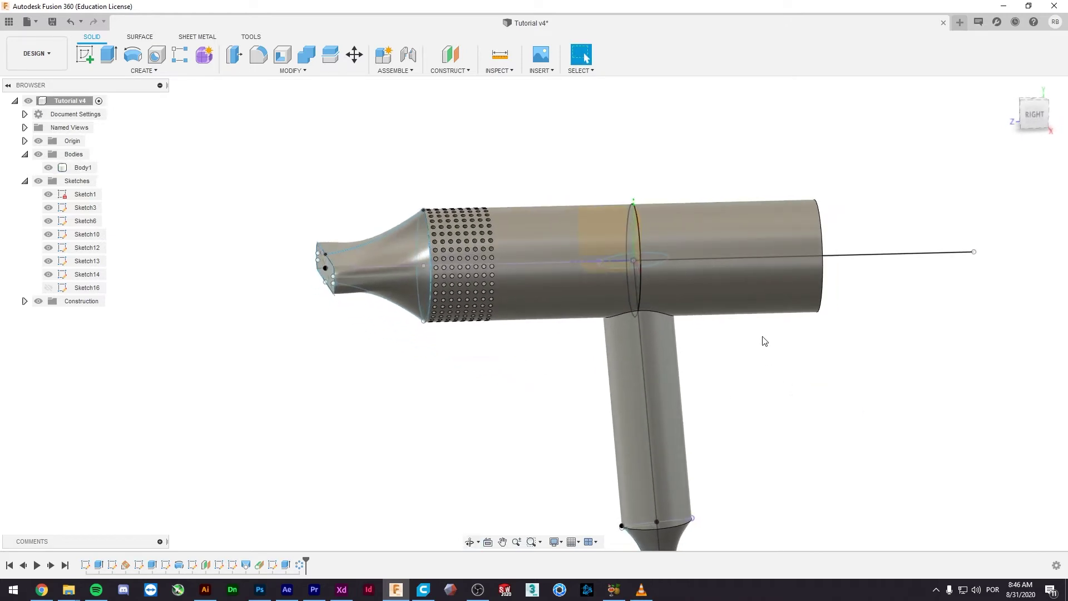
pyautogui.click(1026, 117)
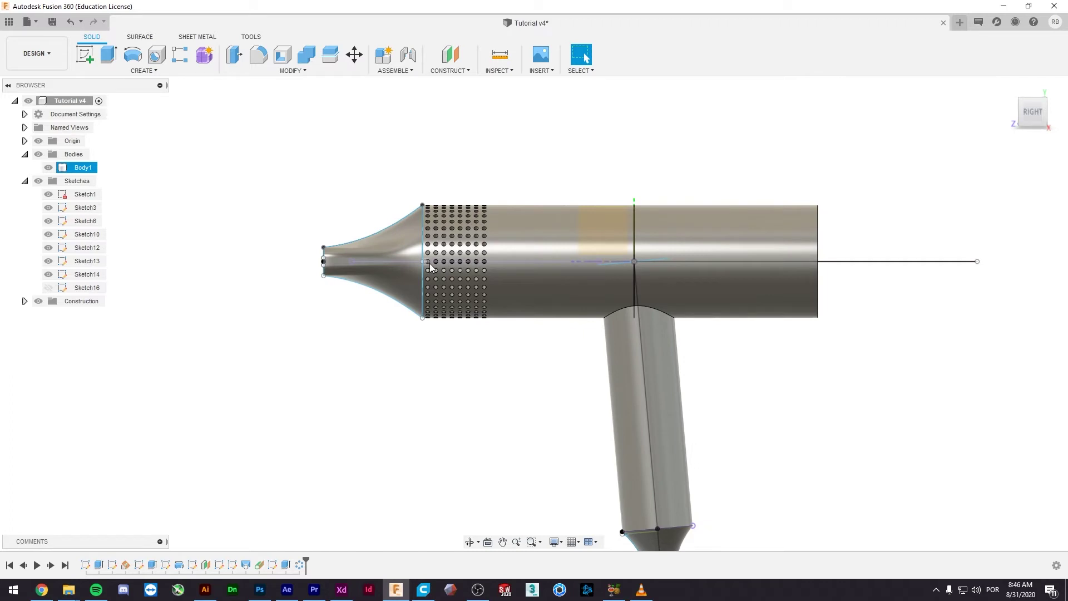
pyautogui.scroll(5, 429, 262)
pyautogui.scroll(-3, 512, 276)
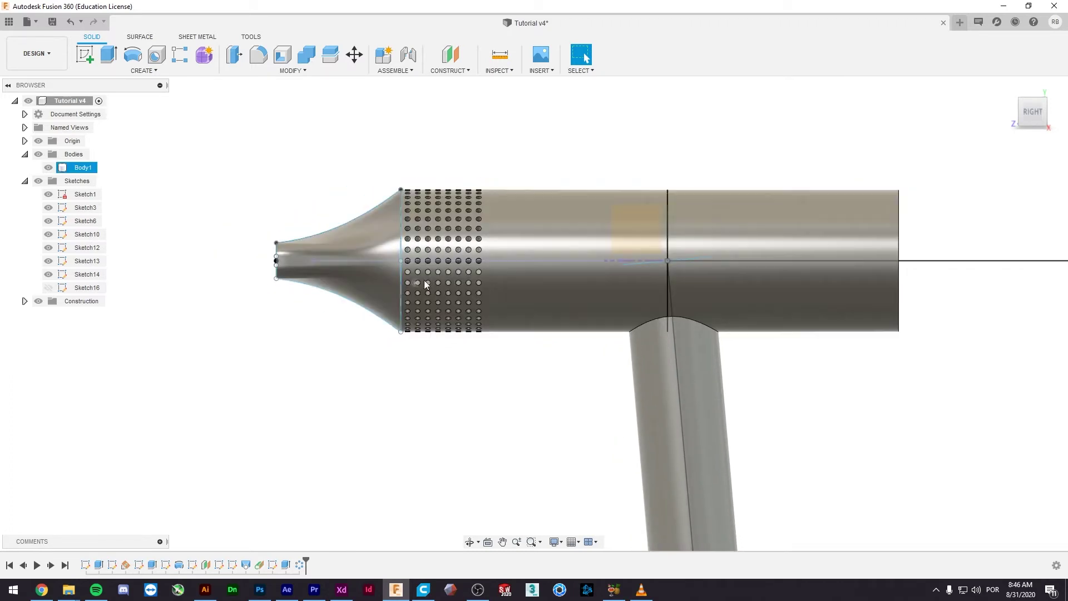
pyautogui.hotkey('alt', 'Tab')
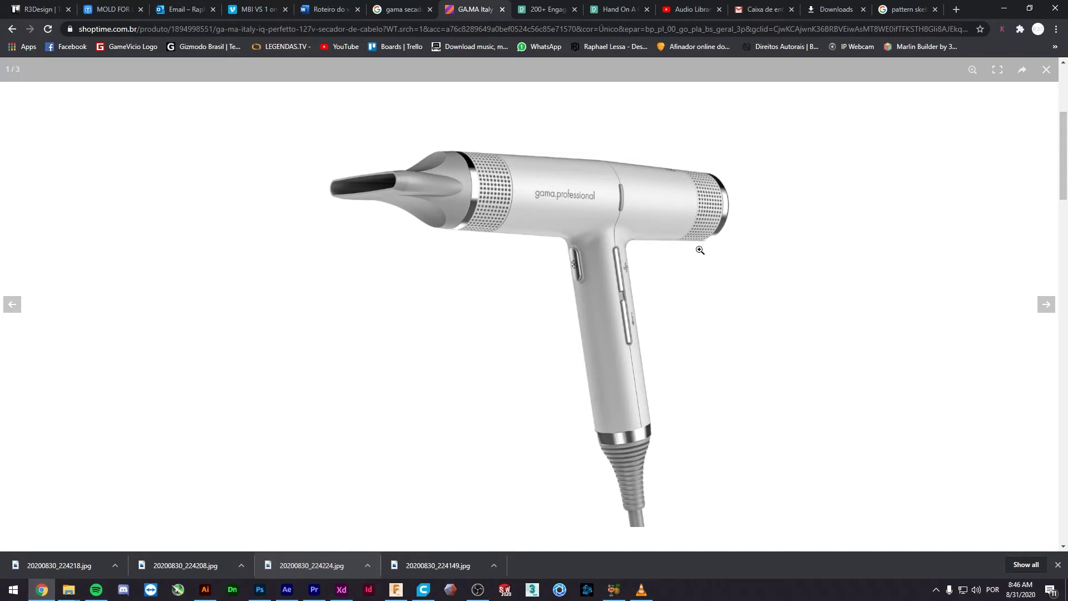
# - Leave the Chrome reference photo and return to the Fusion 360 dryer model
pyautogui.hotkey('alt', 'Tab')
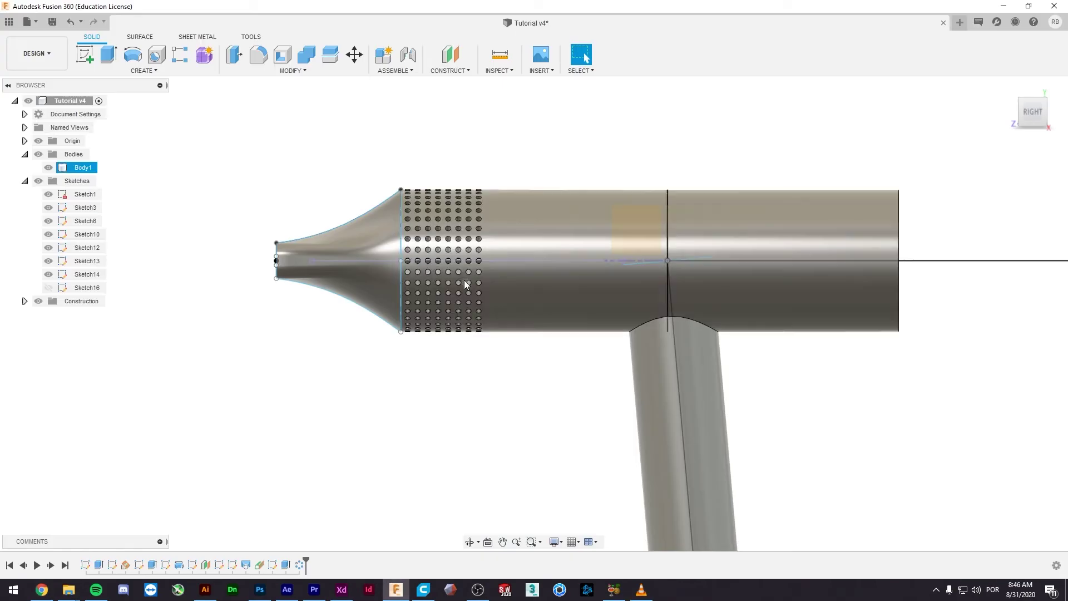
# - Open Sketch16, which holds the vent hole row, with the whole barrel in view
pyautogui.click(469, 350)
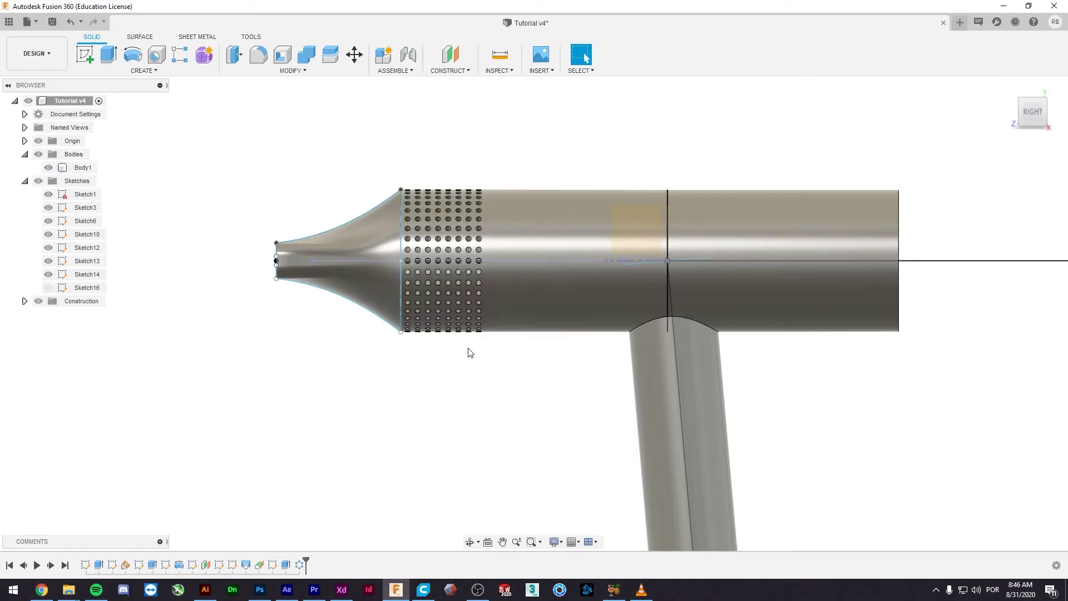
pyautogui.doubleClick(275, 565)
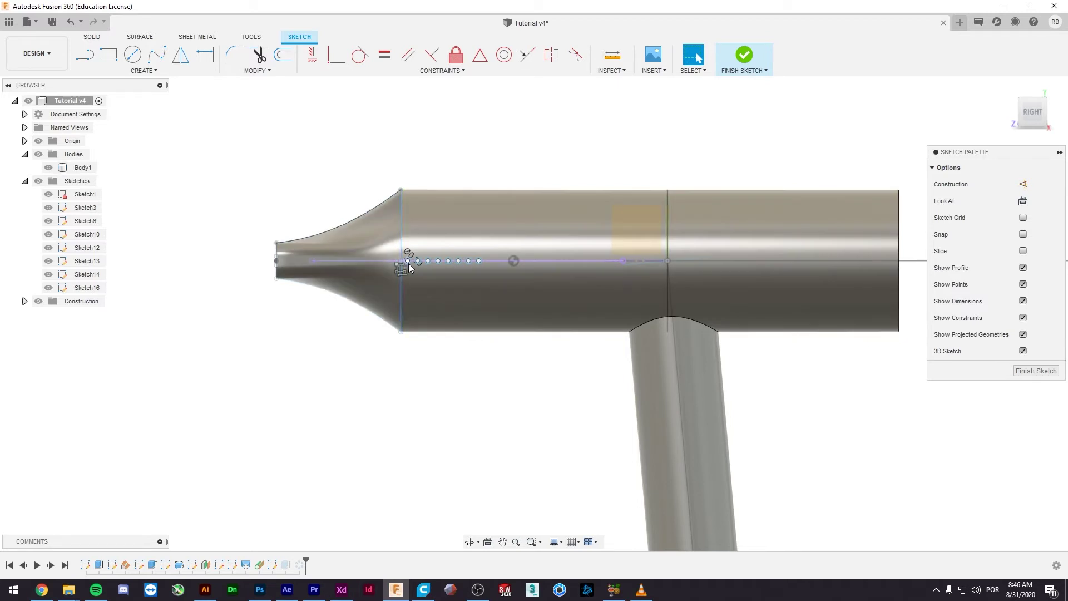
pyautogui.click(803, 309)
pyautogui.scroll(2, 420, 265)
pyautogui.scroll(3, 417, 262)
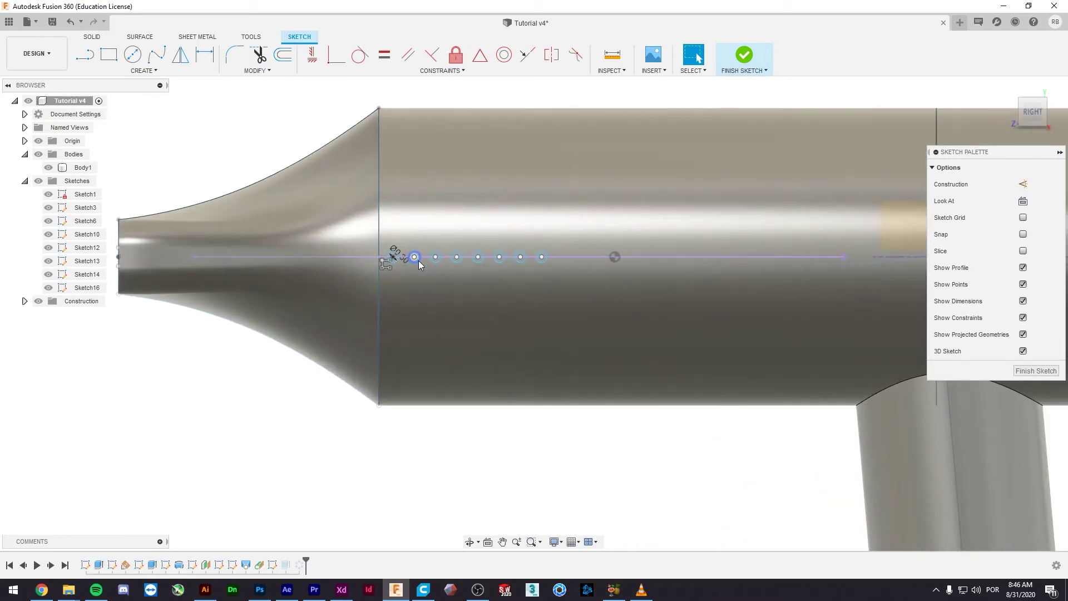
pyautogui.scroll(-5, 656, 326)
pyautogui.moveTo(679, 328)
pyautogui.mouseDown(button='middle')
pyautogui.moveTo(641, 302)
pyautogui.moveTo(456, 274)
pyautogui.mouseUp(button='middle')
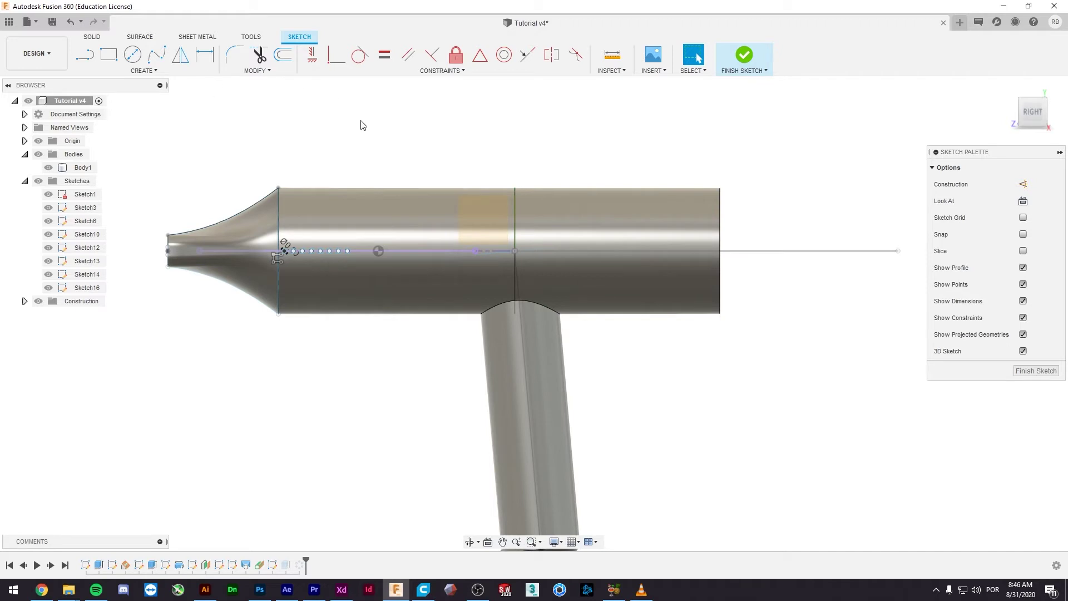
# - Draw a small hole circle centred on the axis at the barrel's rear end
pyautogui.click(133, 54)
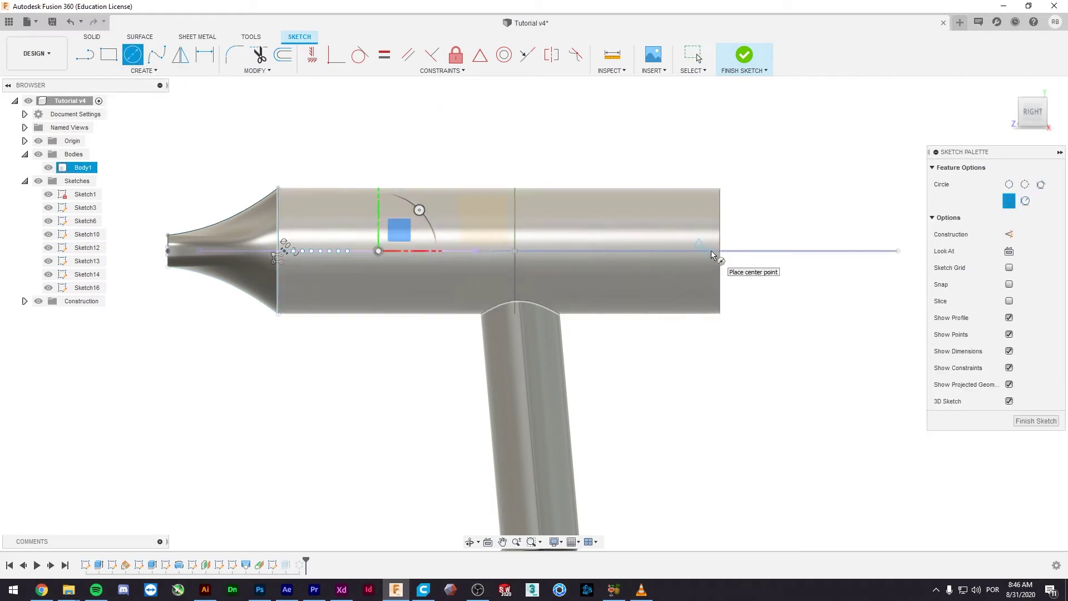
pyautogui.click(714, 251)
pyautogui.scroll(1, 713, 252)
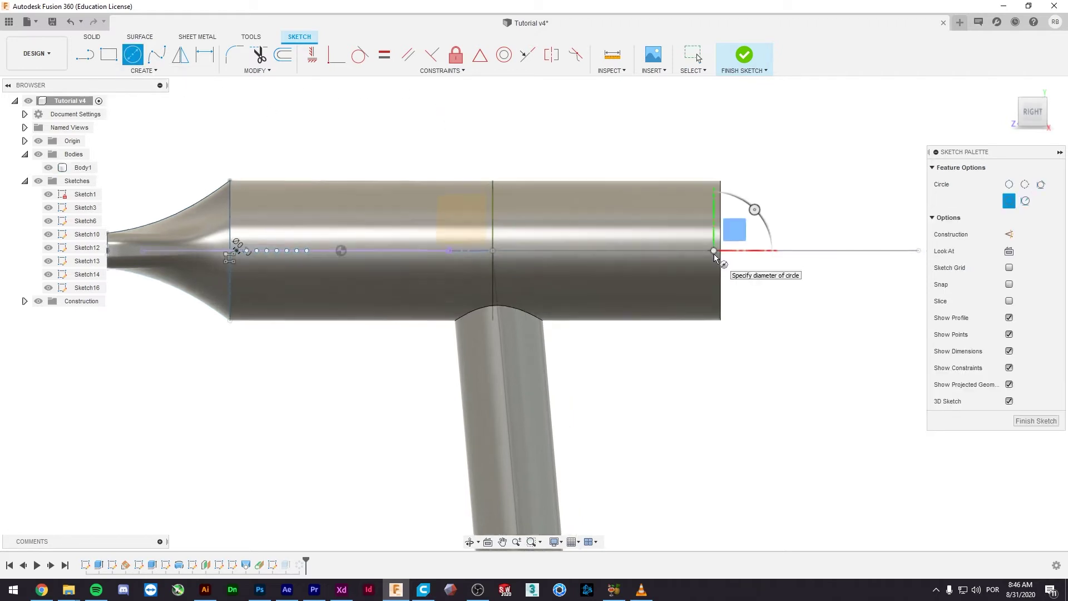
pyautogui.scroll(3, 714, 255)
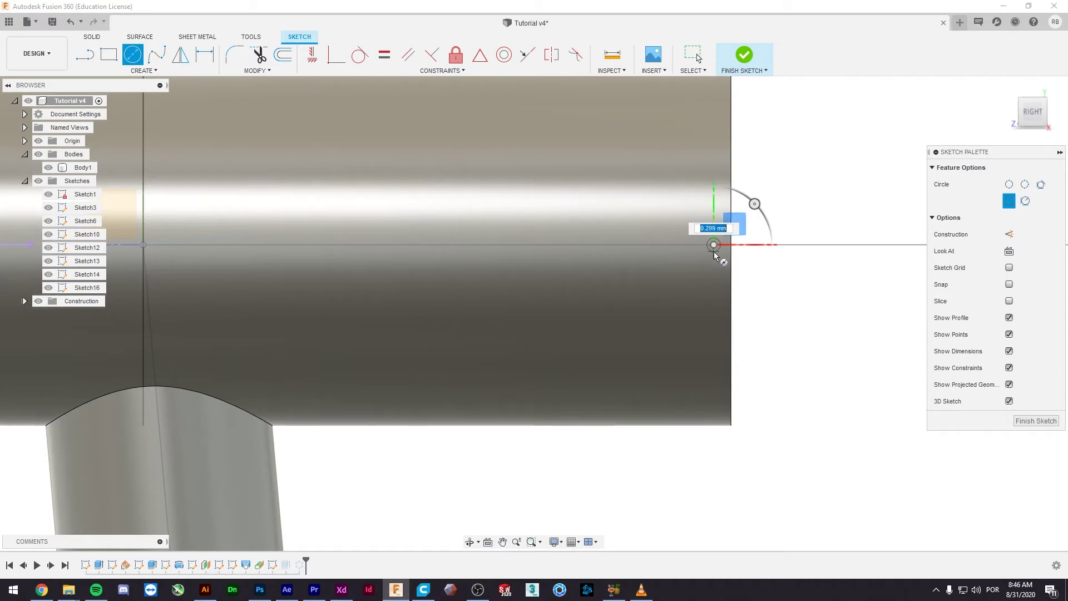
pyautogui.press('Escape')
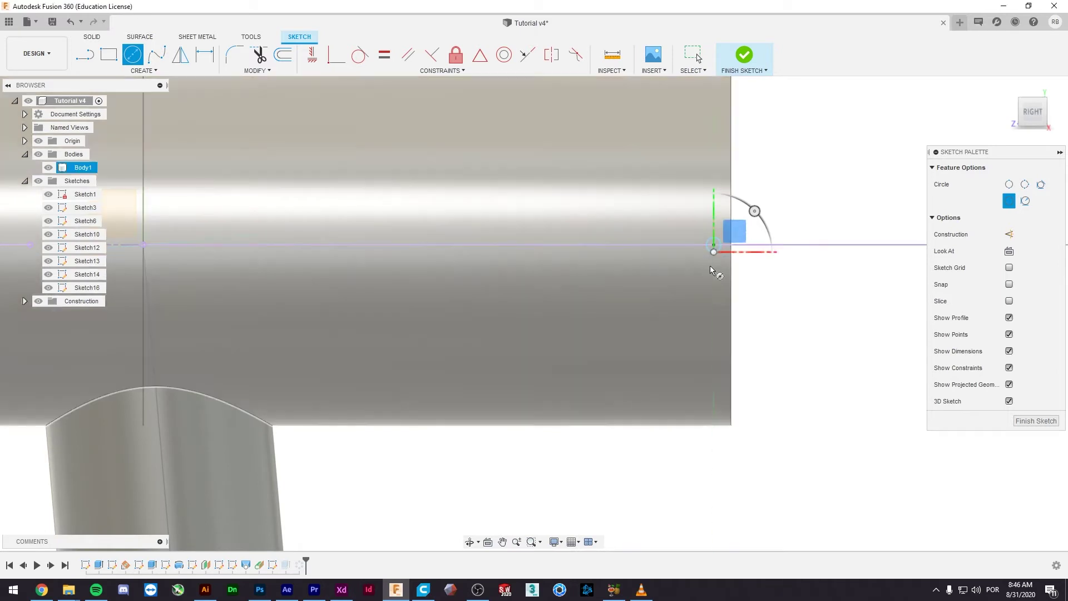
pyautogui.press('Escape')
pyautogui.press('Escape')
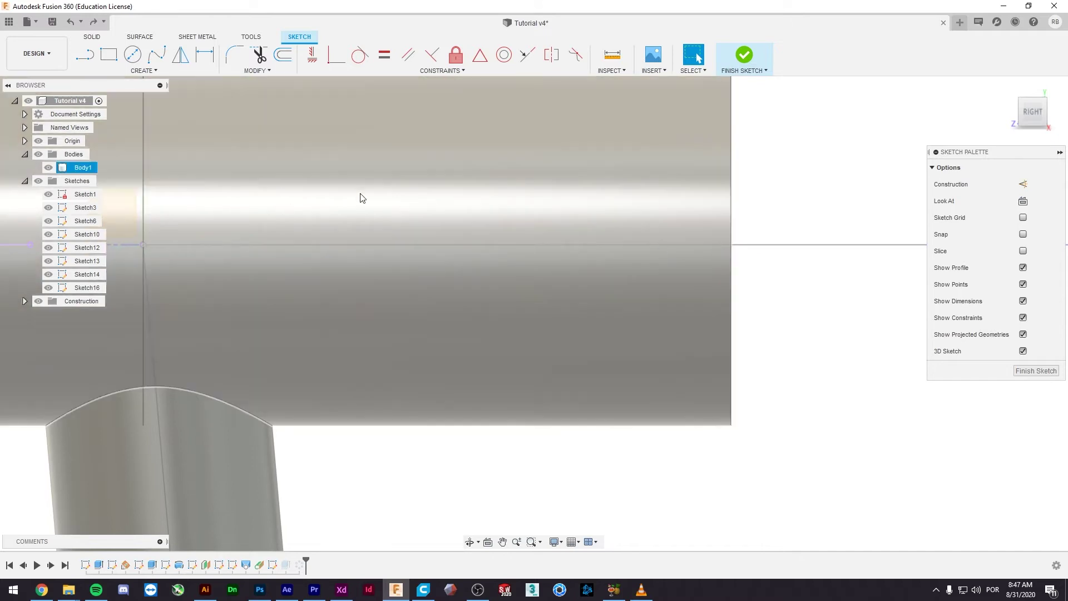
pyautogui.click(133, 53)
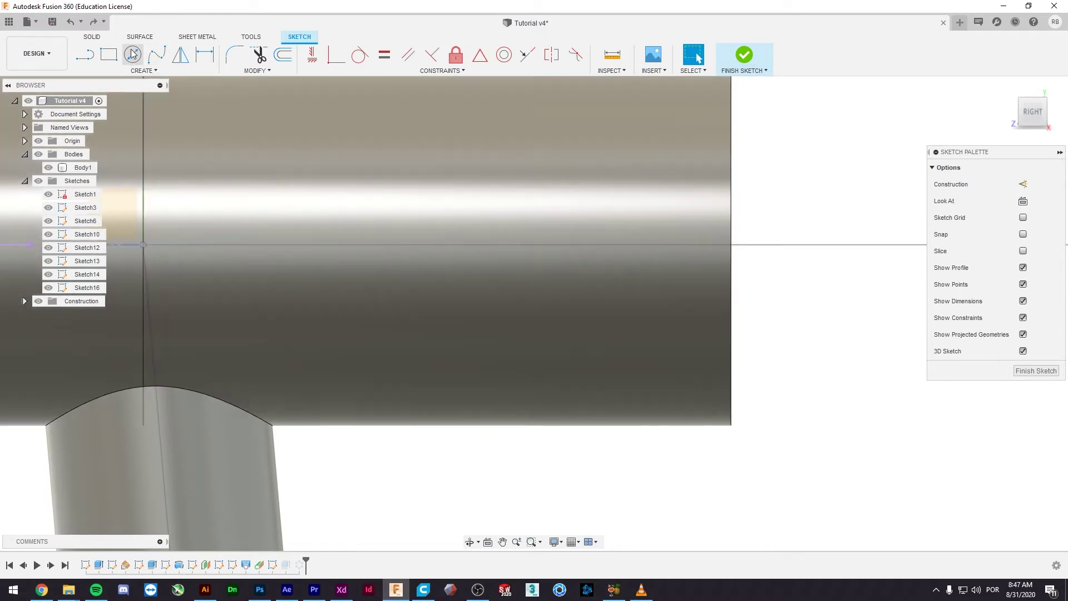
pyautogui.click(712, 245)
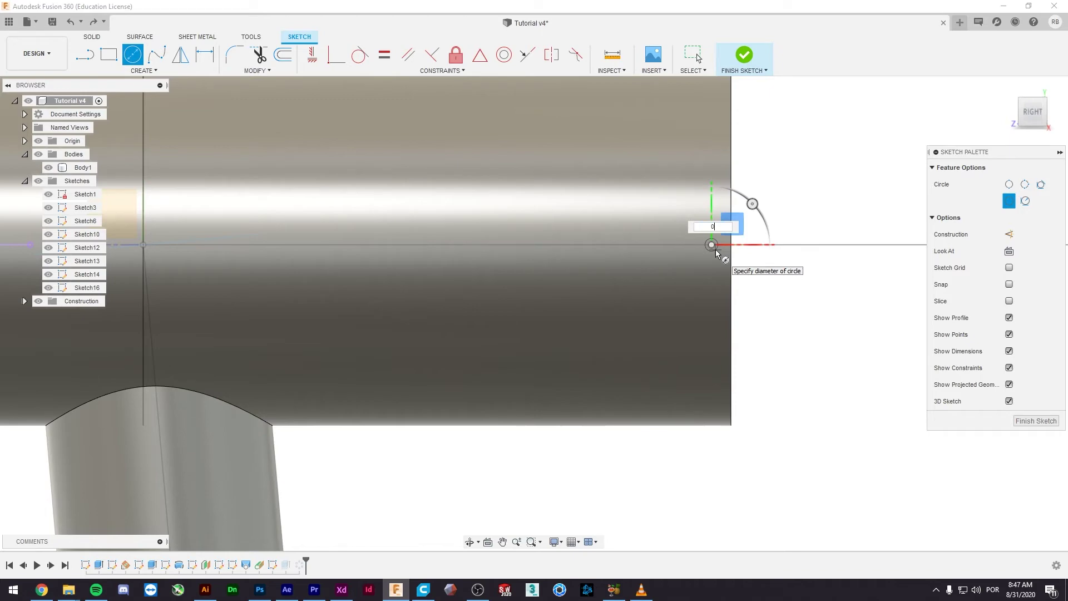
pyautogui.click(716, 254)
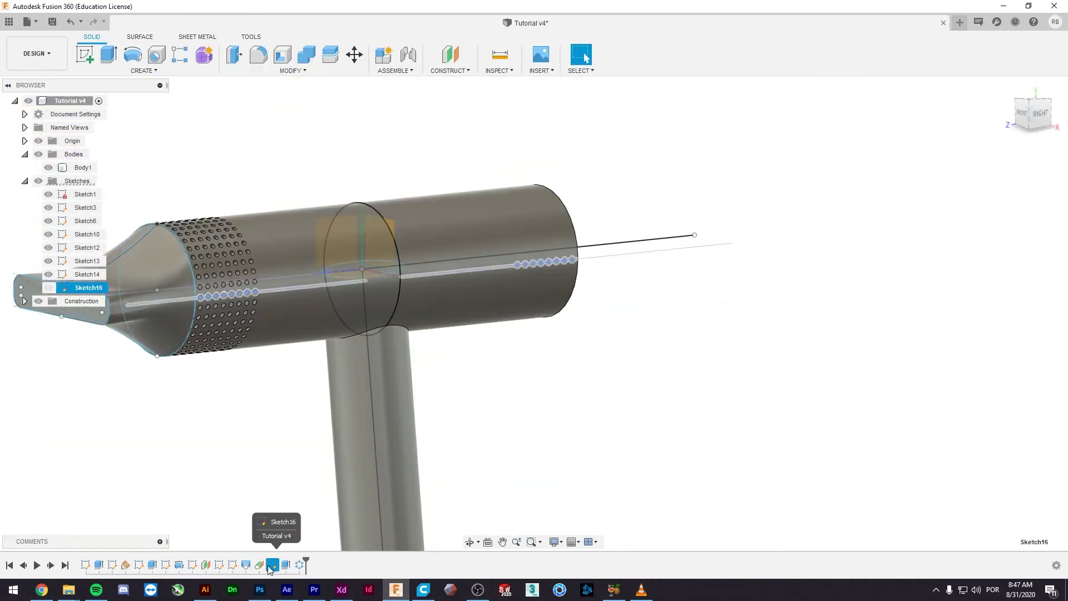
# - Add the new rear circles to the 3.50 mm vent hole cut, then bring up the reference photo
pyautogui.doubleClick(274, 565)
pyautogui.click(1003, 308)
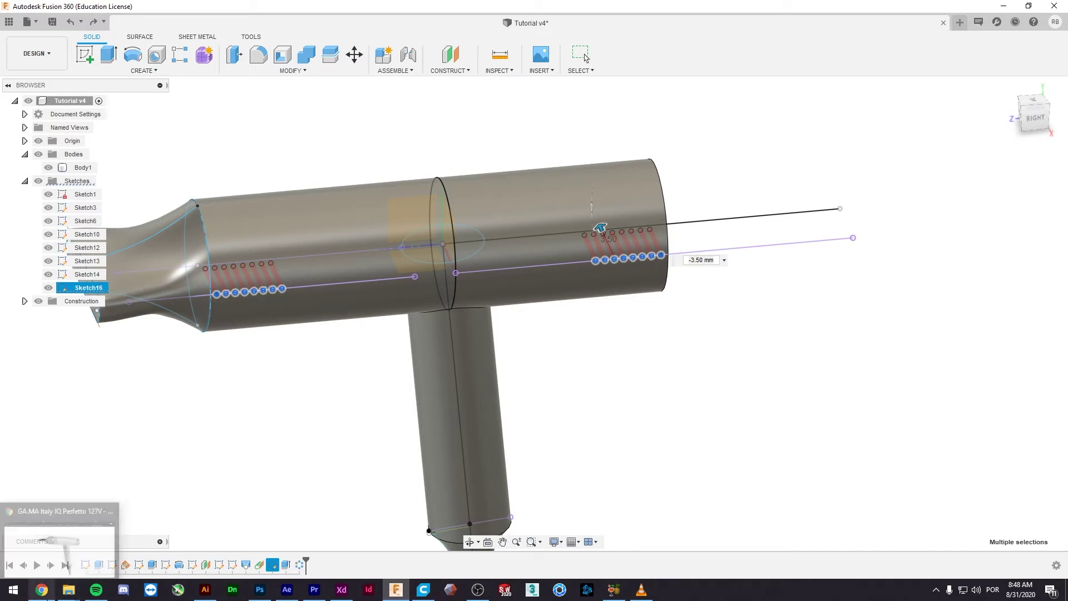
pyautogui.click(22, 565)
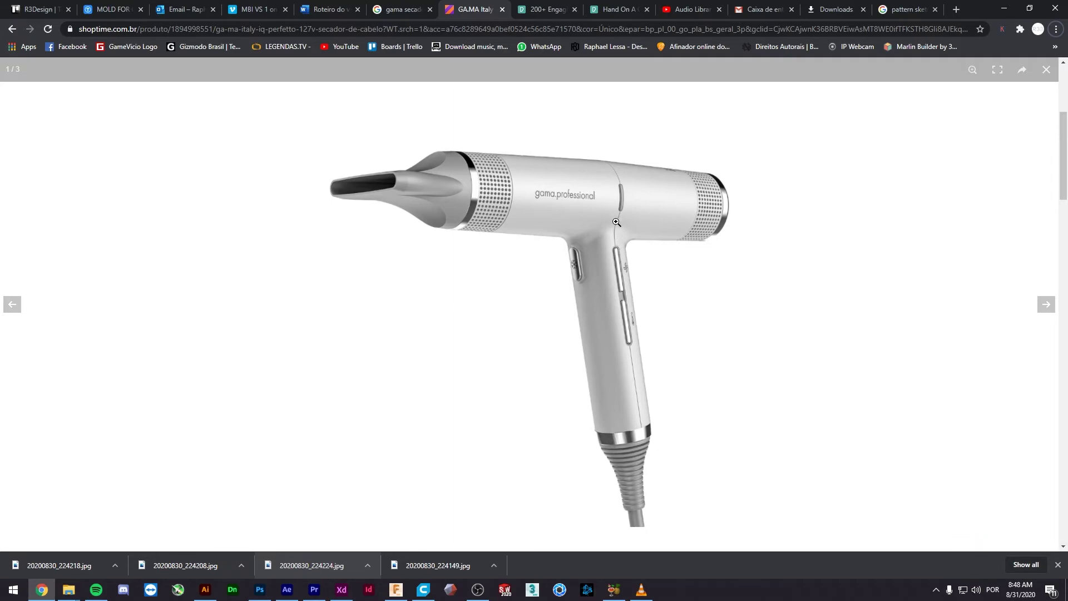
# - Return from the reference photo to the dryer model and view it at an angle
pyautogui.click(395, 589)
pyautogui.moveTo(465, 357)
pyautogui.keyDown('shift'); pyautogui.mouseDown(button='middle')
pyautogui.moveTo(506, 329)
pyautogui.moveTo(584, 381)
pyautogui.moveTo(520, 386)
pyautogui.mouseUp(button='middle'); pyautogui.keyUp('shift')
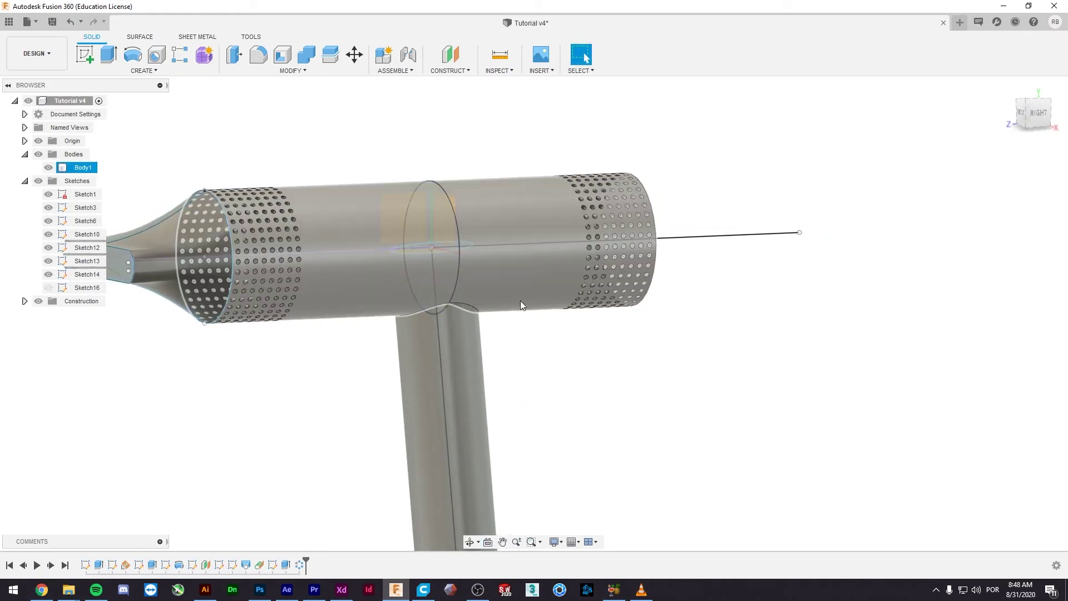
# - Start a fillet on the edge where the handle meets the barrel
pyautogui.moveTo(519, 305)
pyautogui.keyDown('shift'); pyautogui.mouseDown(button='middle')
pyautogui.moveTo(658, 358)
pyautogui.moveTo(629, 362)
pyautogui.moveTo(677, 353)
pyautogui.mouseUp(button='middle'); pyautogui.keyUp('shift')
pyautogui.click(393, 296)
pyautogui.click(361, 93)
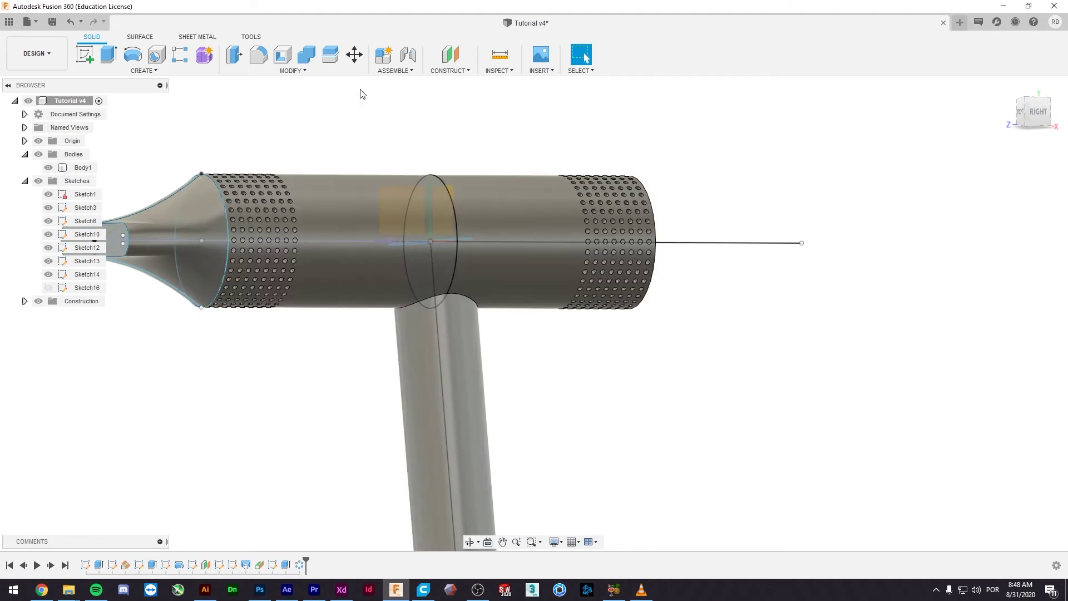
pyautogui.click(238, 73)
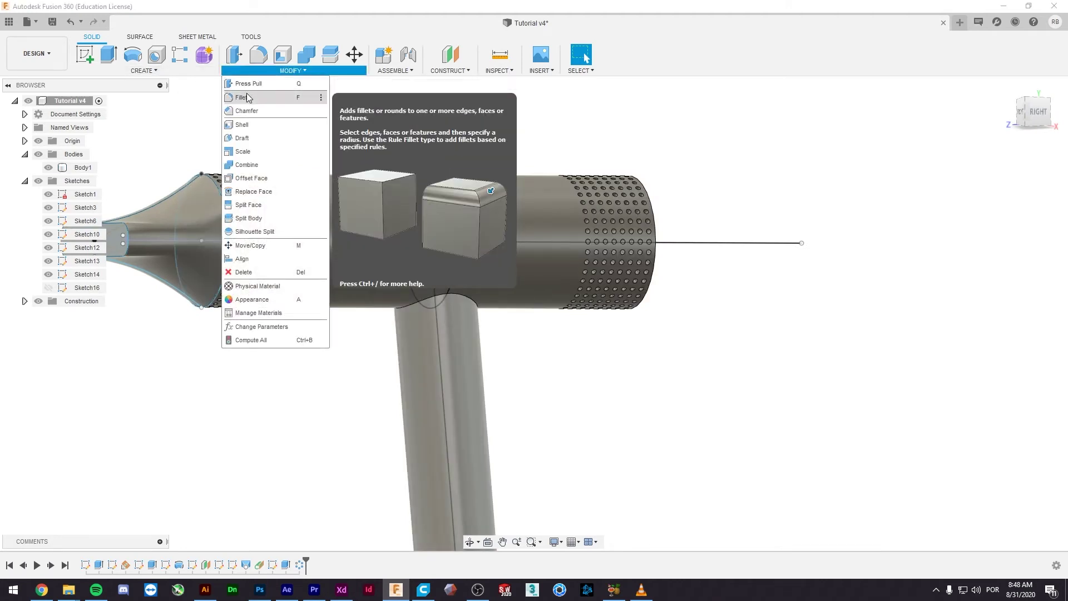
pyautogui.click(248, 97)
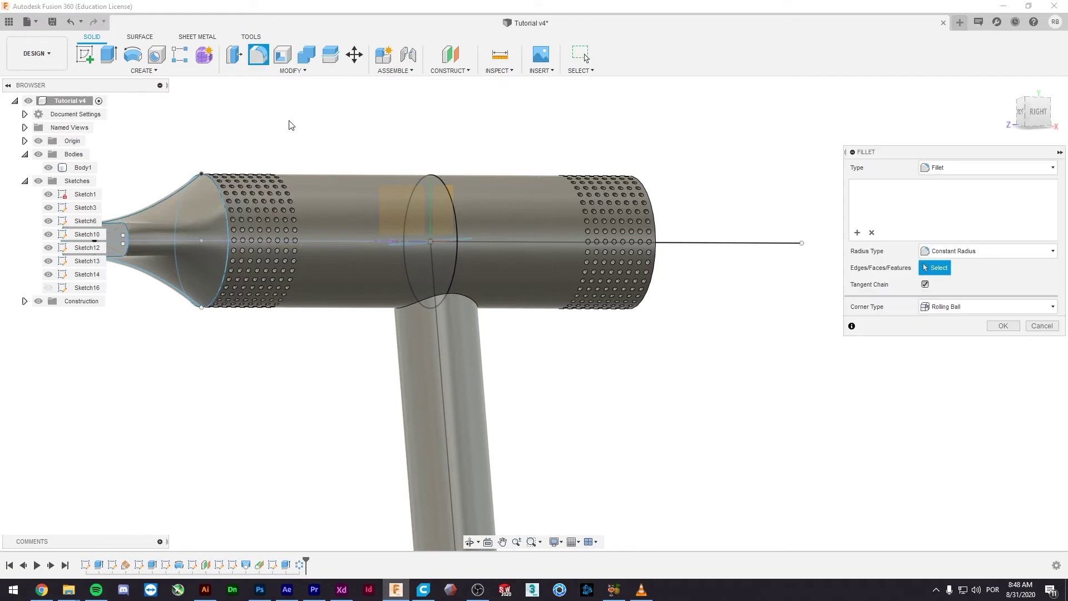
pyautogui.click(455, 298)
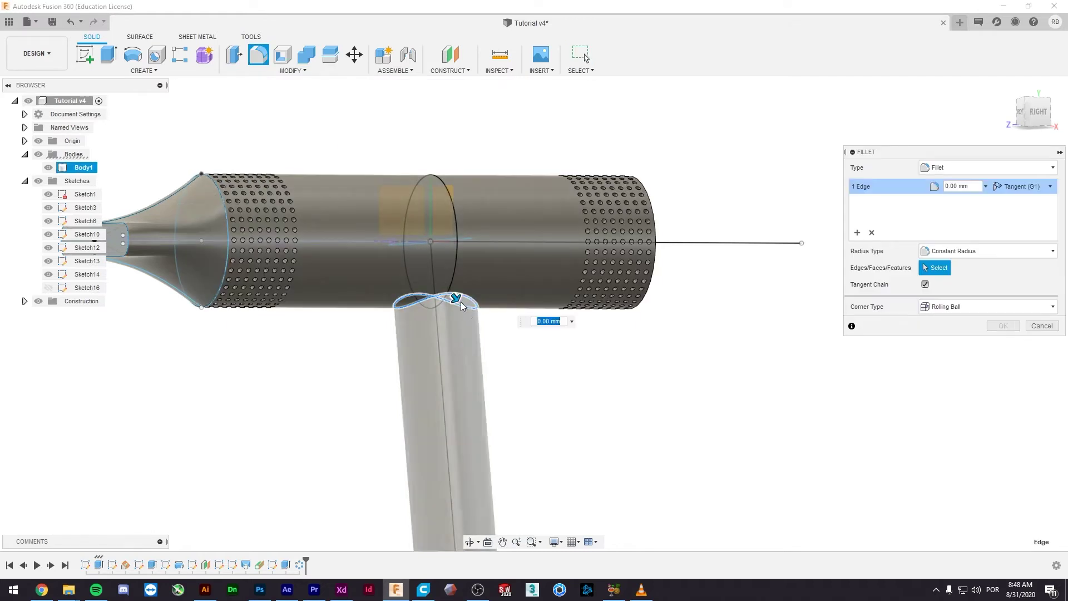
# - Set the handle-to-barrel junction fillet radius to 2 mm
pyautogui.moveTo(467, 313); pyautogui.dragTo(467, 317)
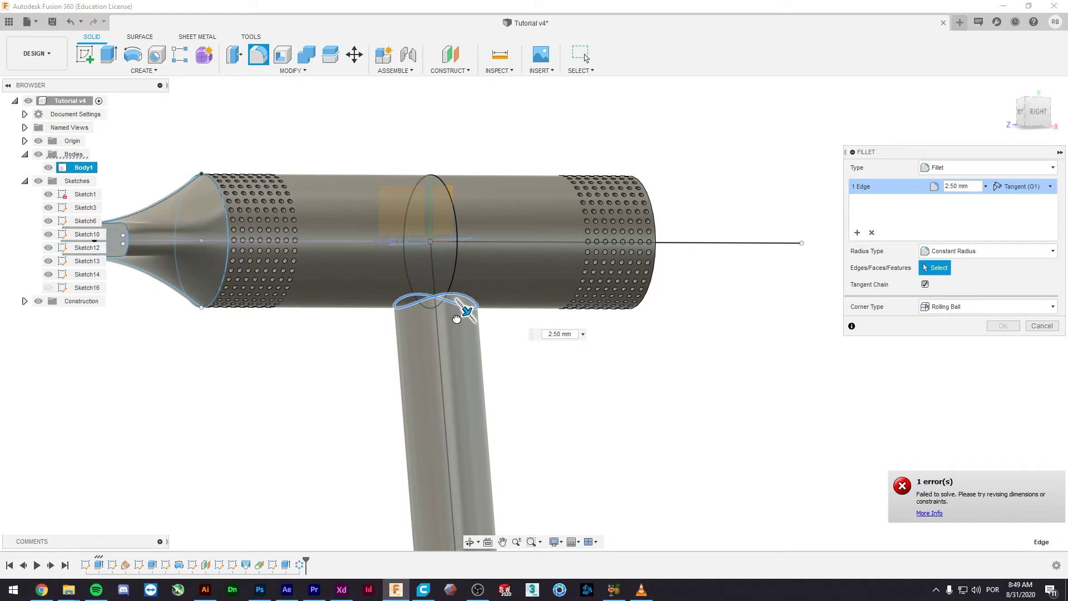
pyautogui.moveTo(468, 313); pyautogui.dragTo(489, 305)
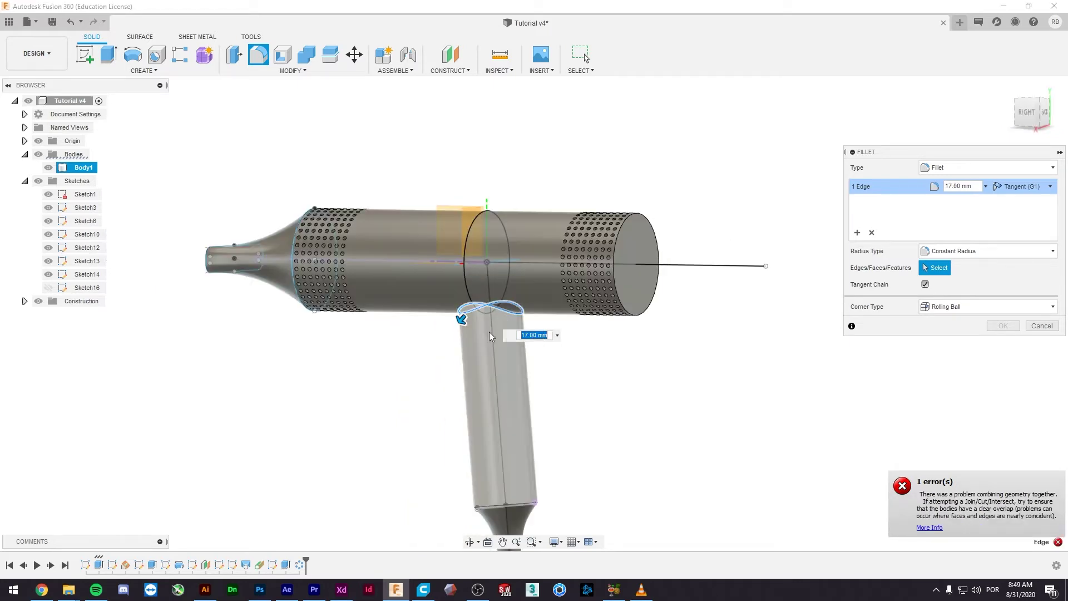
pyautogui.scroll(2, 469, 296)
pyautogui.scroll(2, 469, 296)
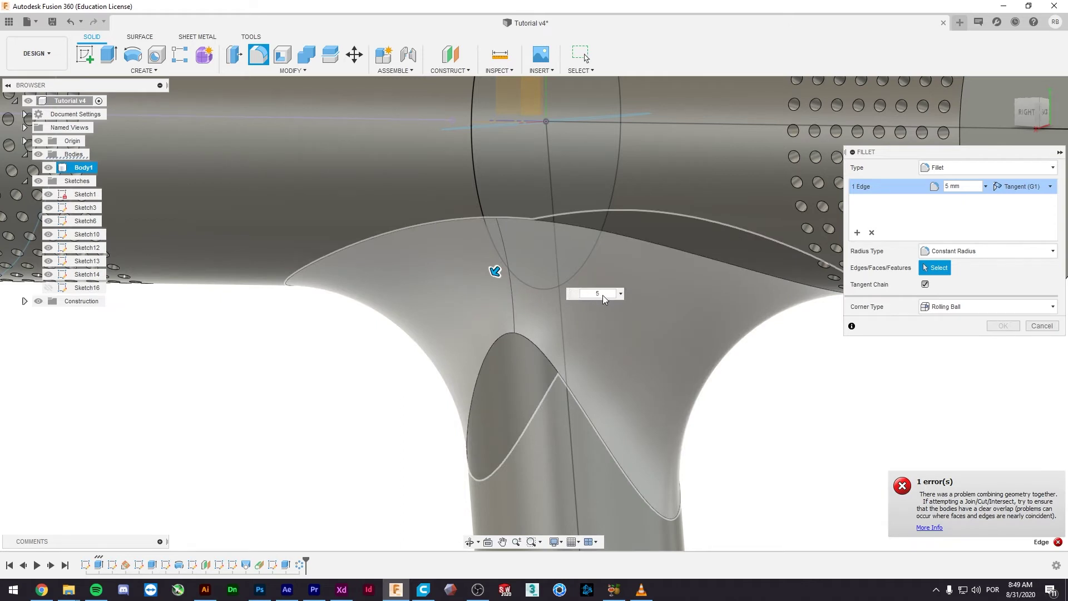
pyautogui.keyDown('shift'); pyautogui.moveTo(502, 300); pyautogui.dragTo(539, 303, button='middle'); pyautogui.keyUp('shift')
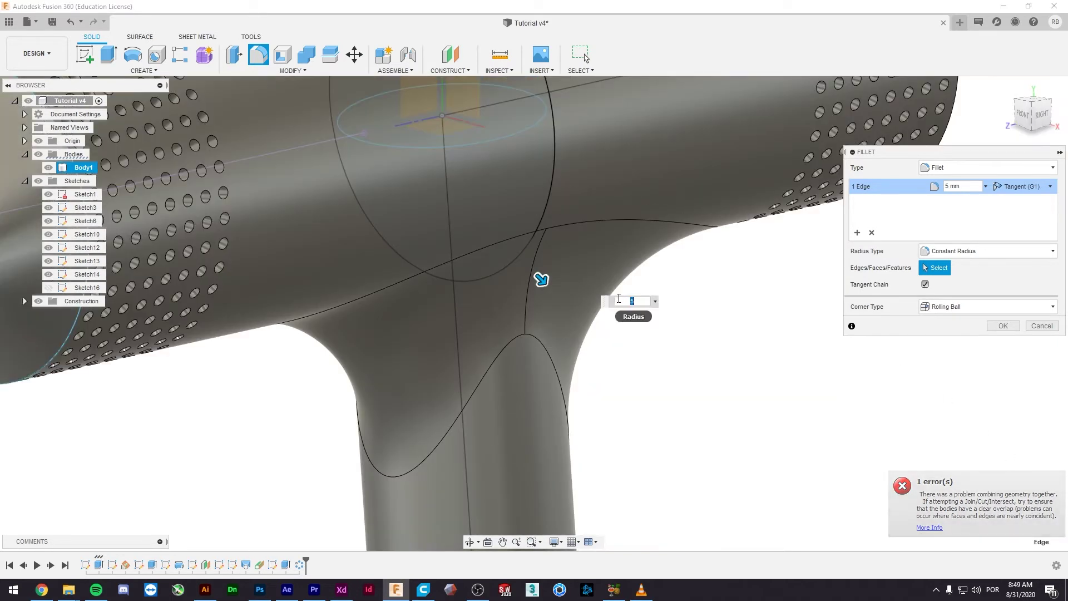
pyautogui.click(639, 303)
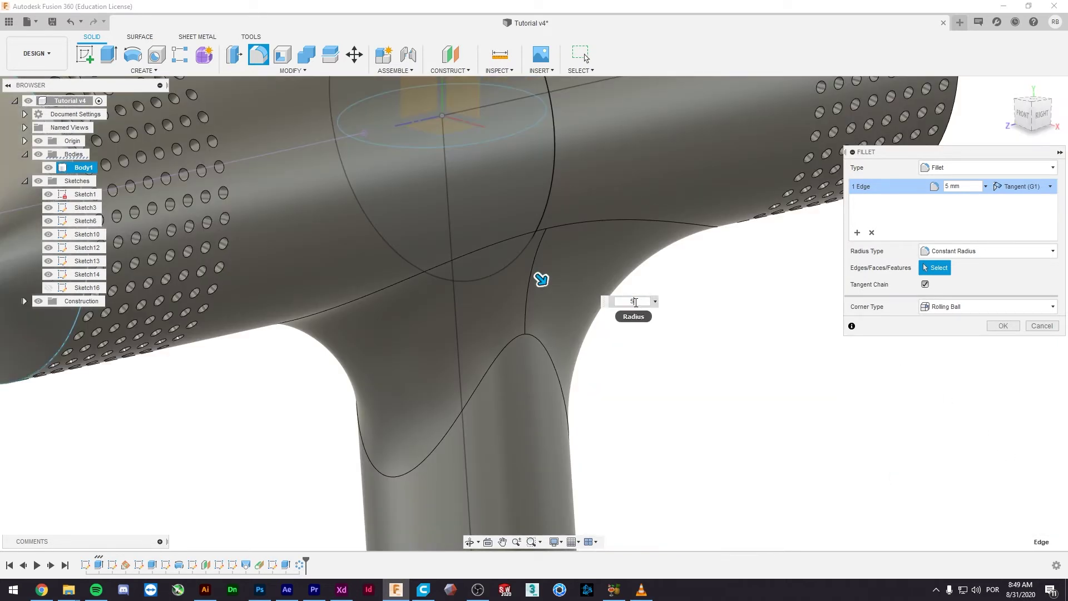
pyautogui.write('2')
pyautogui.press('Return')
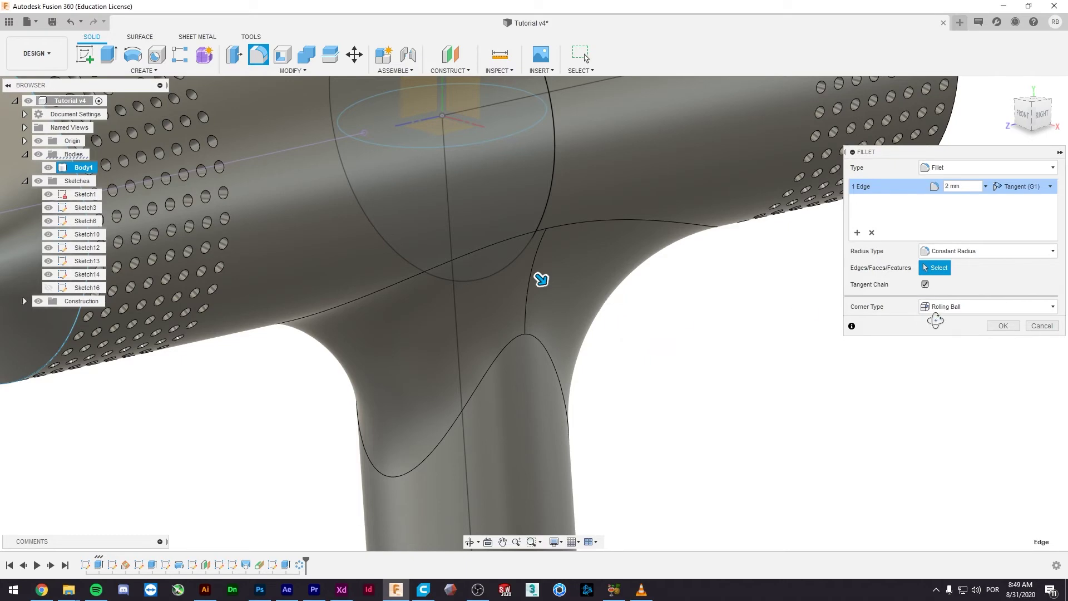
# - Confirm the 2 mm junction fillet and view the dryer from a three-quarter angle
pyautogui.click(1002, 327)
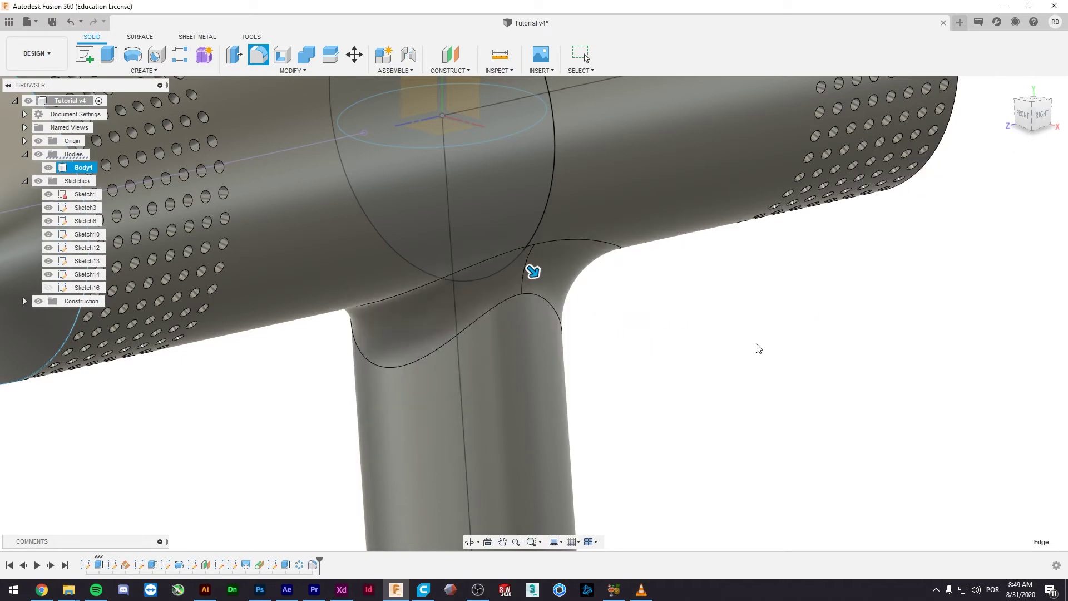
pyautogui.scroll(-3, 572, 358)
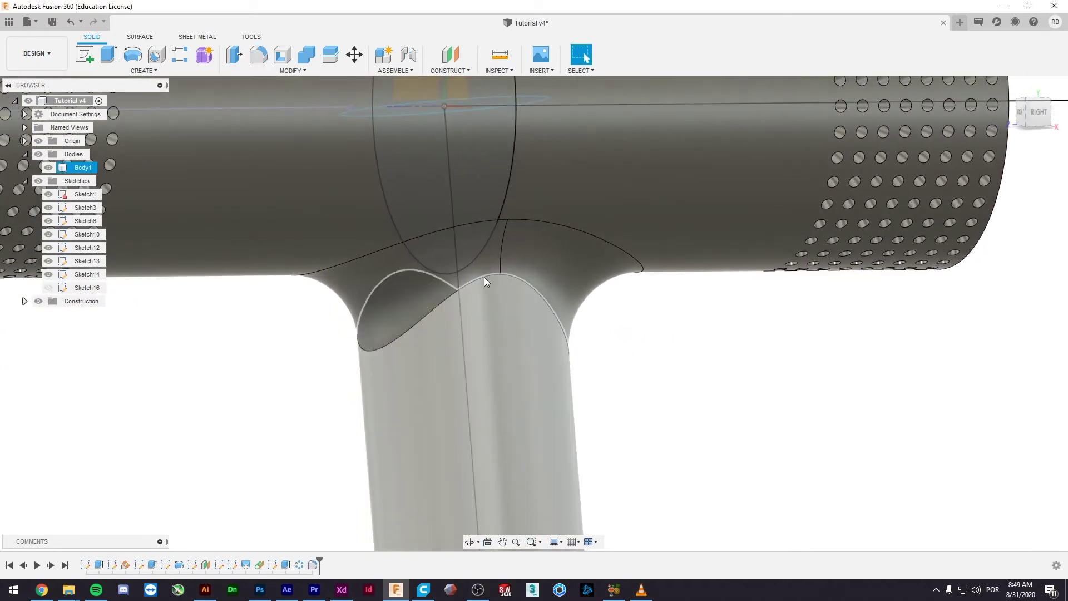
pyautogui.scroll(-3, 489, 281)
pyautogui.moveTo(500, 291)
pyautogui.keyDown('shift'); pyautogui.mouseDown(button='middle')
pyautogui.moveTo(412, 360)
pyautogui.moveTo(410, 335)
pyautogui.moveTo(579, 341)
pyautogui.moveTo(531, 331)
pyautogui.moveTo(405, 341)
pyautogui.moveTo(400, 355)
pyautogui.mouseUp(button='middle'); pyautogui.keyUp('shift')
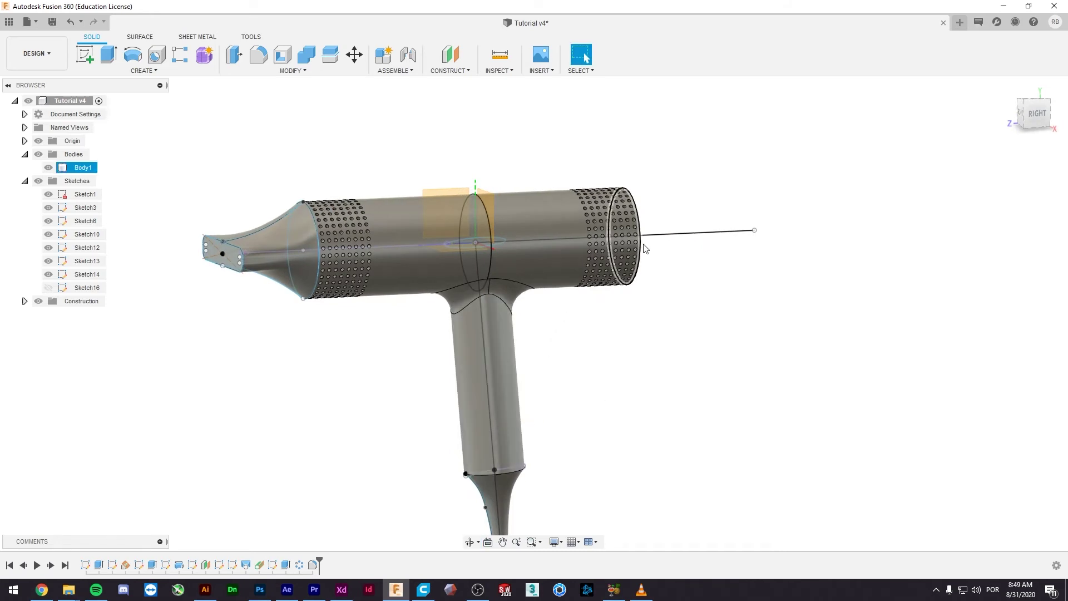
pyautogui.keyDown('shift'); pyautogui.moveTo(552, 334); pyautogui.dragTo(430, 114, button='middle'); pyautogui.keyUp('shift')
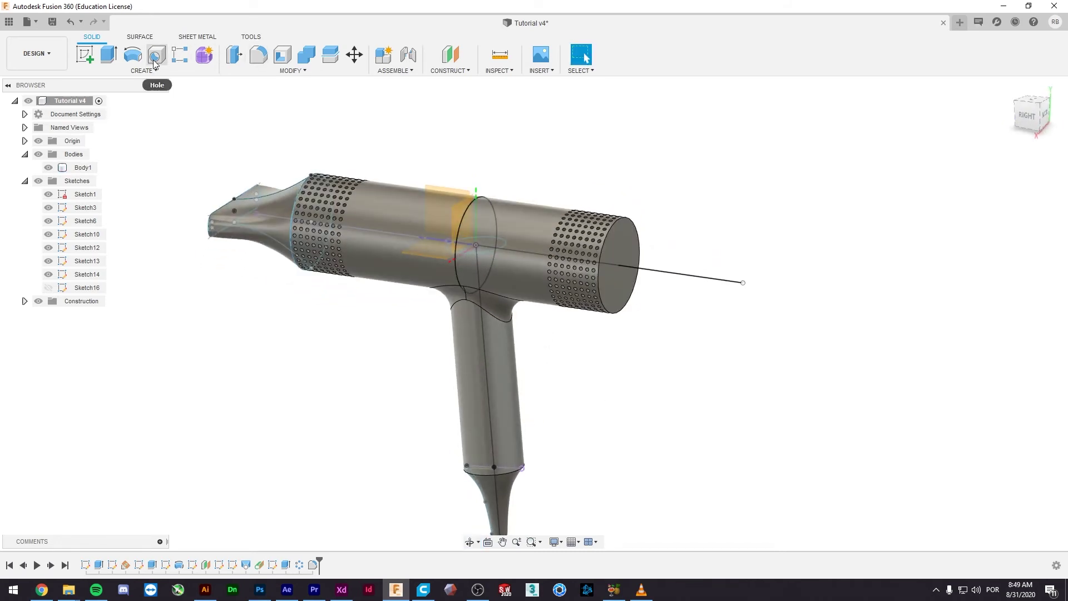
# - Fillet the barrel's rear rim edge with a 0.2 mm radius
pyautogui.click(259, 70)
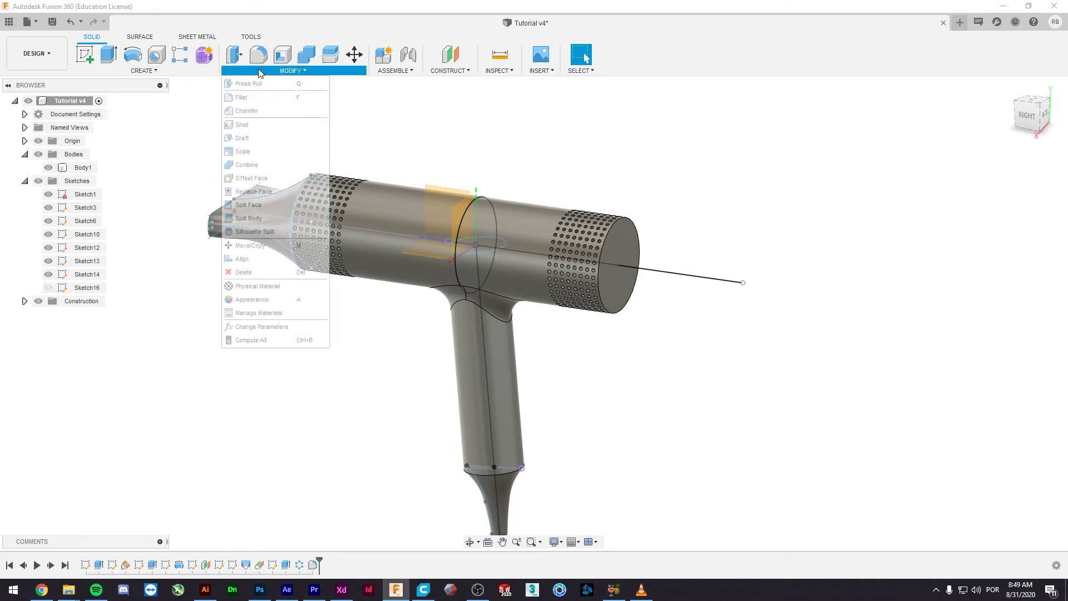
pyautogui.click(260, 97)
pyautogui.click(600, 260)
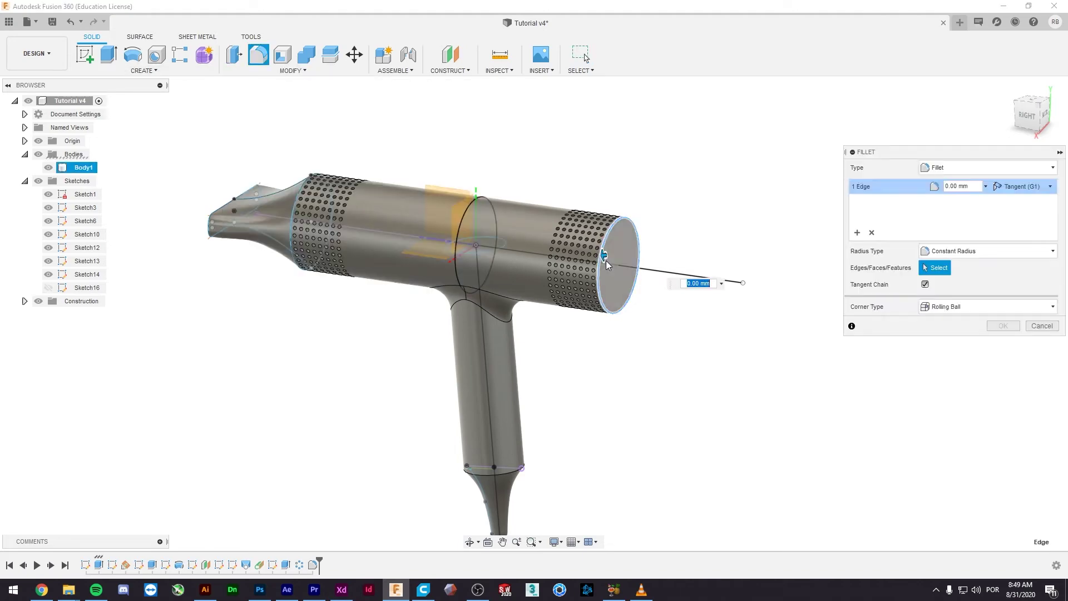
pyautogui.scroll(3, 623, 267)
pyautogui.scroll(2, 544, 251)
pyautogui.keyDown('shift'); pyautogui.moveTo(545, 250); pyautogui.dragTo(553, 232, button='middle'); pyautogui.keyUp('shift')
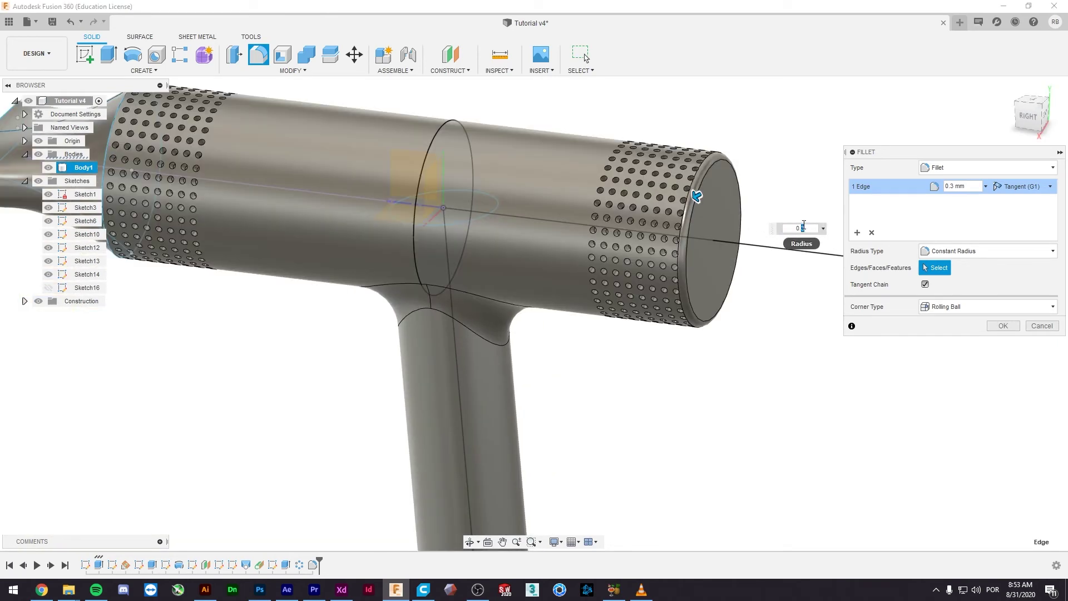
pyautogui.write('2')
pyautogui.press('Return')
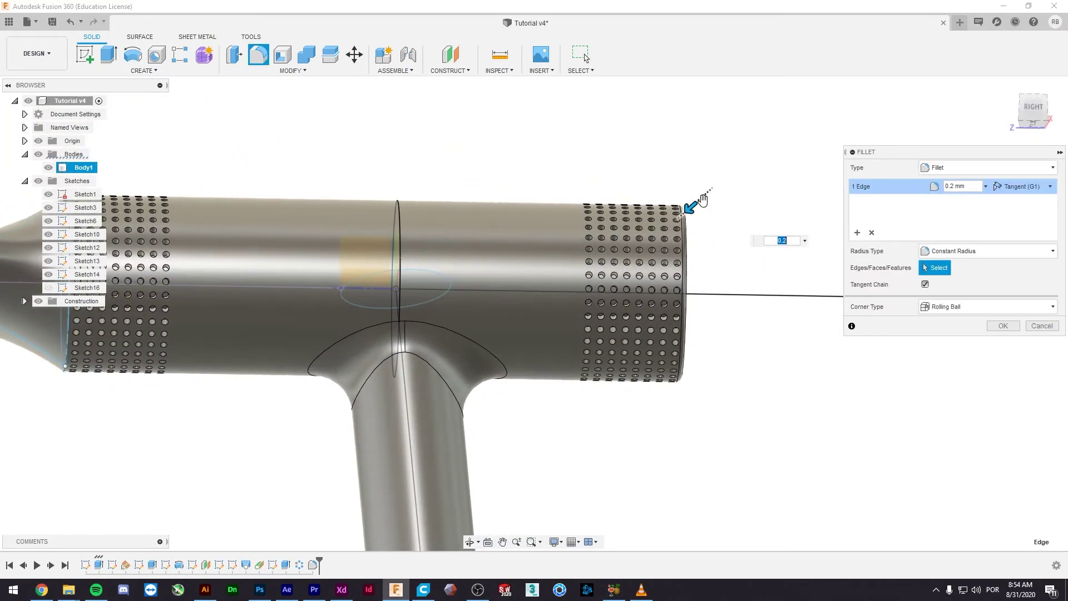
pyautogui.click(1003, 326)
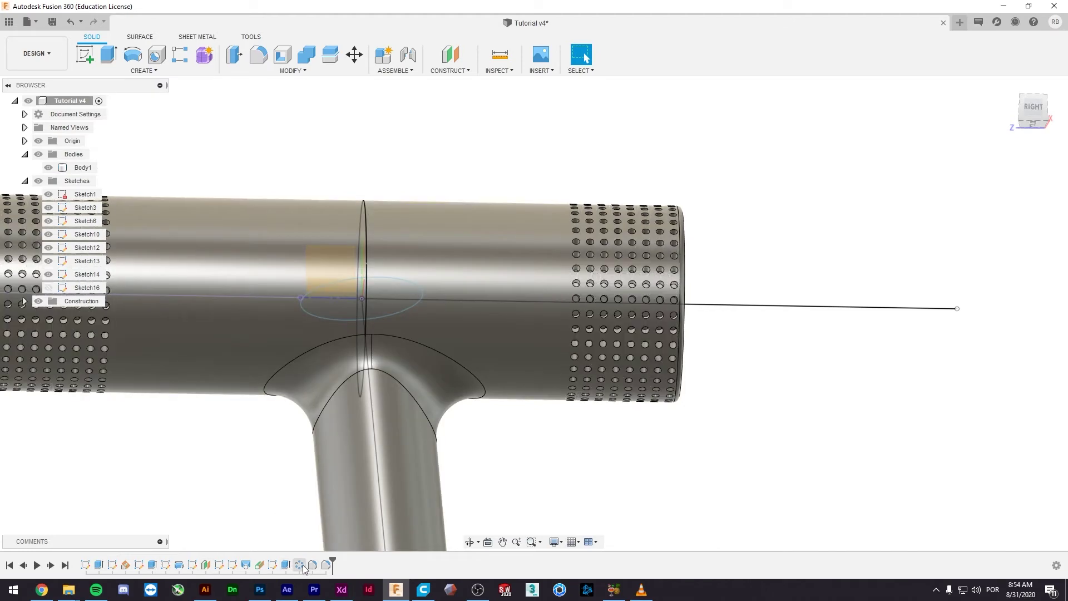
pyautogui.click(273, 565)
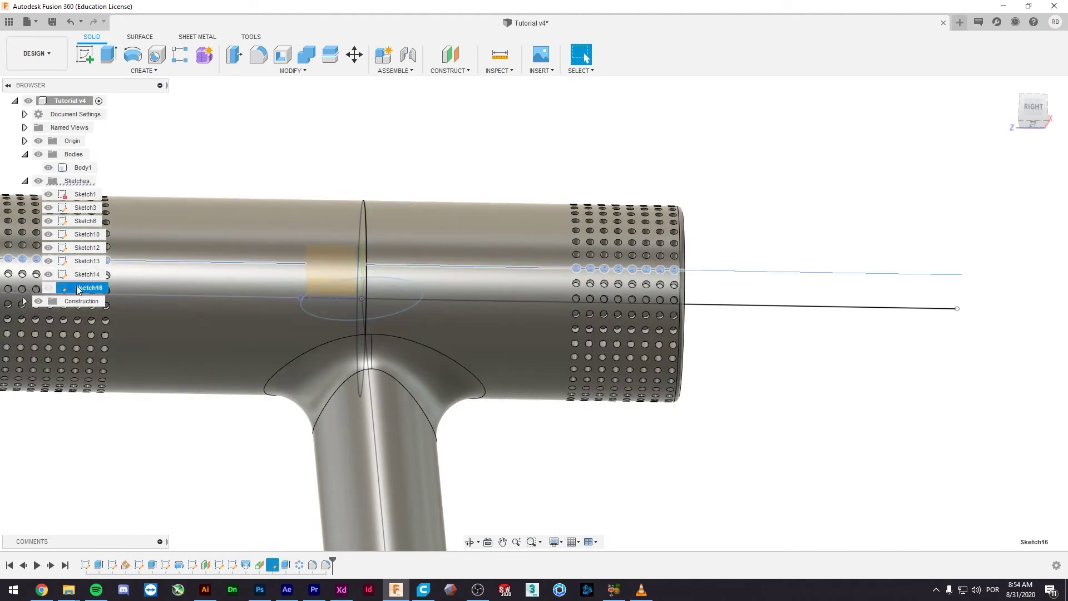
pyautogui.doubleClick(273, 565)
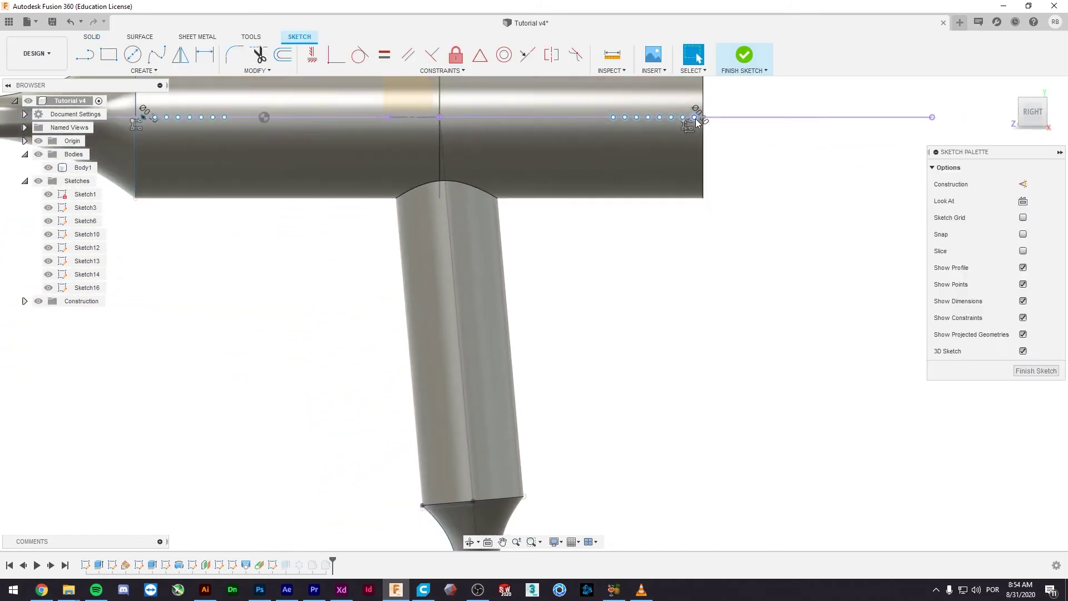
pyautogui.scroll(3, 704, 133)
pyautogui.scroll(2, 717, 133)
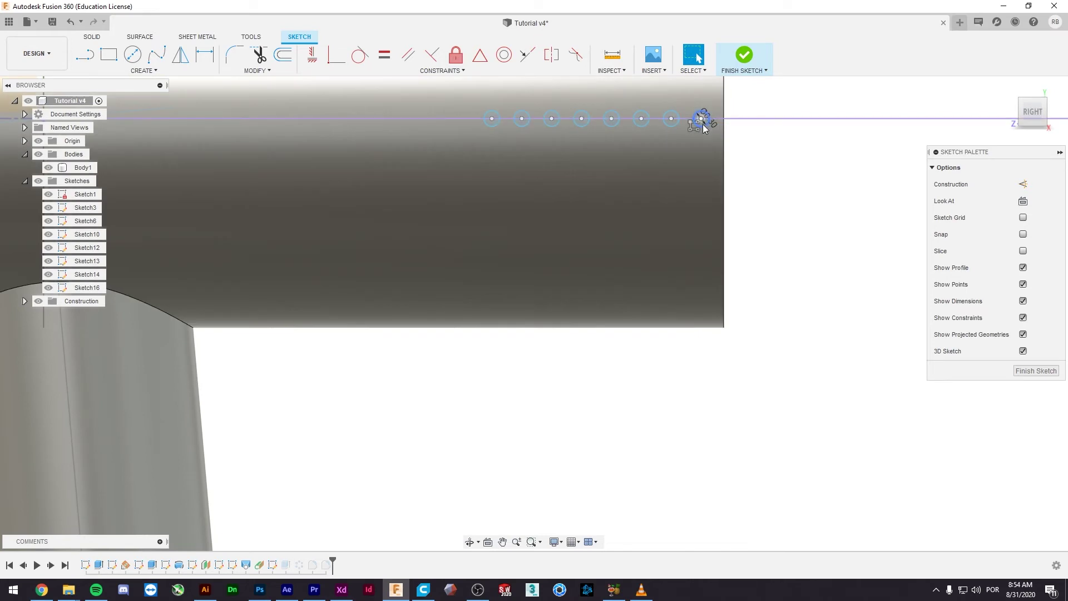
pyautogui.click(679, 124)
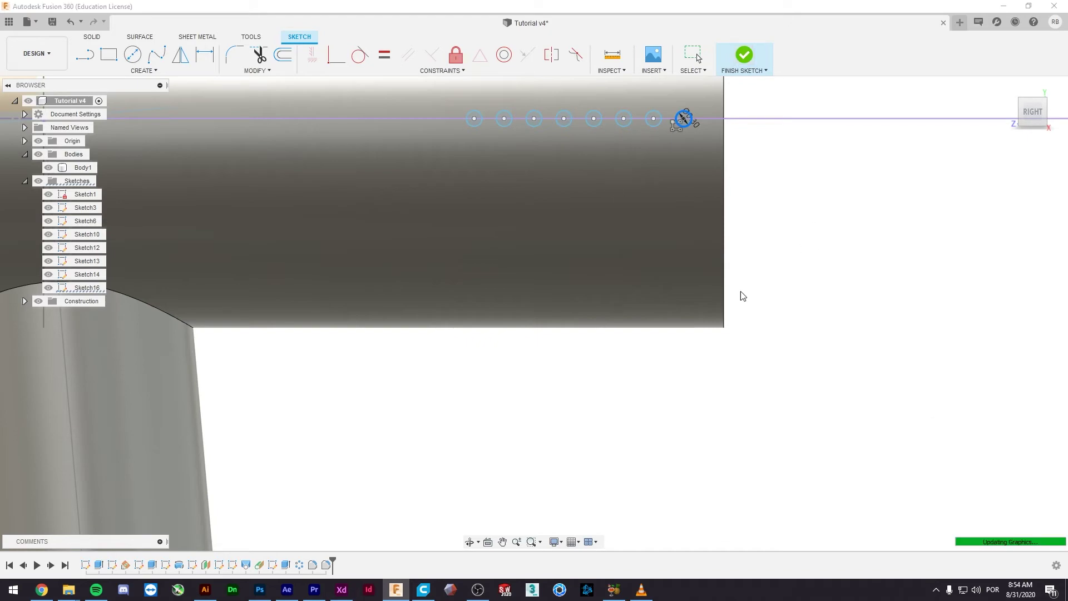
pyautogui.scroll(-2, 760, 267)
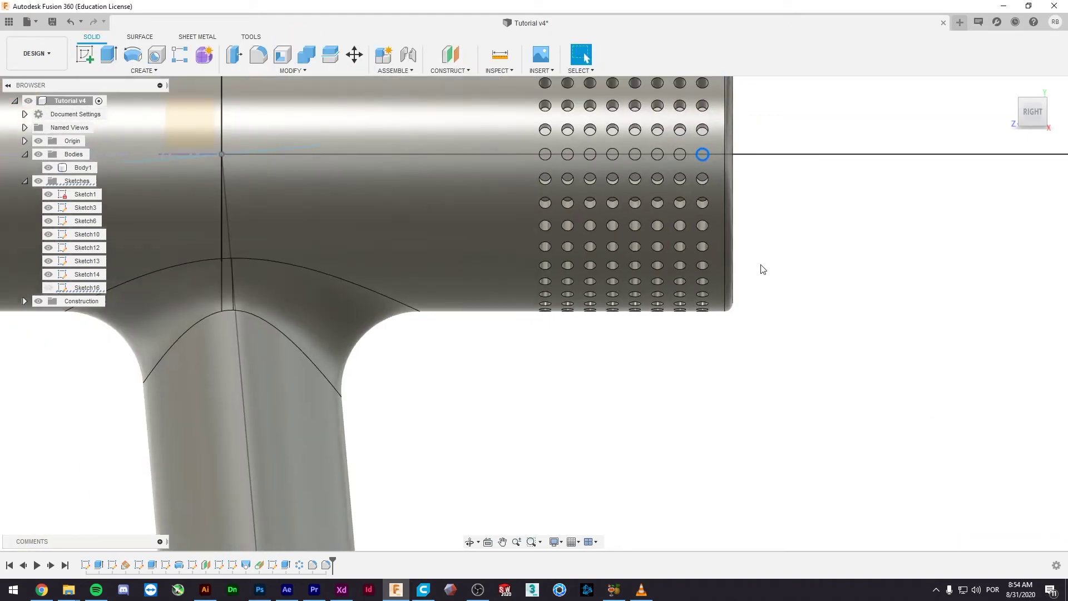
pyautogui.scroll(-2, 779, 283)
pyautogui.click(243, 287)
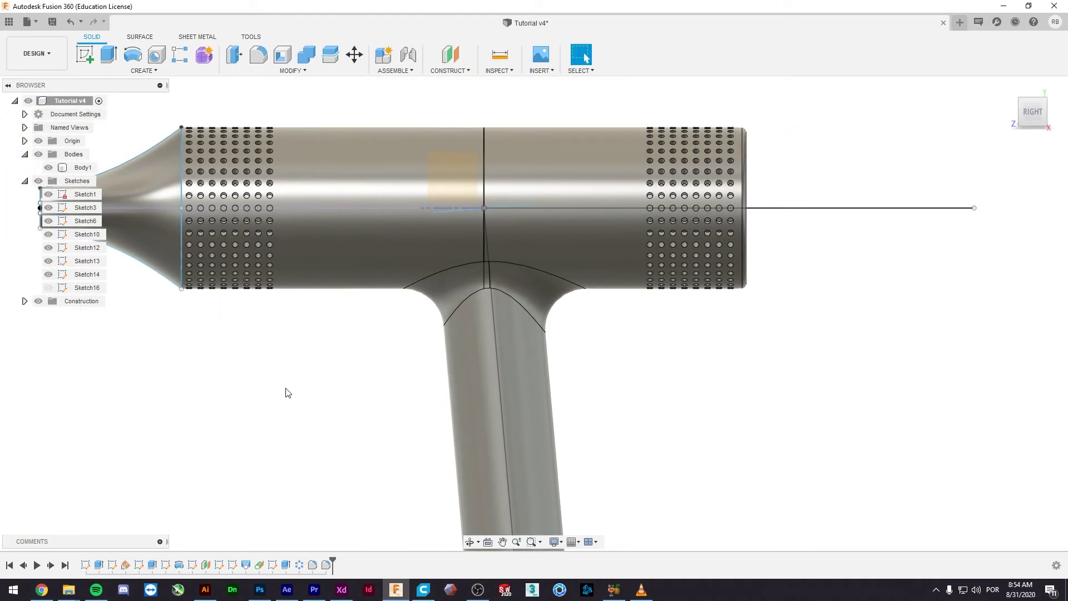
pyautogui.moveTo(339, 343)
pyautogui.keyDown('shift'); pyautogui.mouseDown(button='middle')
pyautogui.moveTo(360, 359)
pyautogui.moveTo(656, 337)
pyautogui.mouseUp(button='middle'); pyautogui.keyUp('shift')
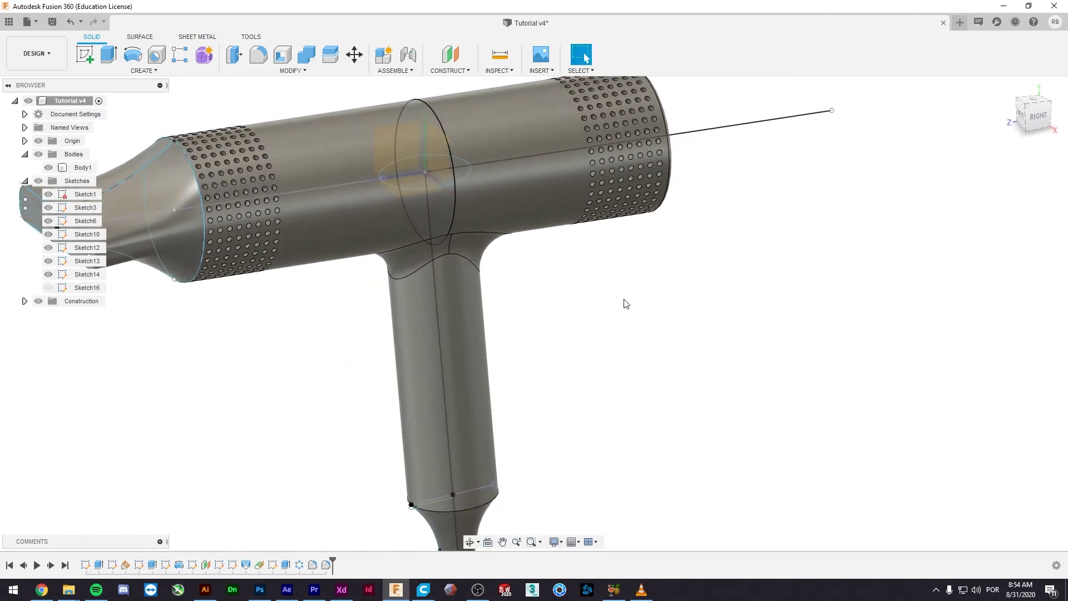
pyautogui.hotkey('alt', 'Tab')
pyautogui.click(41, 589)
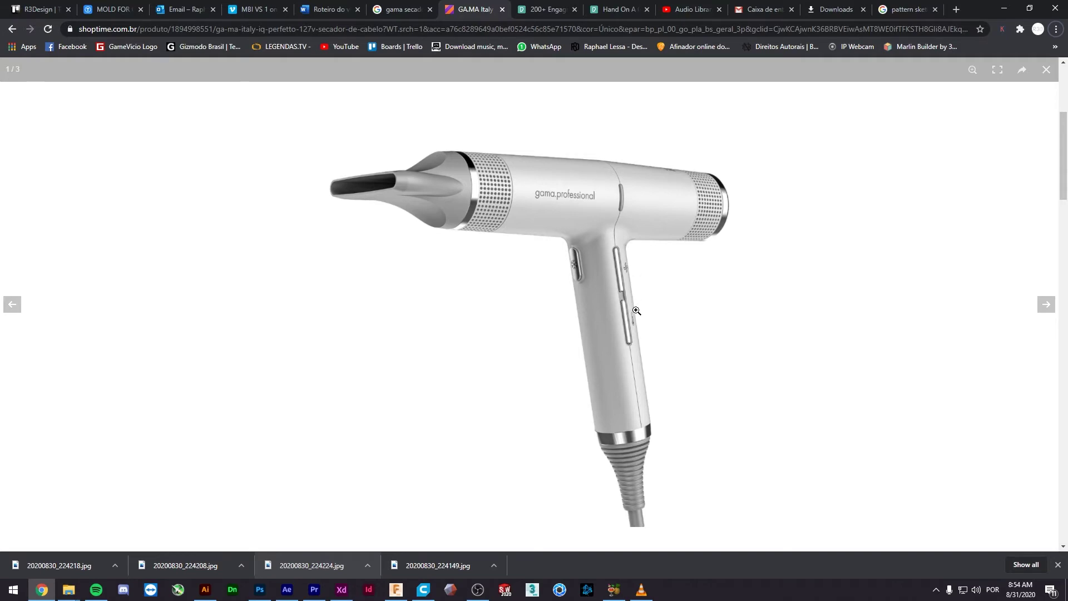
pyautogui.hotkey('alt', 'Tab')
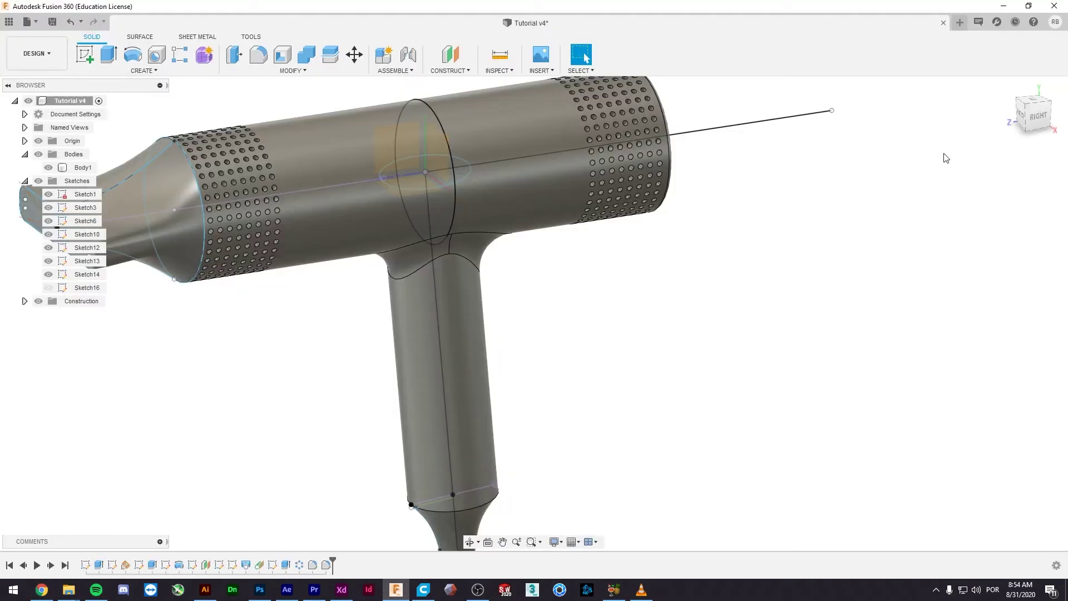
pyautogui.click(1039, 118)
pyautogui.click(606, 272)
pyautogui.scroll(3, 660, 209)
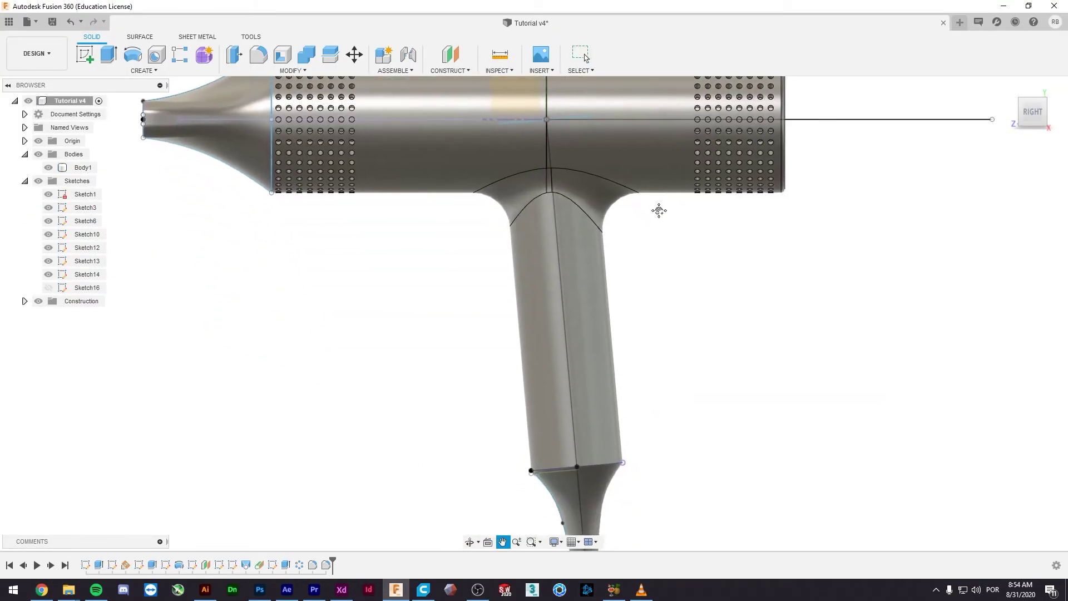
pyautogui.scroll(2, 560, 236)
# - Create a construction plane tangent to the handle's front face at 0.0 deg
pyautogui.click(474, 199)
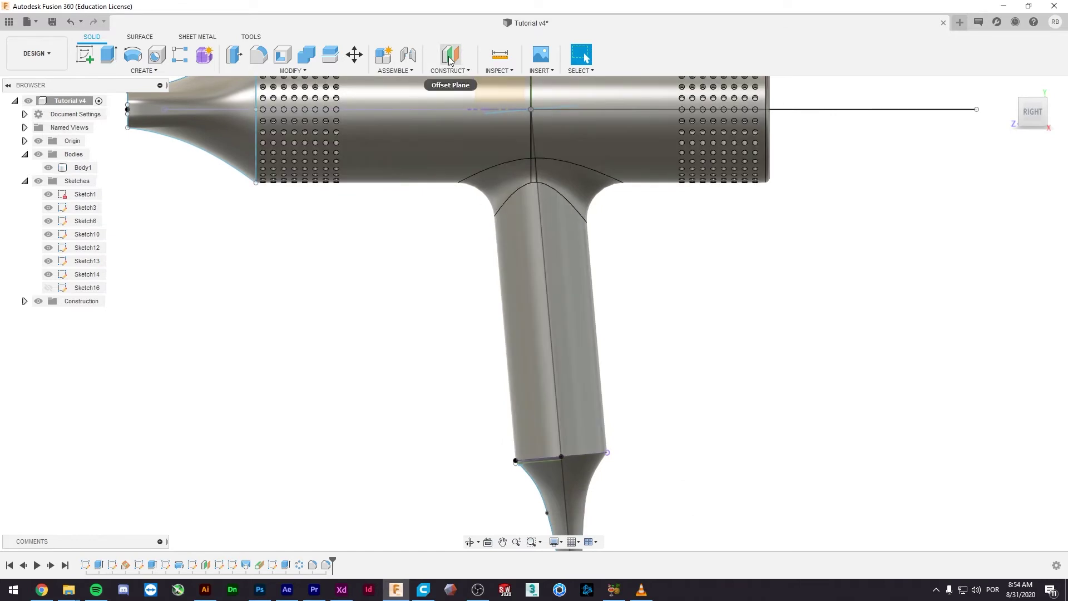
pyautogui.click(449, 70)
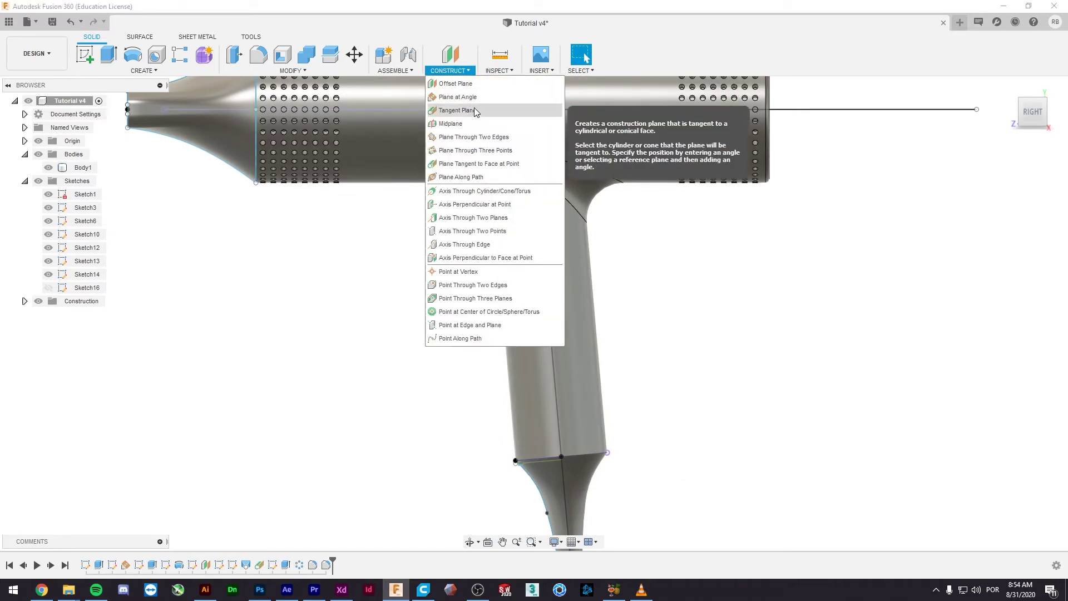
pyautogui.click(457, 110)
pyautogui.click(564, 312)
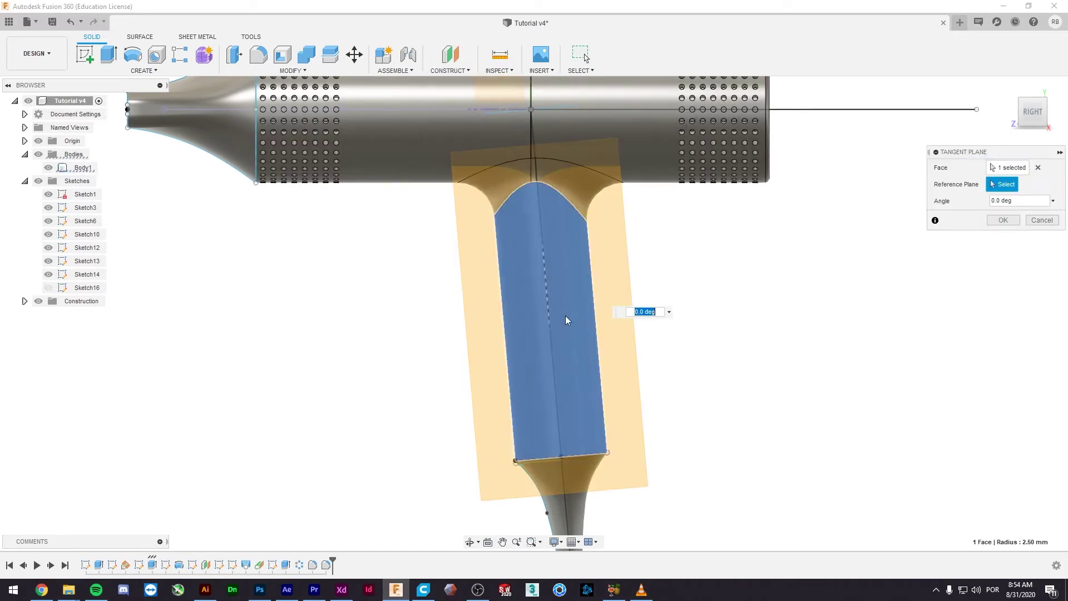
pyautogui.moveTo(567, 341)
pyautogui.keyDown('shift'); pyautogui.mouseDown(button='middle')
pyautogui.moveTo(637, 343)
pyautogui.moveTo(644, 334)
pyautogui.moveTo(553, 350)
pyautogui.moveTo(580, 337)
pyautogui.moveTo(583, 311)
pyautogui.mouseUp(button='middle'); pyautogui.keyUp('shift')
pyautogui.click(995, 226)
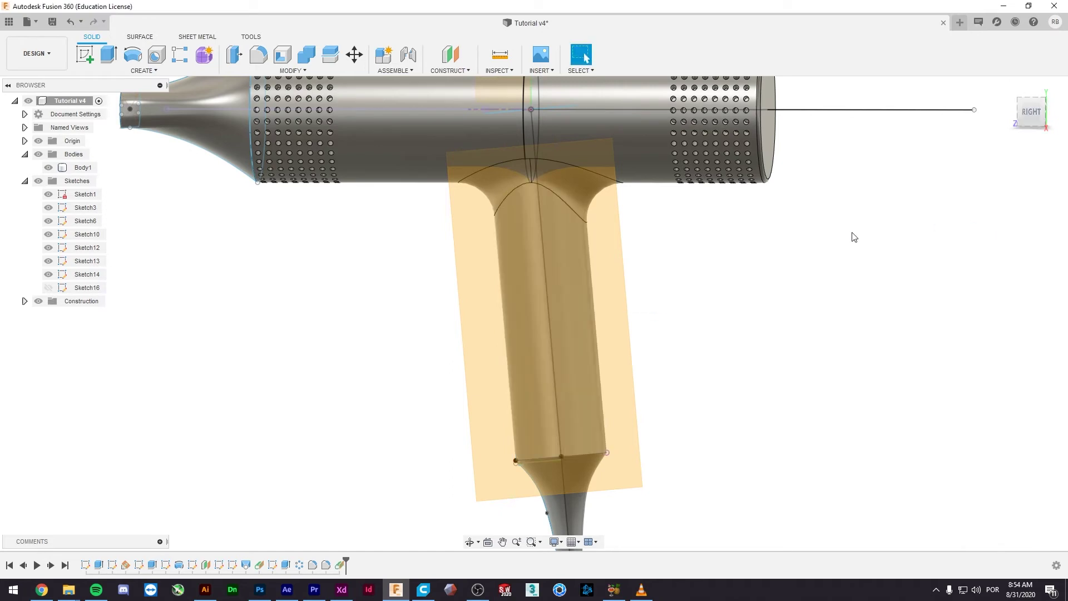
pyautogui.moveTo(616, 246); pyautogui.dragTo(572, 250, button='middle')
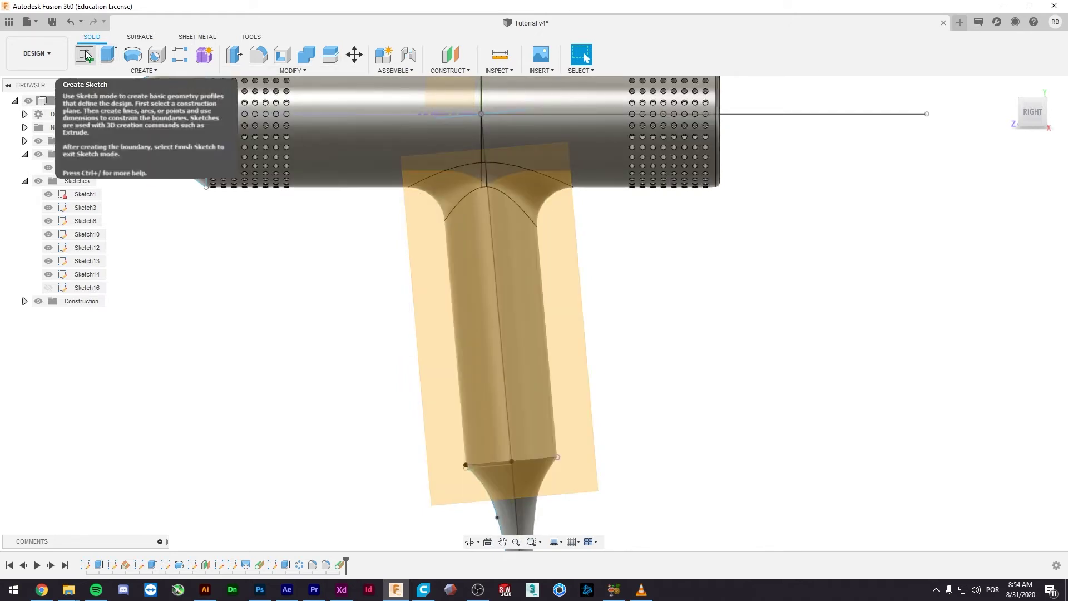
# - Start a new sketch on the tangent plane, abandoning an initial rectangle
pyautogui.click(86, 54)
pyautogui.click(442, 276)
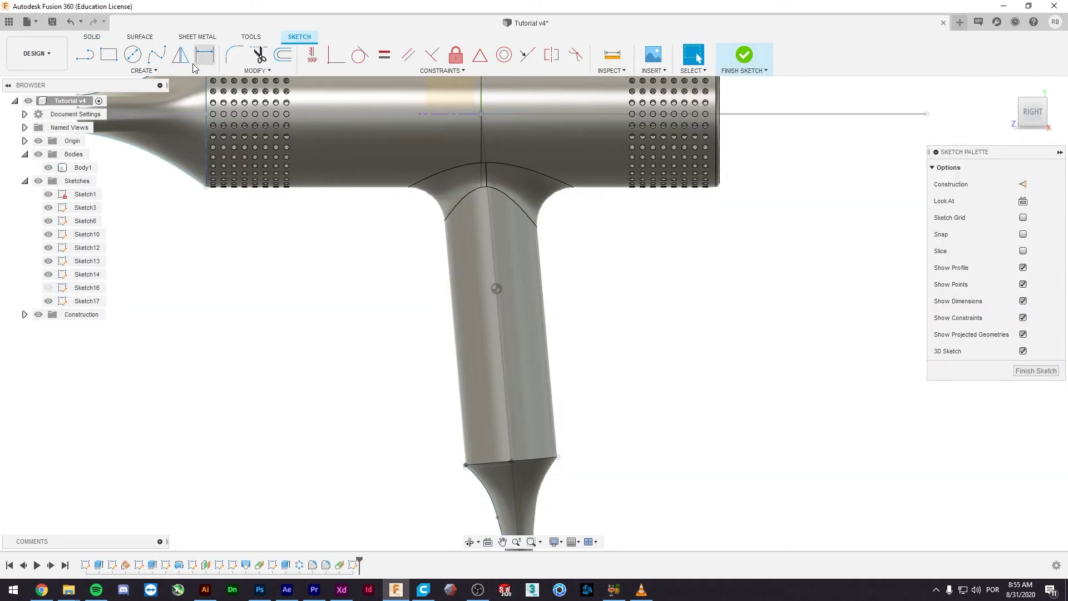
pyautogui.click(111, 72)
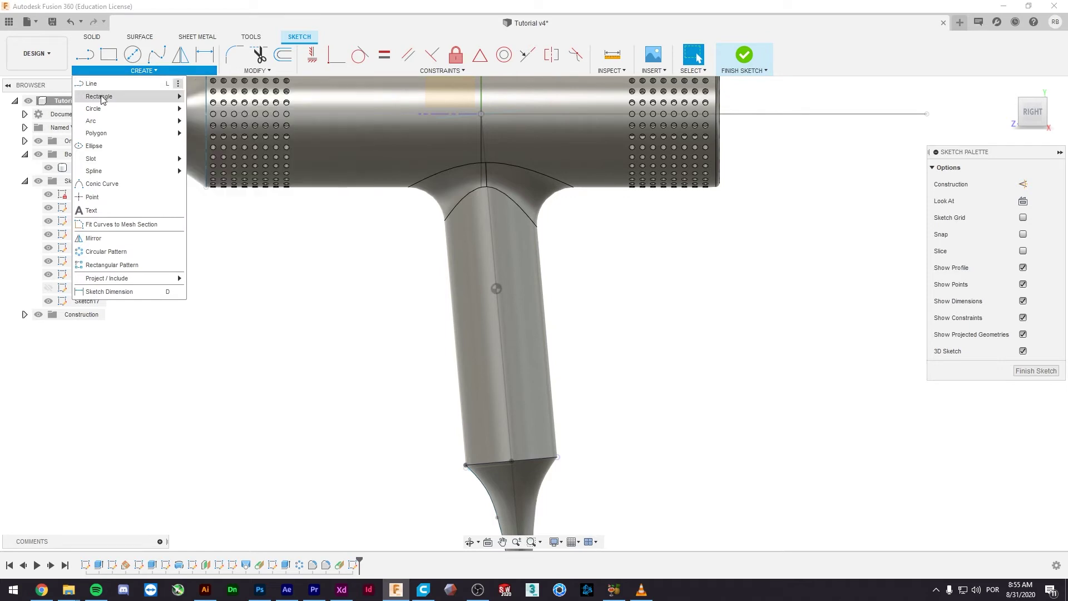
pyautogui.click(100, 96)
pyautogui.click(497, 288)
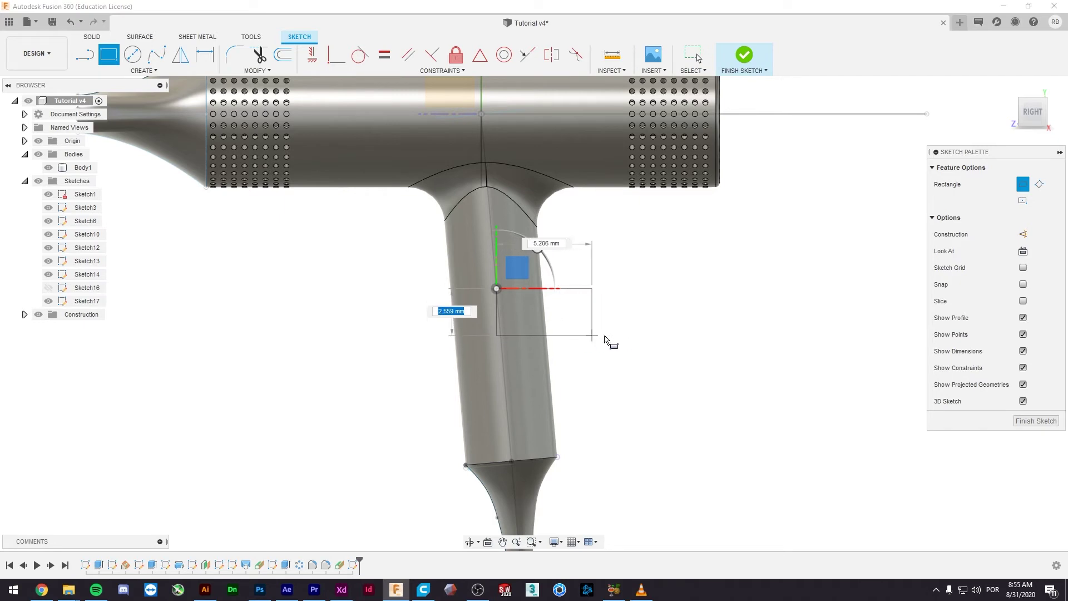
pyautogui.press('Escape')
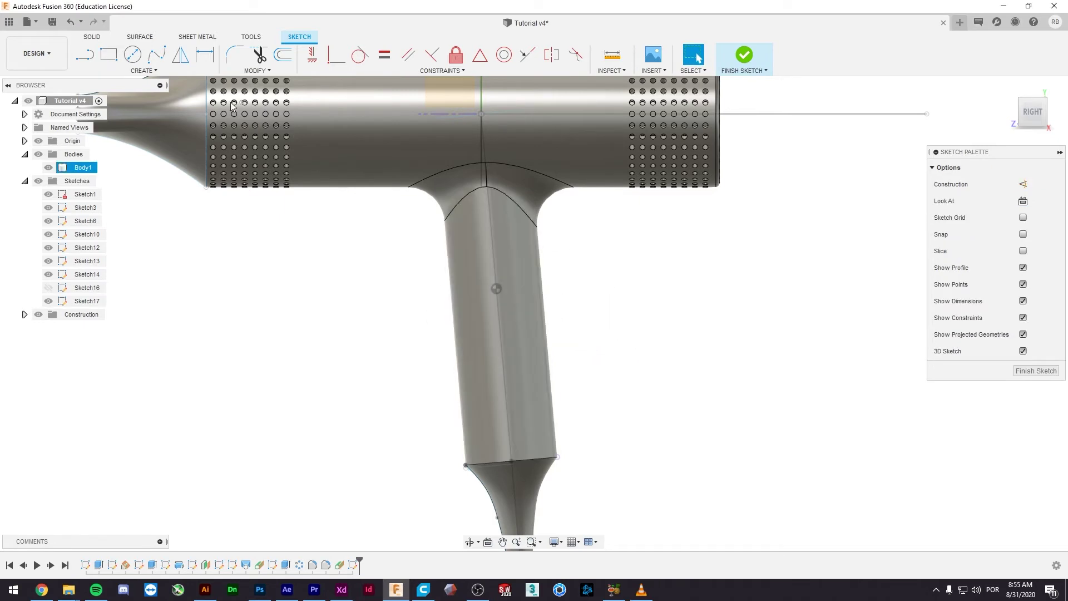
# - Draw a 15.023 mm line from the handle's top junction to its lower edge
pyautogui.click(111, 70)
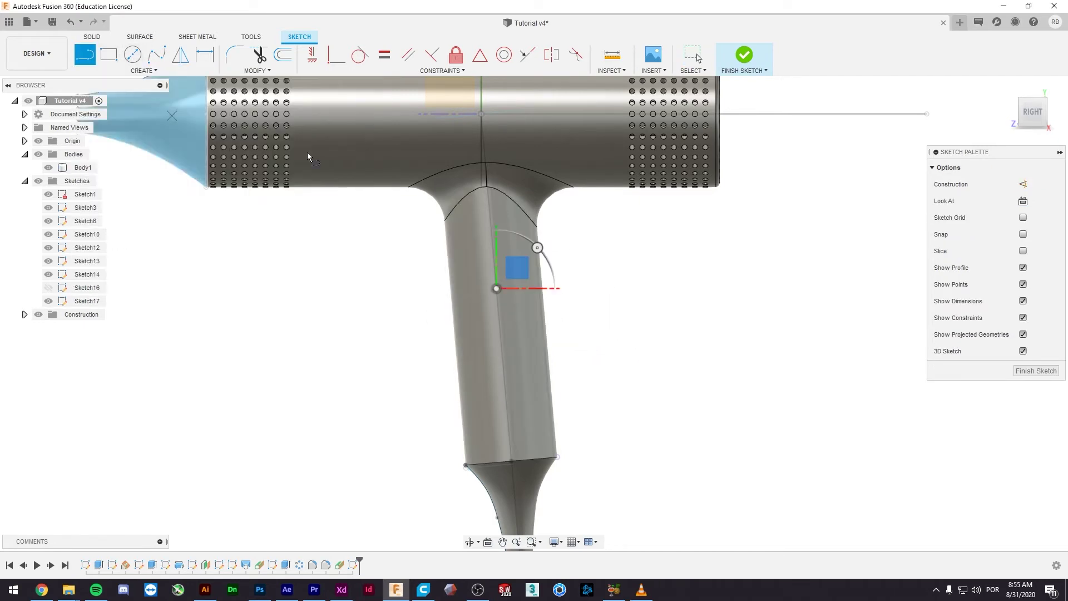
pyautogui.click(487, 187)
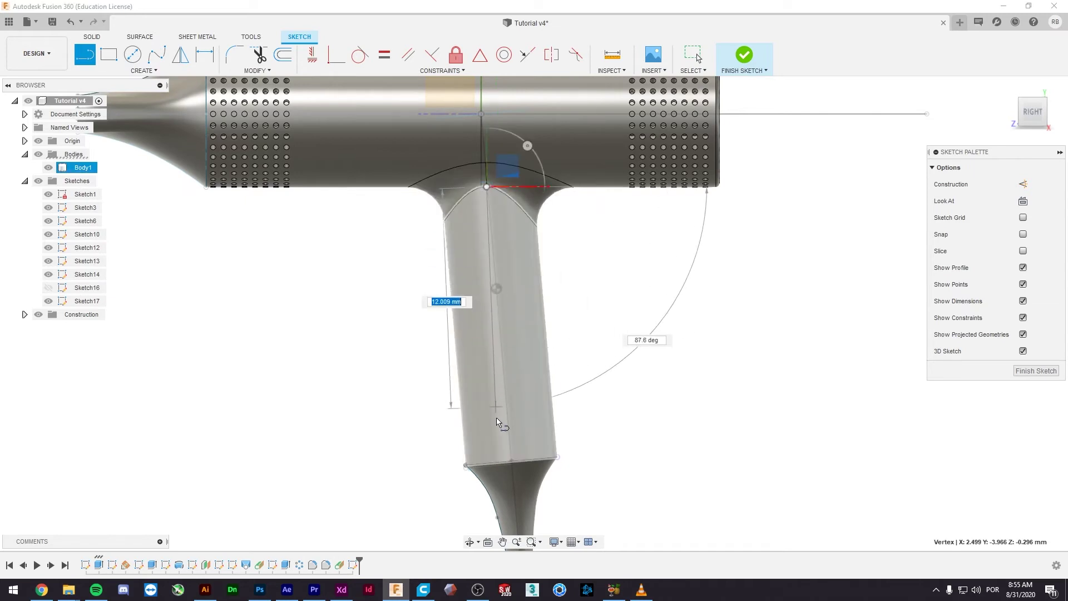
pyautogui.click(511, 460)
pyautogui.press('Escape')
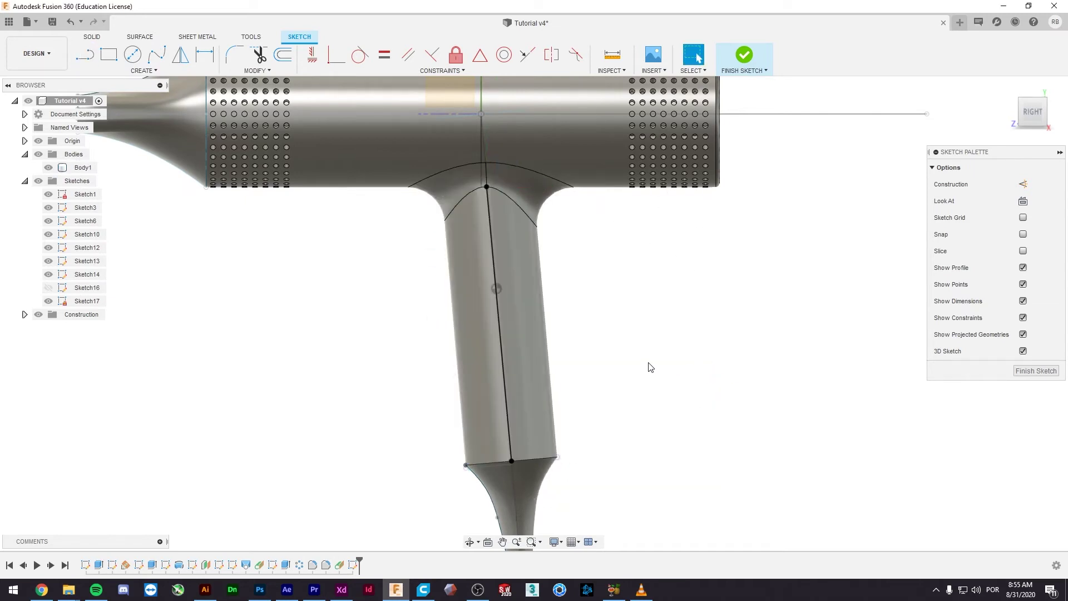
pyautogui.click(491, 248)
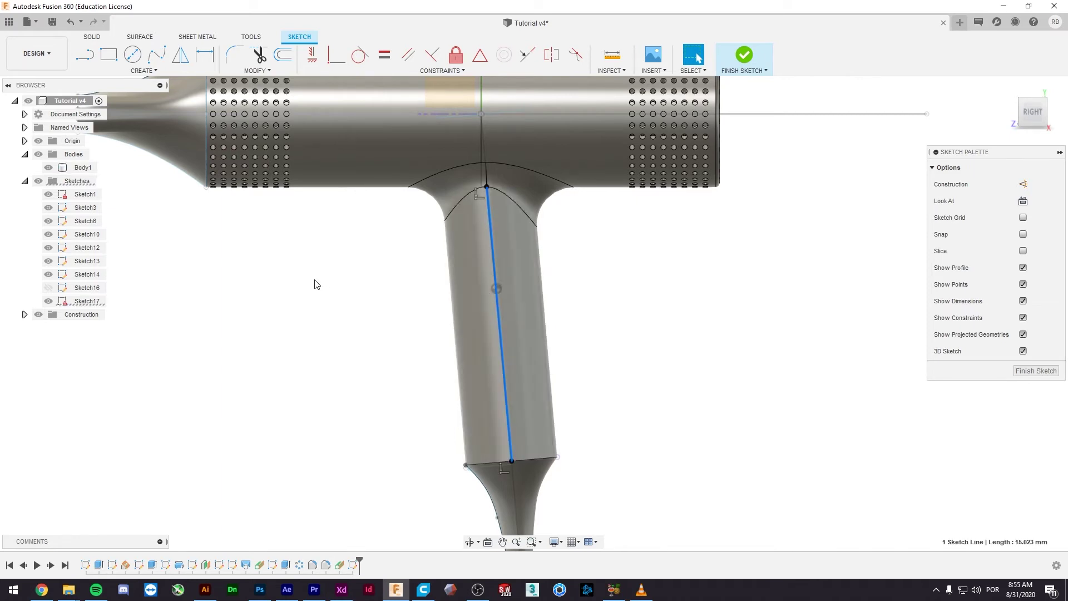
# - Convert the 15.023 mm handle line to construction geometry and pick the Center Rectangle tool
pyautogui.rightClick(491, 237)
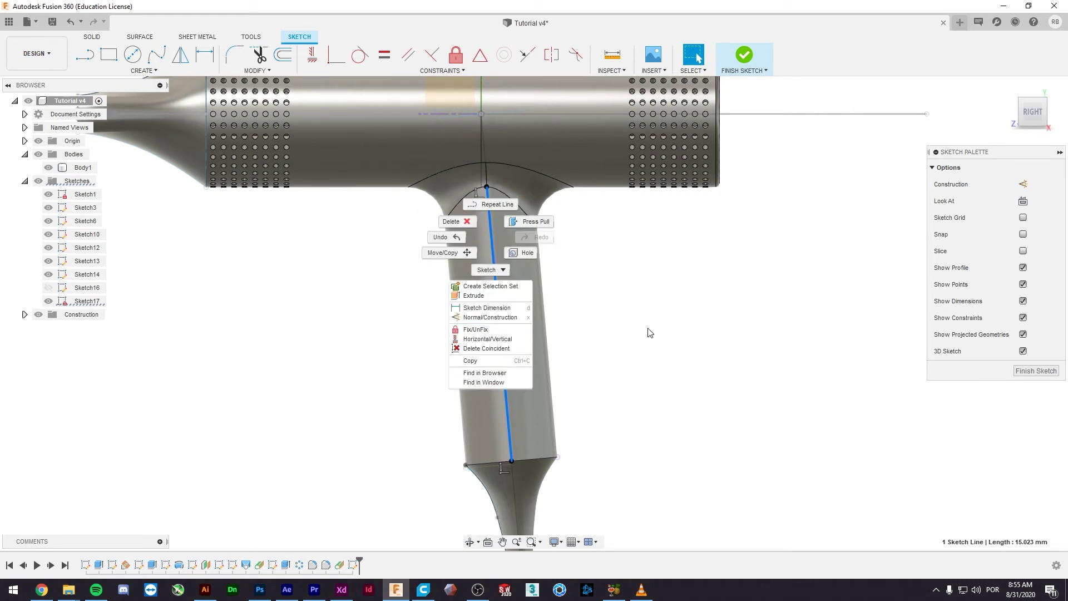
pyautogui.press('x')
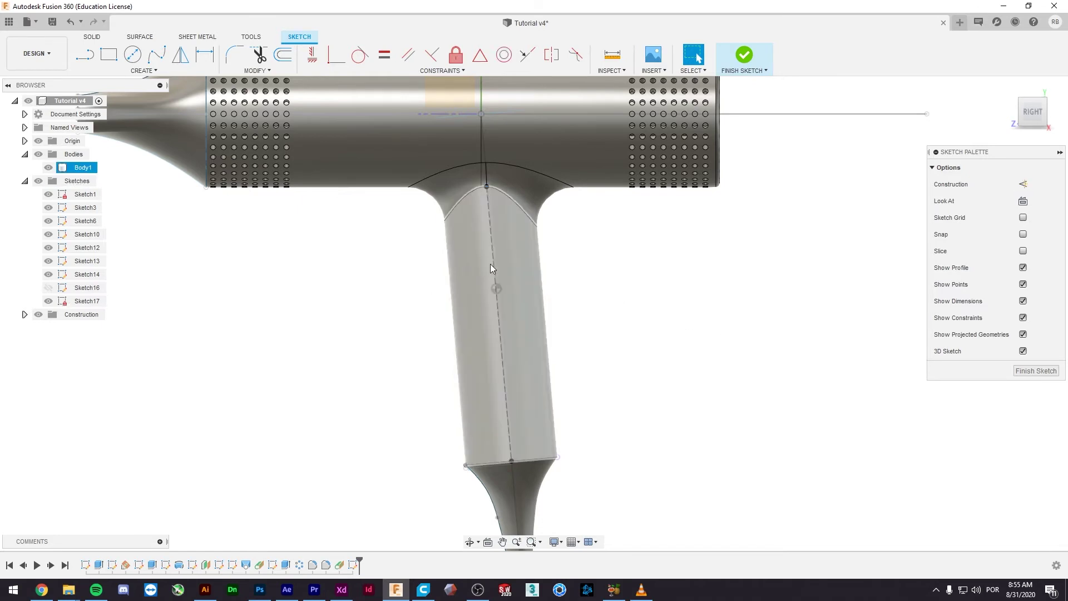
pyautogui.click(493, 264)
pyautogui.rightClick(493, 272)
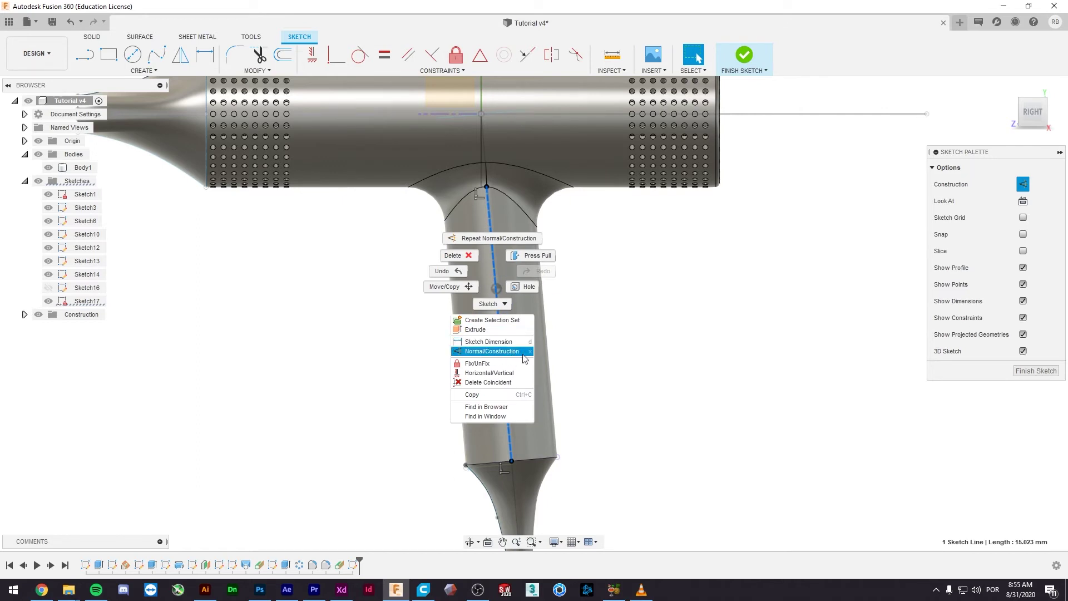
pyautogui.click(327, 280)
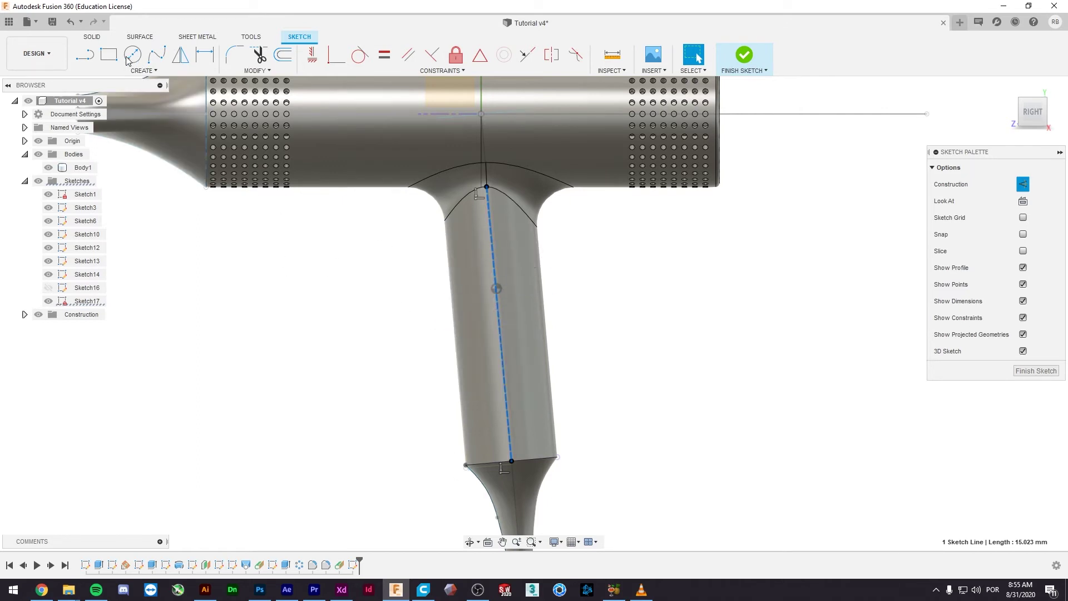
pyautogui.click(114, 71)
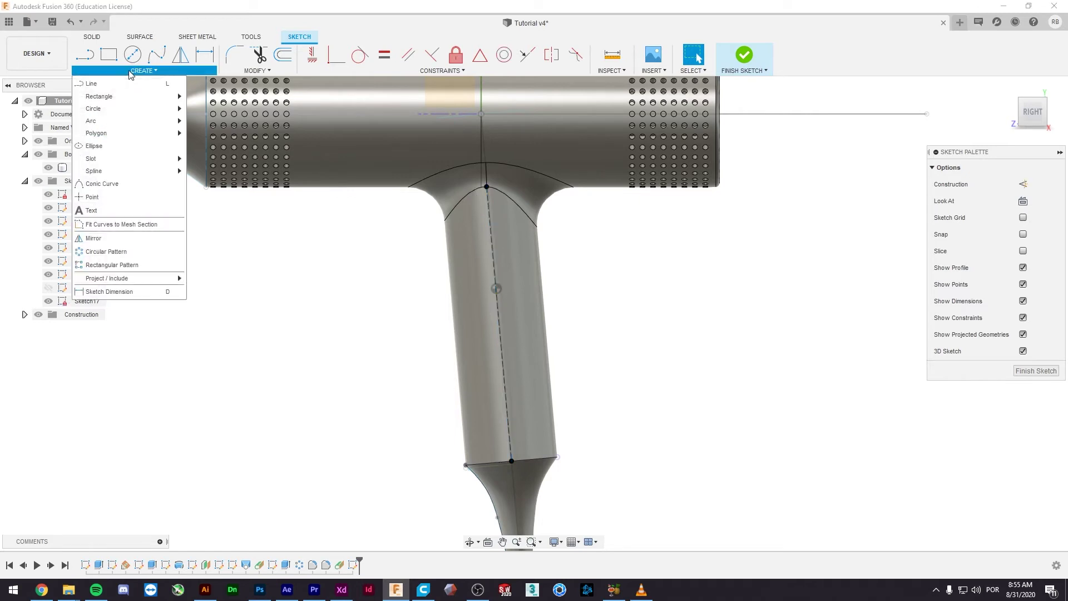
pyautogui.moveTo(99, 97)
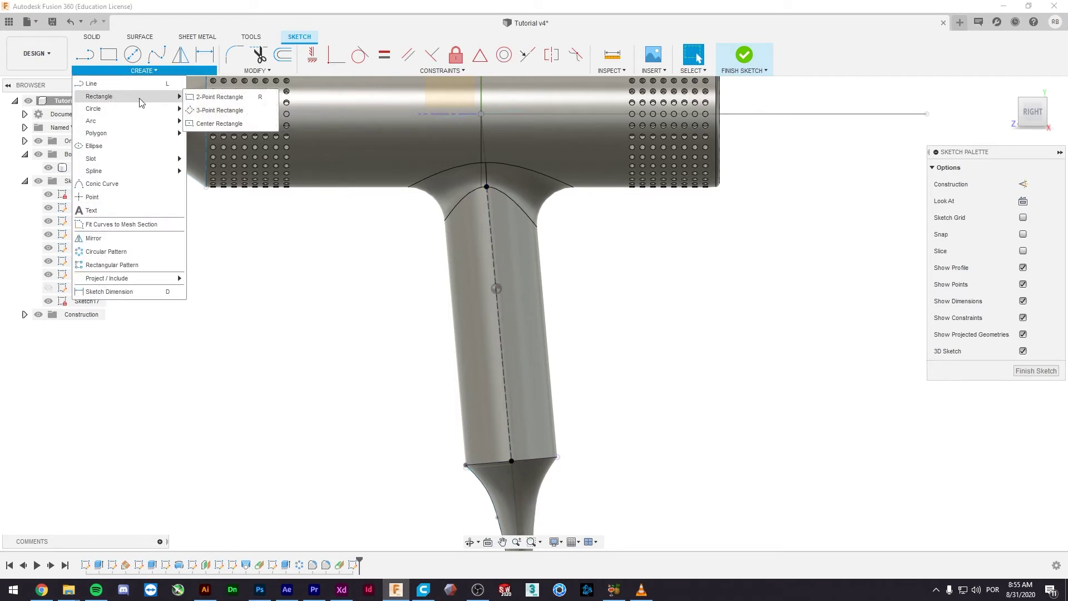
pyautogui.click(219, 123)
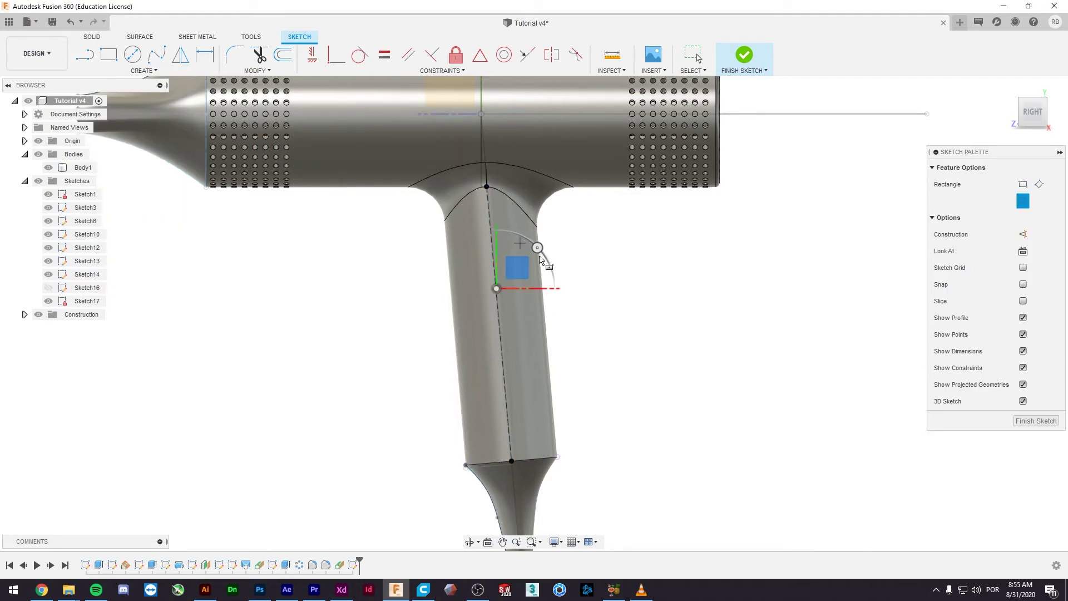
# - Draw a 0.924 × 2.948 mm centre rectangle on the construction line, then select its left edge and the line
pyautogui.scroll(2, 494, 259)
pyautogui.scroll(2, 495, 261)
pyautogui.click(497, 265)
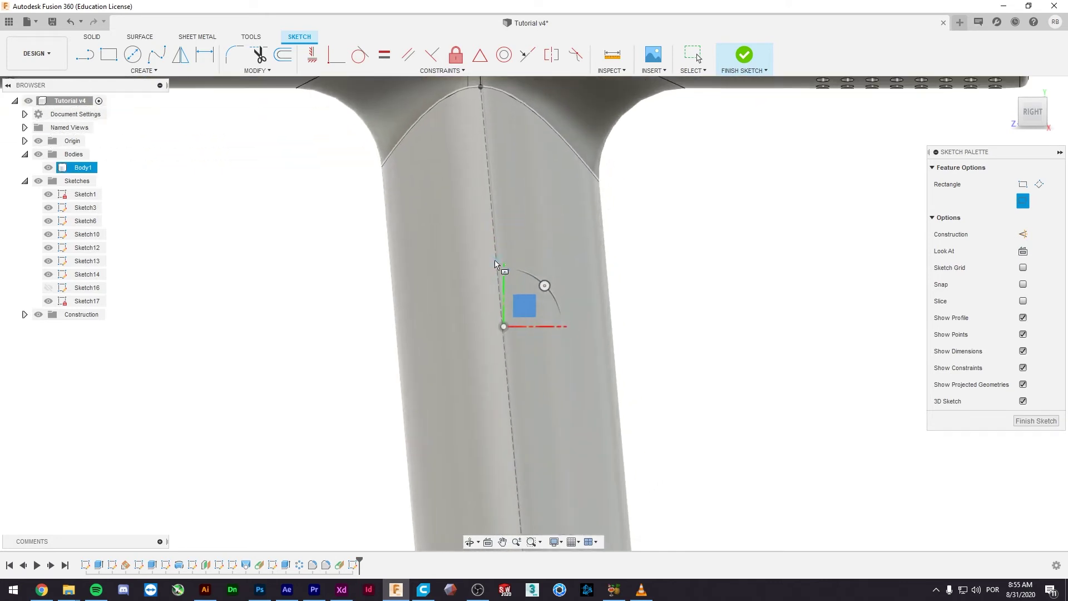
pyautogui.scroll(2, 506, 281)
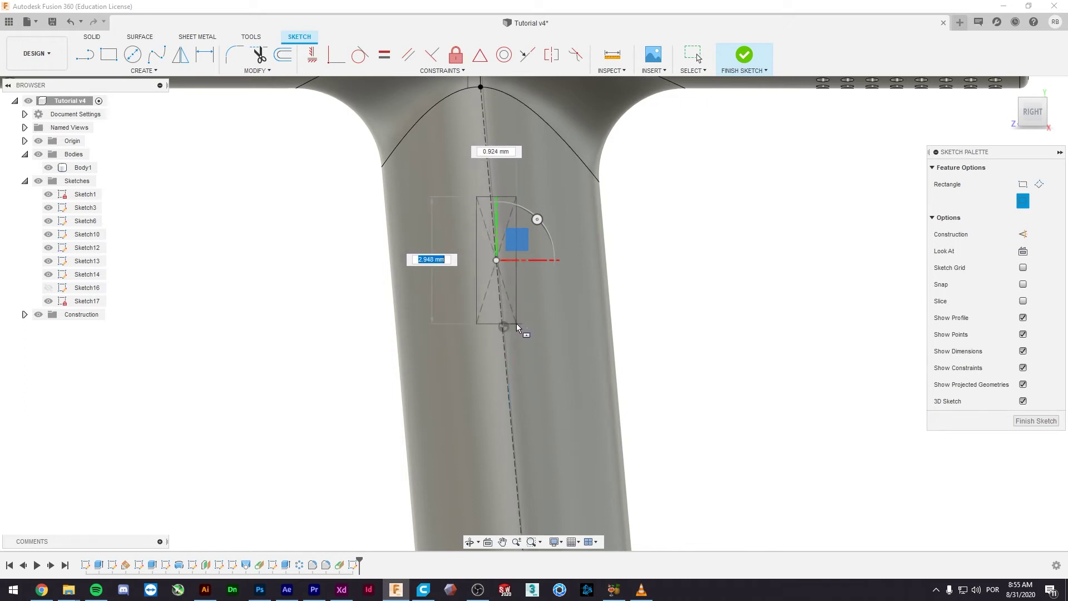
pyautogui.click(515, 323)
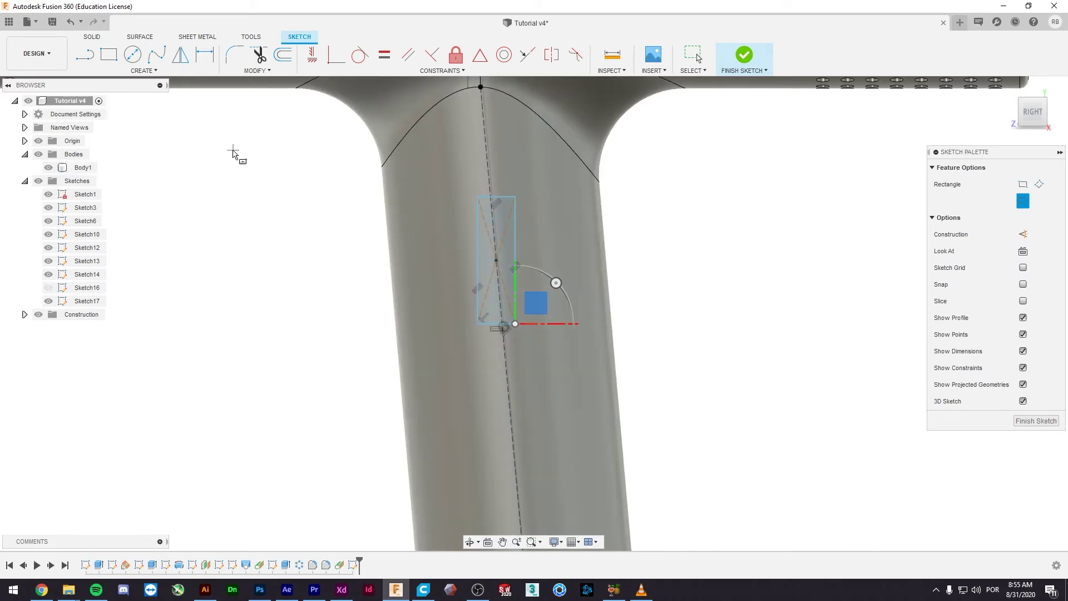
pyautogui.press('Escape')
pyautogui.click(478, 238)
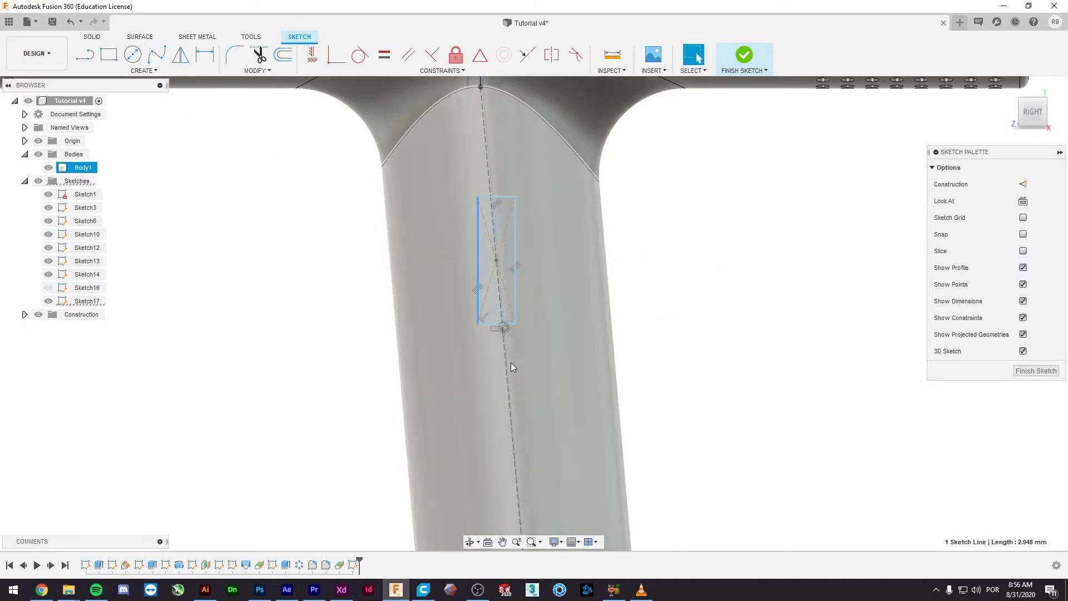
pyautogui.keyDown('ctrl'); pyautogui.click(506, 367); pyautogui.keyUp('ctrl')
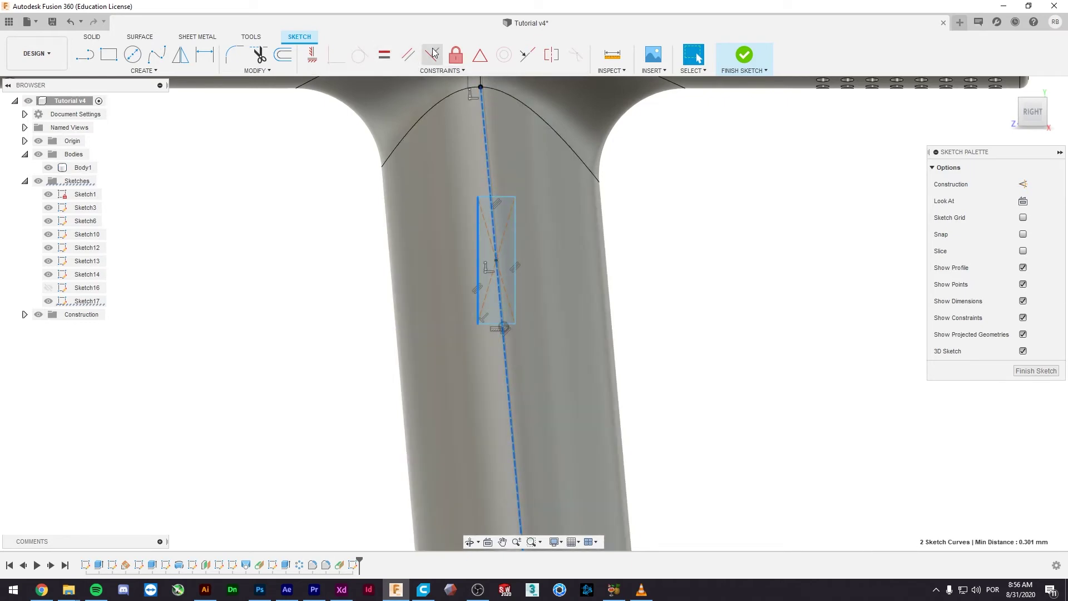
pyautogui.click(477, 246)
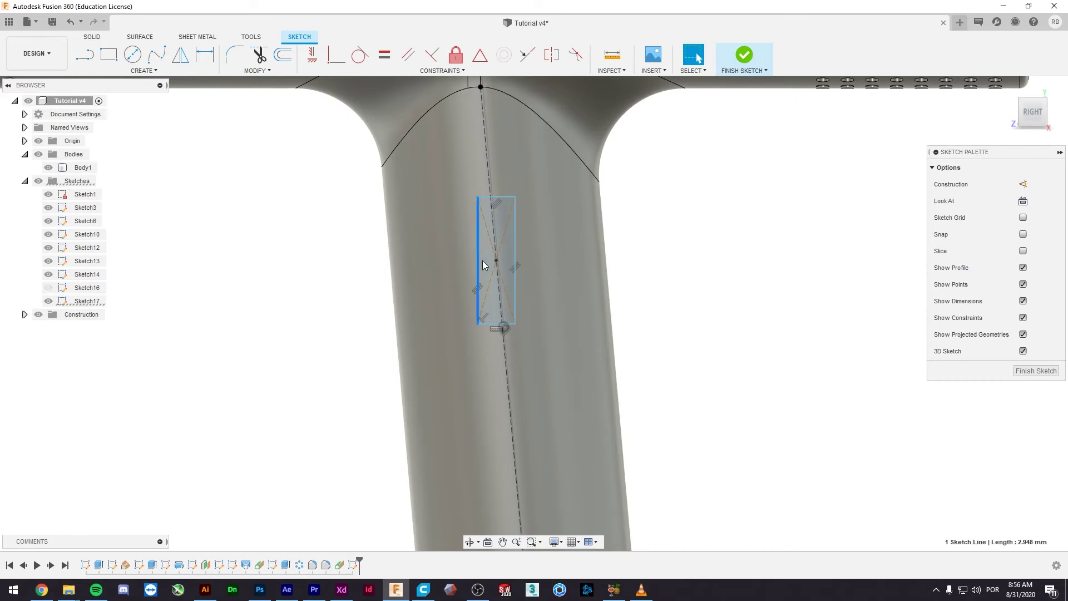
pyautogui.click(504, 360)
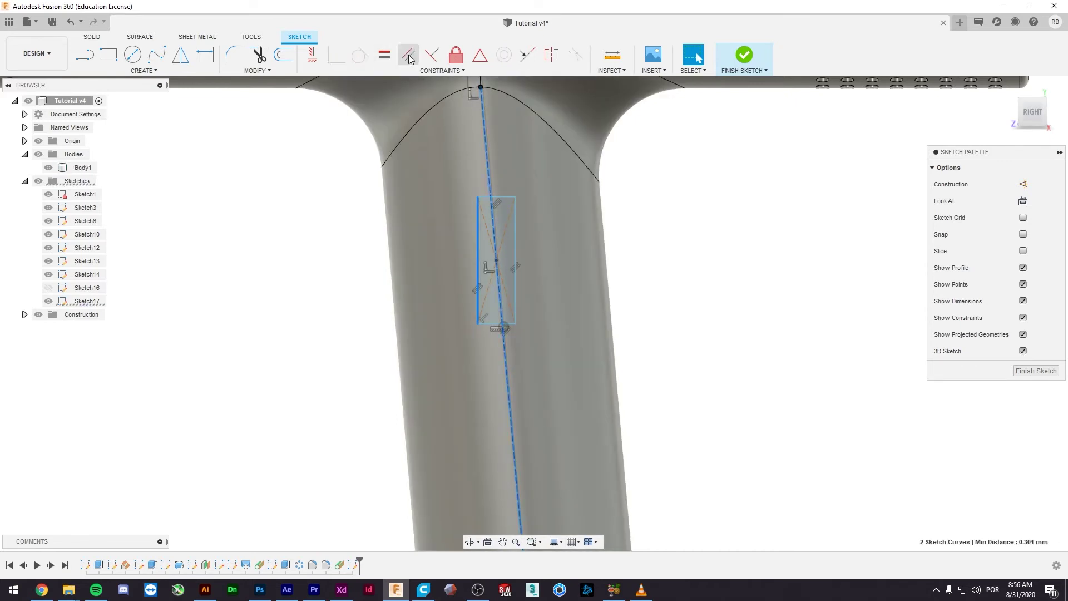
# - After a failed parallel attempt, delete the rectangle's blocking coincident constraint
pyautogui.click(408, 56)
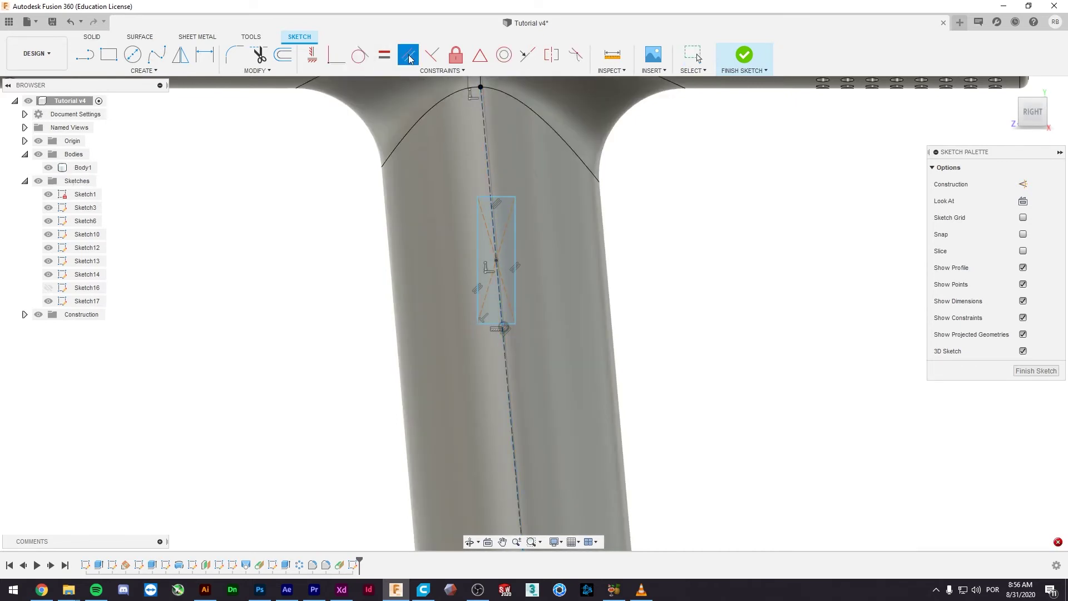
pyautogui.click(491, 188)
pyautogui.click(478, 262)
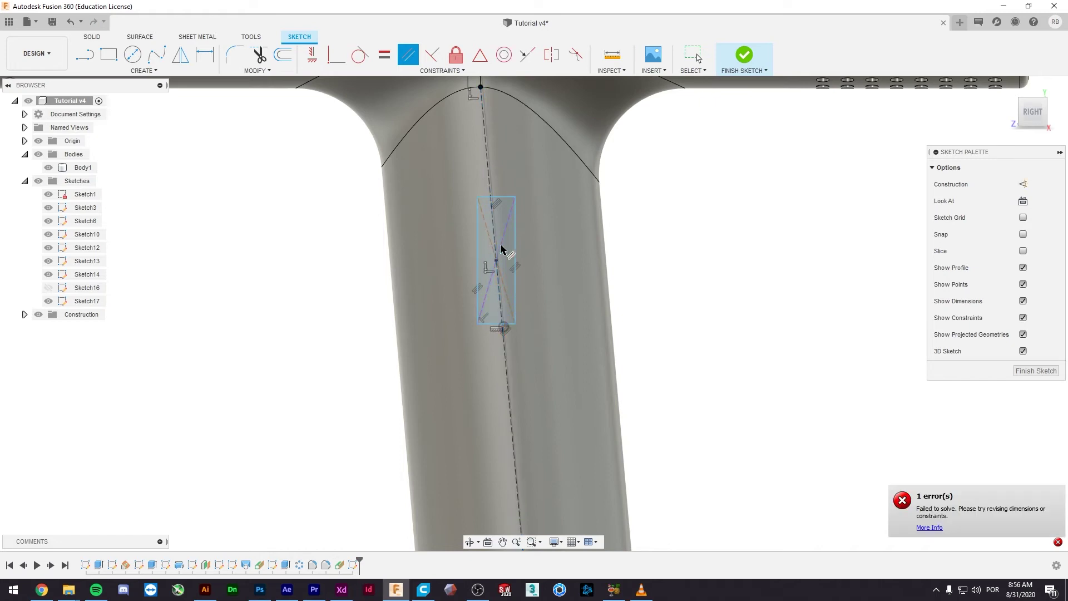
pyautogui.press('Escape')
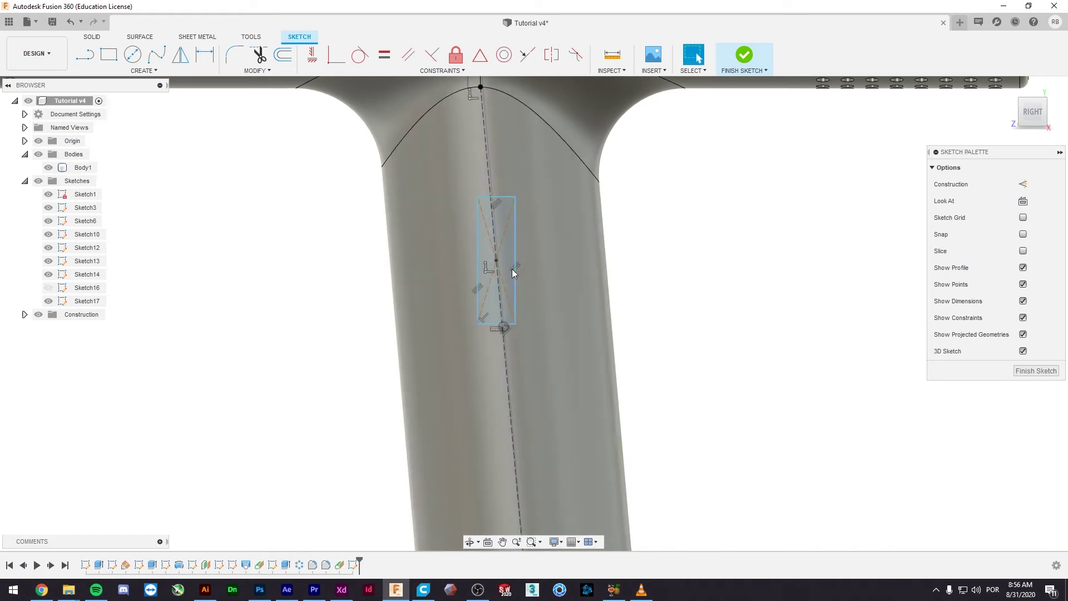
pyautogui.scroll(2, 486, 273)
pyautogui.scroll(2, 486, 270)
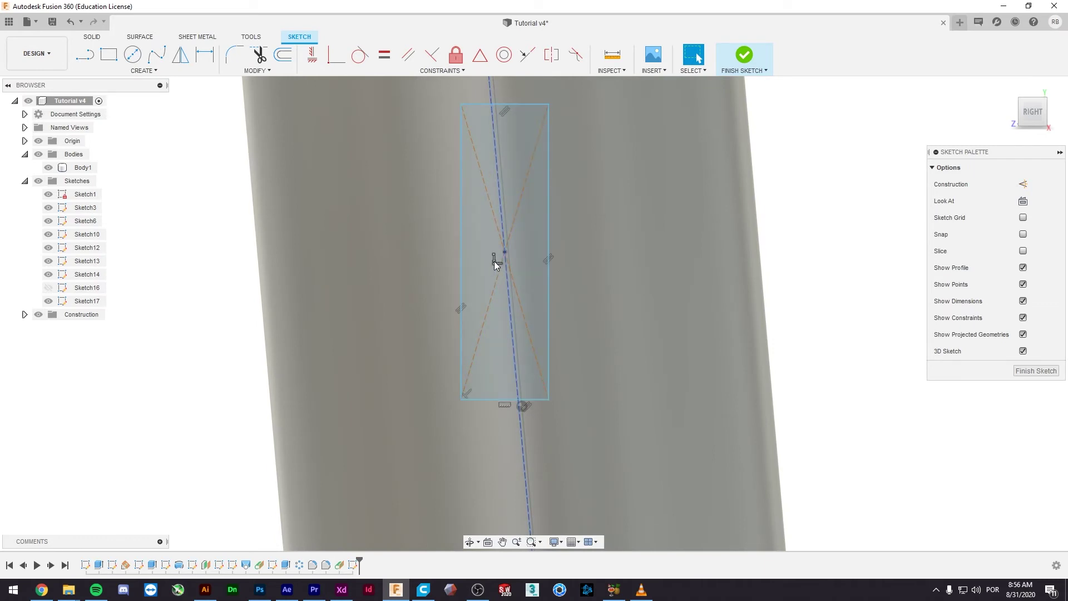
pyautogui.click(495, 260)
pyautogui.click(496, 259)
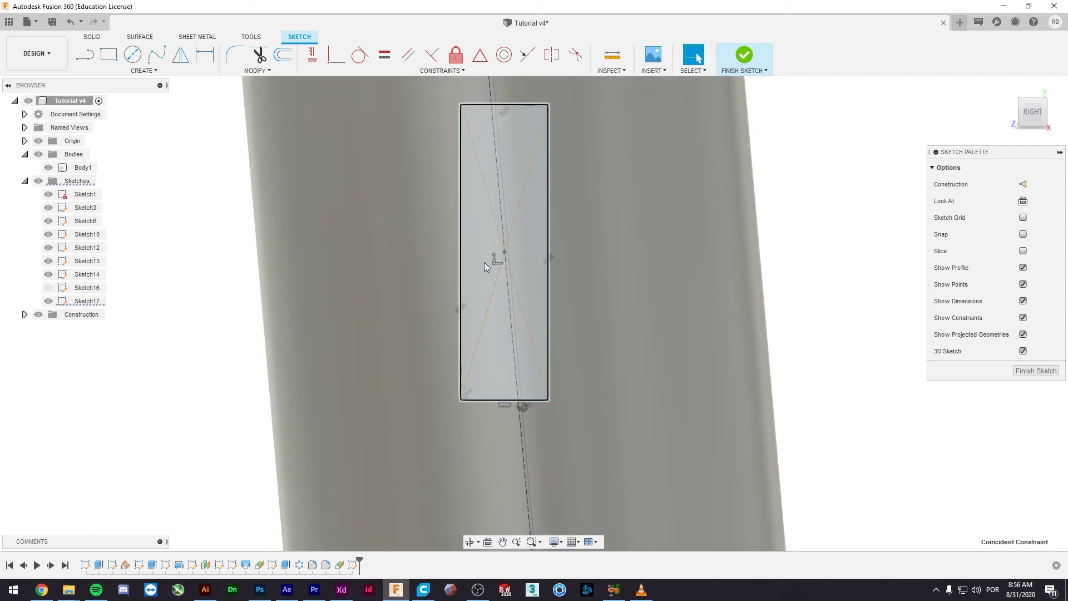
pyautogui.press('Delete')
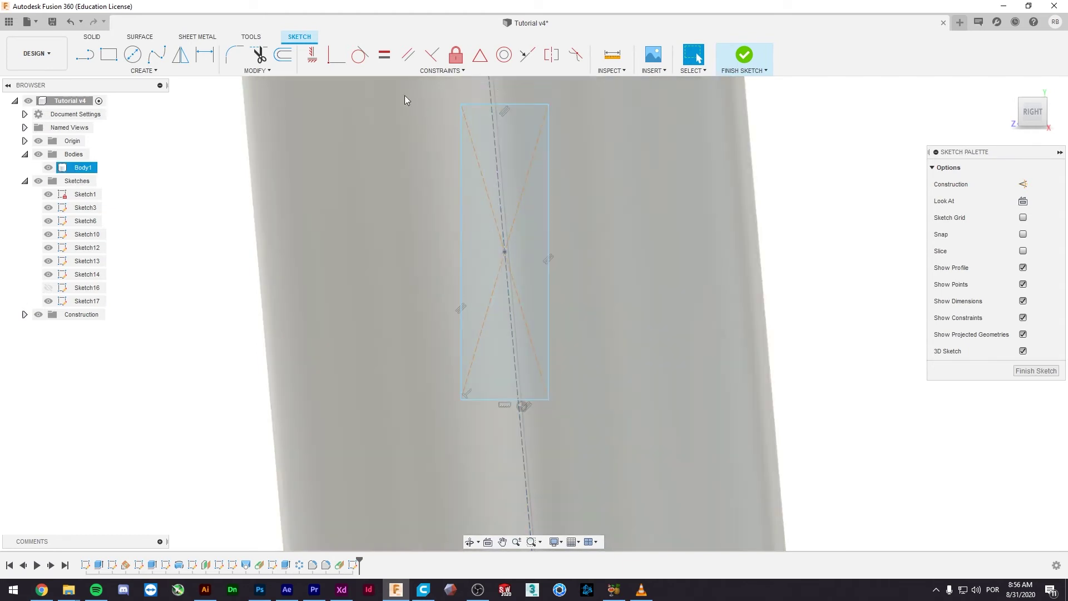
# - Remove the horizontal constraint and make the rectangle's left edge parallel to the centre line
pyautogui.click(462, 169)
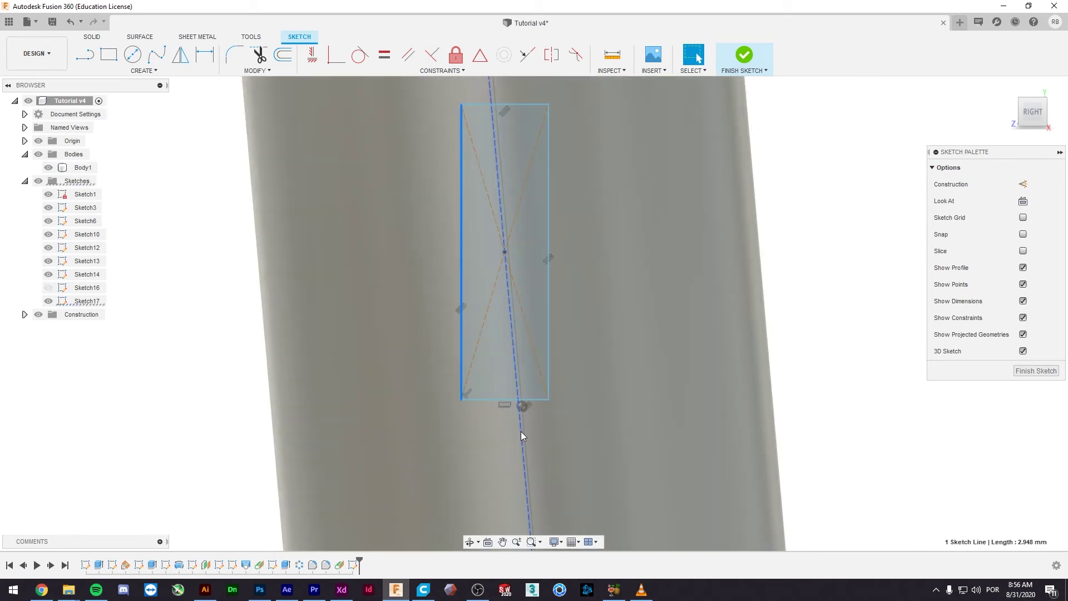
pyautogui.keyDown('ctrl'); pyautogui.click(522, 431); pyautogui.keyUp('ctrl')
pyautogui.click(408, 54)
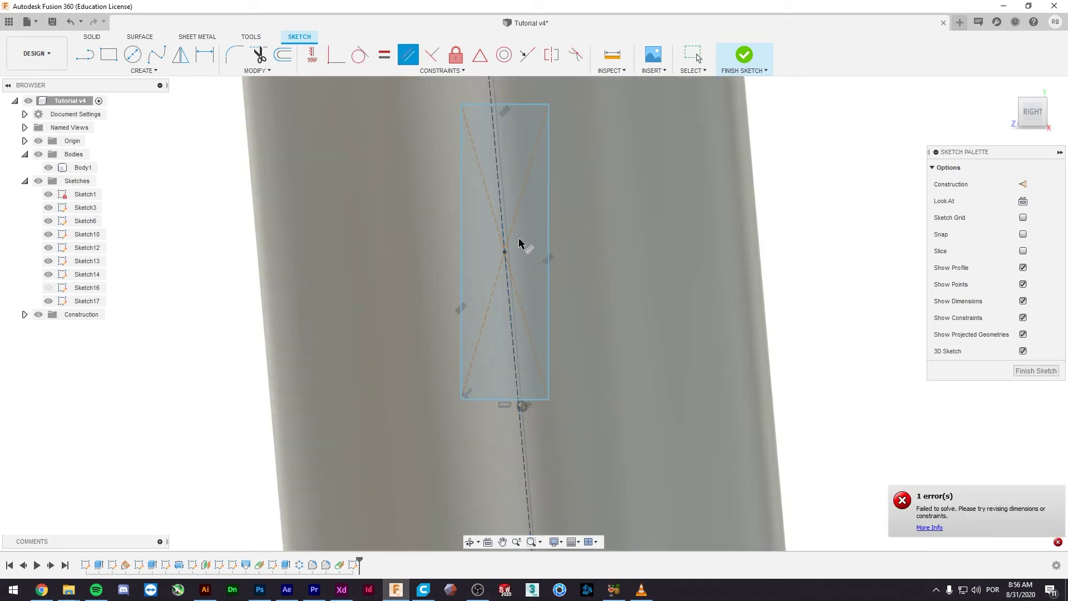
pyautogui.press('Escape')
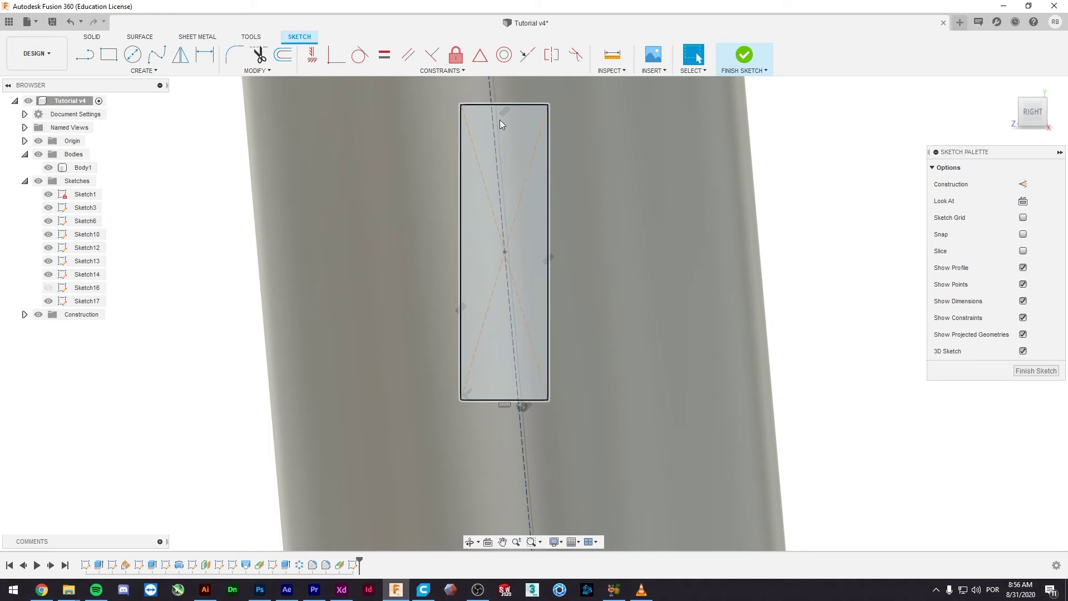
pyautogui.click(528, 383)
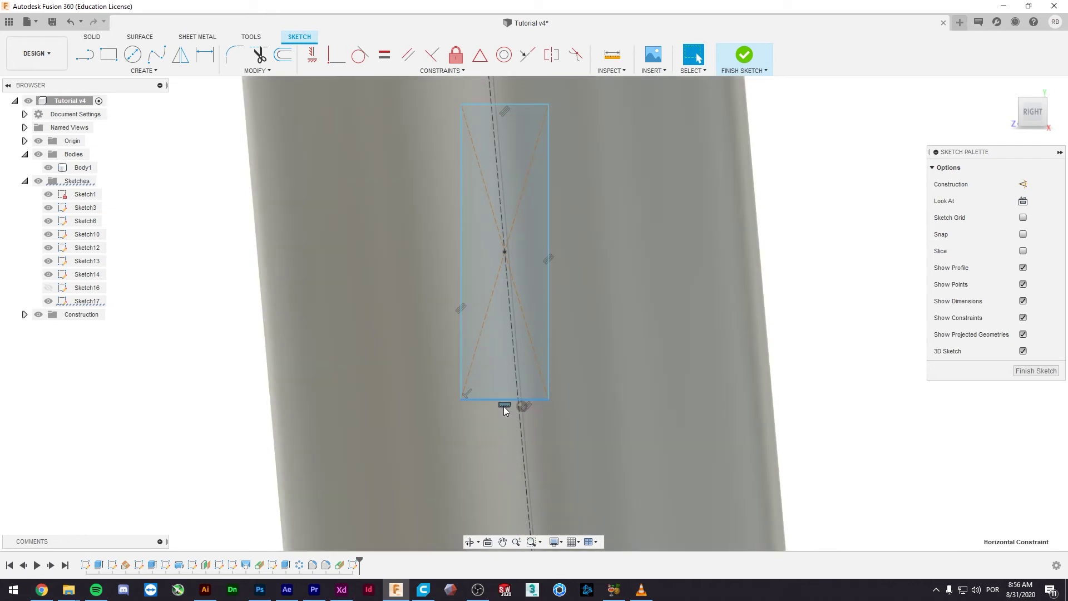
pyautogui.click(504, 406)
pyautogui.click(503, 405)
pyautogui.press('Delete')
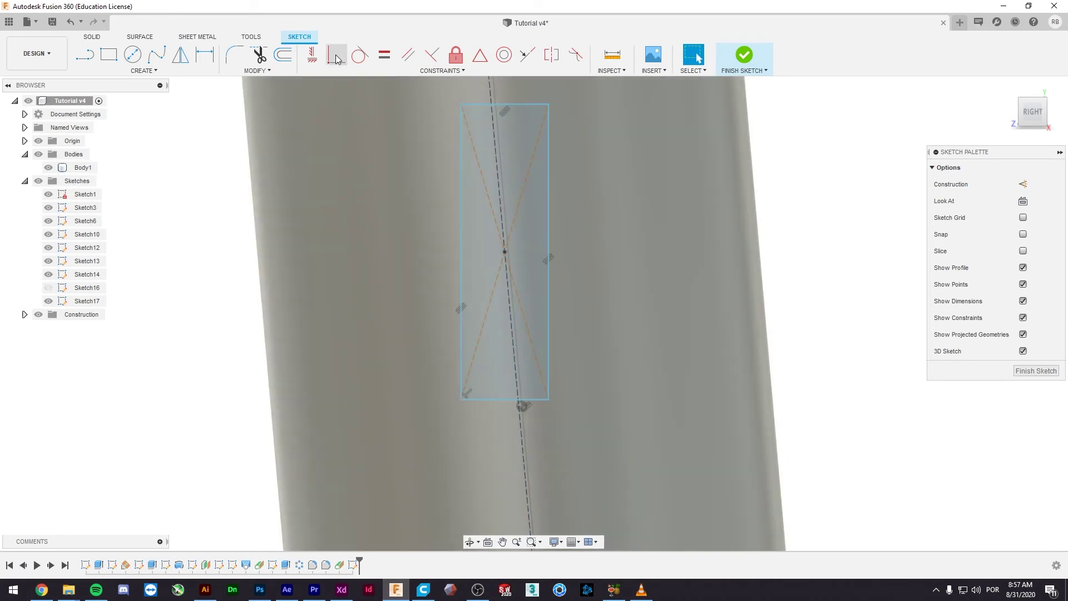
pyautogui.click(460, 174)
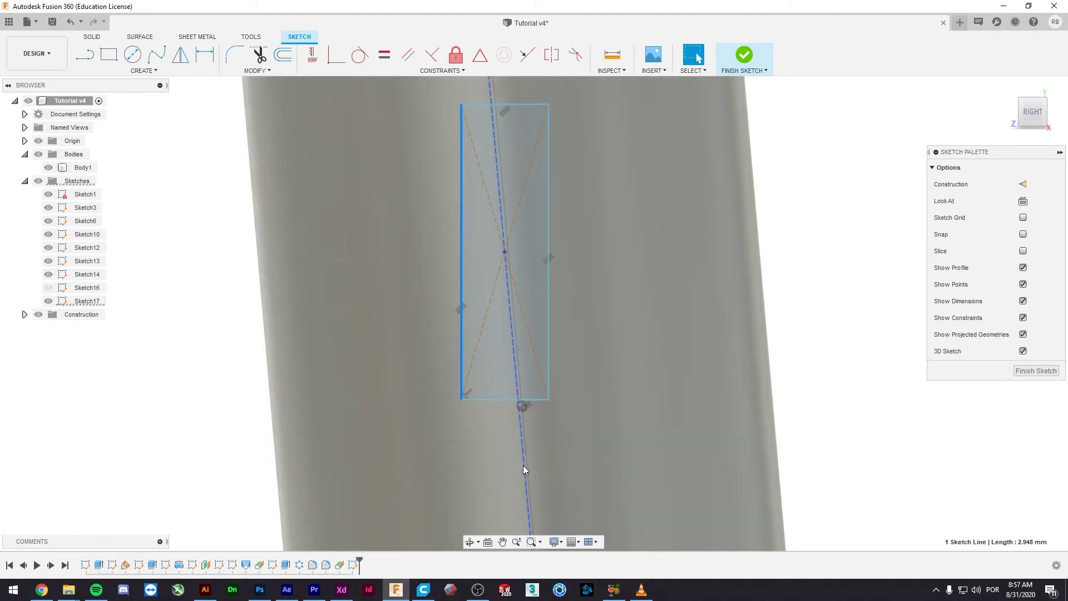
pyautogui.click(522, 465)
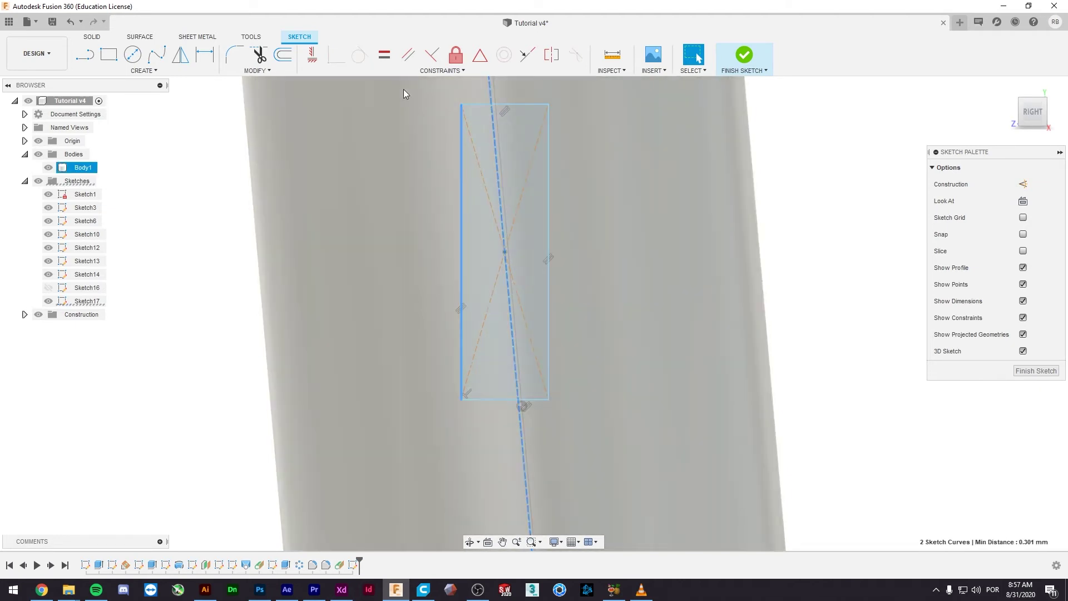
pyautogui.click(406, 56)
# - Centre the view on the handle and select the 2.948 mm slot rectangle with its centre line
pyautogui.scroll(-4, 734, 345)
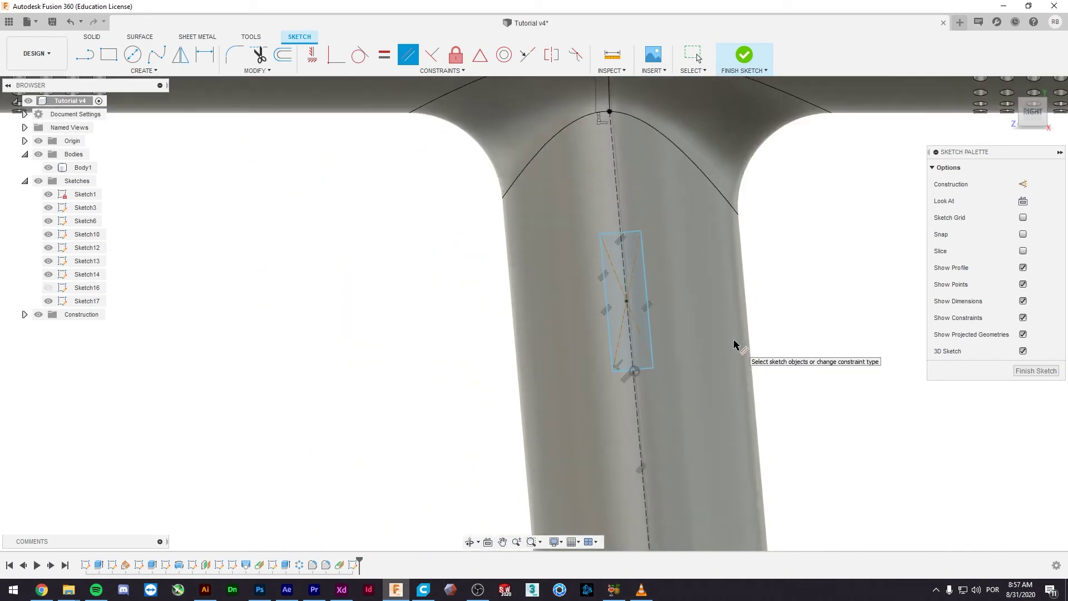
pyautogui.moveTo(833, 315); pyautogui.dragTo(660, 265, button='middle')
pyautogui.keyDown('shift'); pyautogui.moveTo(595, 267); pyautogui.dragTo(670, 343, button='middle'); pyautogui.keyUp('shift')
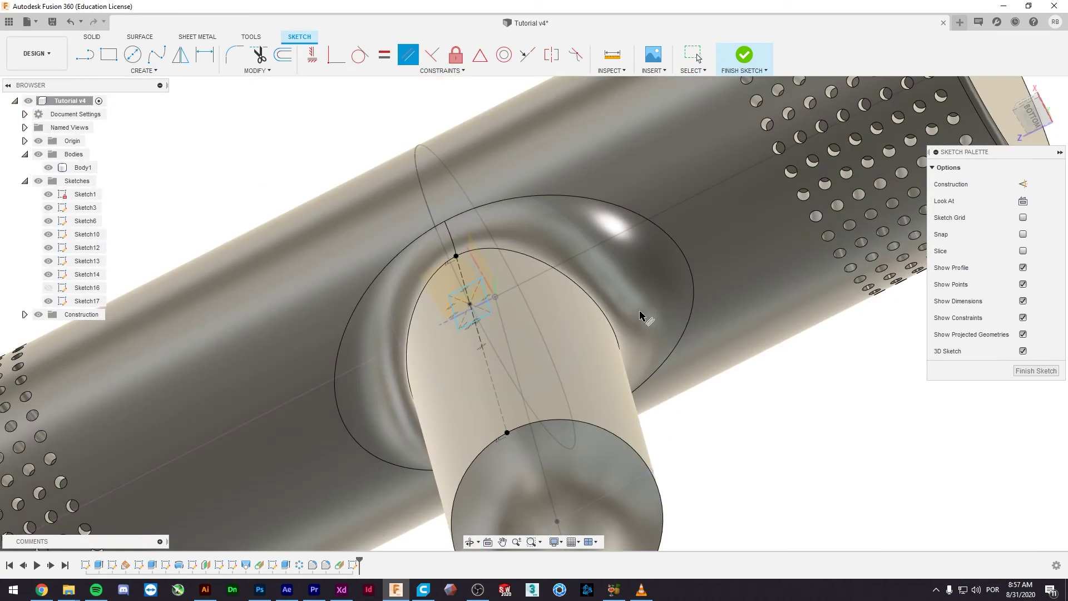
pyautogui.moveTo(1029, 113)
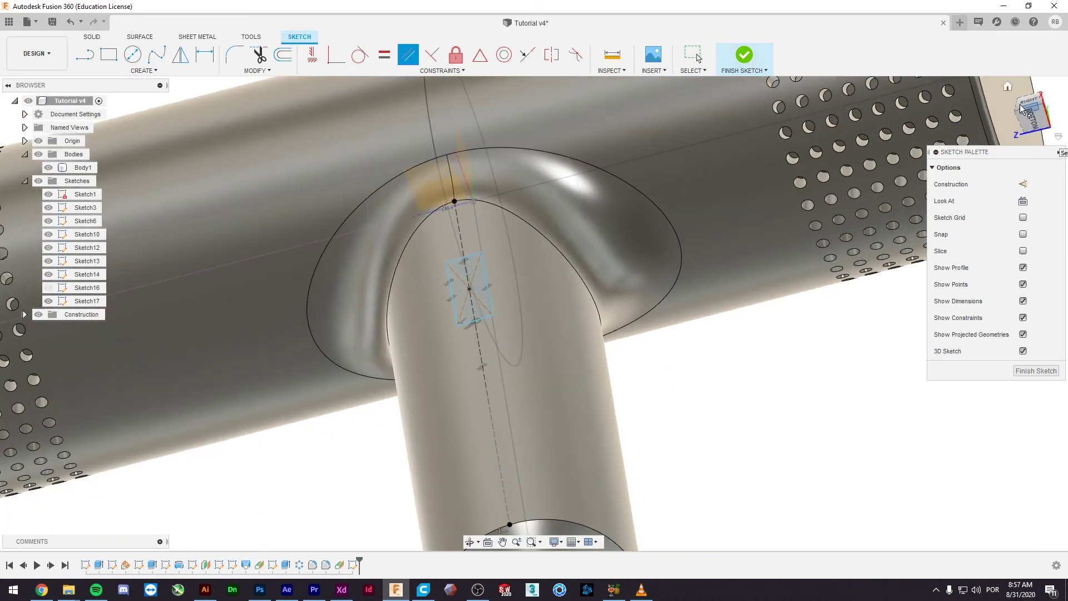
pyautogui.click(1020, 113)
pyautogui.scroll(-2, 663, 421)
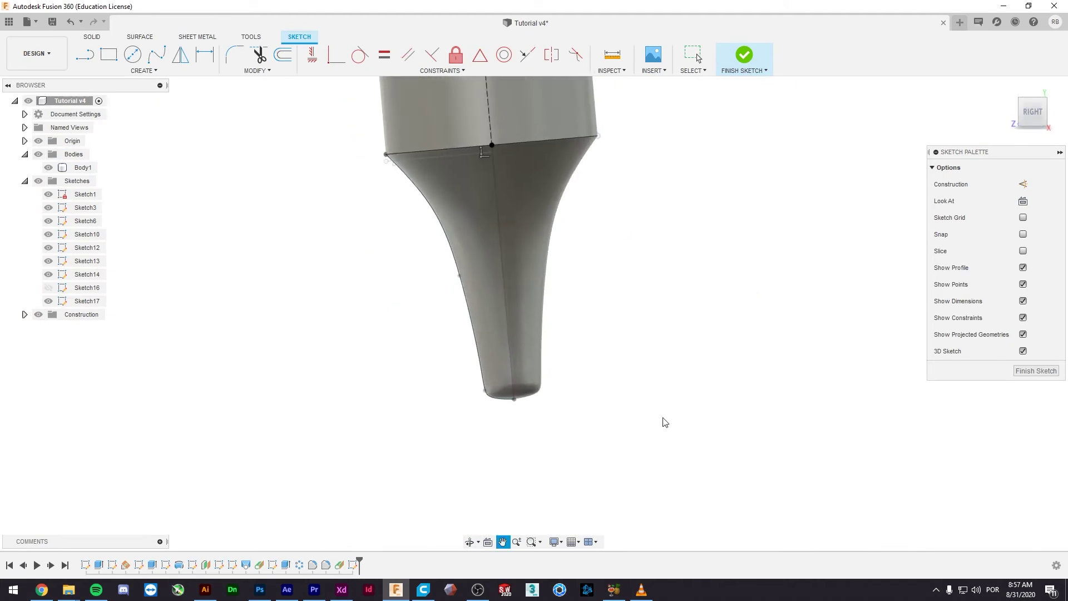
pyautogui.scroll(-2, 636, 341)
pyautogui.scroll(-2, 634, 333)
pyautogui.scroll(-2, 629, 212)
pyautogui.scroll(3, 559, 176)
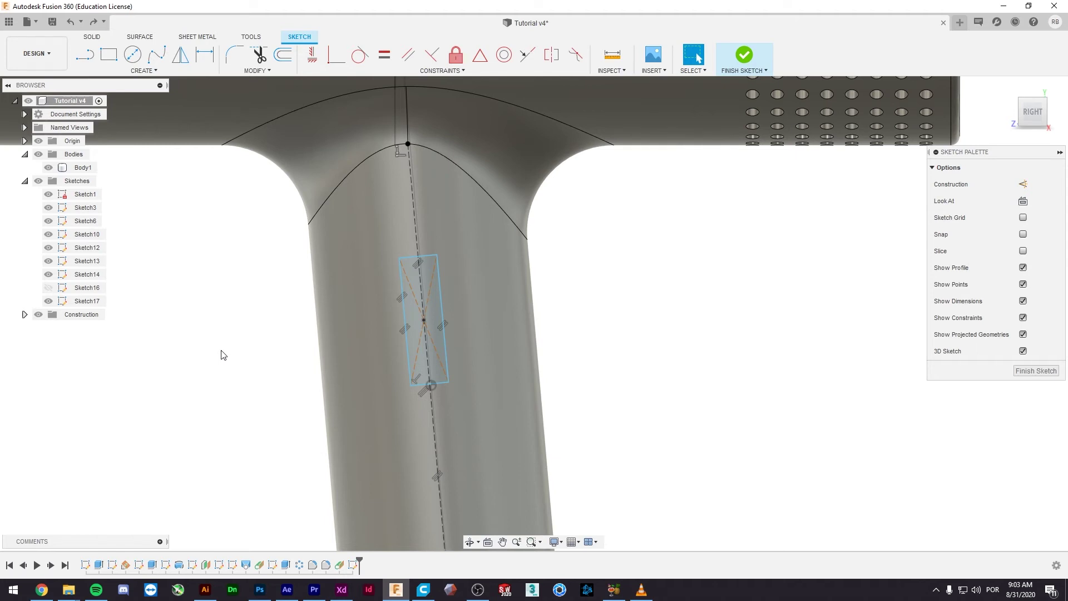
pyautogui.scroll(-2, 421, 392)
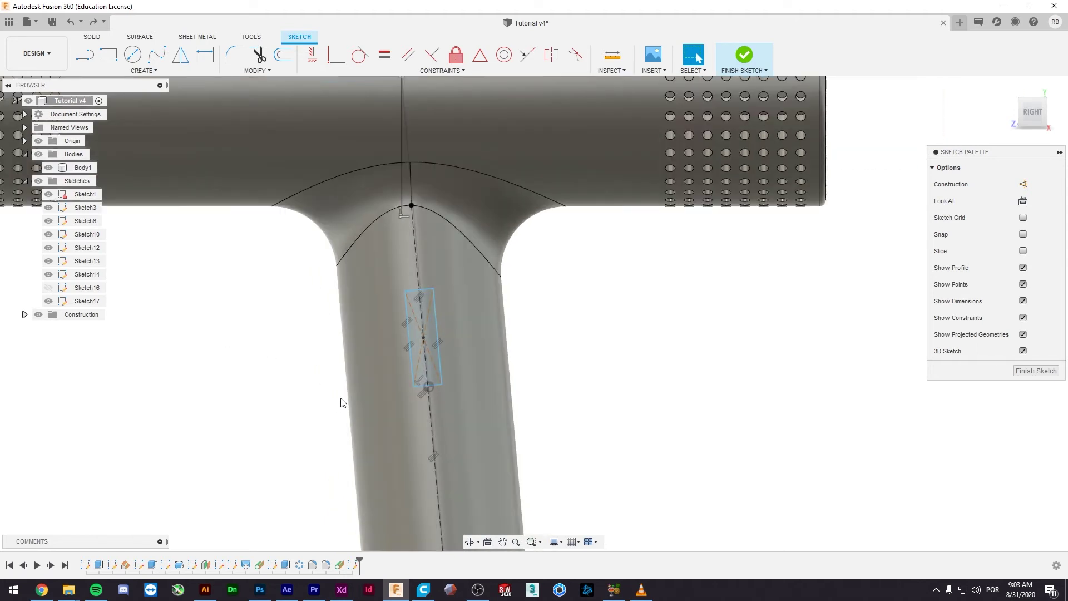
pyautogui.moveTo(344, 403)
pyautogui.mouseDown(button='middle')
pyautogui.moveTo(366, 335)
pyautogui.moveTo(411, 292)
pyautogui.mouseUp(button='middle')
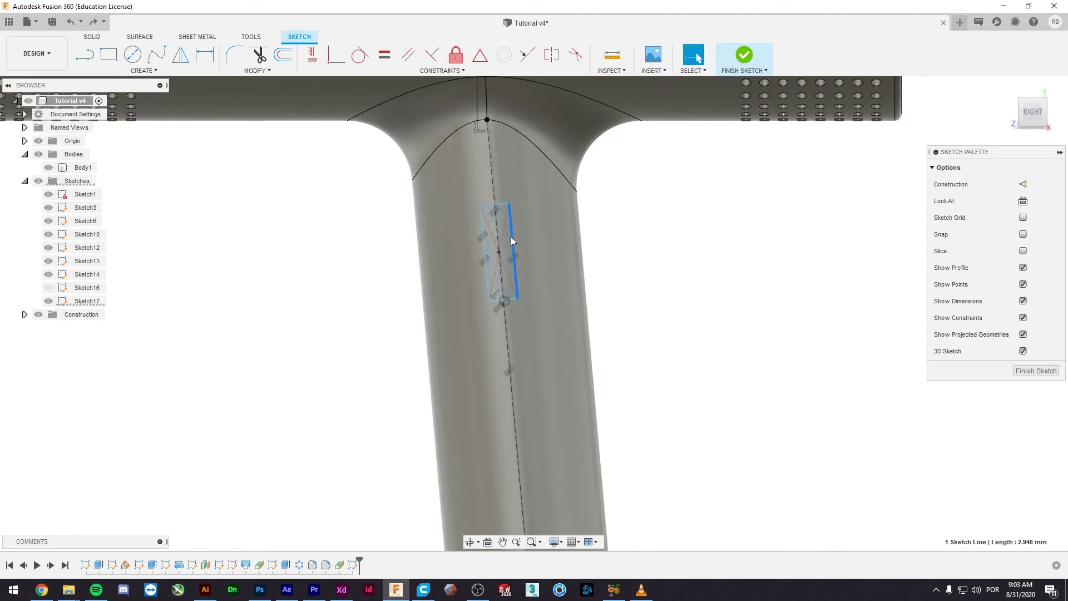
pyautogui.doubleClick(486, 221)
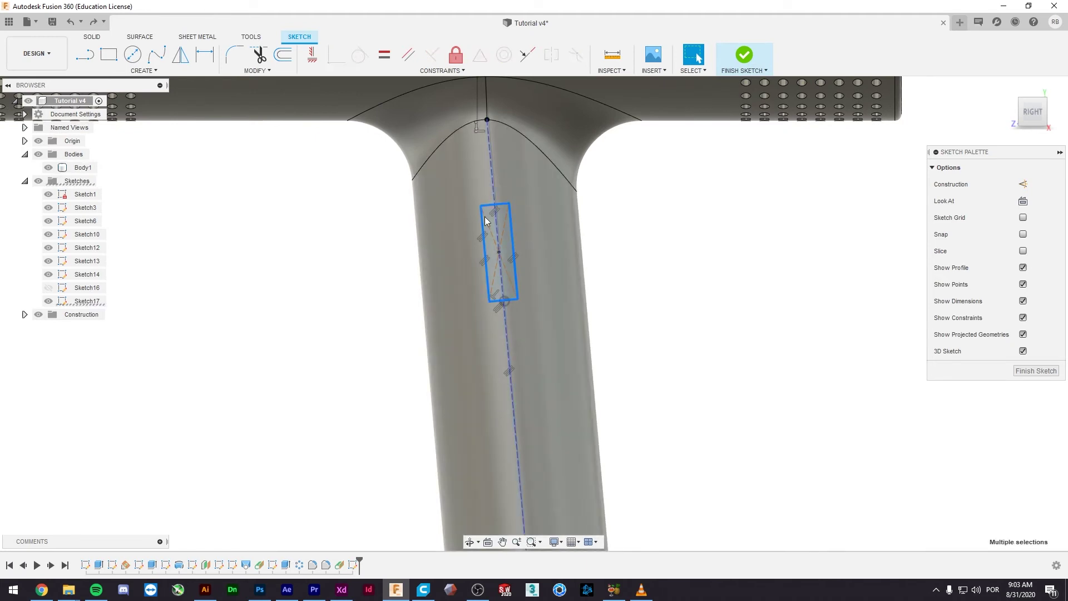
# - Start a rectangular pattern of the slot rectangle along the handle's dashed centre line
pyautogui.click(143, 71)
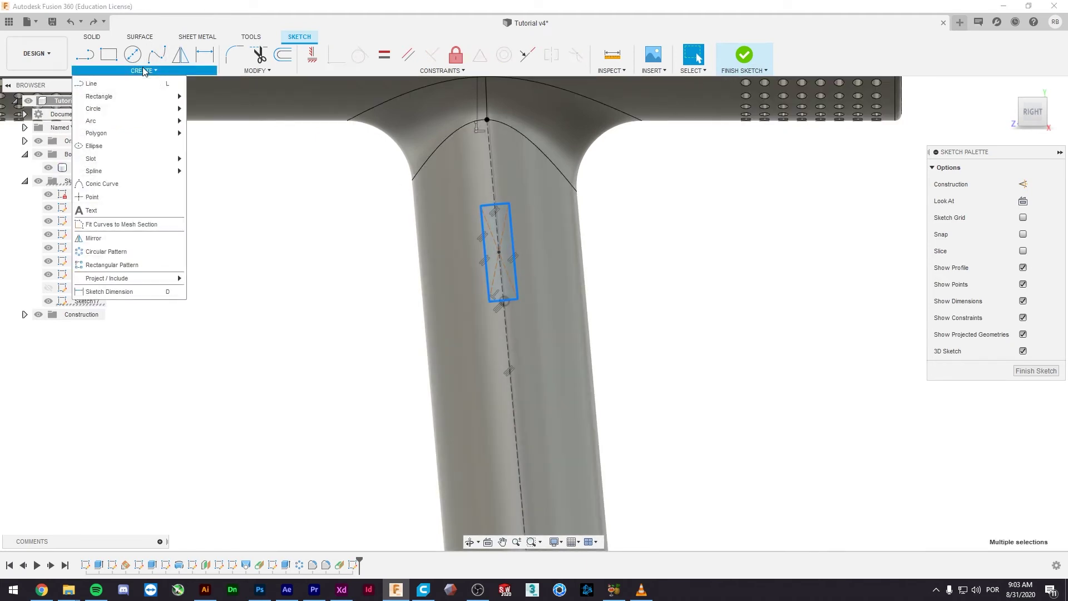
pyautogui.click(141, 266)
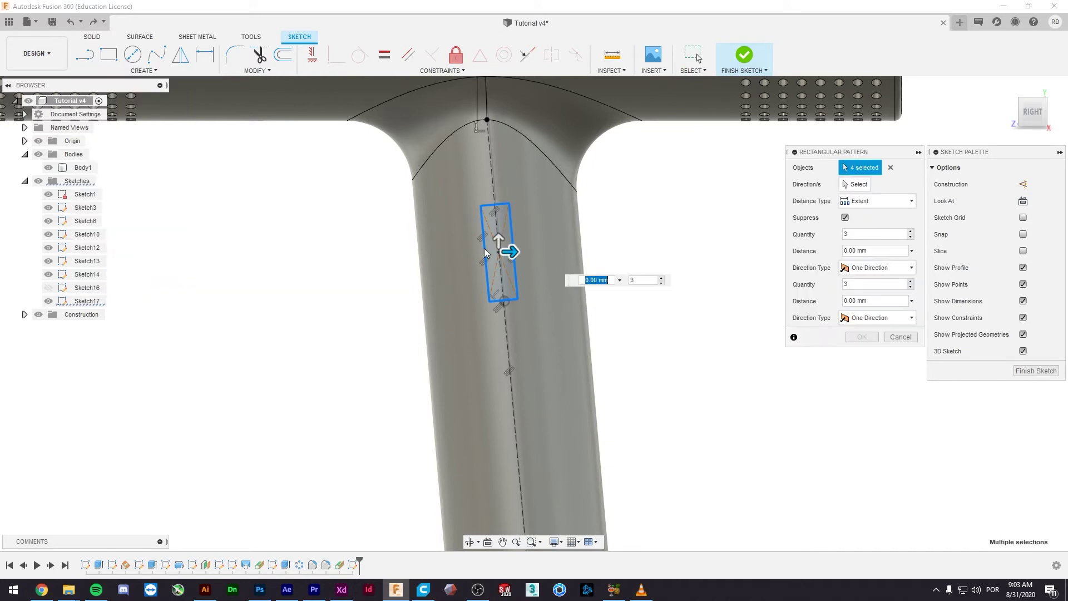
pyautogui.moveTo(507, 248); pyautogui.dragTo(502, 469)
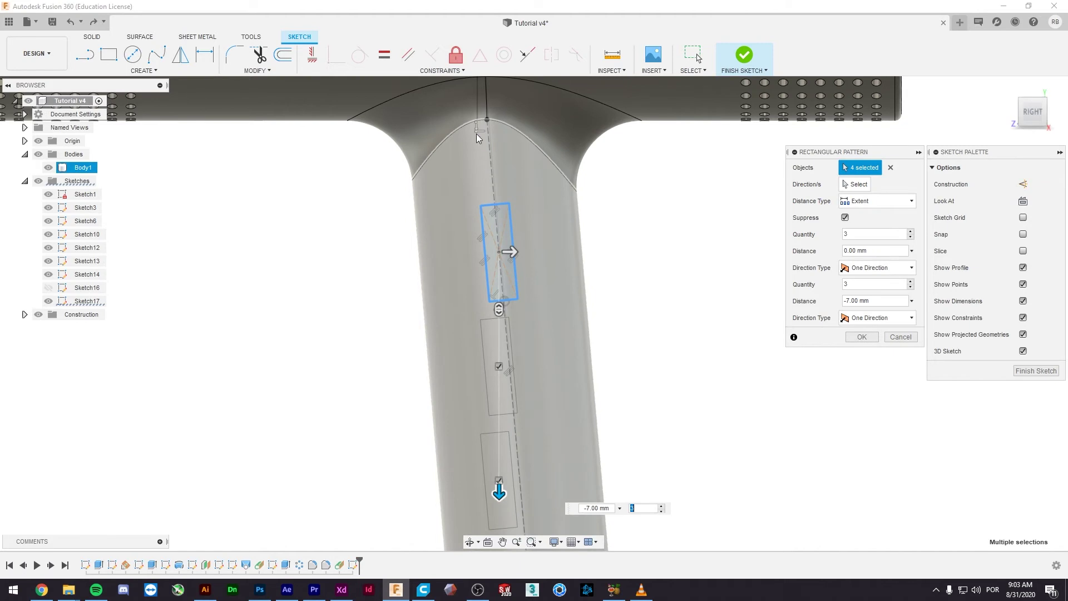
pyautogui.scroll(-2, 523, 338)
pyautogui.scroll(-2, 612, 322)
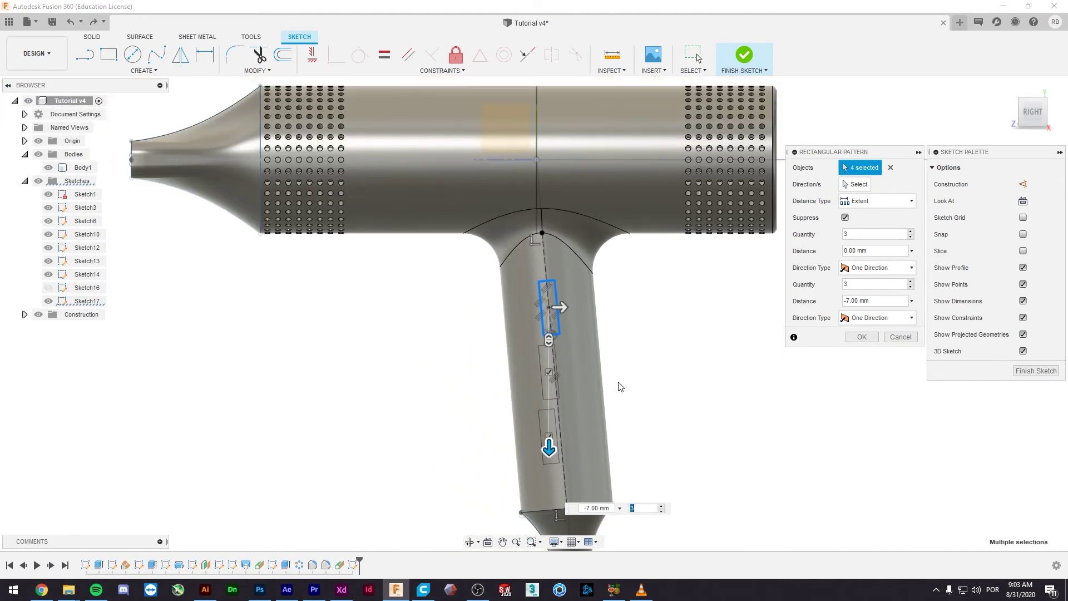
pyautogui.scroll(1, 629, 350)
pyautogui.scroll(-1, 546, 307)
pyautogui.scroll(1, 546, 307)
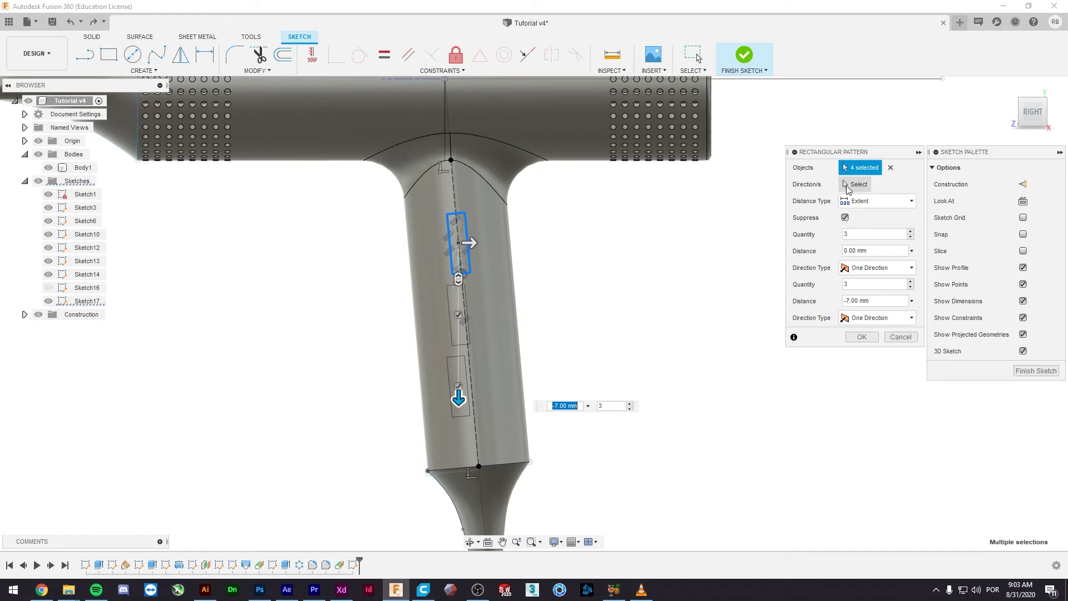
pyautogui.click(847, 188)
pyautogui.click(455, 193)
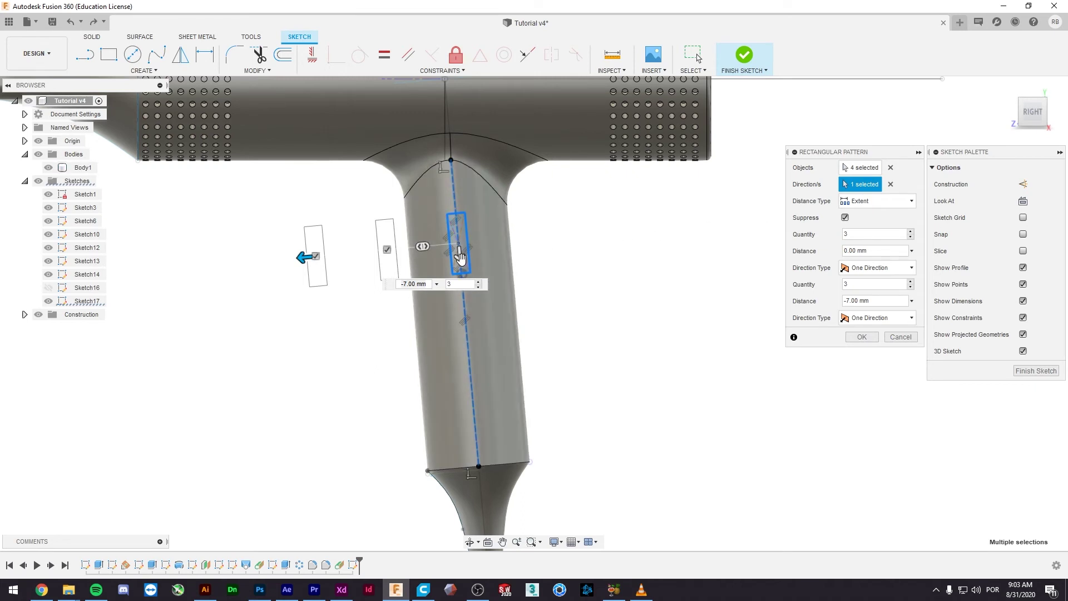
# - Set the pattern to 2 copies at 5.00 mm spacing with one sideways copy
pyautogui.moveTo(459, 255); pyautogui.dragTo(470, 400)
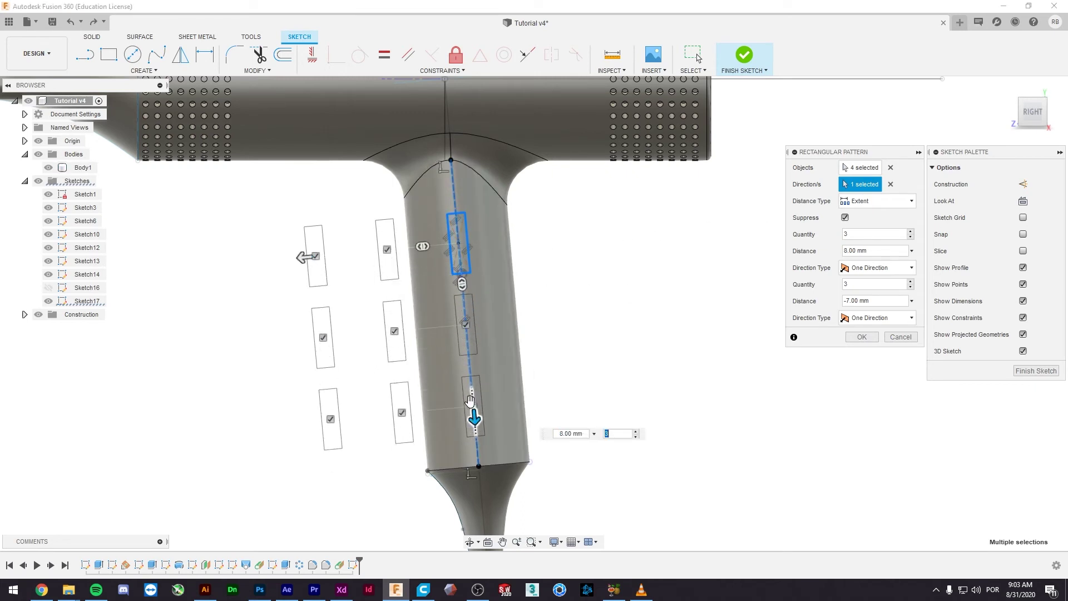
pyautogui.moveTo(462, 283); pyautogui.dragTo(470, 344)
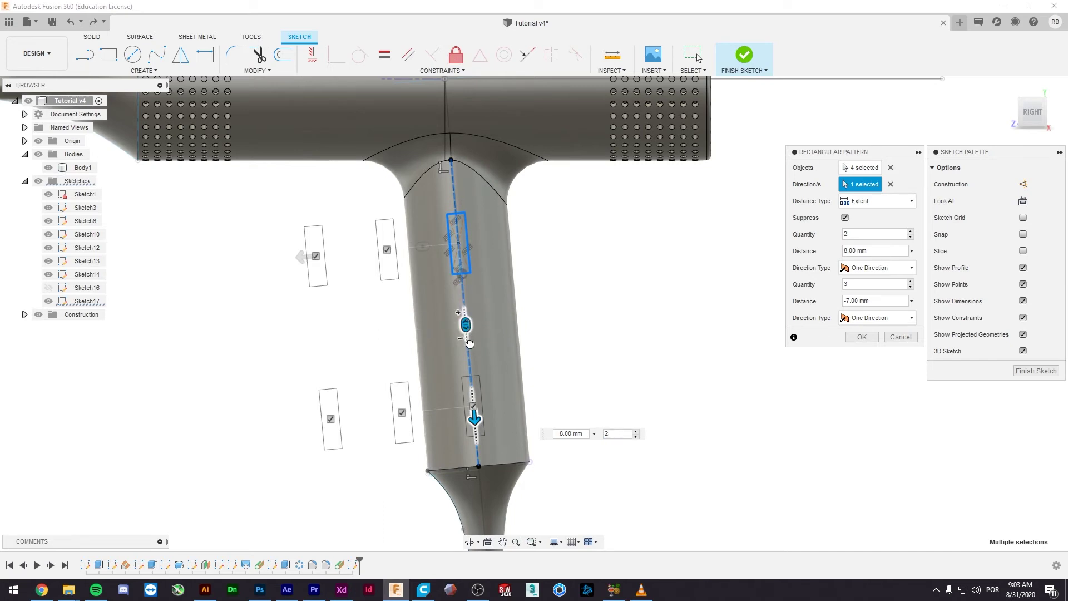
pyautogui.moveTo(423, 246); pyautogui.dragTo(370, 254)
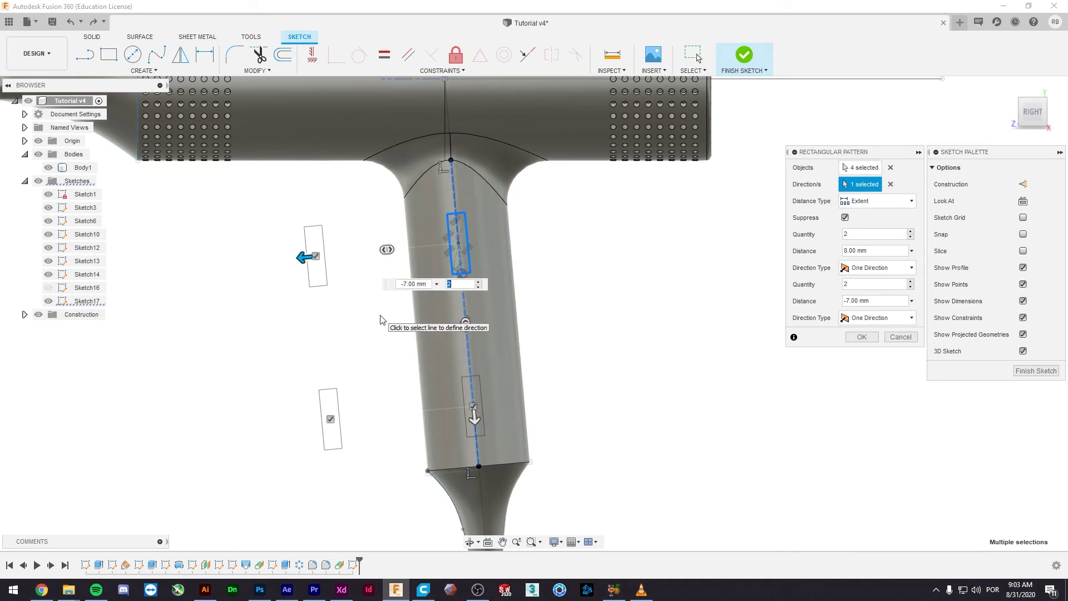
pyautogui.moveTo(474, 417)
pyautogui.mouseDown()
pyautogui.moveTo(465, 377)
pyautogui.moveTo(472, 397)
pyautogui.mouseUp()
pyautogui.moveTo(464, 304); pyautogui.dragTo(461, 278)
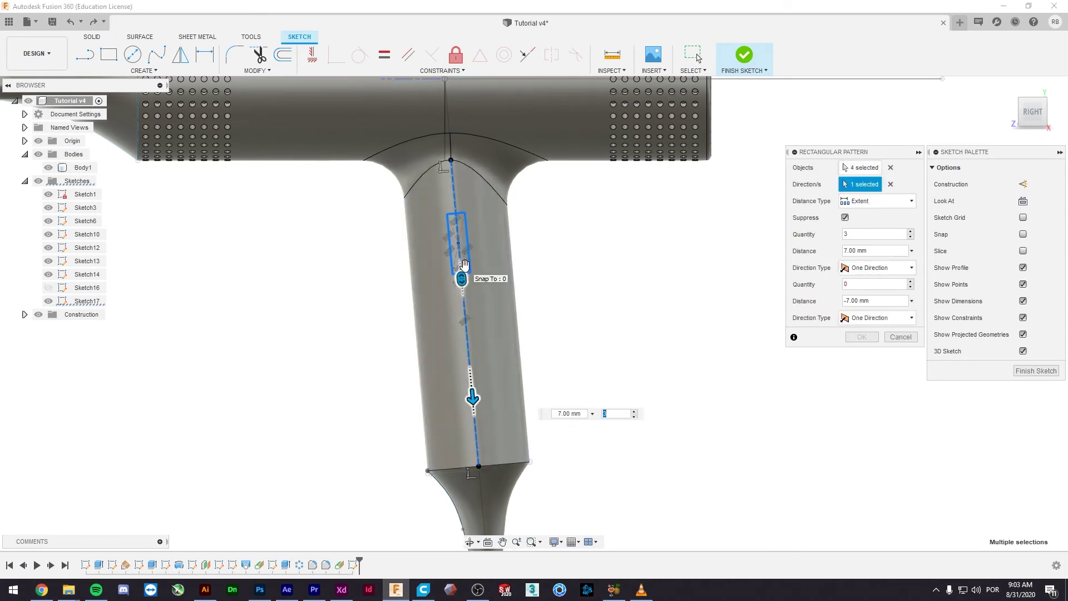
pyautogui.click(846, 283)
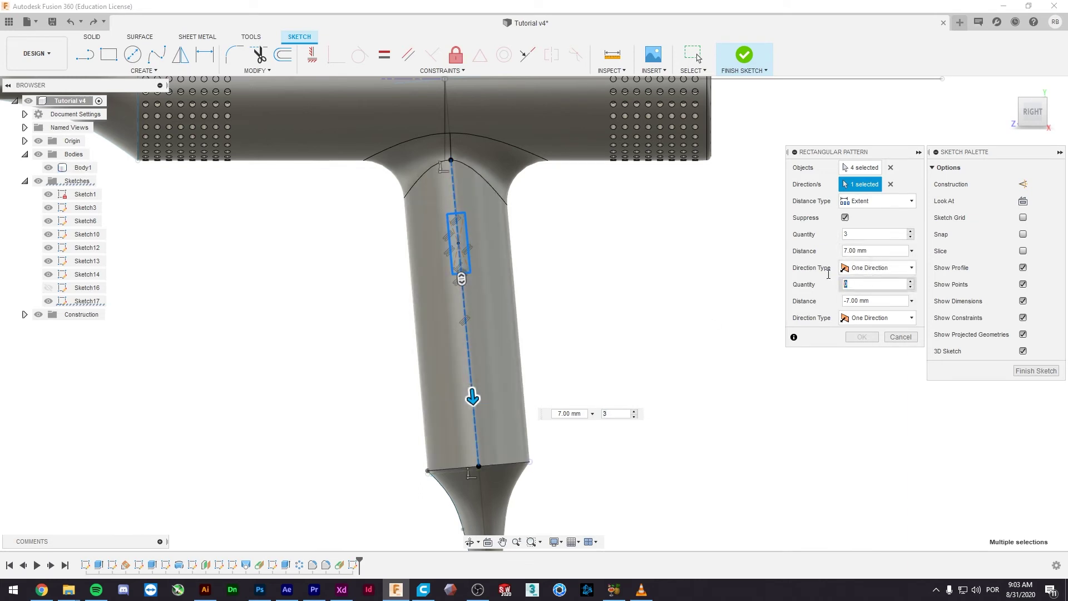
pyautogui.write('1')
pyautogui.click(842, 234)
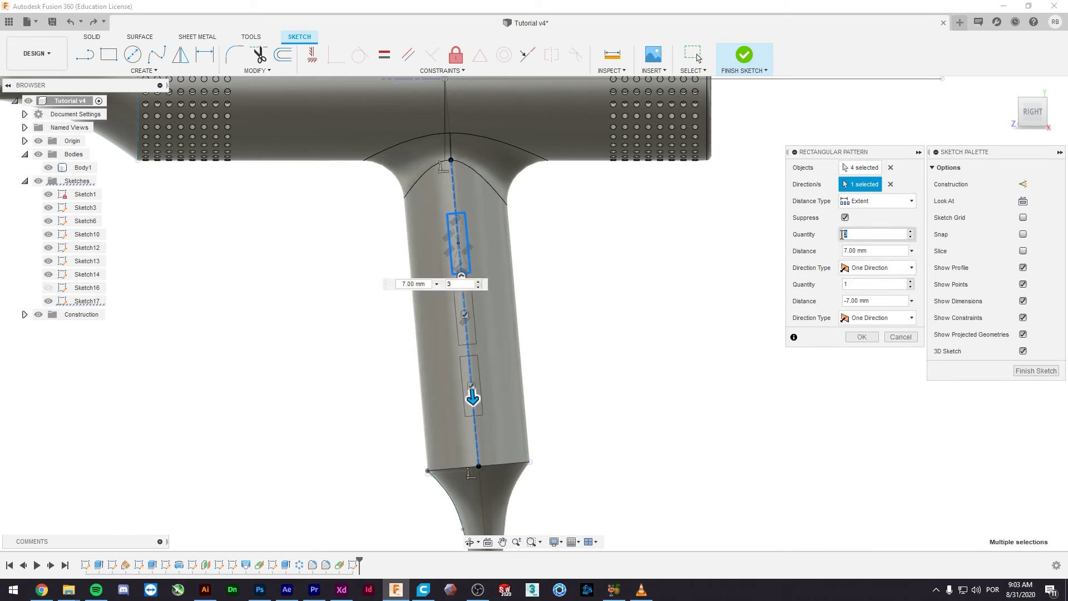
pyautogui.write('1')
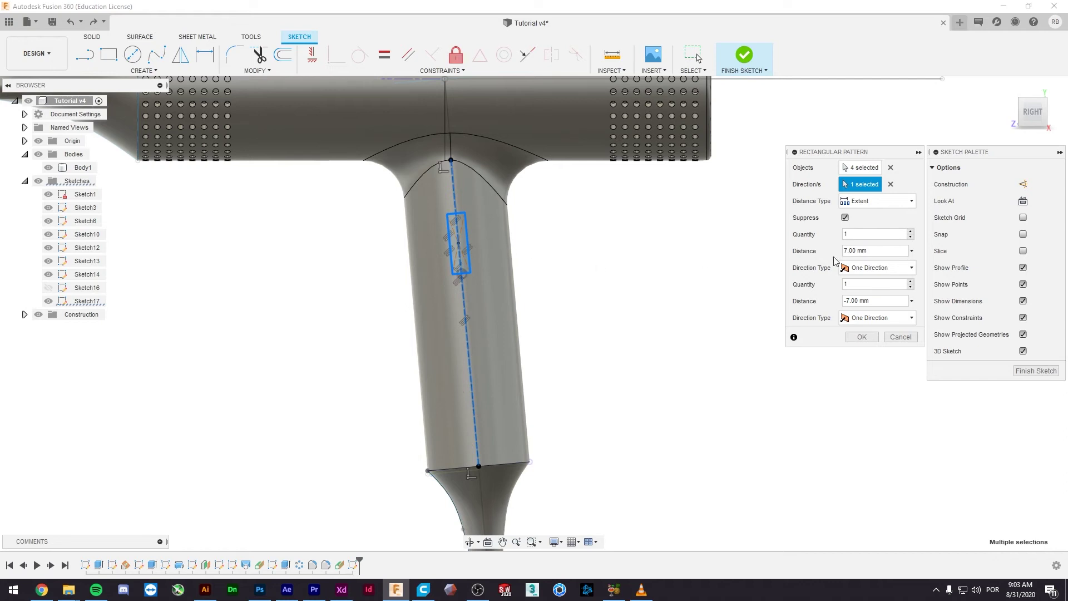
pyautogui.press('Left')
pyautogui.write('2')
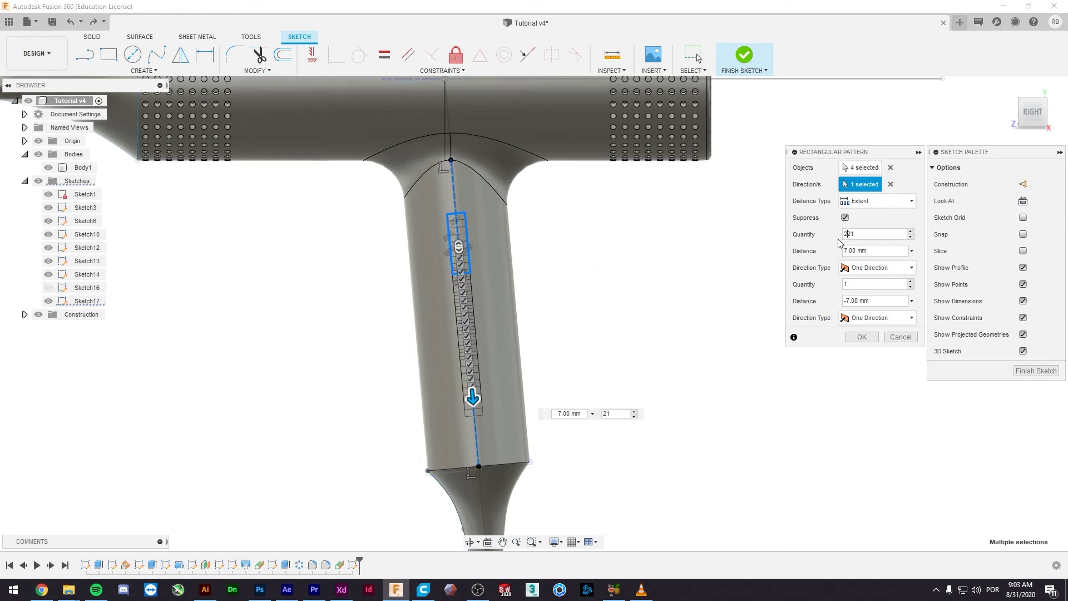
pyautogui.press('Delete')
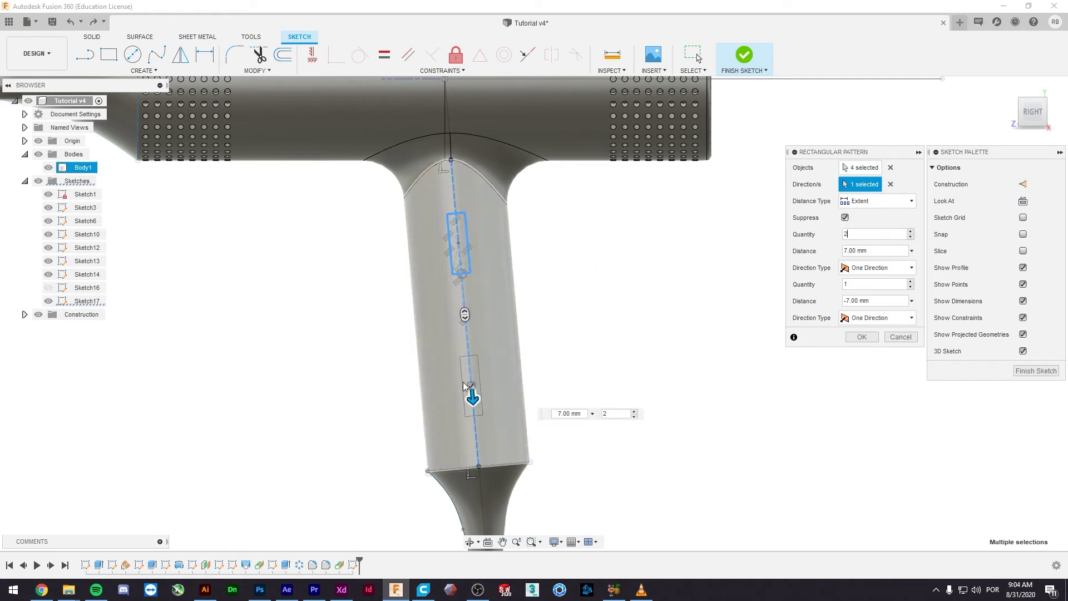
pyautogui.moveTo(465, 385); pyautogui.dragTo(467, 349)
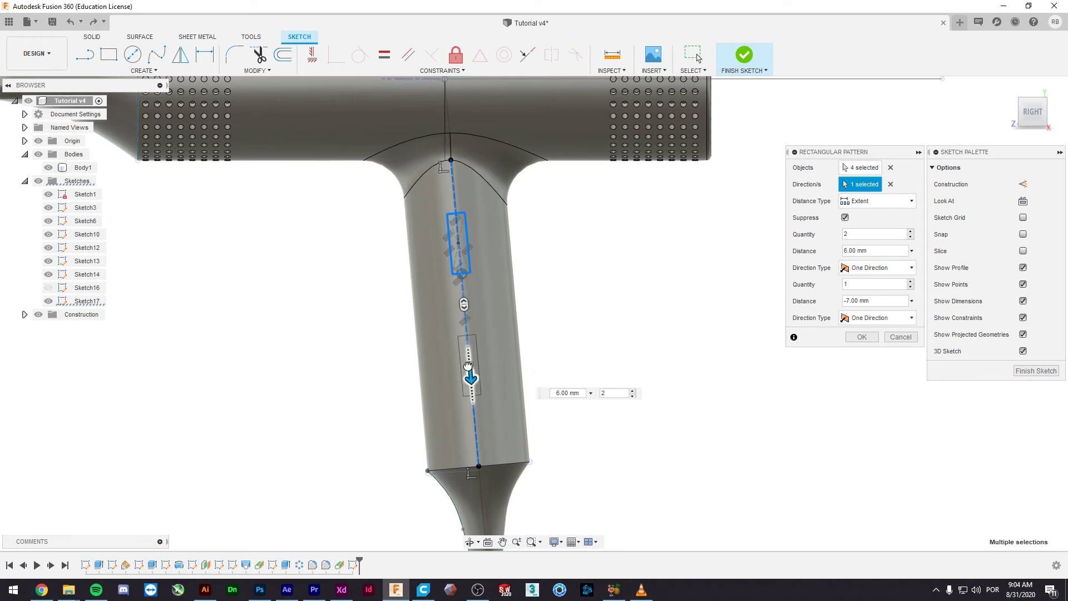
# - Confirm the two-slot rectangular pattern and bring up the hair dryer reference photo
pyautogui.keyDown('shift'); pyautogui.moveTo(469, 359); pyautogui.dragTo(693, 335, button='middle'); pyautogui.keyUp('shift')
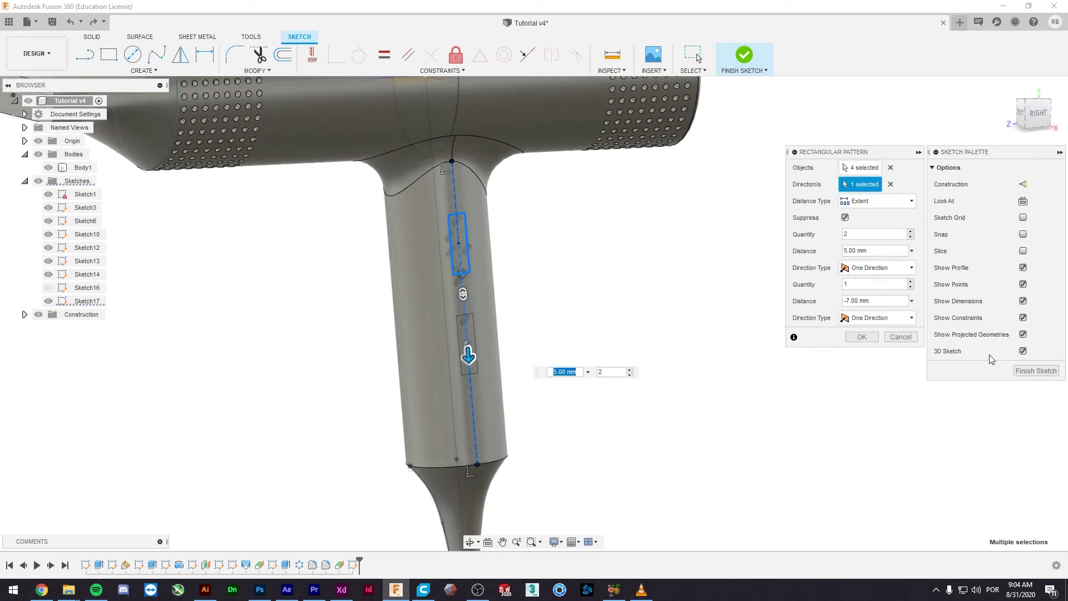
pyautogui.click(862, 337)
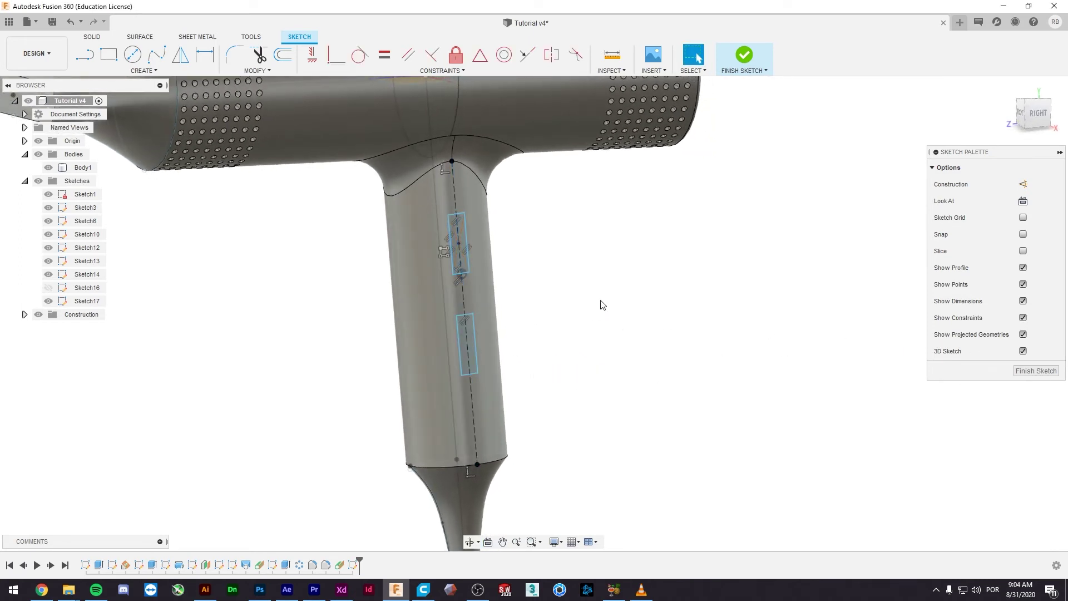
pyautogui.moveTo(472, 297)
pyautogui.keyDown('shift'); pyautogui.mouseDown(button='middle')
pyautogui.moveTo(439, 262)
pyautogui.moveTo(455, 223)
pyautogui.mouseUp(button='middle'); pyautogui.keyUp('shift')
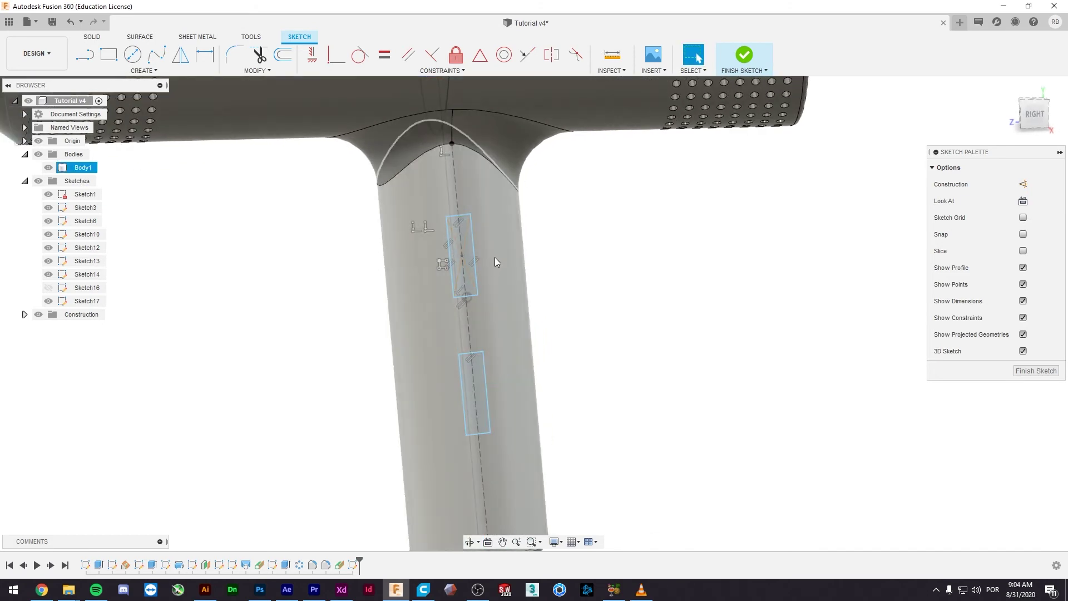
pyautogui.click(41, 590)
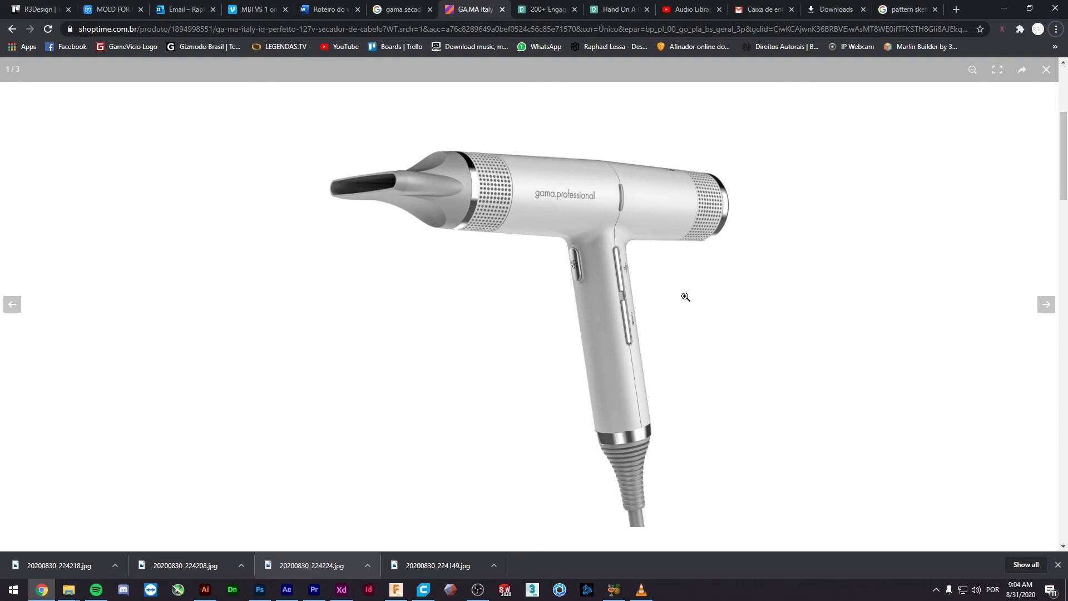
# - Return from the reference photo's handle buttons to the Fusion 360 model
pyautogui.hotkey('alt', 'Tab')
pyautogui.hotkey('alt', 'Tab')
pyautogui.hotkey('alt', 'Tab')
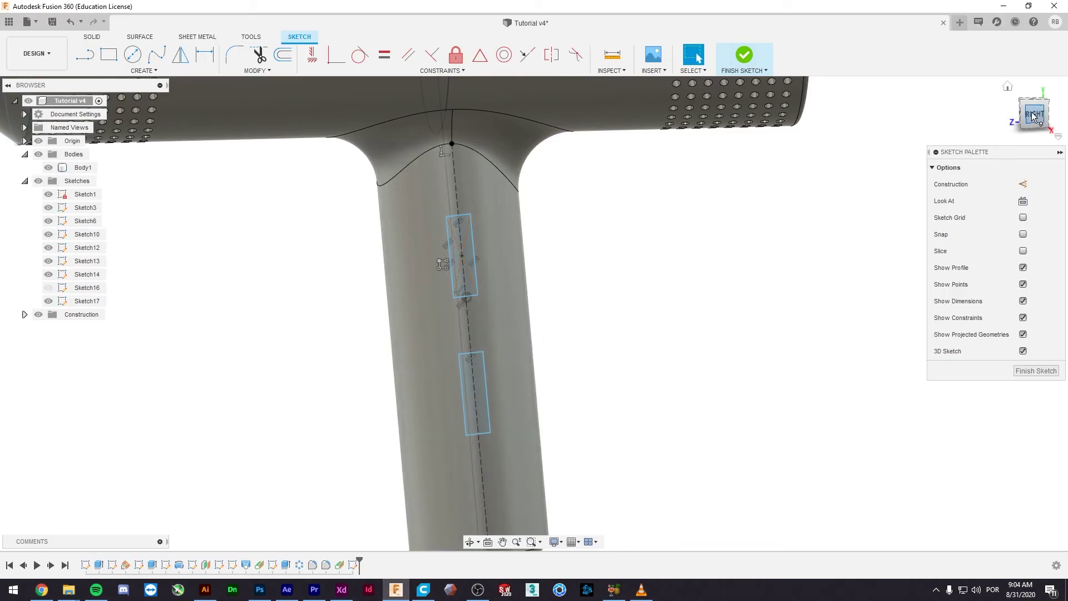
# - Place a Center Rectangle's centre on the handle's centre line between the two slots
pyautogui.moveTo(646, 328); pyautogui.dragTo(617, 252, button='middle')
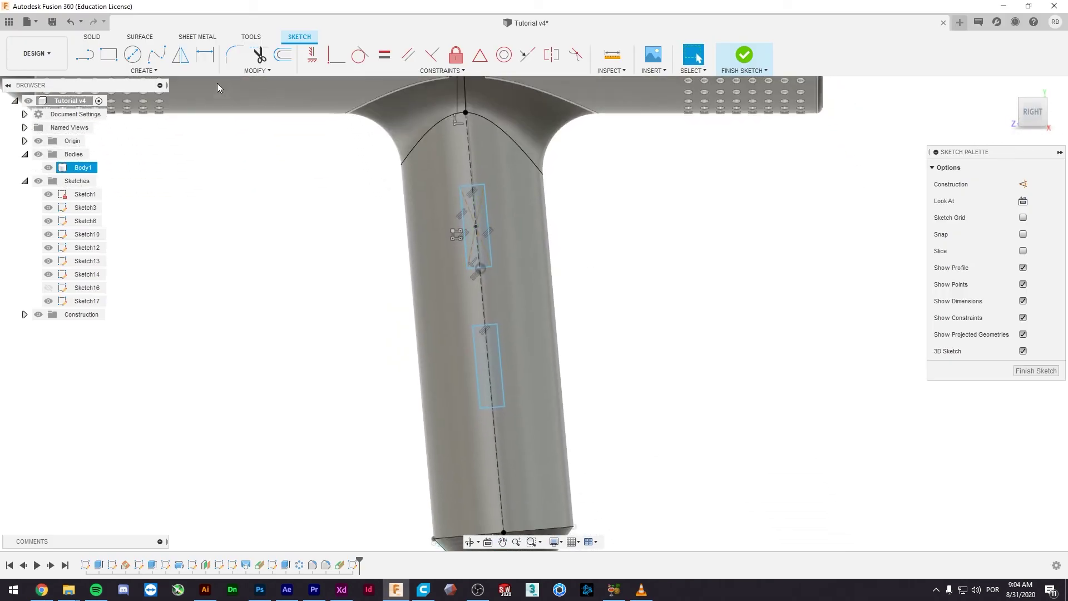
pyautogui.click(112, 57)
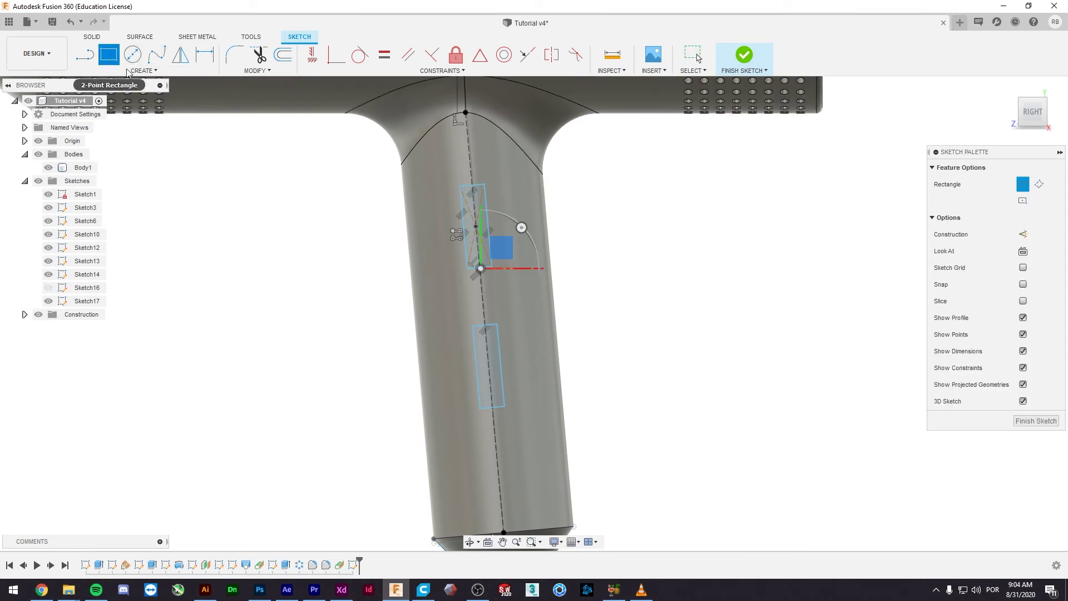
pyautogui.click(144, 72)
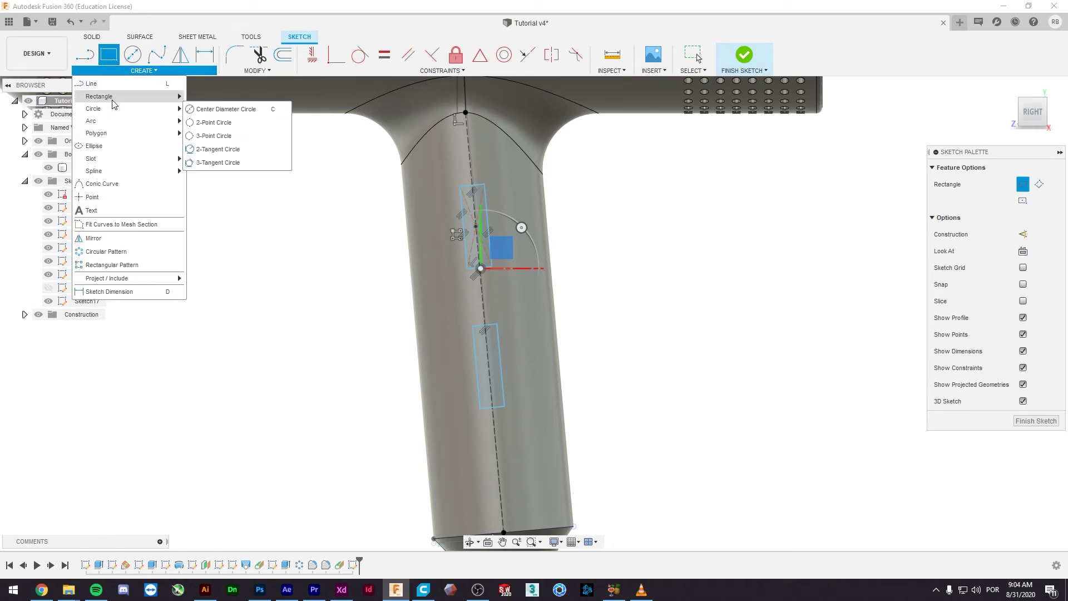
pyautogui.moveTo(99, 96)
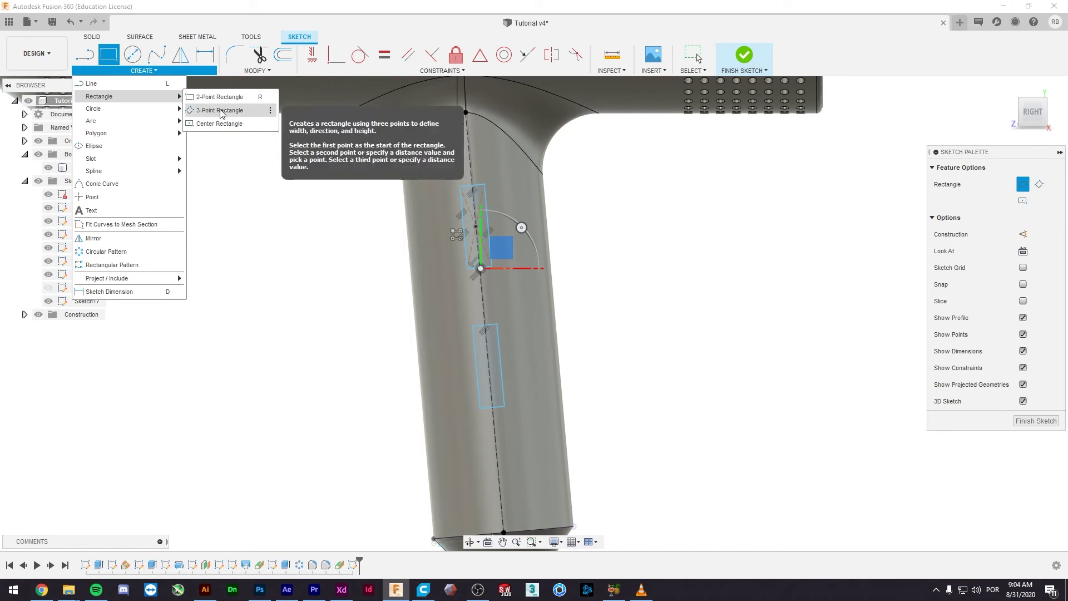
pyautogui.click(215, 123)
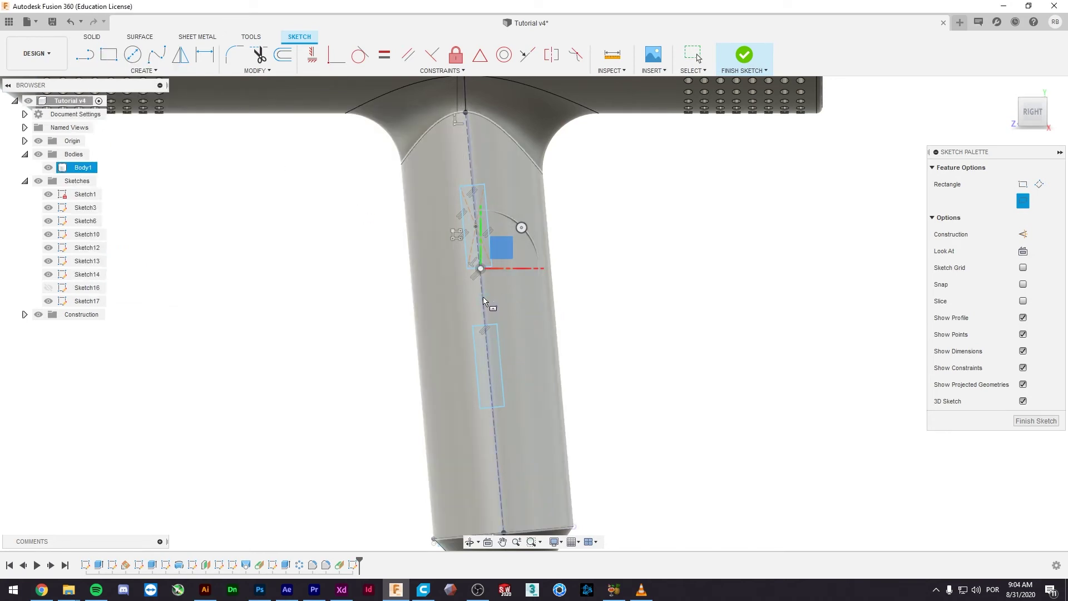
pyautogui.click(482, 297)
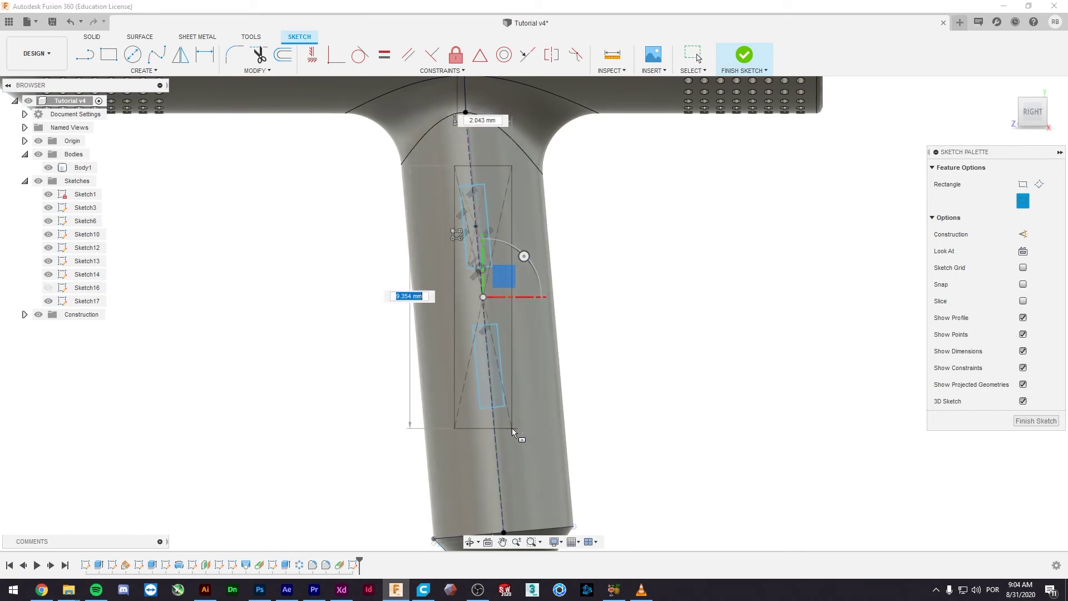
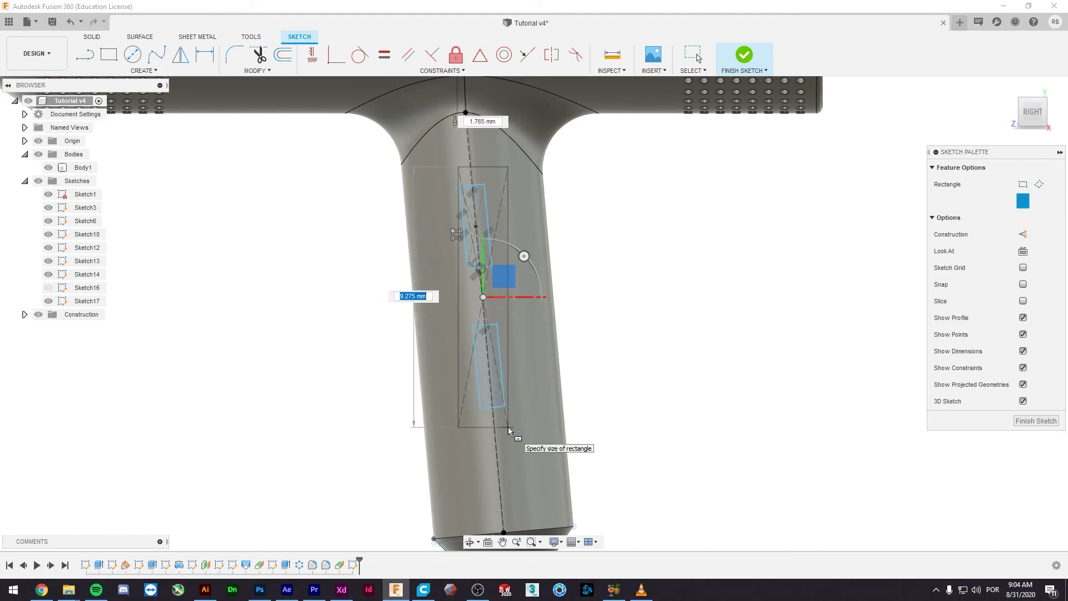
# - Draw the outer rectangle around both slots, replacing its horizontal constraint with perpendicular-to-centre-line
pyautogui.click(508, 426)
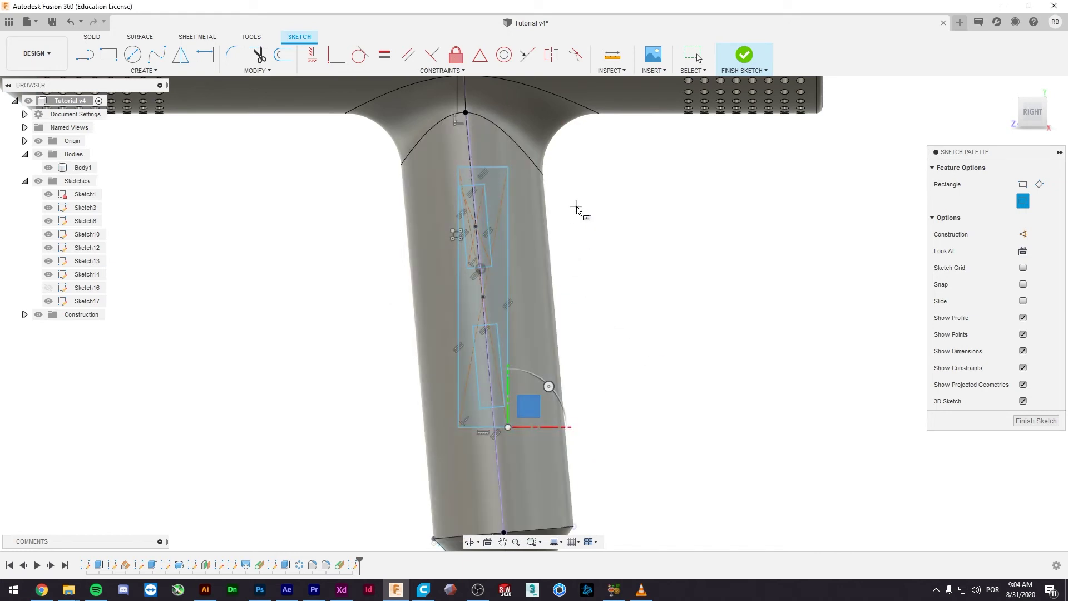
pyautogui.press('Escape')
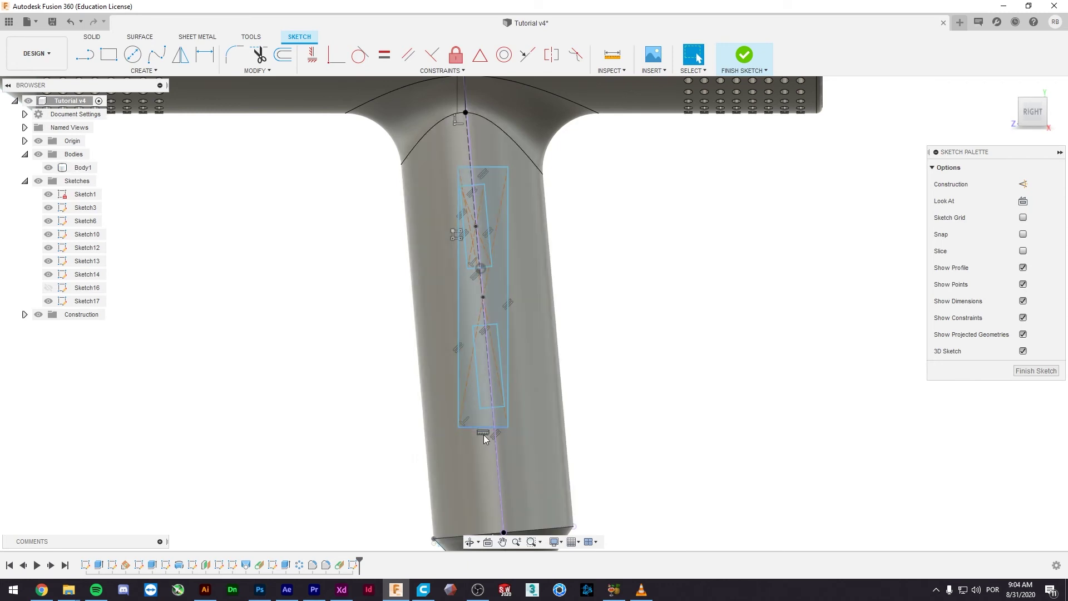
pyautogui.click(483, 432)
pyautogui.press('Delete')
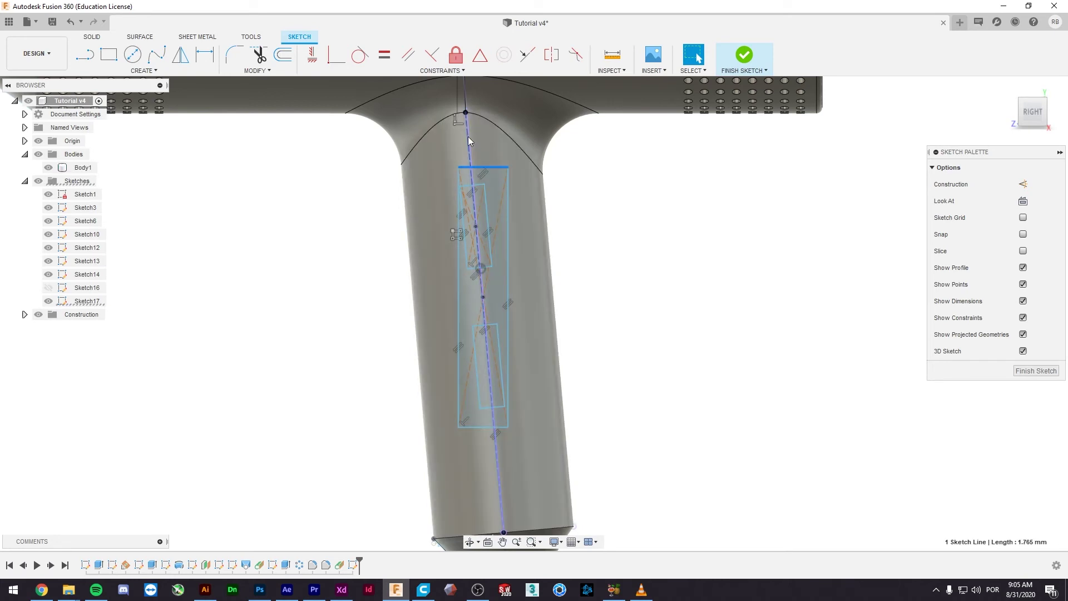
pyautogui.click(468, 141)
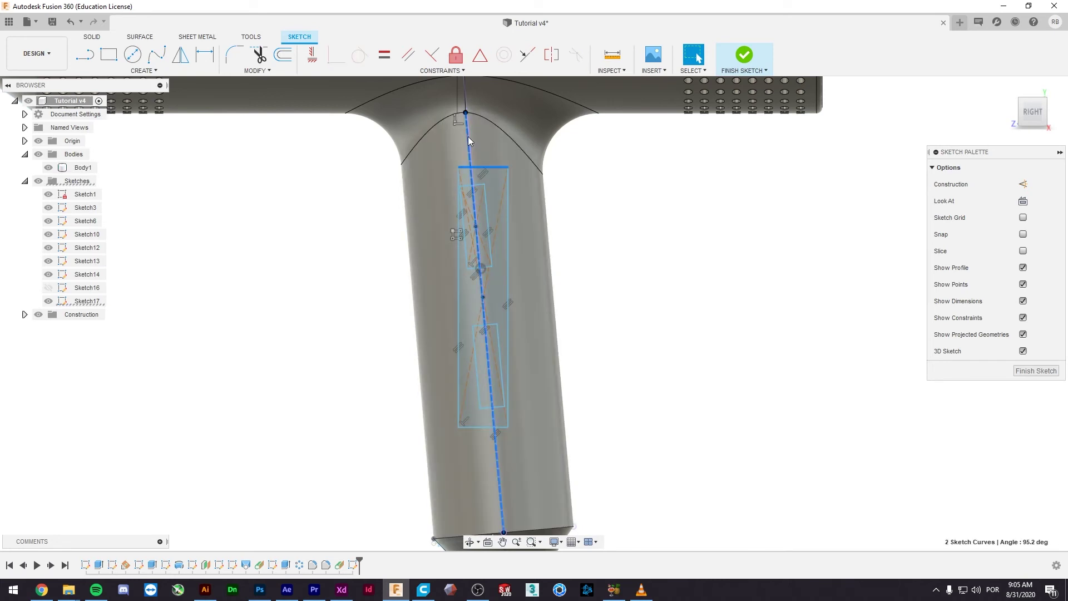
pyautogui.click(432, 57)
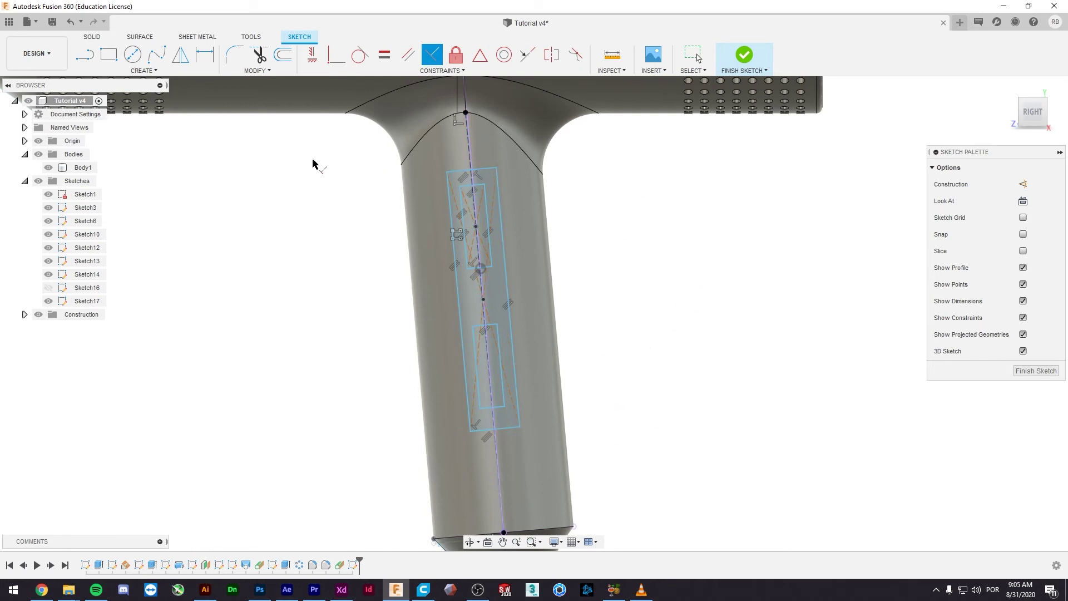
# - Dimension a 0.5 mm gap between the outer rectangle's and slot's top edges
pyautogui.press('Escape')
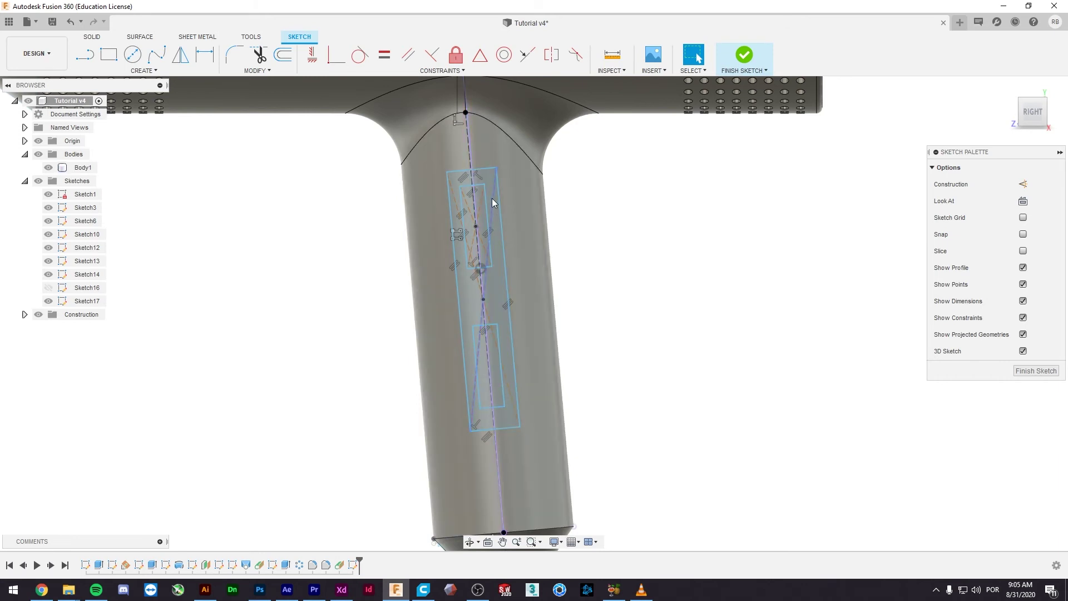
pyautogui.click(205, 54)
pyautogui.click(468, 170)
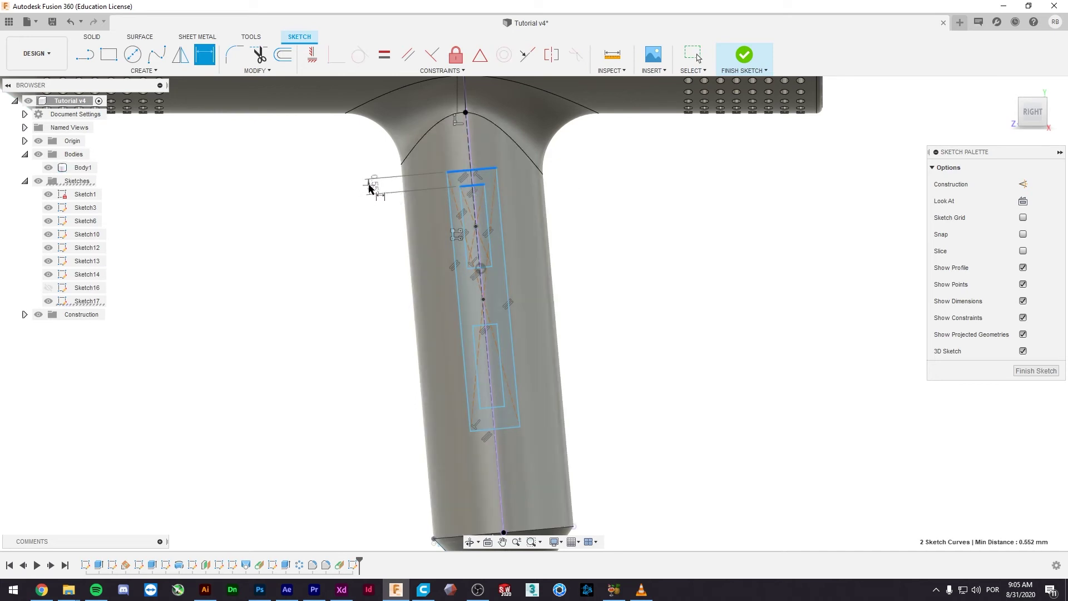
pyautogui.click(343, 217)
pyautogui.write('0.5c')
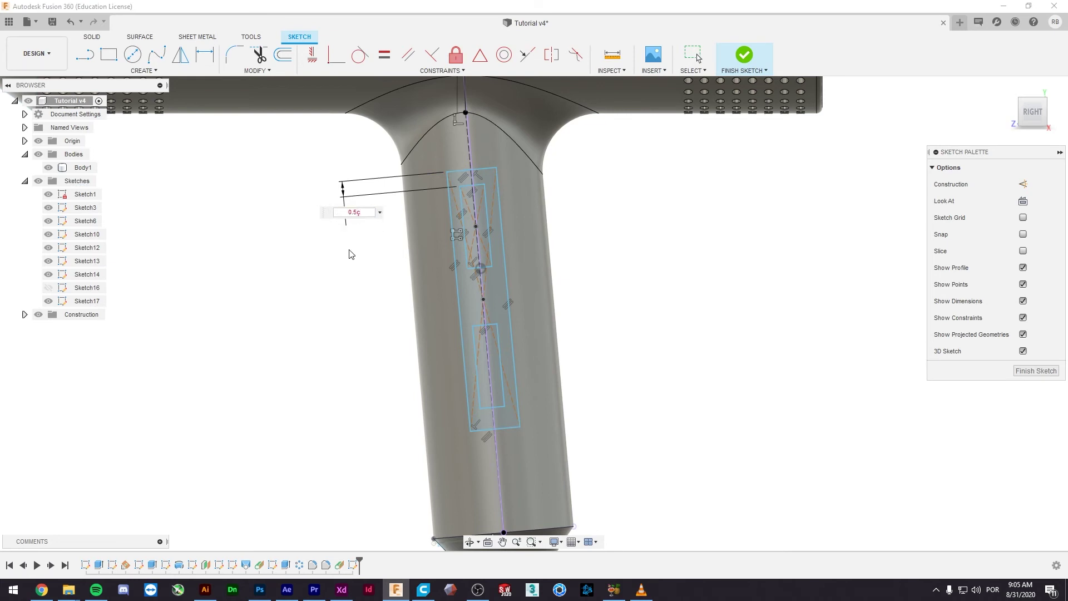
pyautogui.press('Return')
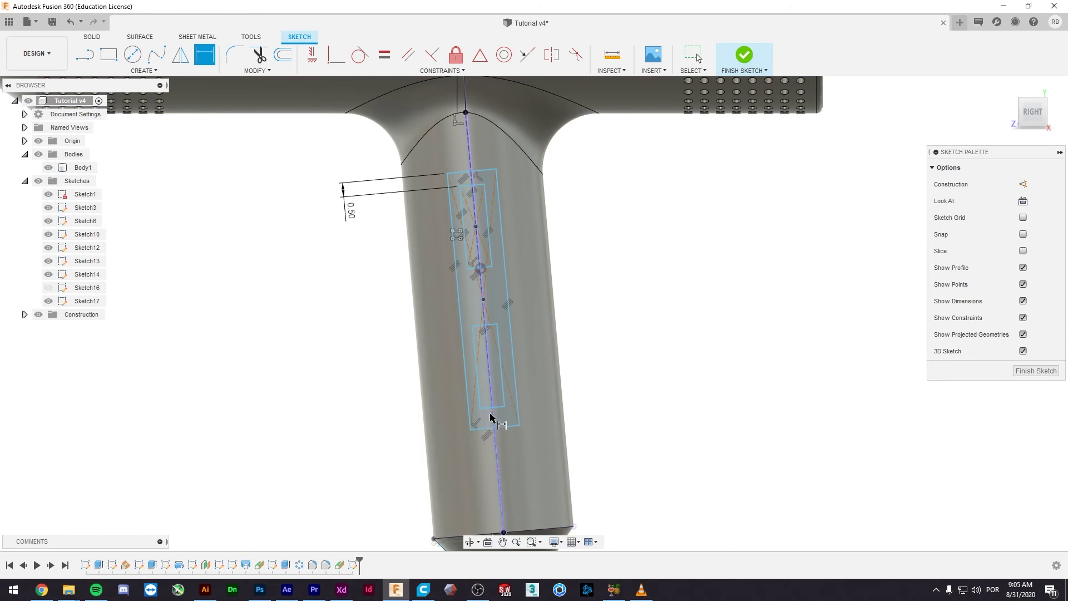
# - Dimension a 0.5 mm gap between the slot's and outer rectangle's bottom edges
pyautogui.click(488, 410)
pyautogui.click(488, 427)
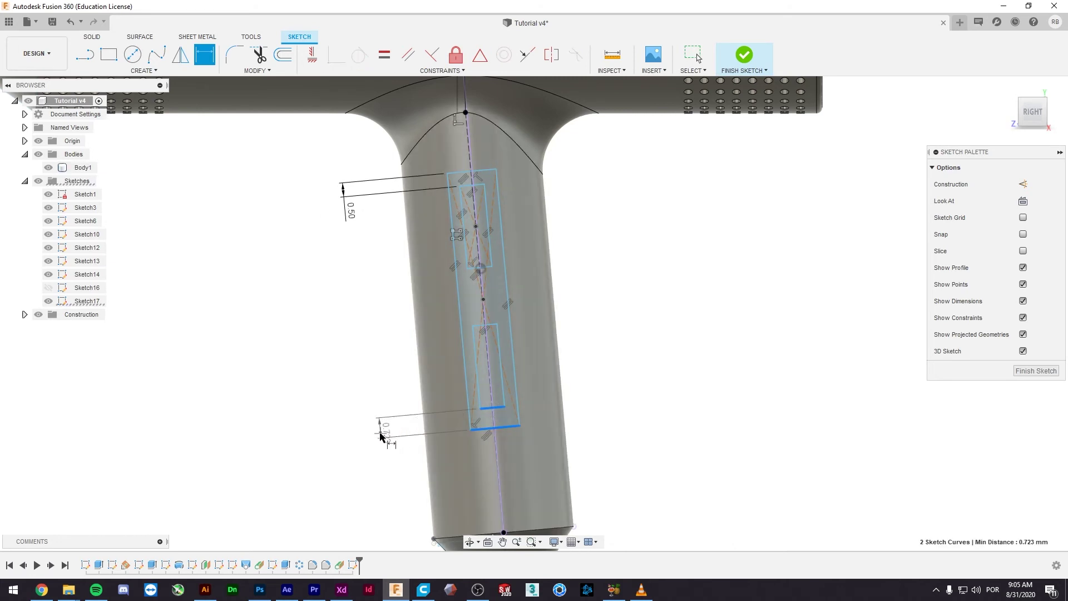
pyautogui.click(378, 441)
pyautogui.moveTo(391, 433); pyautogui.dragTo(393, 437)
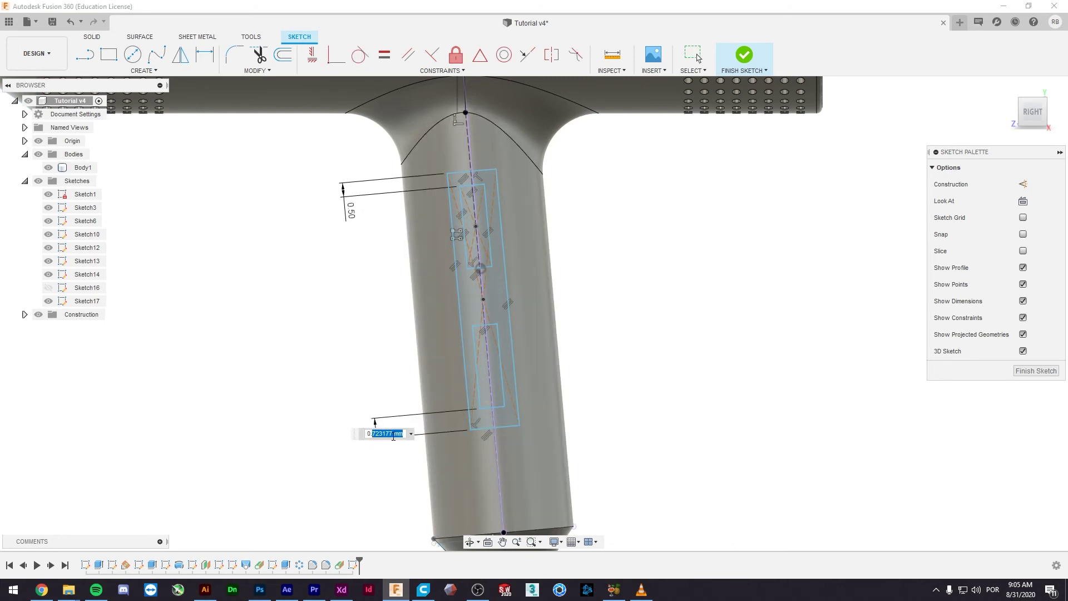
pyautogui.write('0.5')
pyautogui.press('Return')
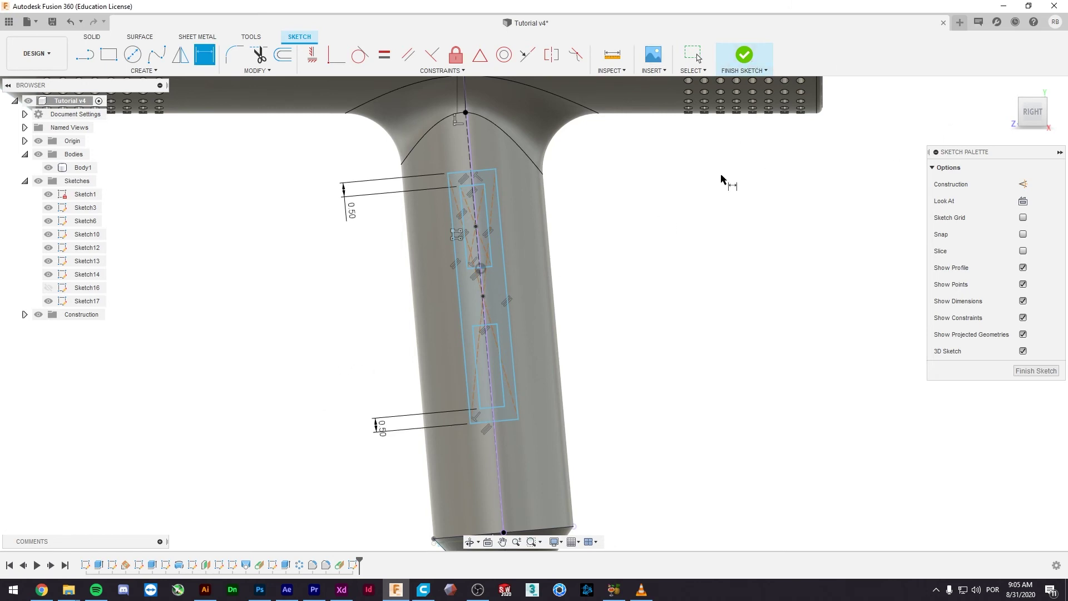
pyautogui.press('Escape')
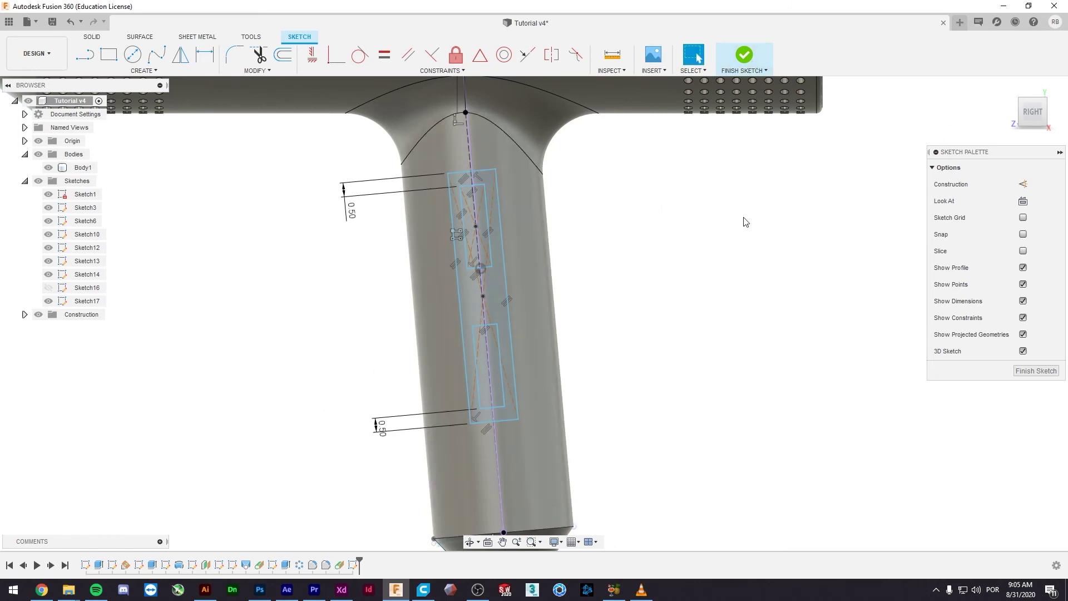
pyautogui.hotkey('alt', 'Tab')
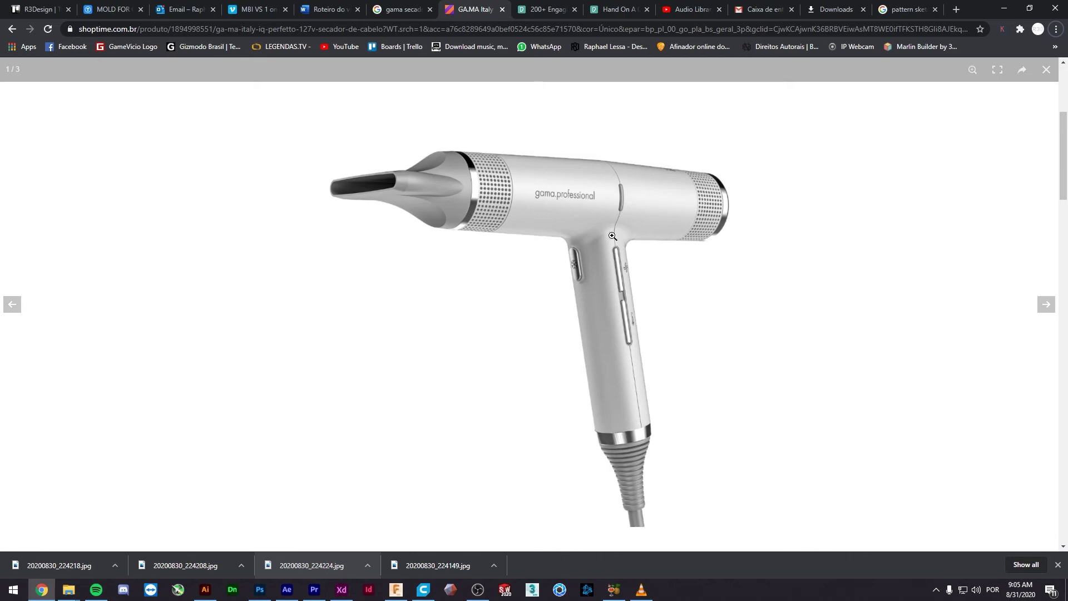
# - Return from the Chrome hair dryer photo to the Fusion 360 handle sketch
pyautogui.hotkey('alt', 'Tab')
pyautogui.hotkey('alt', 'Tab')
pyautogui.hotkey('alt', 'Tab')
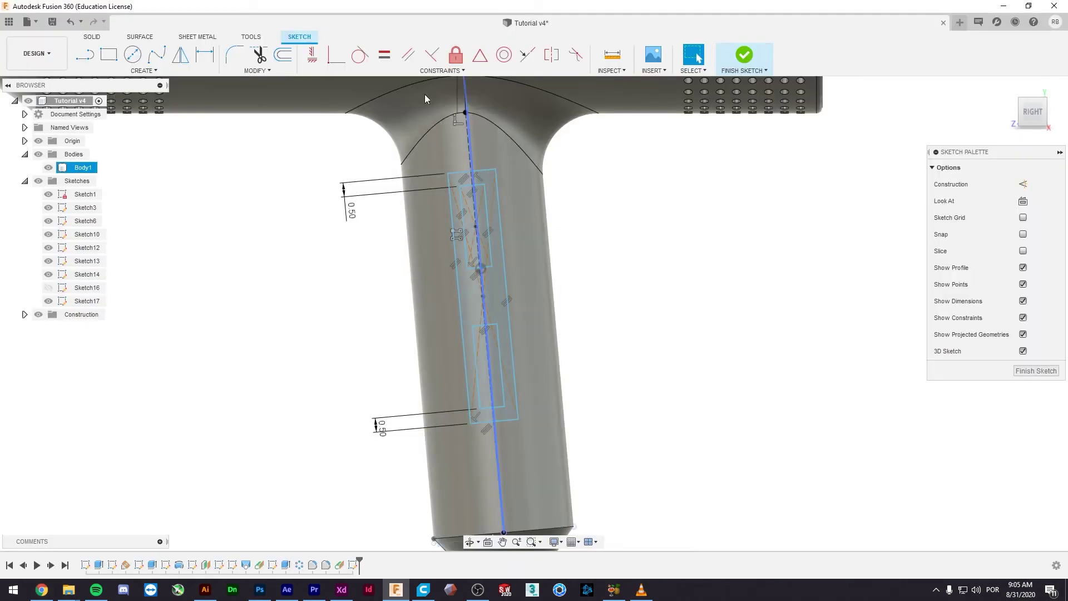
# - Fillet all four outer rectangle corners at 0.50 mm and finish the panel sketch
pyautogui.press('Escape')
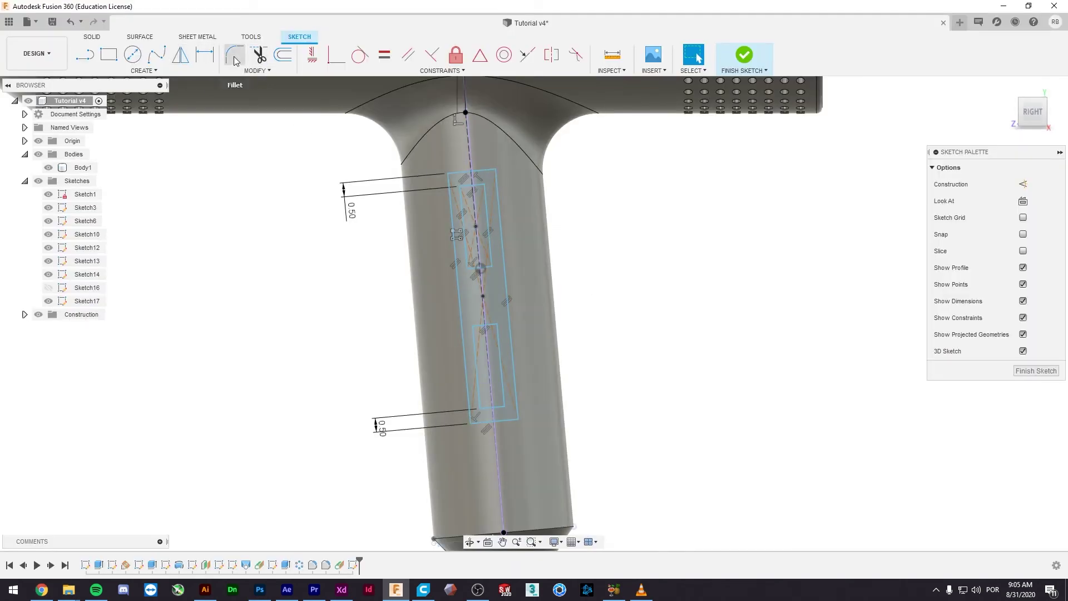
pyautogui.click(234, 55)
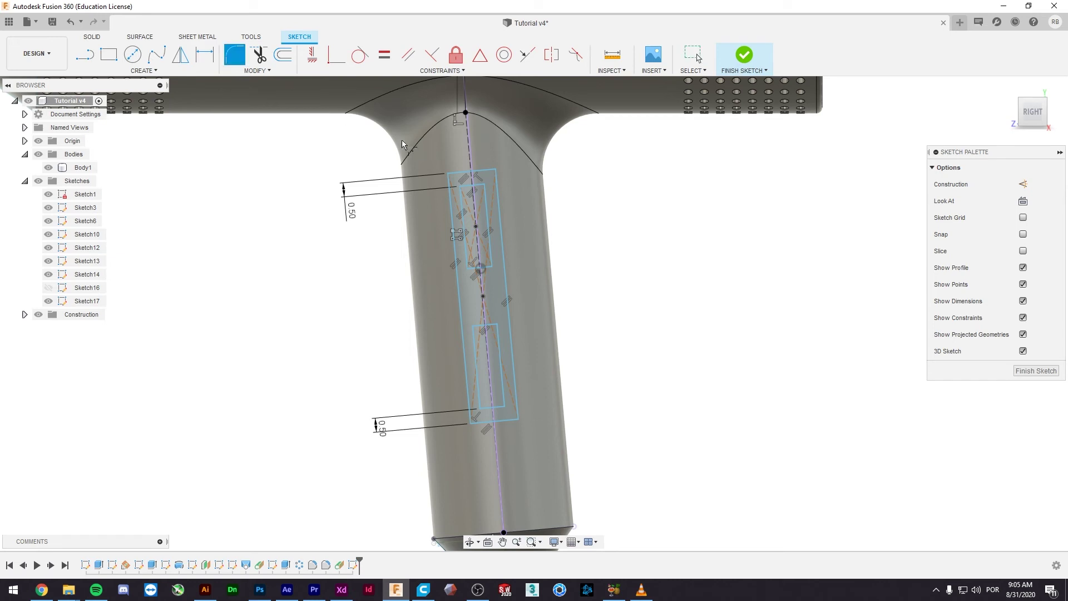
pyautogui.click(448, 179)
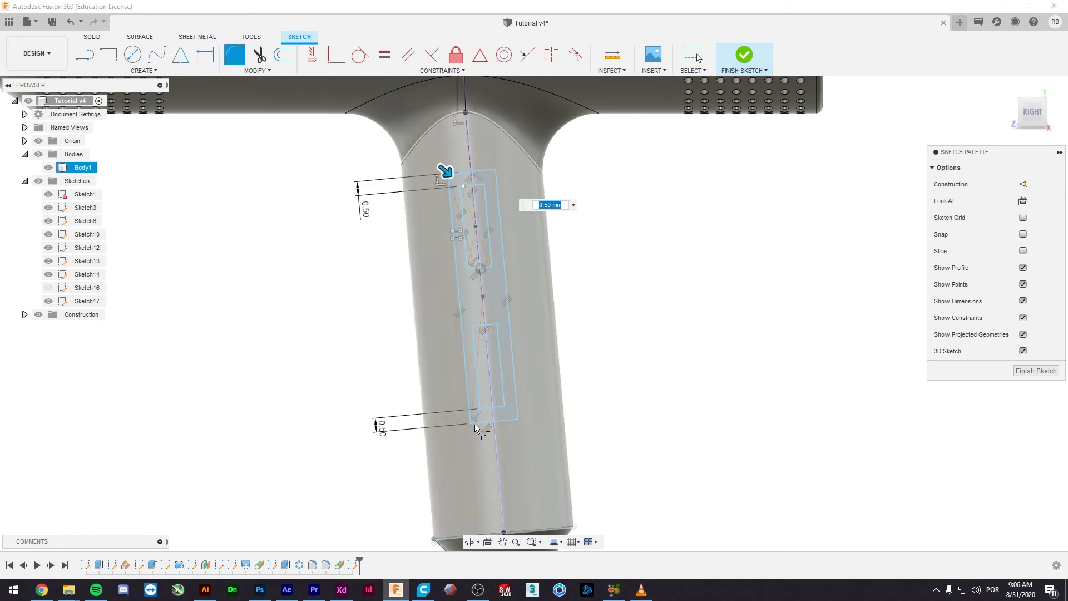
pyautogui.click(474, 425)
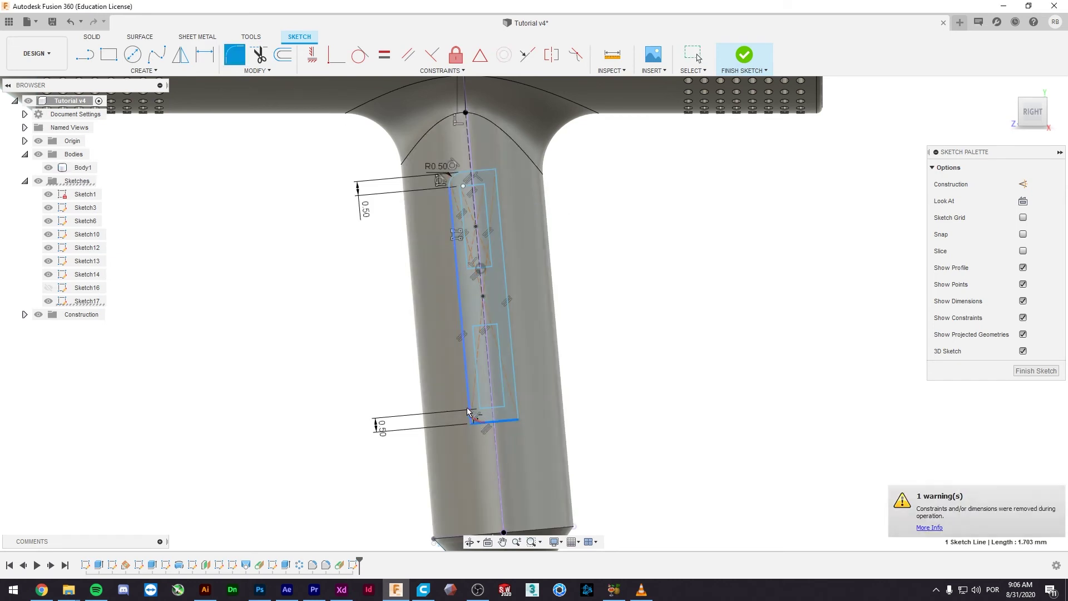
pyautogui.click(518, 416)
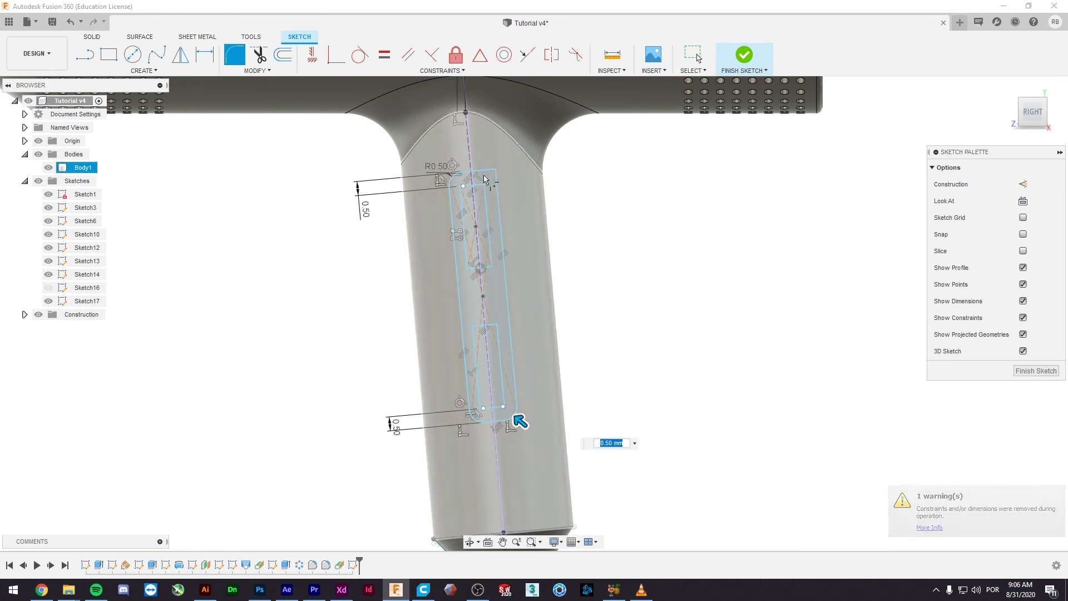
pyautogui.click(494, 172)
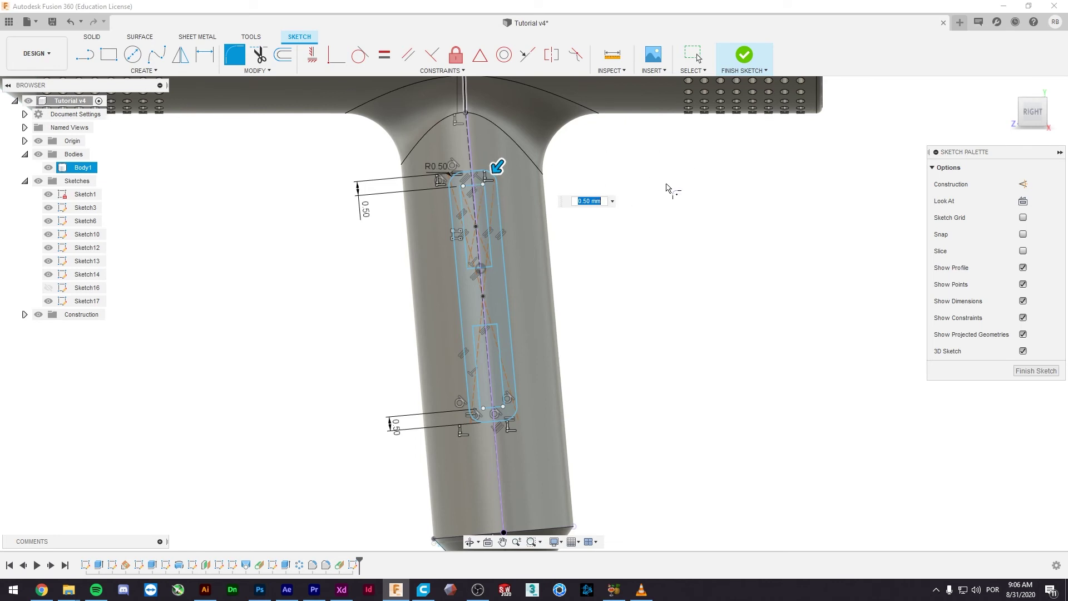
pyautogui.click(735, 57)
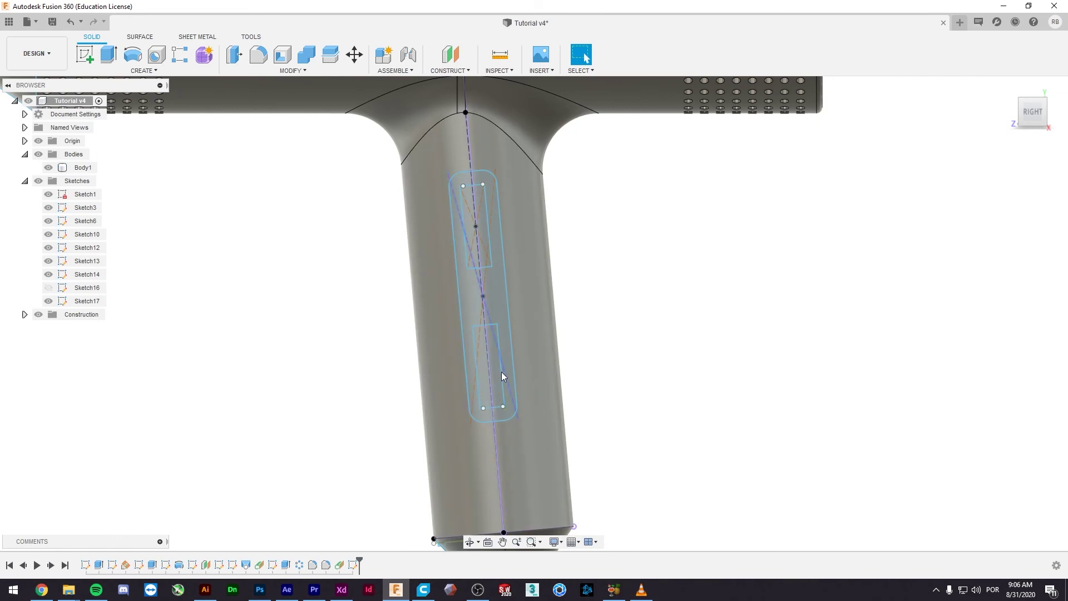
# - Reopen Sketch17 for editing after glancing at the reference photo
pyautogui.hotkey('alt', 'Tab')
pyautogui.hotkey('alt', 'Tab')
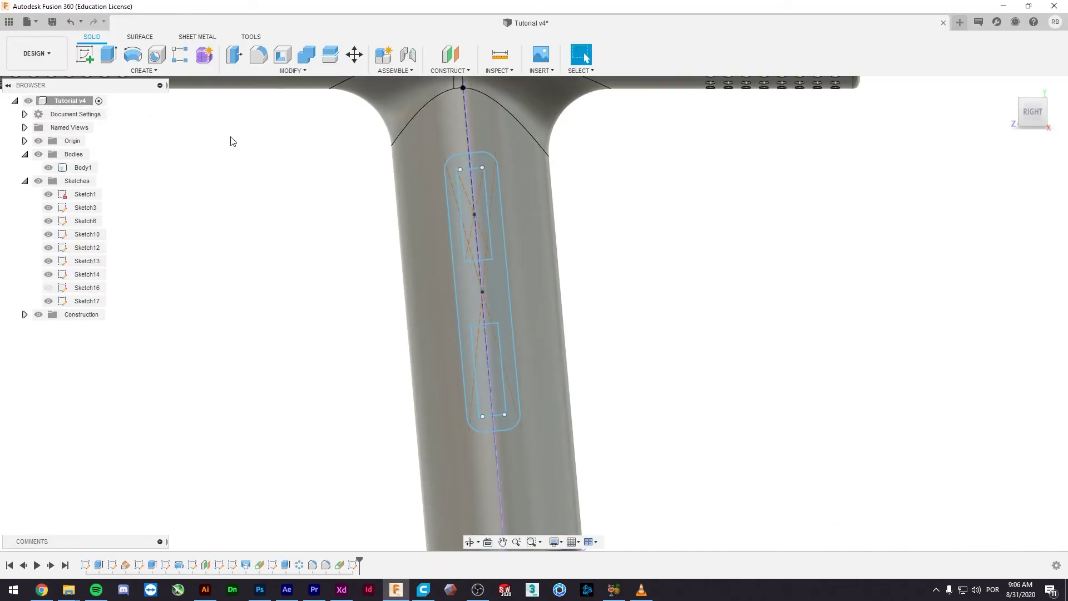
pyautogui.click(249, 72)
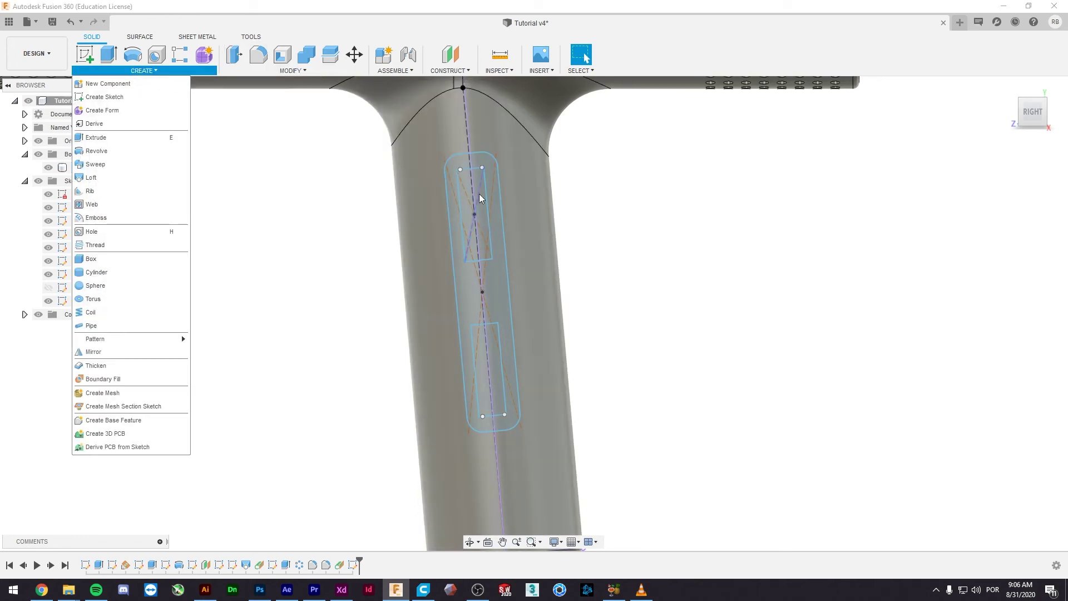
pyautogui.click(477, 195)
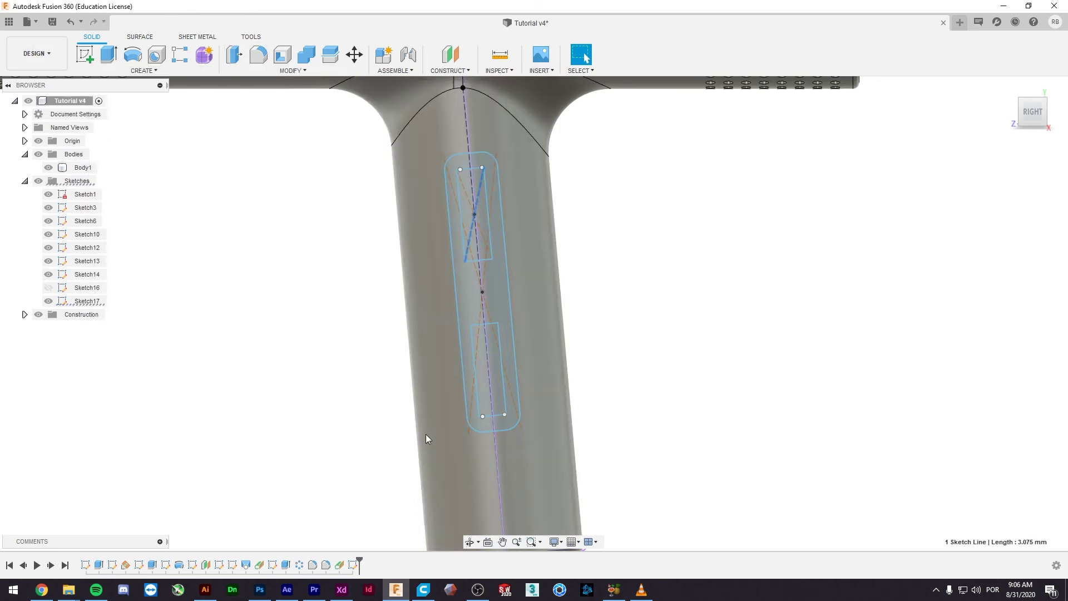
pyautogui.click(353, 565)
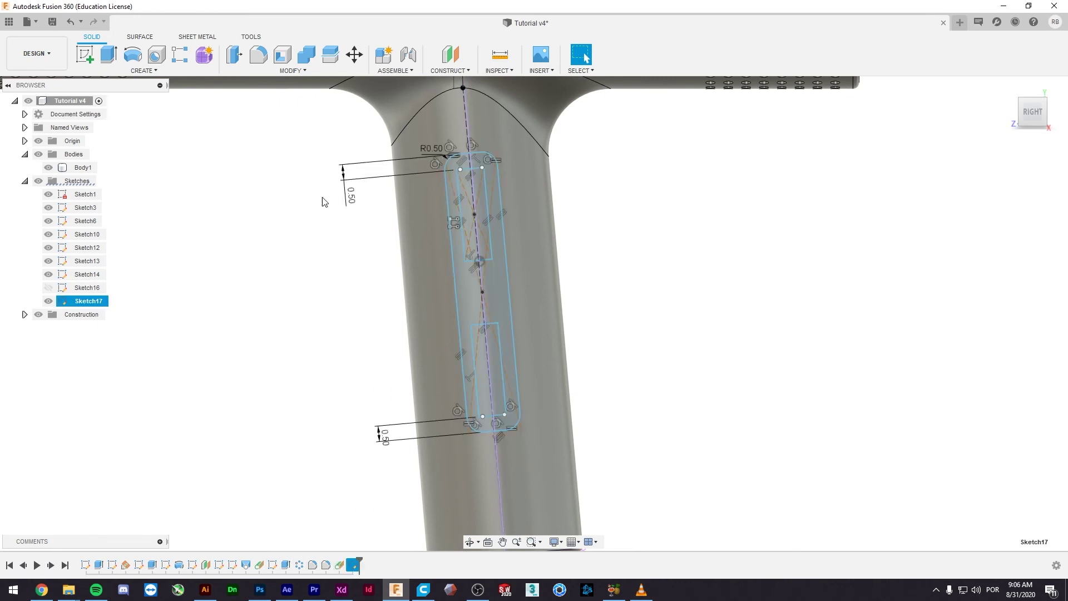
# - Fillet the corners of the upper button slot
pyautogui.click(464, 169)
pyautogui.click(458, 184)
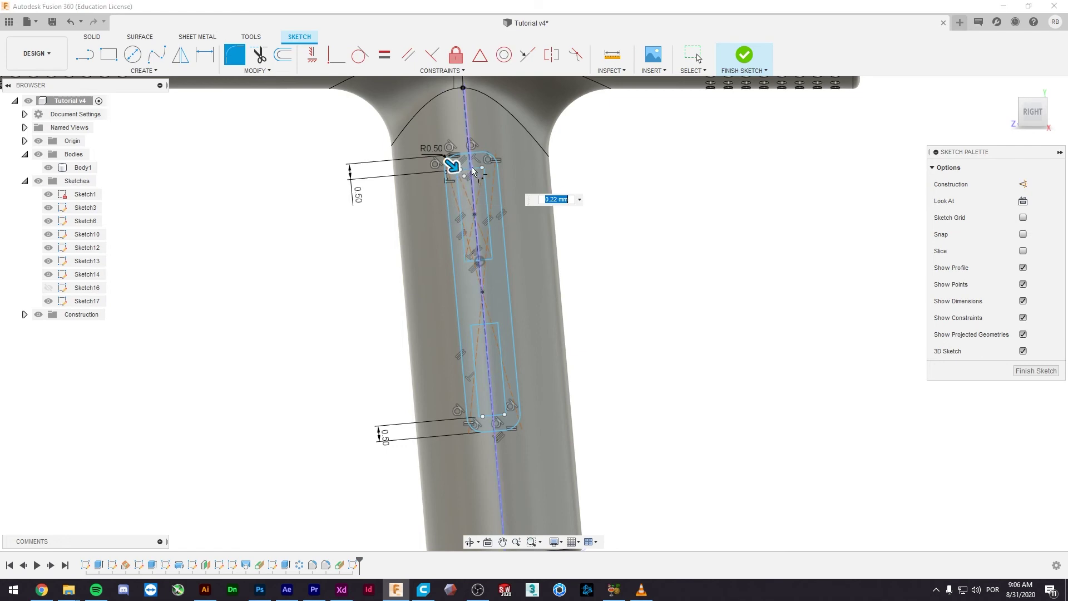
pyautogui.press('Return')
pyautogui.click(485, 167)
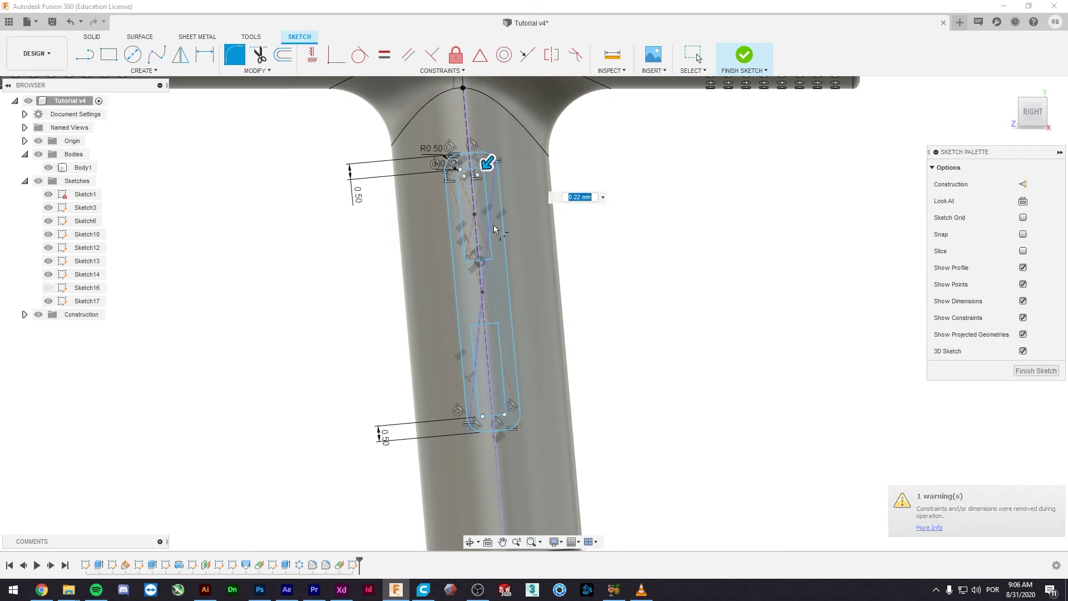
pyautogui.press('Return')
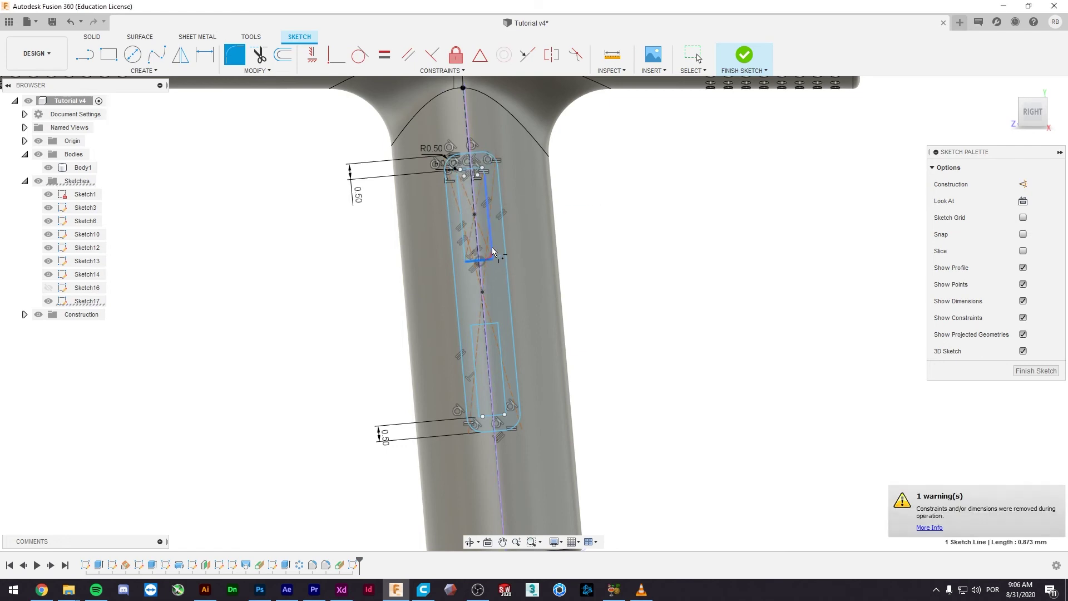
pyautogui.click(470, 254)
pyautogui.press('Return')
pyautogui.click(470, 254)
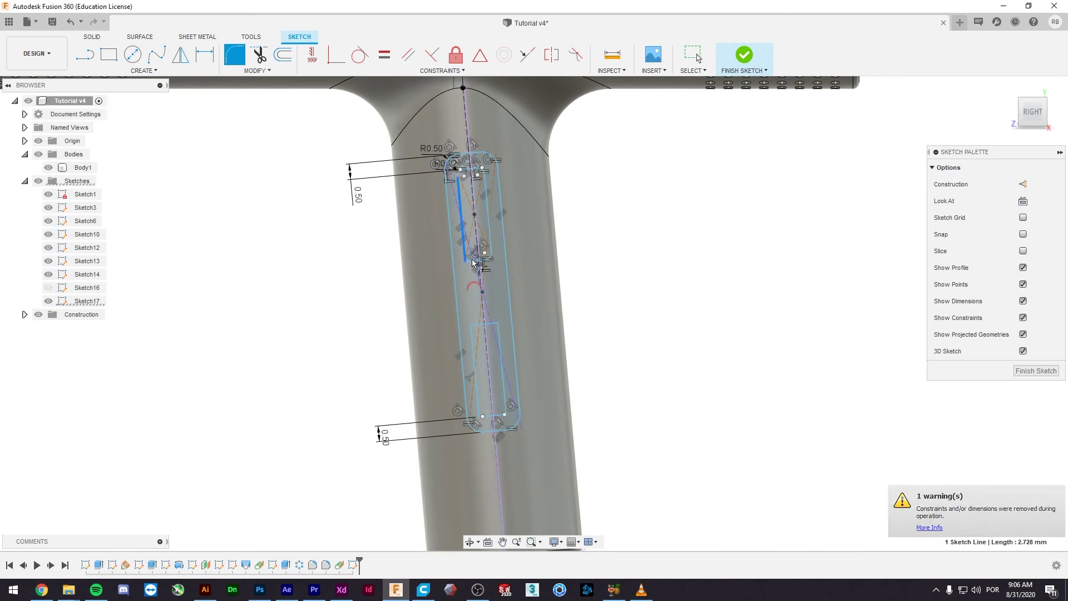
pyautogui.scroll(1, 470, 261)
pyautogui.click(532, 303)
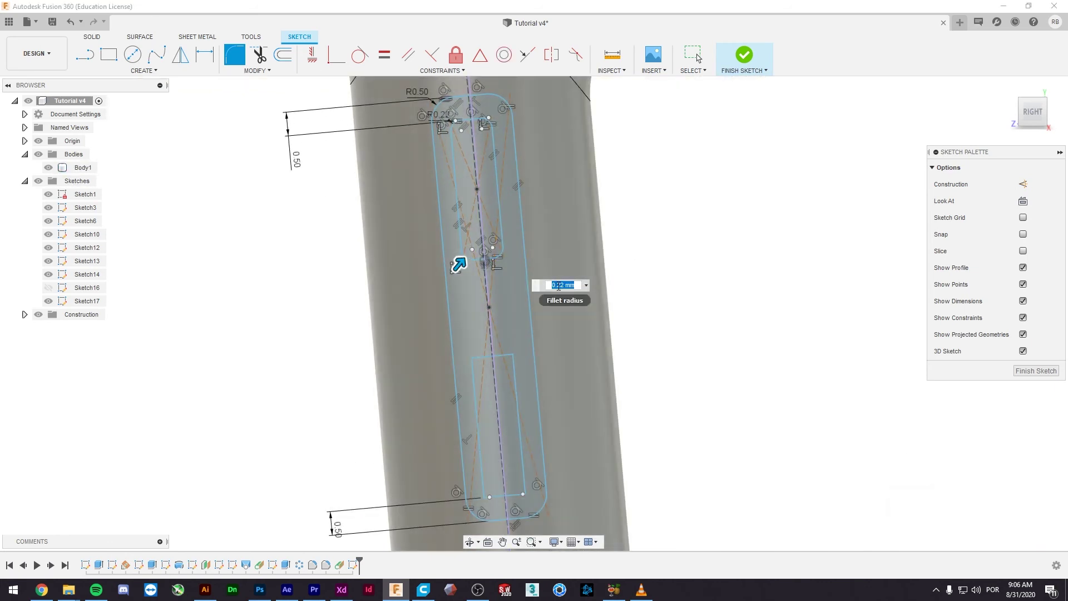
pyautogui.click(523, 251)
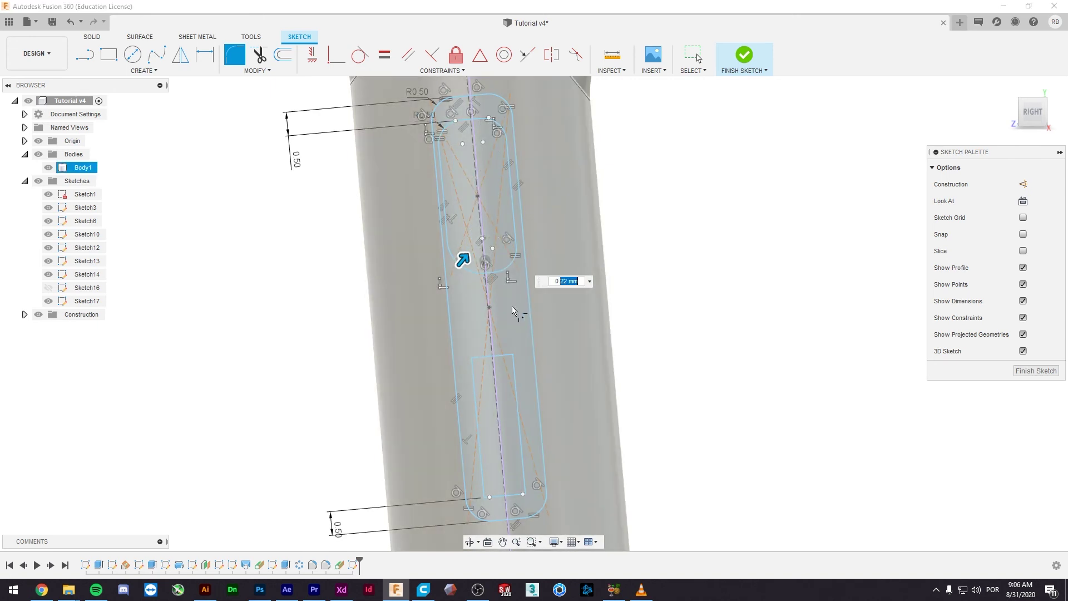
# - Fillet the lower slot's corners and set the corner radius to 0.4 mm
pyautogui.click(479, 360)
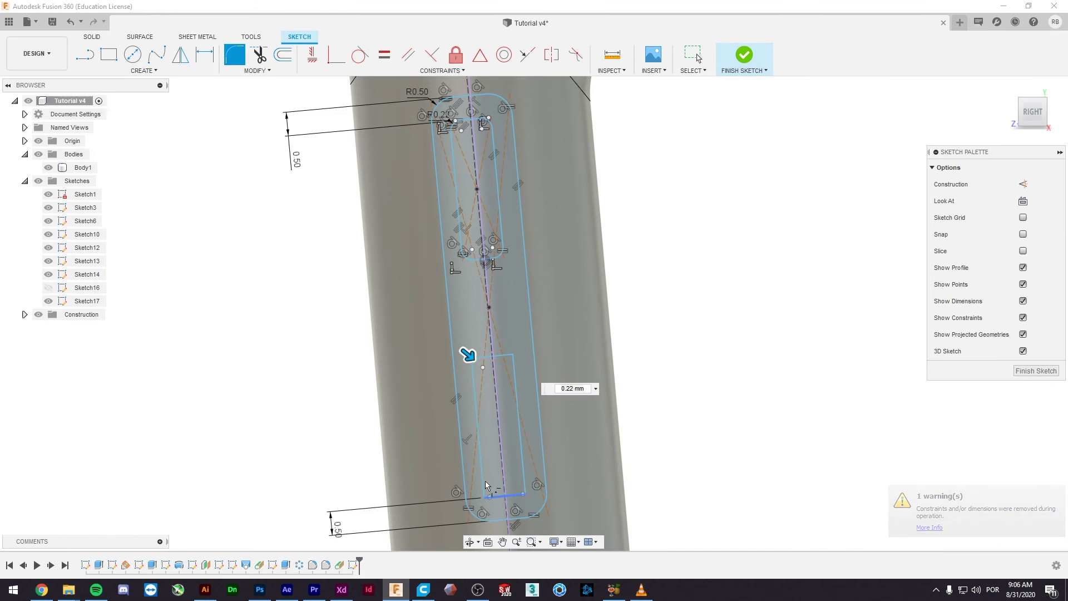
pyautogui.click(482, 479)
pyautogui.click(513, 488)
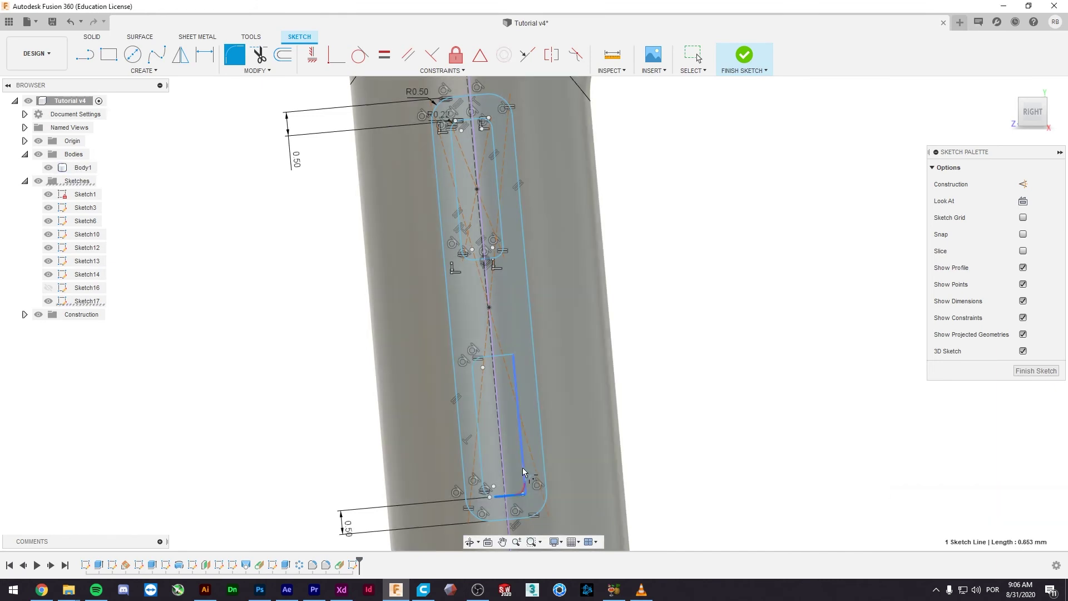
pyautogui.click(515, 373)
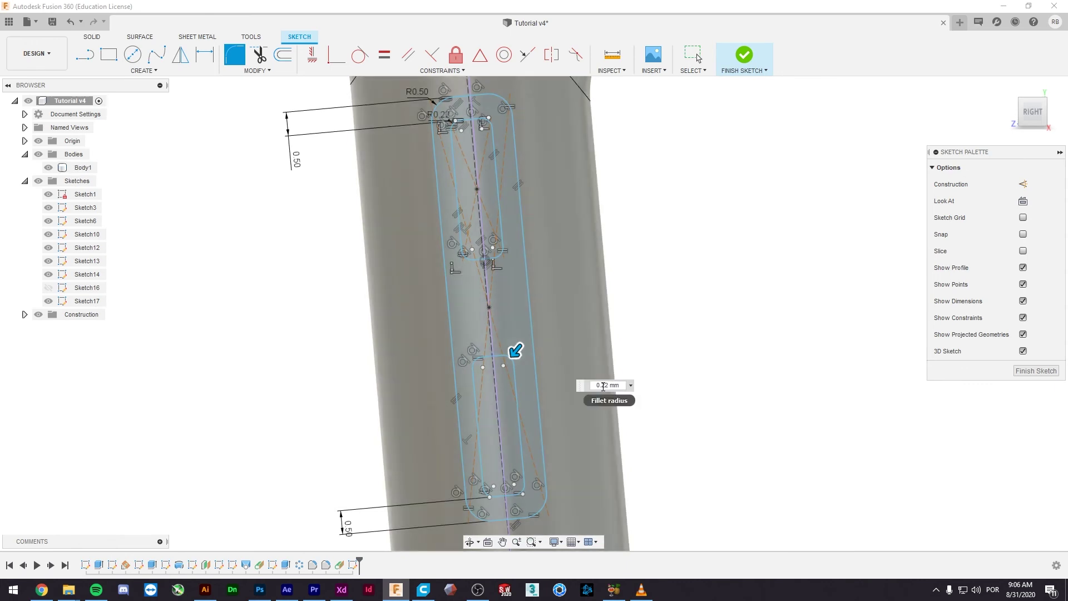
pyautogui.write('0.4')
pyautogui.press('Return')
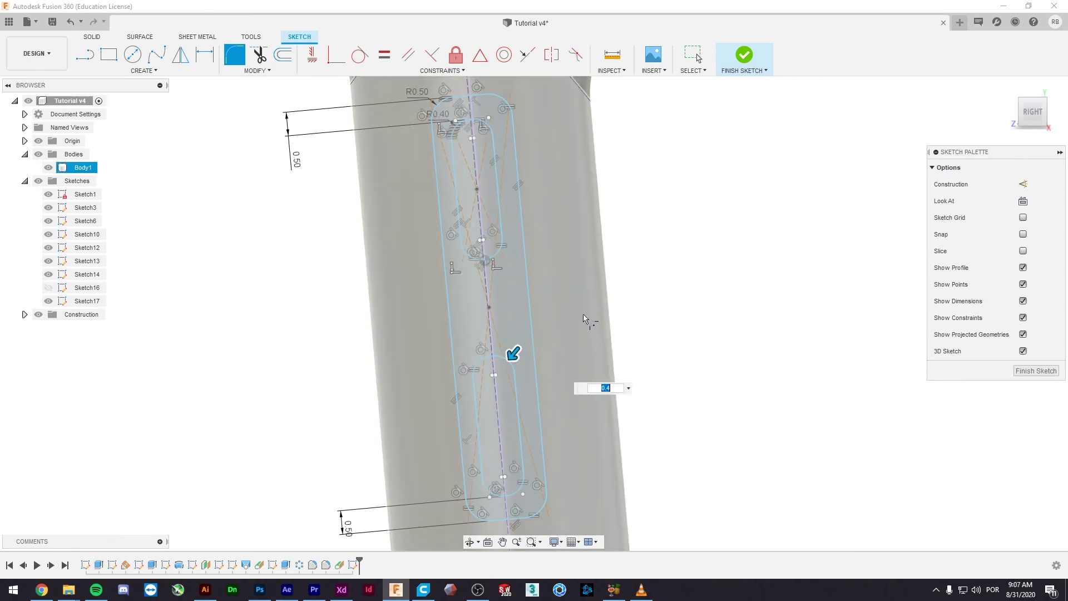
# - Finish Sketch17 with the 0.4 mm slot corner fillets in place
pyautogui.press('Escape')
pyautogui.keyDown('shift'); pyautogui.moveTo(423, 410); pyautogui.dragTo(424, 410, button='middle'); pyautogui.keyUp('shift')
pyautogui.press('Return')
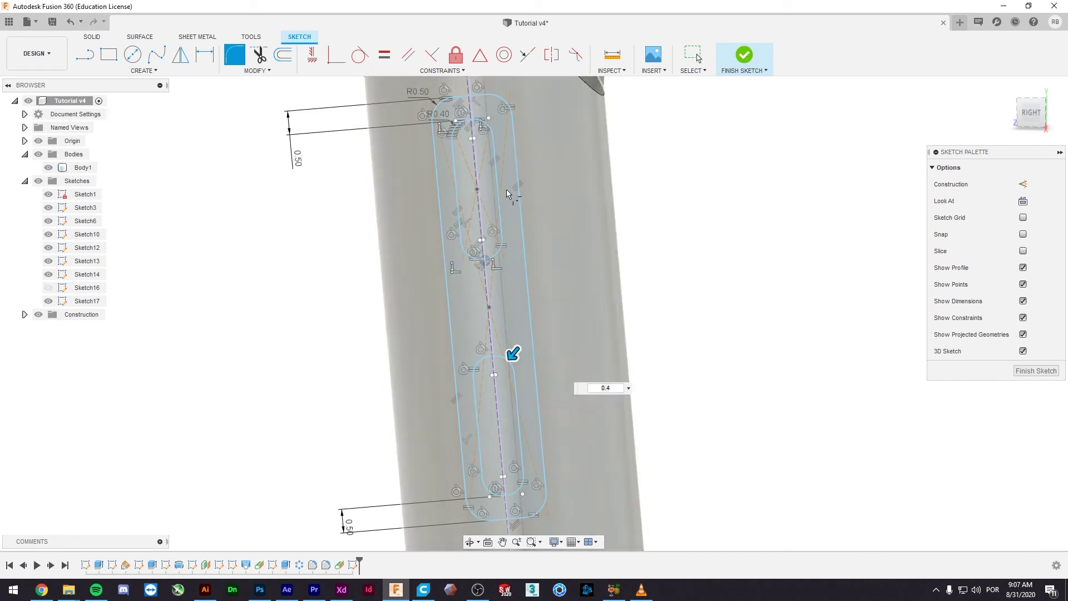
pyautogui.click(1036, 370)
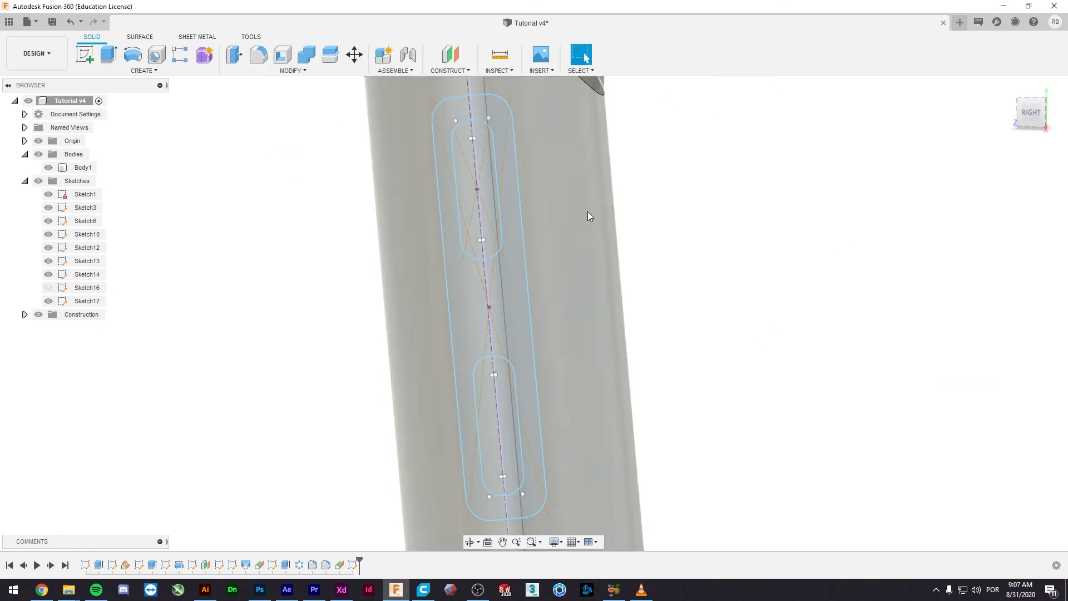
# - Reopen Sketch17 and zoom in on the panel's top edge
pyautogui.doubleClick(352, 565)
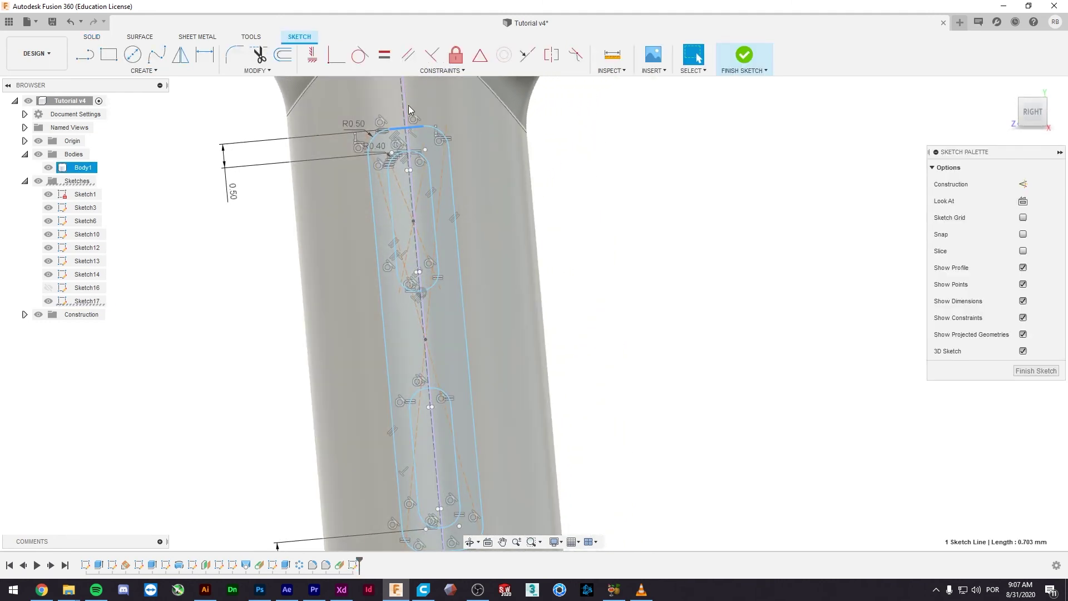
pyautogui.scroll(3, 403, 118)
pyautogui.scroll(3, 406, 125)
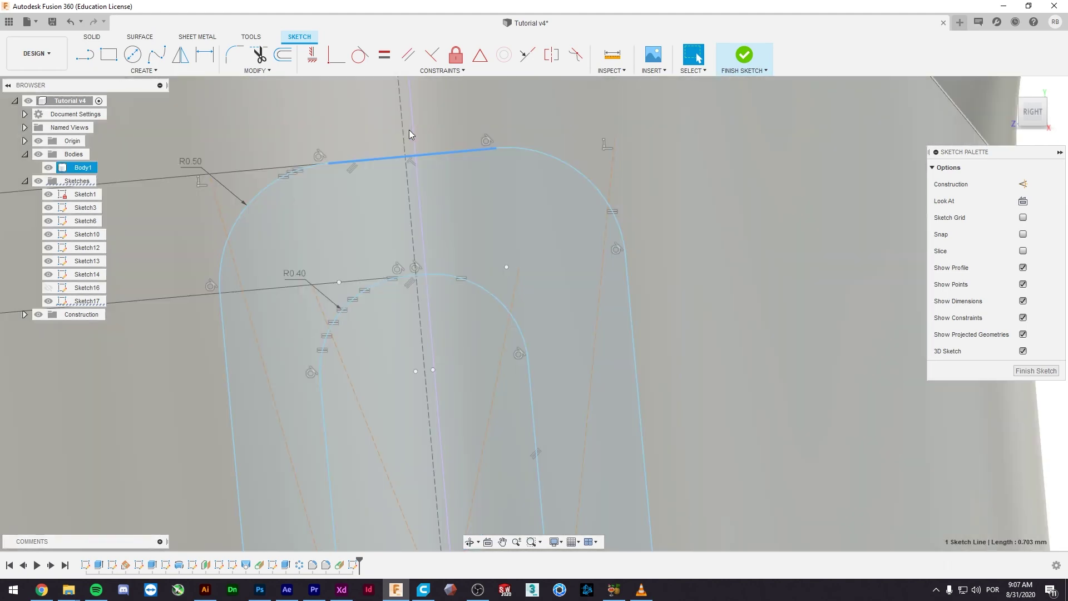
pyautogui.scroll(3, 409, 129)
pyautogui.scroll(-2, 456, 244)
pyautogui.scroll(-3, 465, 279)
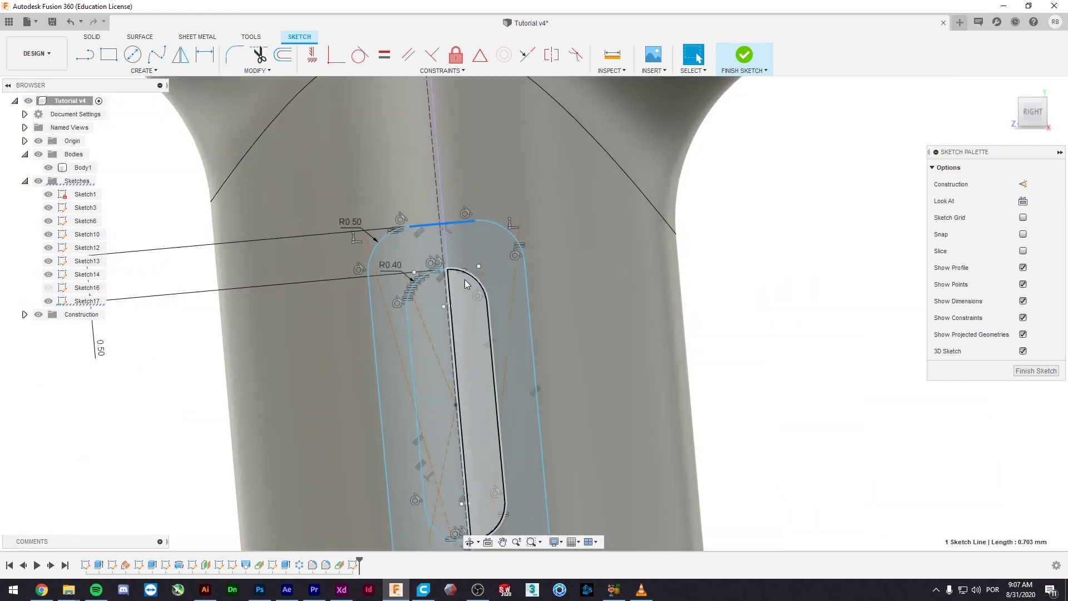
pyautogui.scroll(-3, 465, 279)
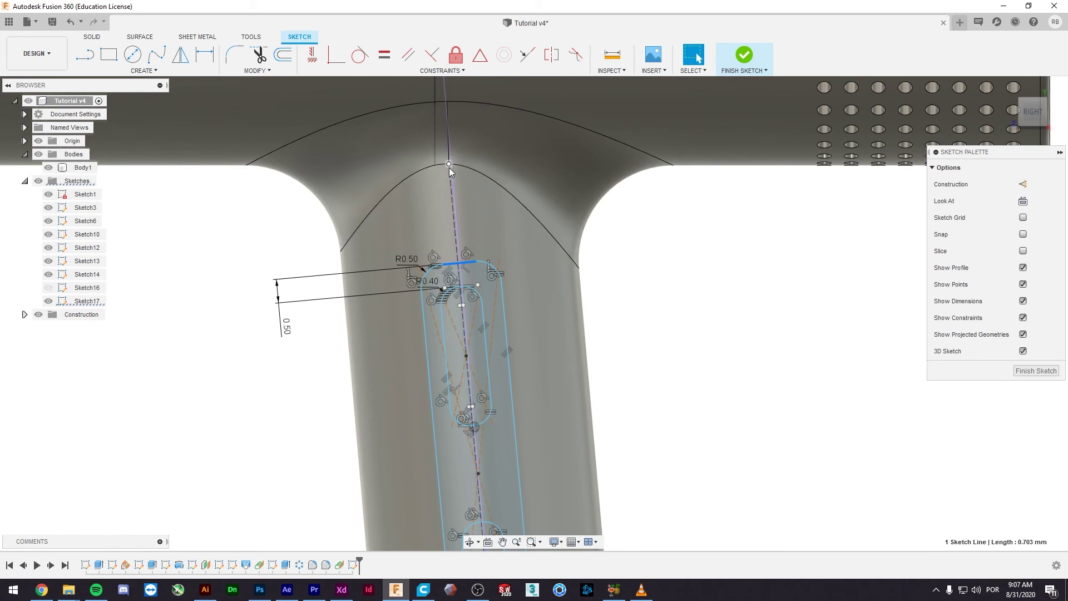
pyautogui.scroll(2, 453, 262)
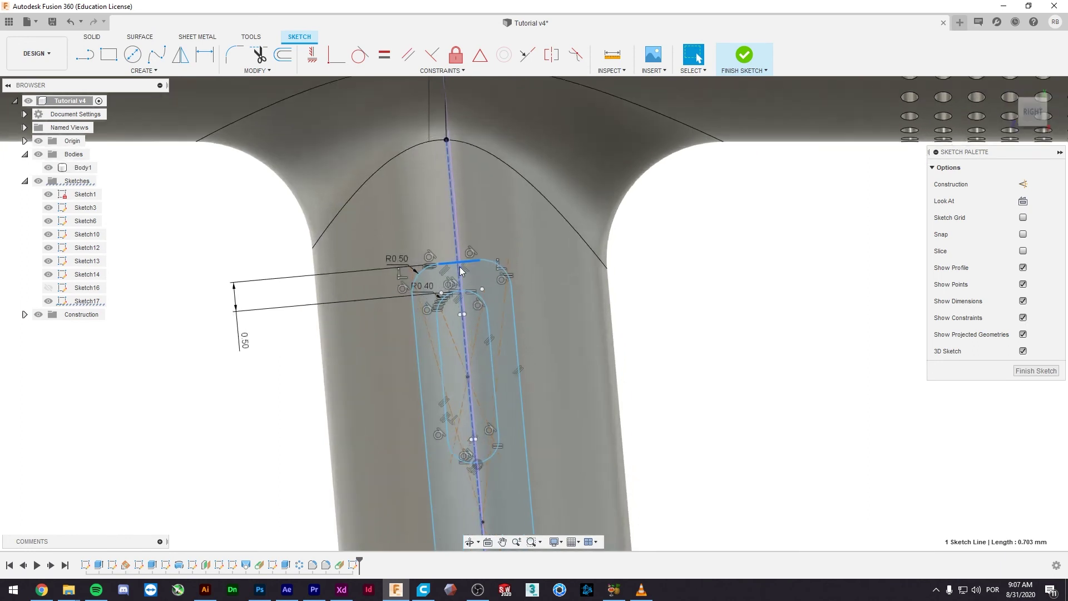
pyautogui.scroll(2, 454, 263)
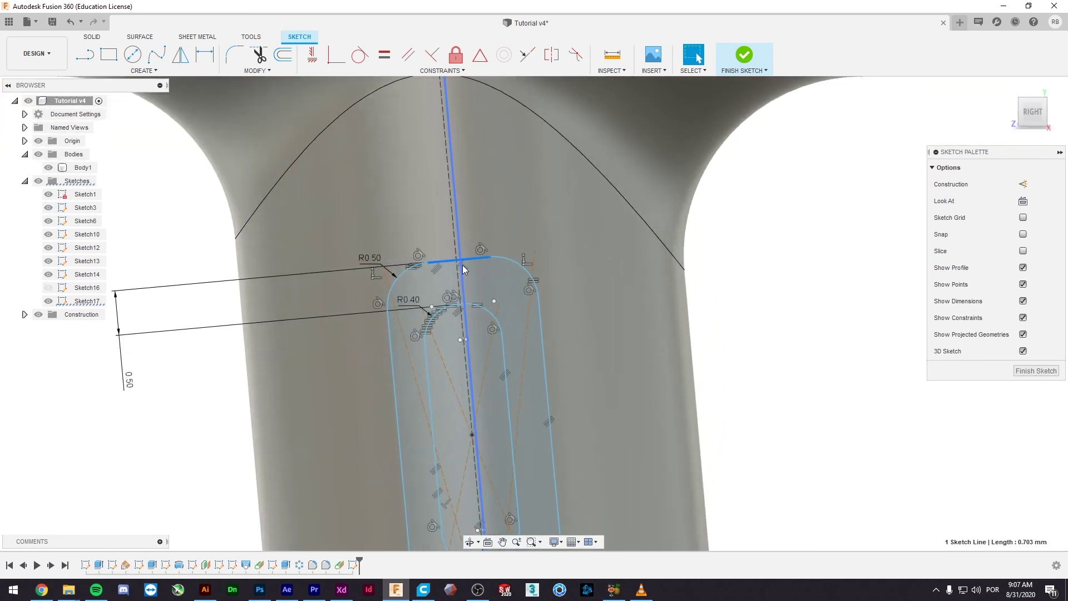
# - Constrain the panel's top edge perpendicular to the vertical centre line and finish the sketch
pyautogui.click(454, 232)
pyautogui.click(437, 56)
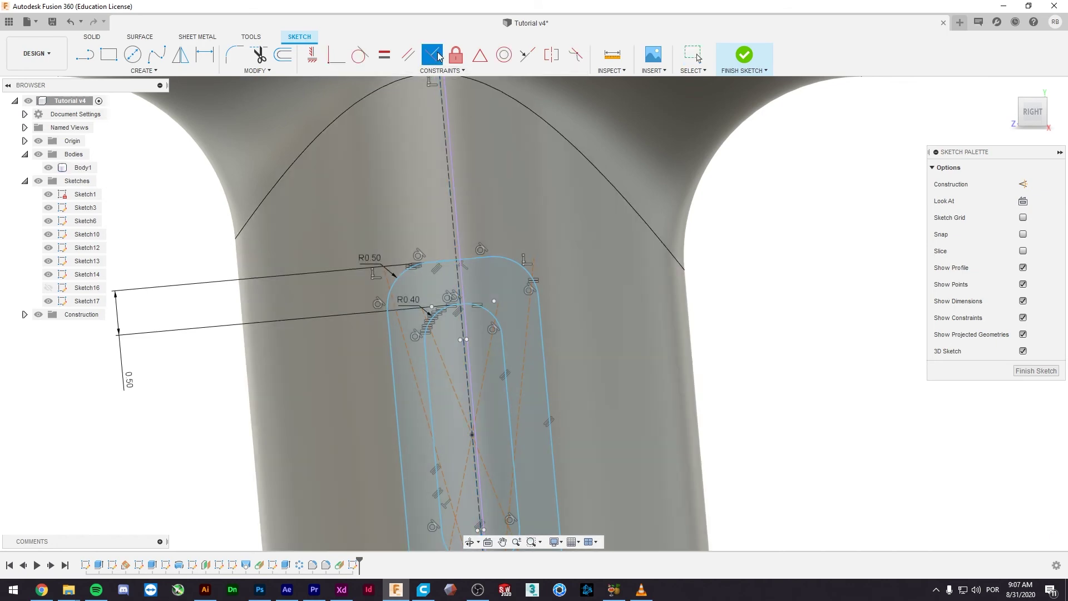
pyautogui.scroll(-3, 834, 356)
pyautogui.press('Escape')
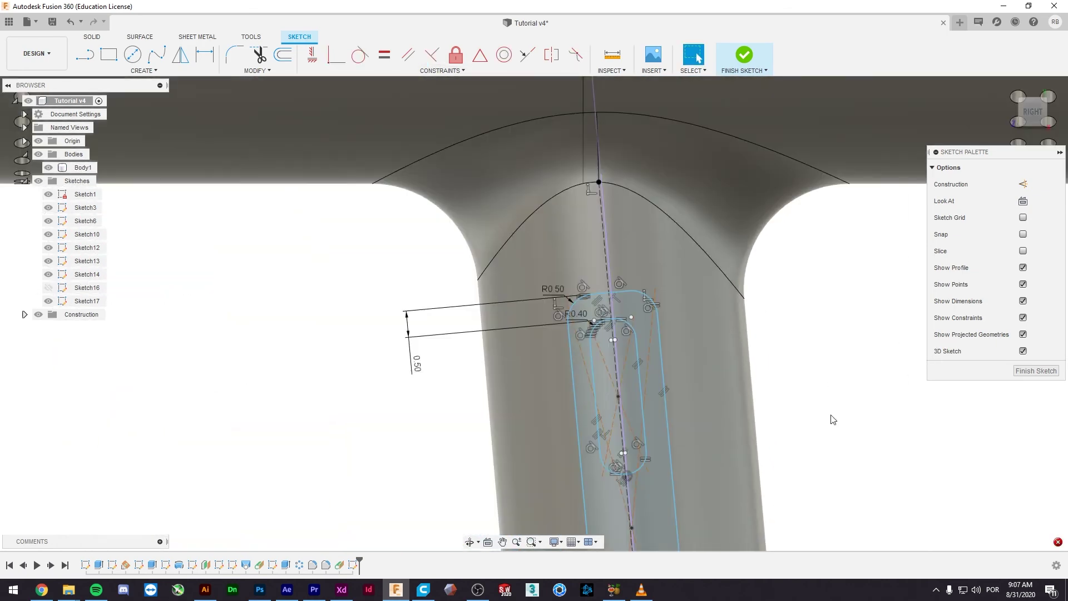
pyautogui.scroll(-5, 835, 429)
pyautogui.moveTo(725, 405)
pyautogui.keyDown('shift'); pyautogui.mouseDown(button='middle')
pyautogui.moveTo(581, 323)
pyautogui.moveTo(612, 312)
pyautogui.mouseUp(button='middle'); pyautogui.keyUp('shift')
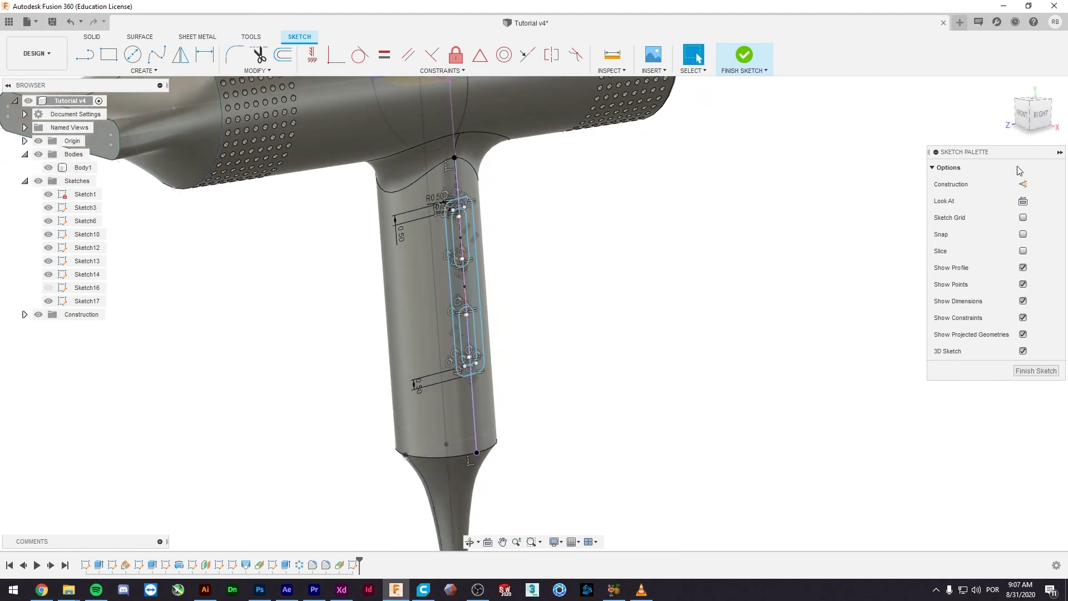
pyautogui.click(751, 59)
pyautogui.moveTo(631, 257)
pyautogui.keyDown('shift'); pyautogui.mouseDown(button='middle')
pyautogui.moveTo(586, 282)
pyautogui.moveTo(565, 274)
pyautogui.moveTo(609, 271)
pyautogui.moveTo(563, 278)
pyautogui.moveTo(619, 290)
pyautogui.mouseUp(button='middle'); pyautogui.keyUp('shift')
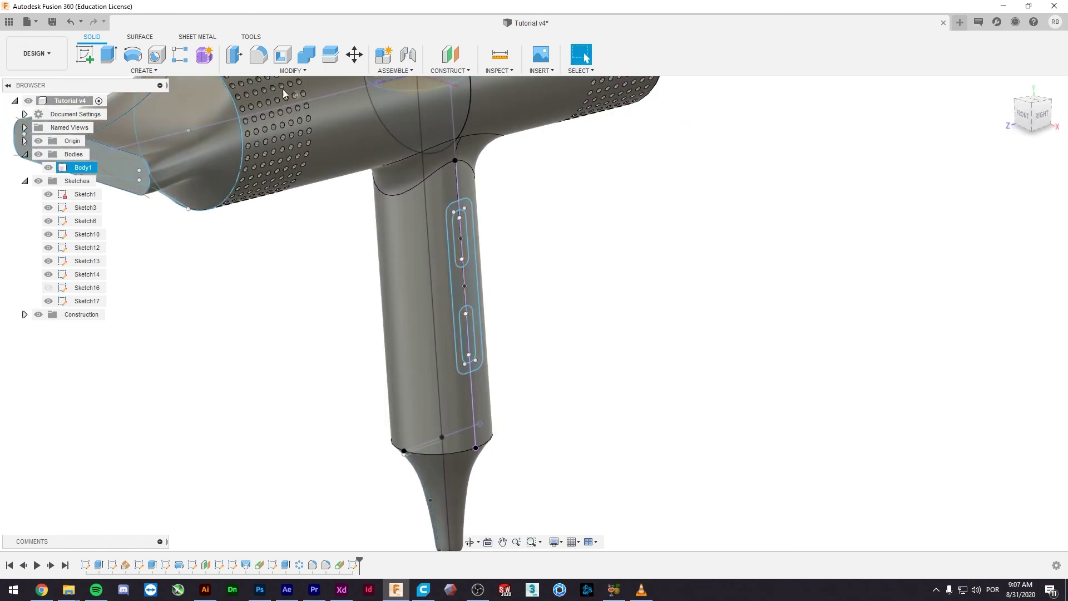
# - Extrude-cut the panel and slot profiles 0.20 mm into the handle
pyautogui.click(239, 54)
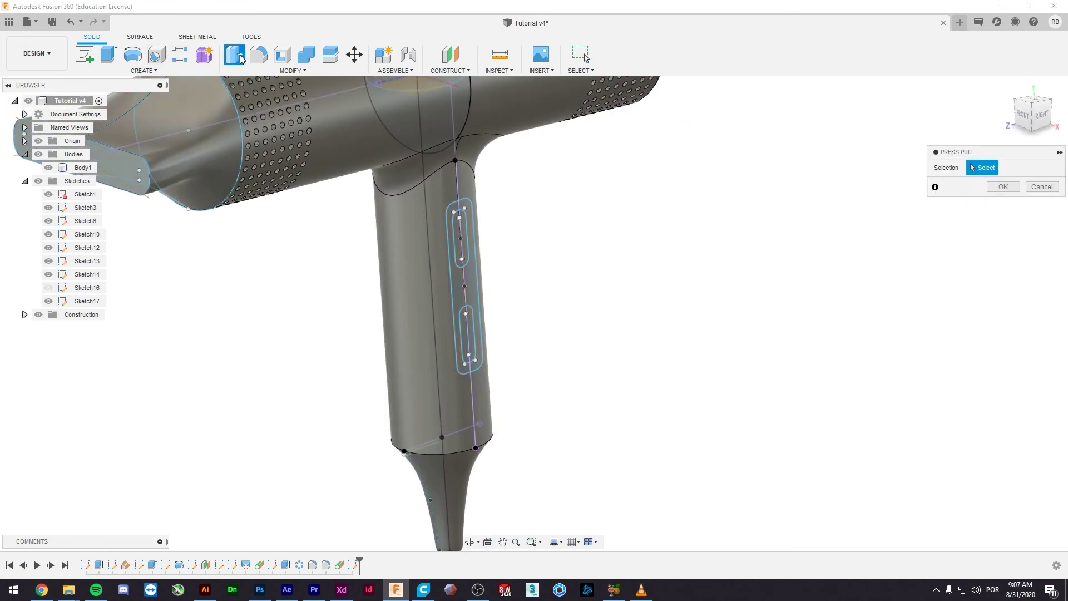
pyautogui.click(464, 289)
pyautogui.click(470, 289)
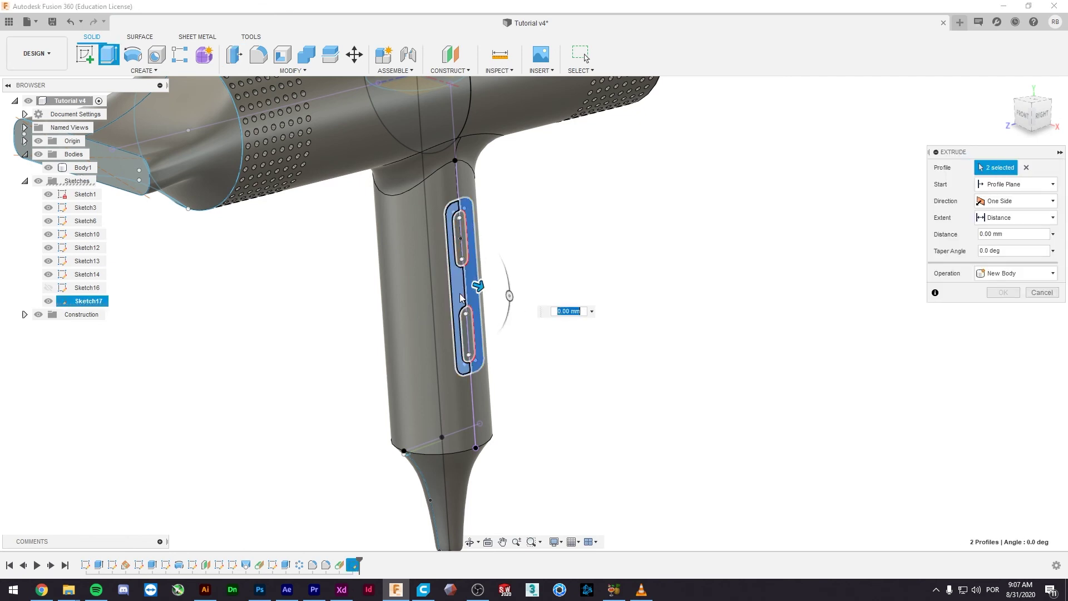
pyautogui.scroll(3, 476, 282)
pyautogui.scroll(3, 484, 276)
pyautogui.keyDown('shift'); pyautogui.moveTo(473, 283); pyautogui.dragTo(489, 268, button='middle'); pyautogui.keyUp('shift')
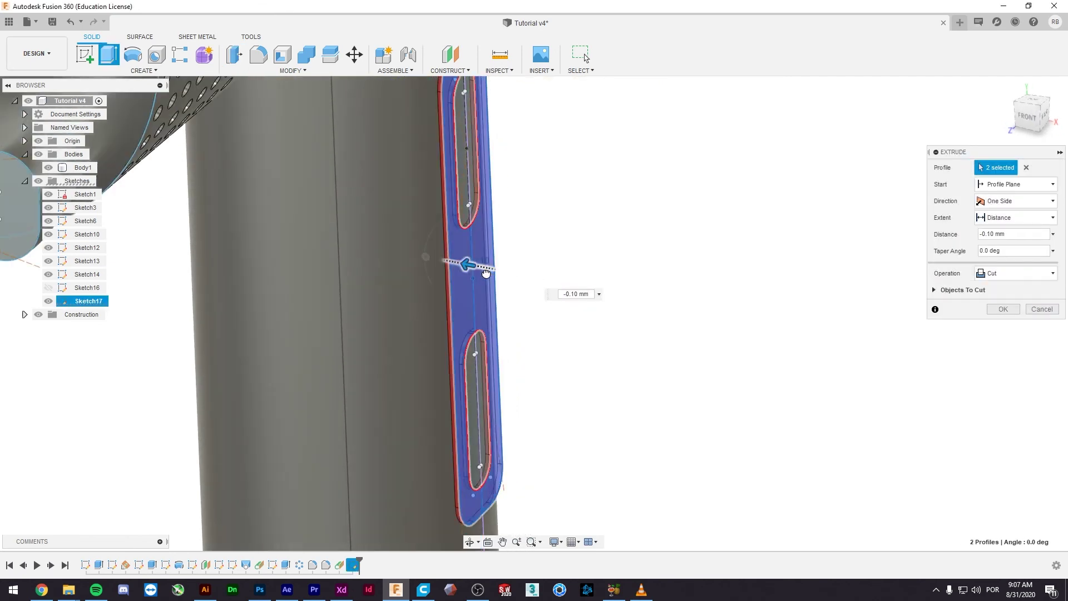
pyautogui.moveTo(489, 268); pyautogui.dragTo(465, 265)
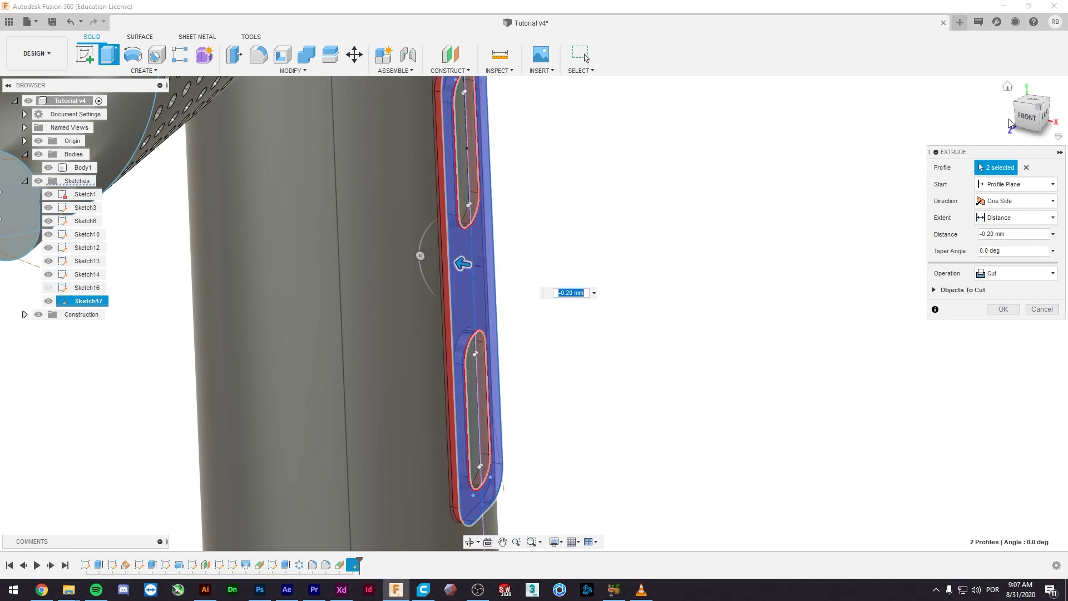
pyautogui.click(999, 311)
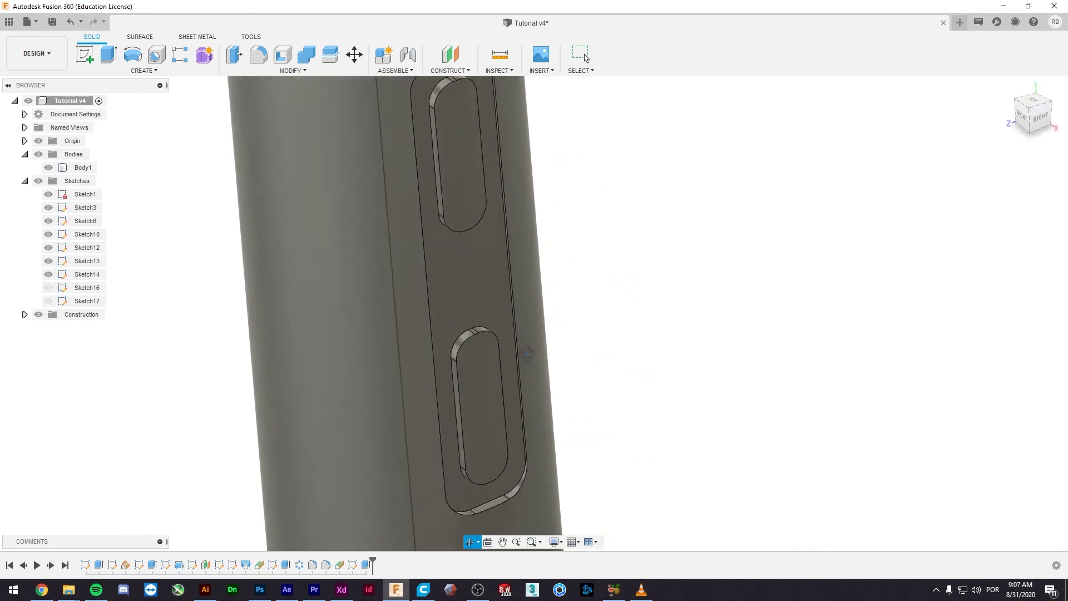
# - Orbit around the recessed panel and compare it with the Chrome reference photo
pyautogui.keyDown('shift'); pyautogui.moveTo(563, 356); pyautogui.dragTo(505, 362, button='middle'); pyautogui.keyUp('shift')
pyautogui.scroll(-3, 590, 399)
pyautogui.rightClick(590, 400)
pyautogui.scroll(-3, 706, 333)
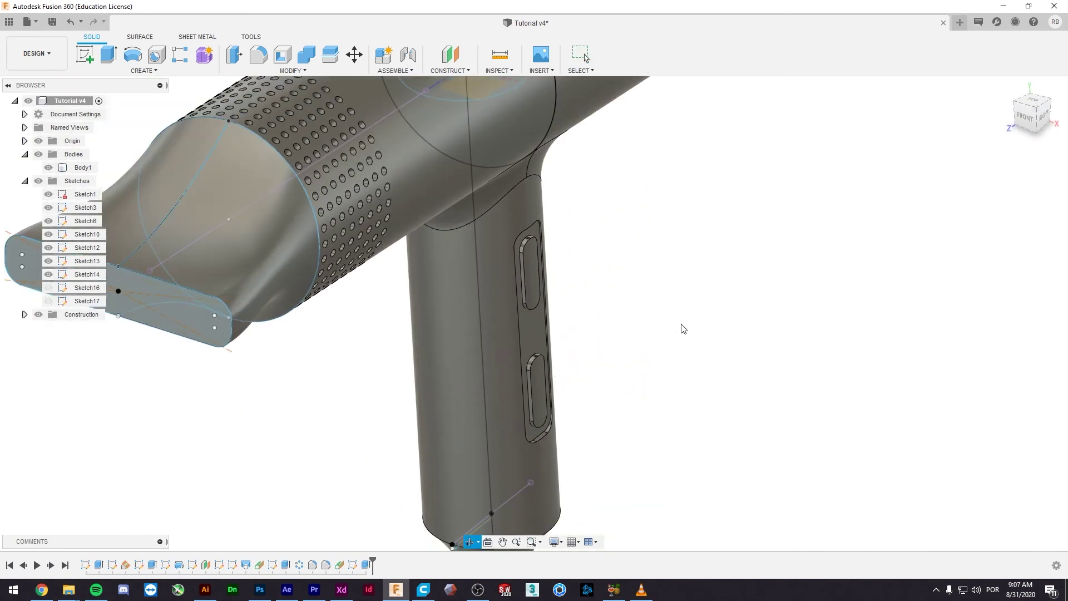
pyautogui.hotkey('alt', 'Tab')
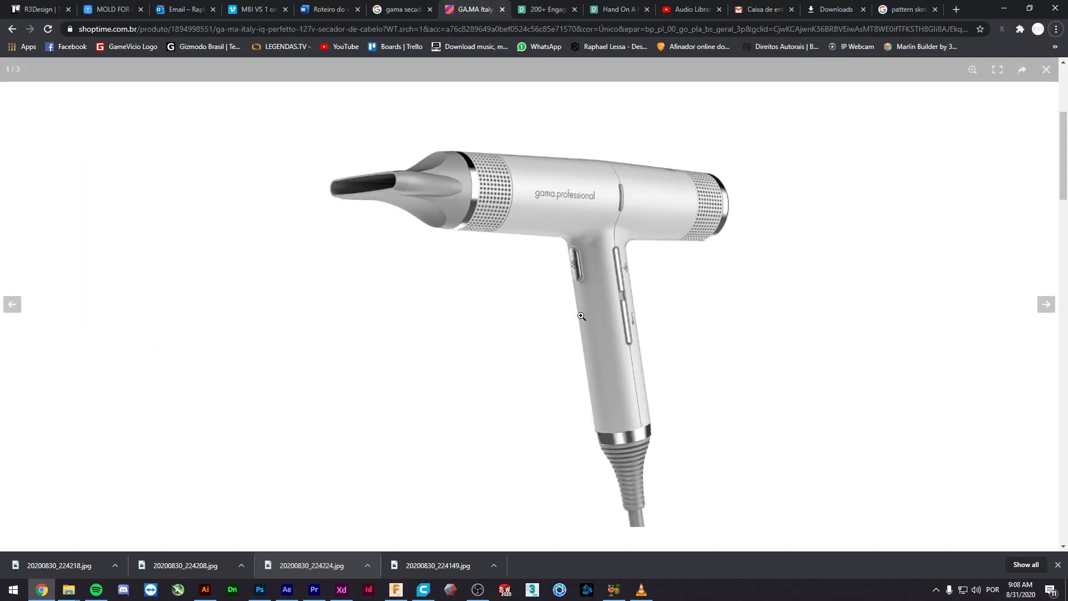
pyautogui.hotkey('alt', 'Tab')
pyautogui.scroll(3, 657, 325)
pyautogui.moveTo(679, 332)
pyautogui.keyDown('shift'); pyautogui.mouseDown(button='middle')
pyautogui.moveTo(616, 334)
pyautogui.moveTo(637, 348)
pyautogui.moveTo(653, 310)
pyautogui.mouseUp(button='middle'); pyautogui.keyUp('shift')
pyautogui.scroll(-5, 616, 334)
pyautogui.hotkey('alt', 'Tab')
pyautogui.hotkey('alt', 'Tab')
# - Fillet the upper and lower button slot faces with a 0.10 mm radius
pyautogui.scroll(5, 596, 326)
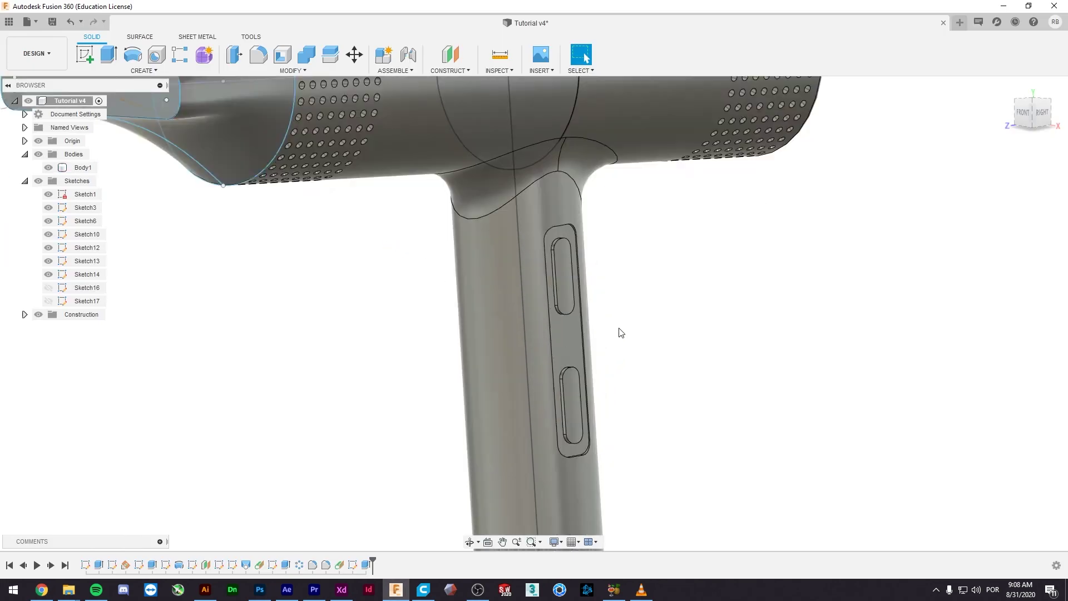
pyautogui.moveTo(617, 331)
pyautogui.keyDown('shift'); pyautogui.mouseDown(button='middle')
pyautogui.moveTo(679, 348)
pyautogui.moveTo(665, 353)
pyautogui.mouseUp(button='middle'); pyautogui.keyUp('shift')
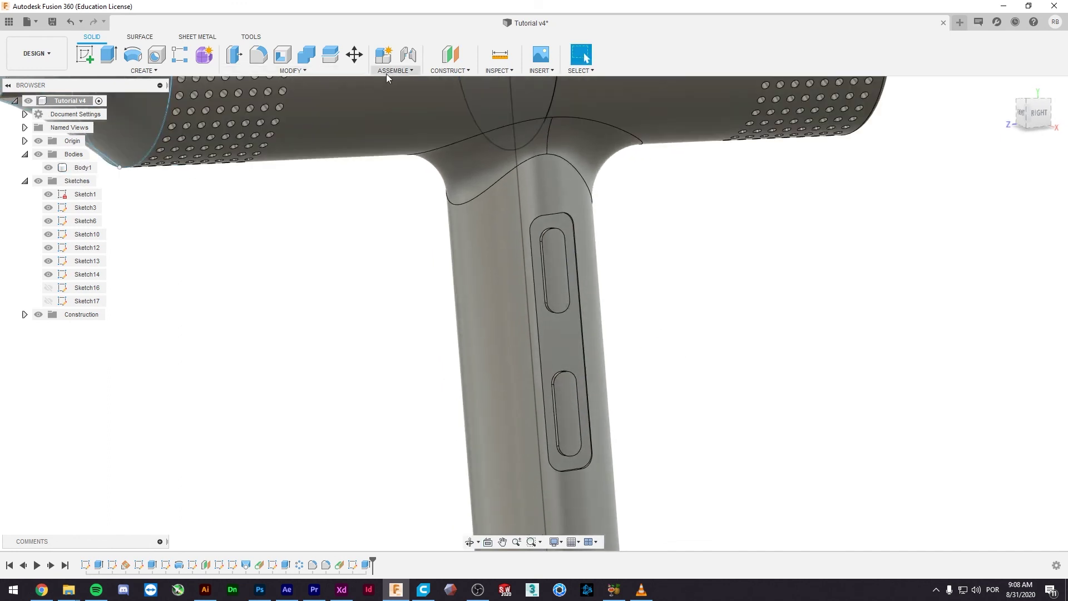
pyautogui.press('f')
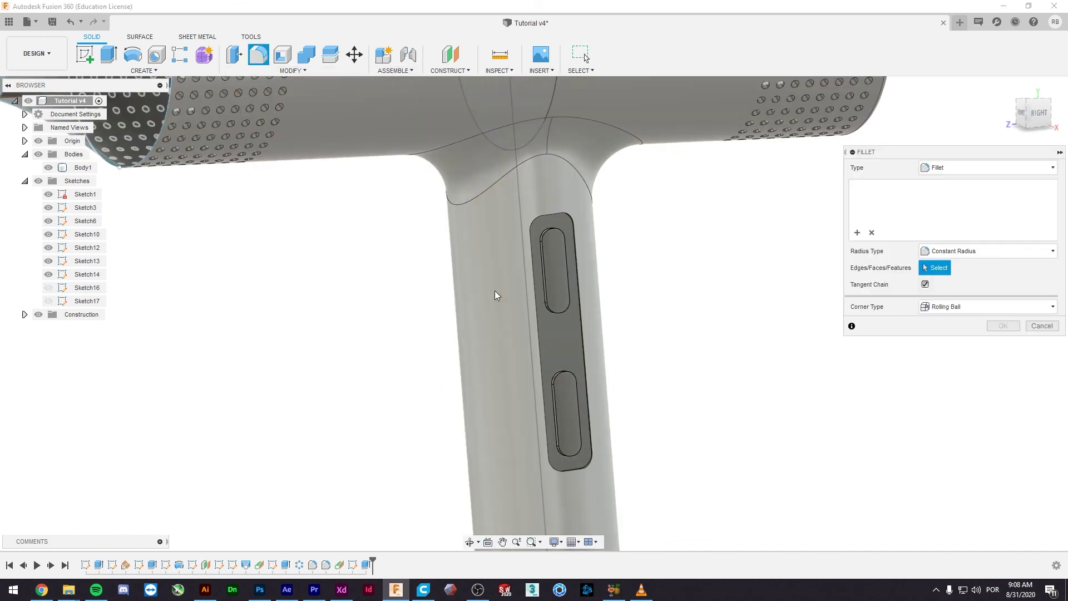
pyautogui.click(552, 272)
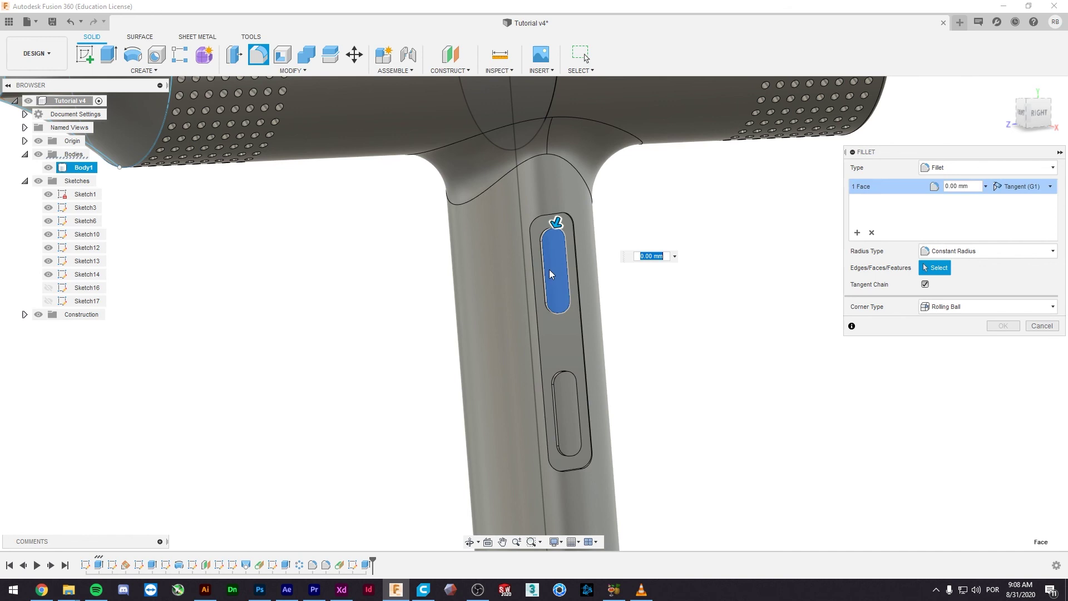
pyautogui.click(566, 384)
pyautogui.scroll(-3, 562, 372)
pyautogui.scroll(8, 576, 409)
pyautogui.keyDown('shift'); pyautogui.moveTo(577, 409); pyautogui.dragTo(567, 389, button='middle'); pyautogui.keyUp('shift')
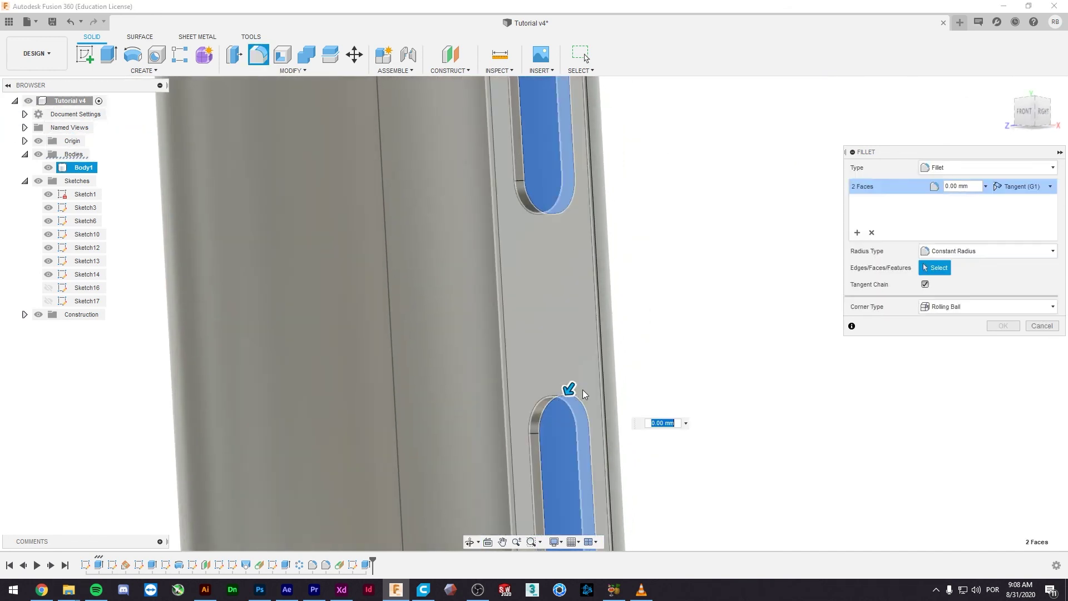
pyautogui.moveTo(567, 389); pyautogui.dragTo(573, 393)
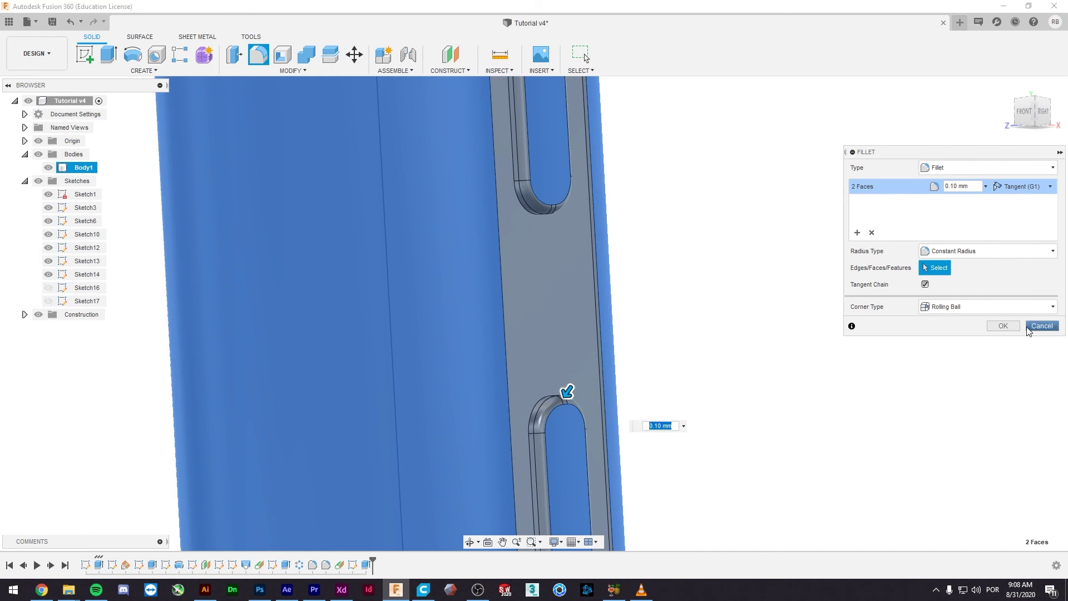
pyautogui.click(1003, 325)
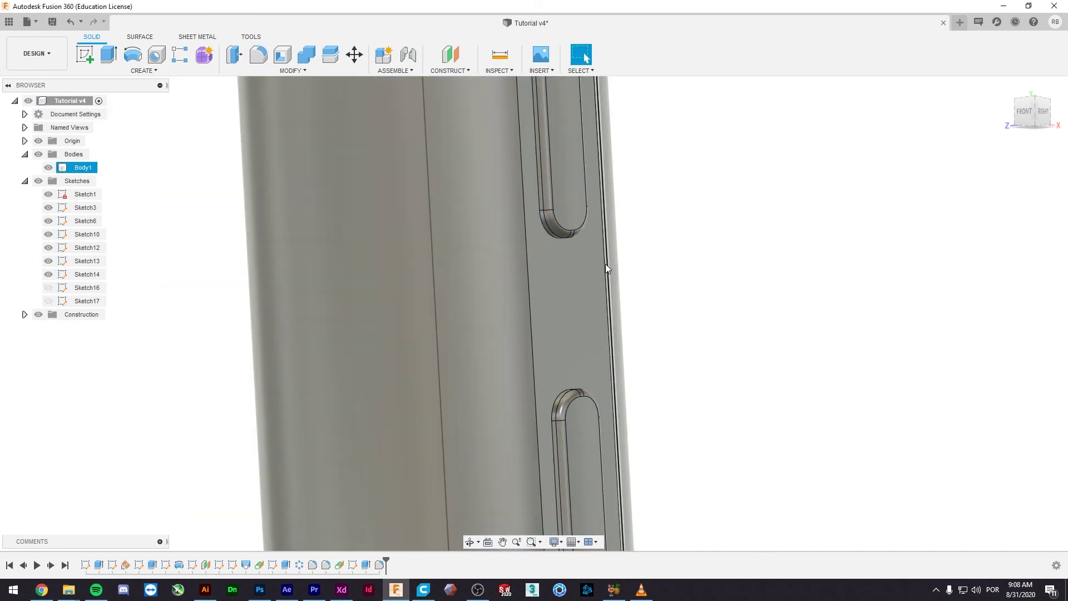
# - Select the recessed panel's 8-edge chain for a new fillet
pyautogui.press('f')
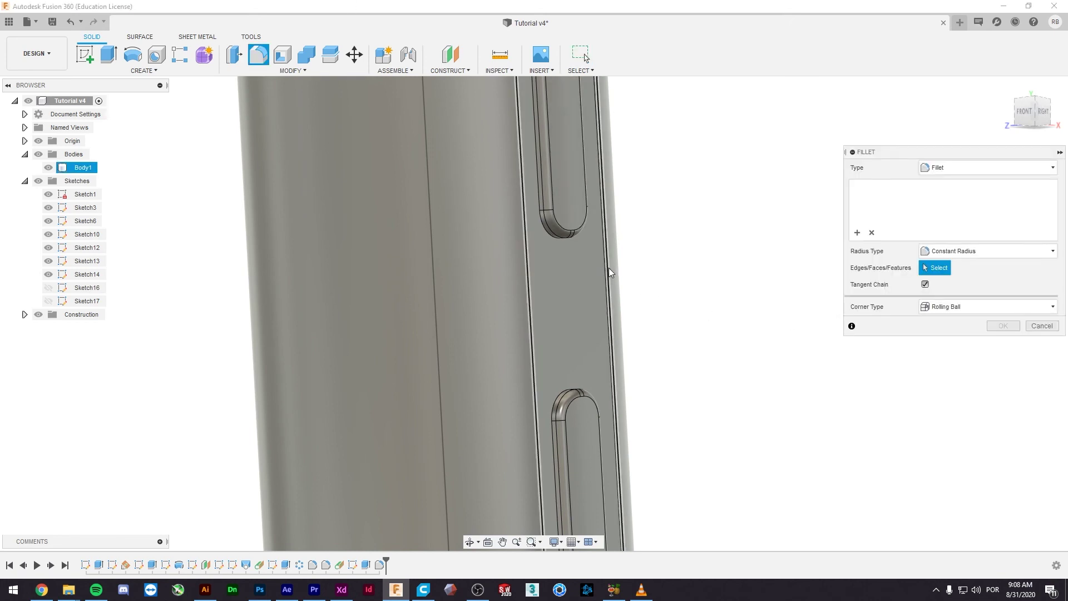
pyautogui.click(604, 270)
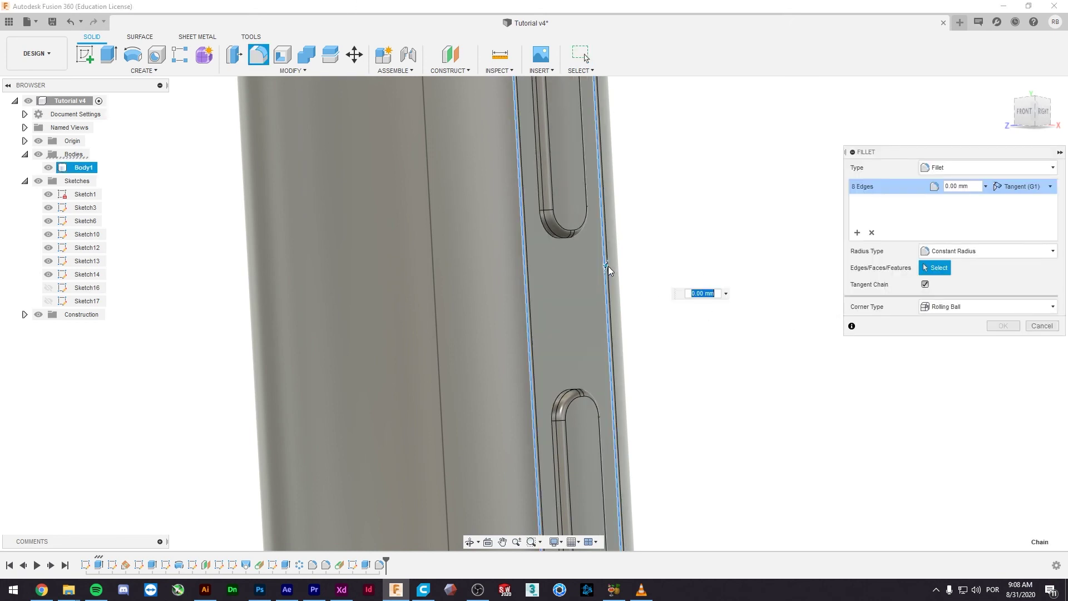
pyautogui.click(606, 272)
pyautogui.click(669, 327)
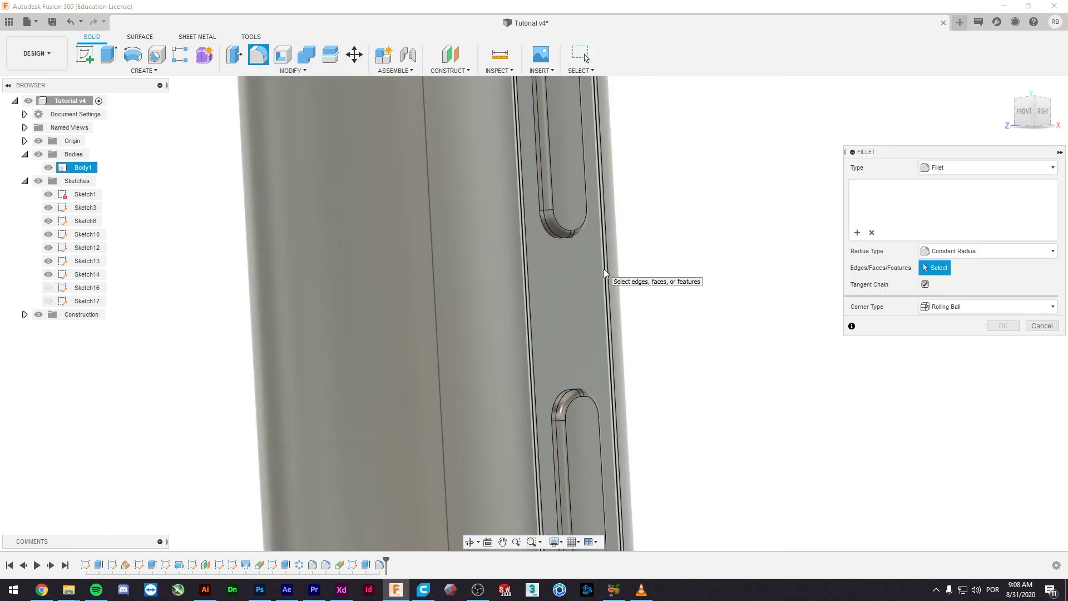
pyautogui.click(603, 268)
pyautogui.scroll(2, 603, 278)
pyautogui.scroll(2, 605, 295)
pyautogui.scroll(2, 597, 278)
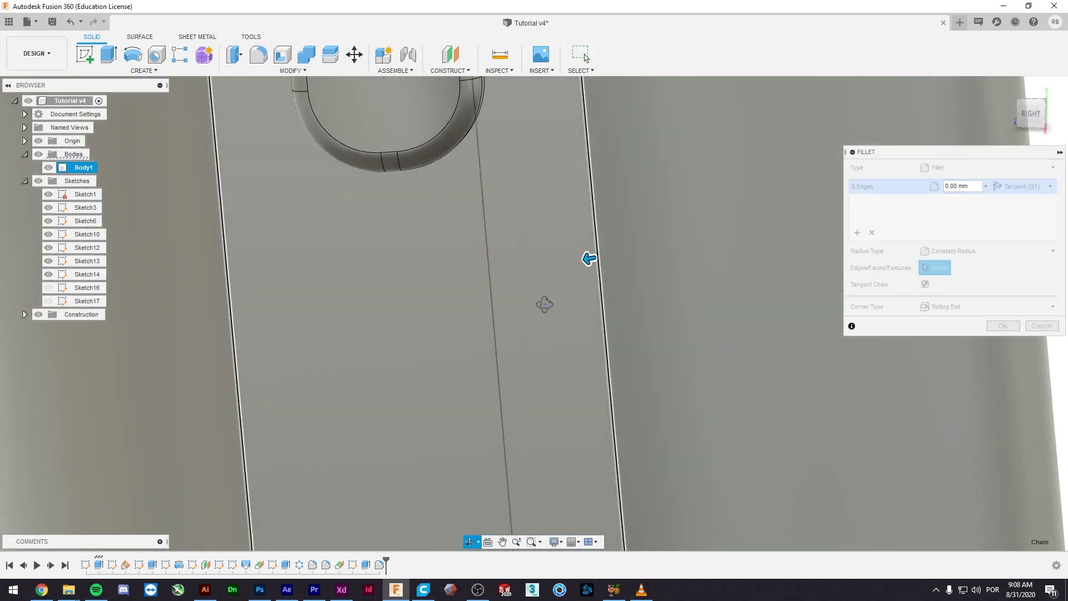
# - Drag the panel fillet radius from about 0.2 mm toward 1 mm and apply it
pyautogui.moveTo(591, 256); pyautogui.dragTo(579, 266)
pyautogui.scroll(-3, 576, 273)
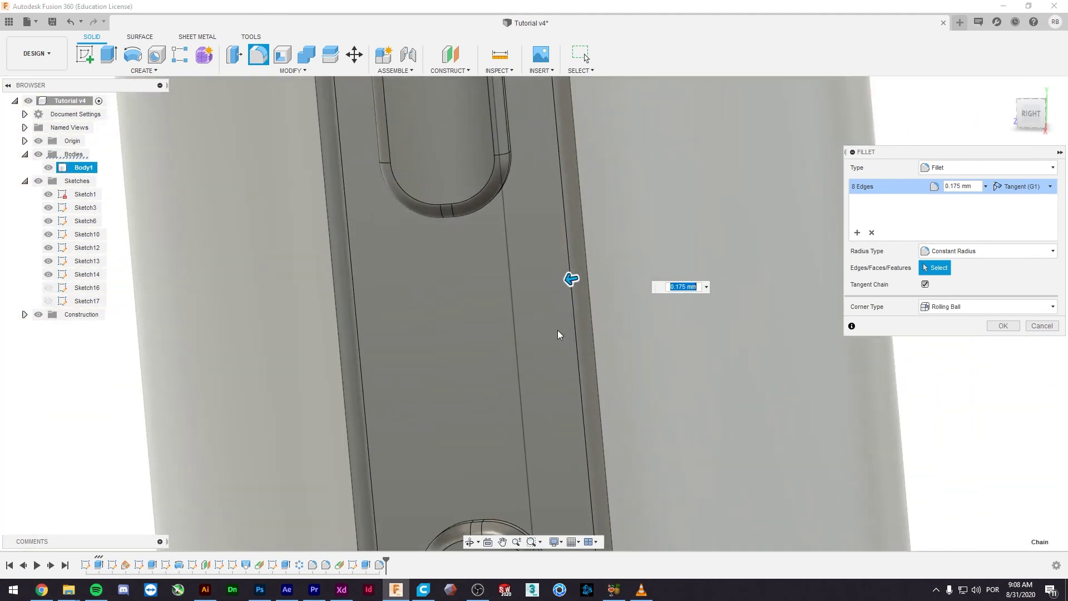
pyautogui.moveTo(572, 278)
pyautogui.keyDown('shift'); pyautogui.mouseDown(button='middle')
pyautogui.moveTo(534, 365)
pyautogui.moveTo(516, 305)
pyautogui.mouseUp(button='middle'); pyautogui.keyUp('shift')
pyautogui.moveTo(516, 305); pyautogui.dragTo(529, 310)
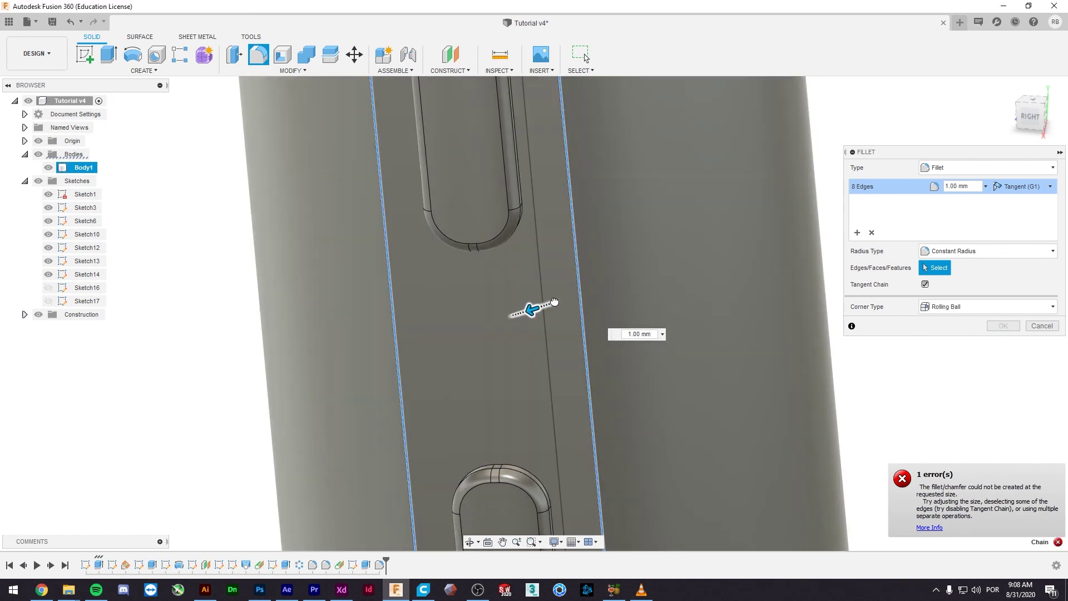
pyautogui.moveTo(533, 305); pyautogui.dragTo(549, 304)
pyautogui.click(1003, 325)
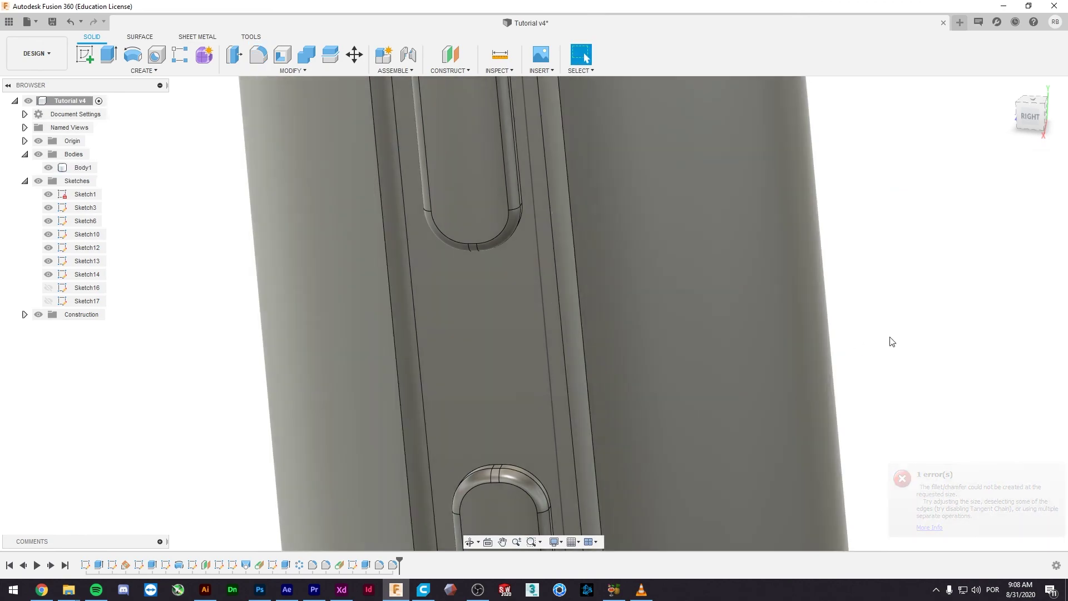
pyautogui.moveTo(890, 339)
pyautogui.keyDown('shift'); pyautogui.mouseDown(button='middle')
pyautogui.moveTo(553, 333)
pyautogui.moveTo(558, 306)
pyautogui.moveTo(508, 244)
pyautogui.moveTo(485, 238)
pyautogui.mouseUp(button='middle'); pyautogui.keyUp('shift')
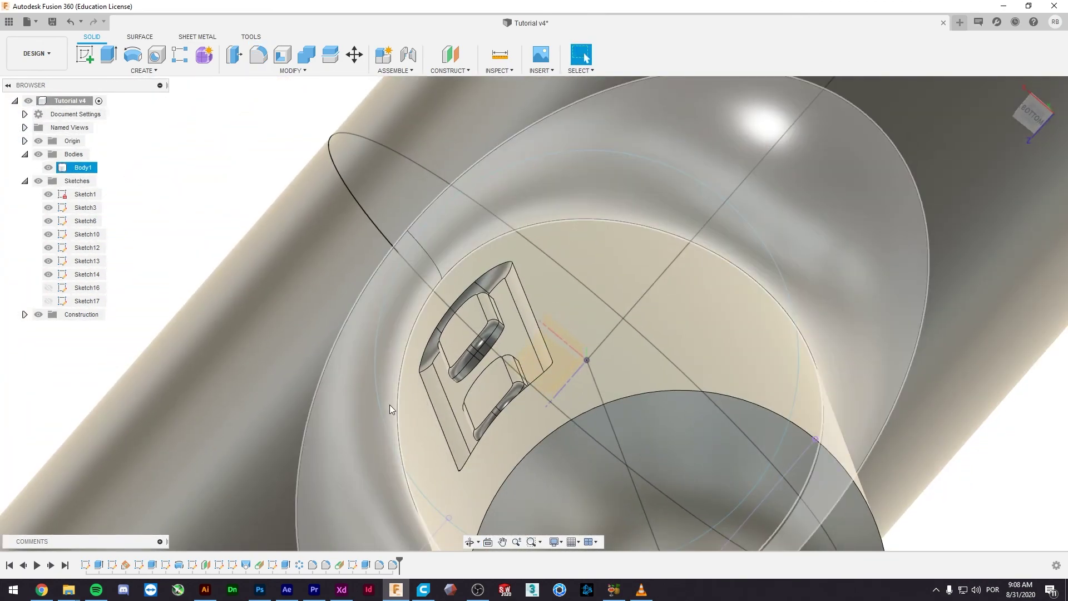
pyautogui.moveTo(390, 408)
pyautogui.keyDown('shift'); pyautogui.mouseDown(button='middle')
pyautogui.moveTo(731, 538)
pyautogui.moveTo(639, 291)
pyautogui.mouseUp(button='middle'); pyautogui.keyUp('shift')
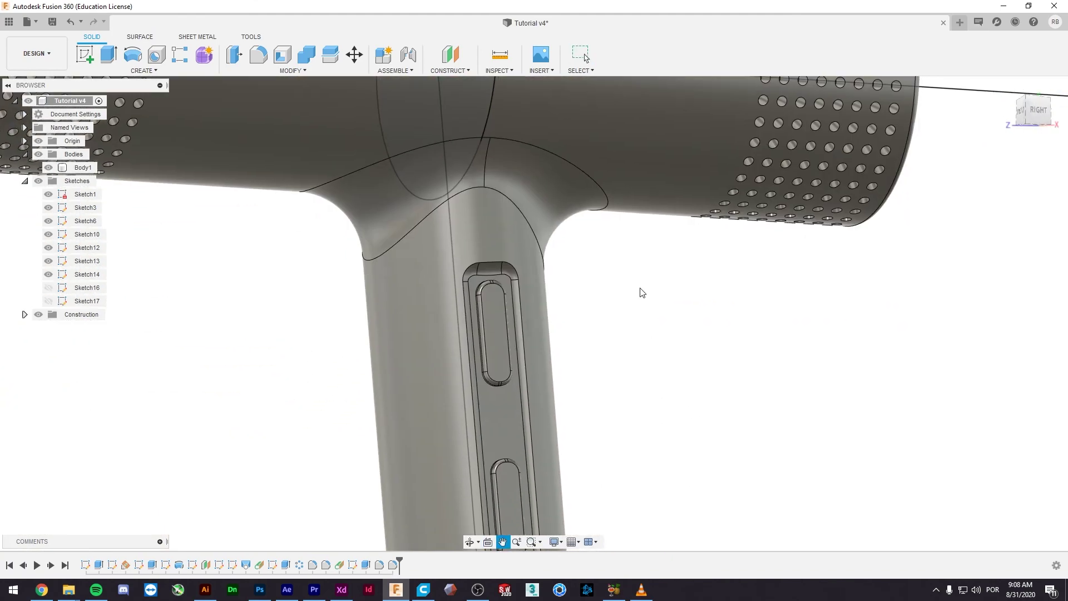
pyautogui.scroll(-5, 615, 400)
pyautogui.moveTo(615, 400)
pyautogui.keyDown('shift'); pyautogui.mouseDown(button='middle')
pyautogui.moveTo(613, 425)
pyautogui.moveTo(630, 424)
pyautogui.moveTo(622, 422)
pyautogui.mouseUp(button='middle'); pyautogui.keyUp('shift')
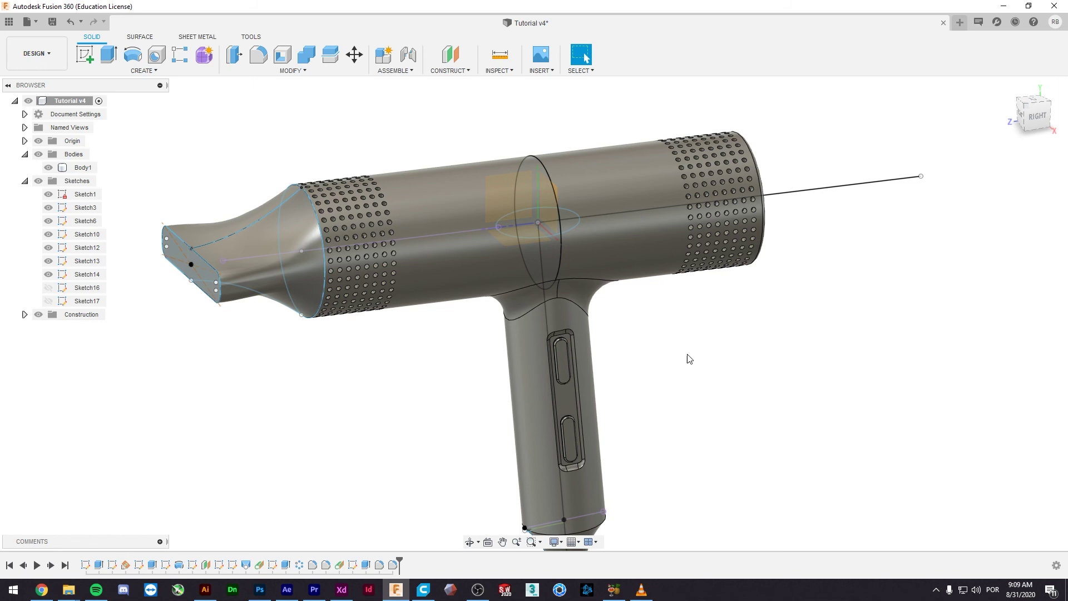
pyautogui.keyDown('shift'); pyautogui.moveTo(681, 368); pyautogui.dragTo(665, 345, button='middle'); pyautogui.keyUp('shift')
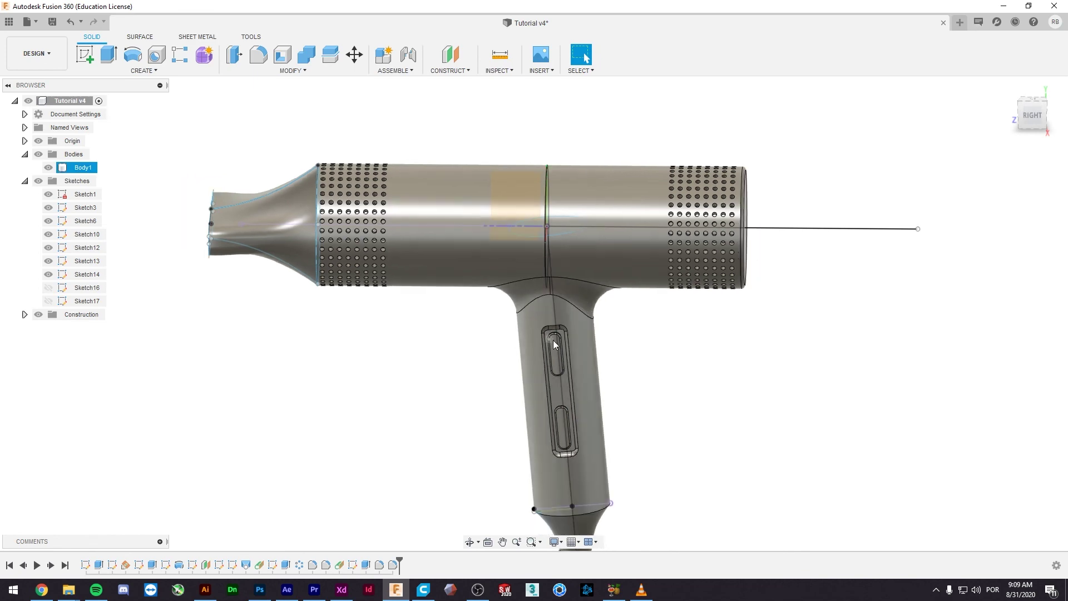
pyautogui.scroll(4, 535, 329)
pyautogui.scroll(2, 552, 328)
pyautogui.keyDown('shift'); pyautogui.moveTo(529, 326); pyautogui.dragTo(710, 404, button='middle'); pyautogui.keyUp('shift')
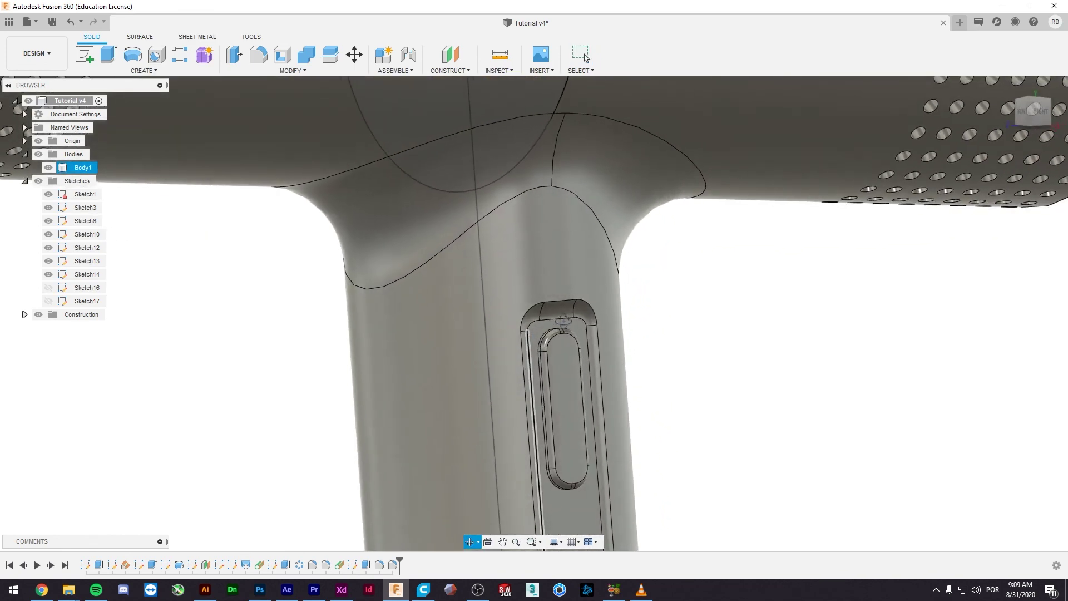
pyautogui.scroll(-5, 706, 415)
pyautogui.scroll(1, 746, 467)
pyautogui.scroll(1, 737, 436)
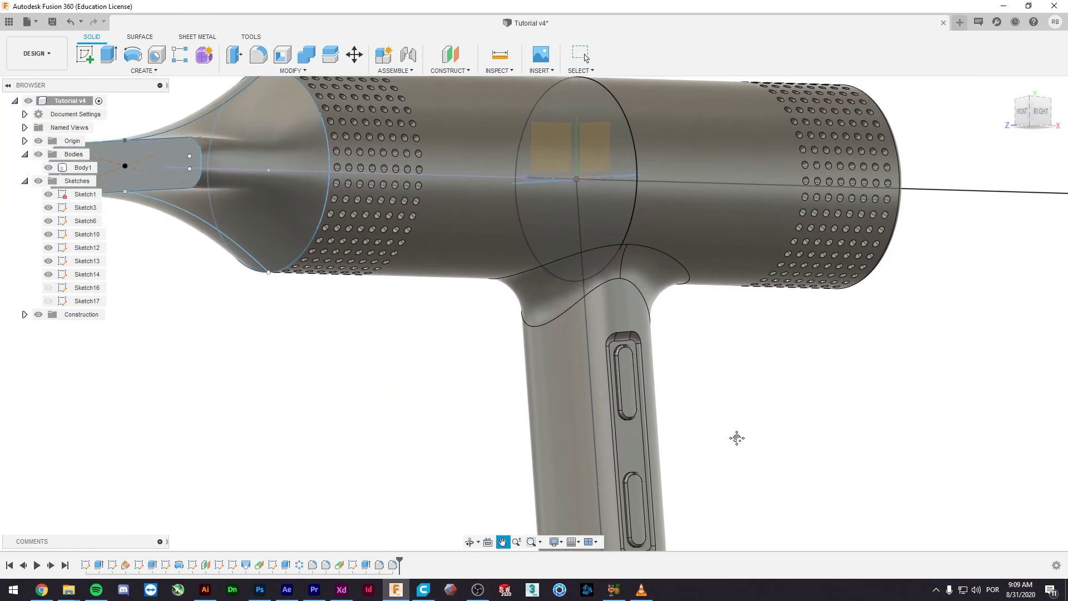
pyautogui.scroll(3, 653, 287)
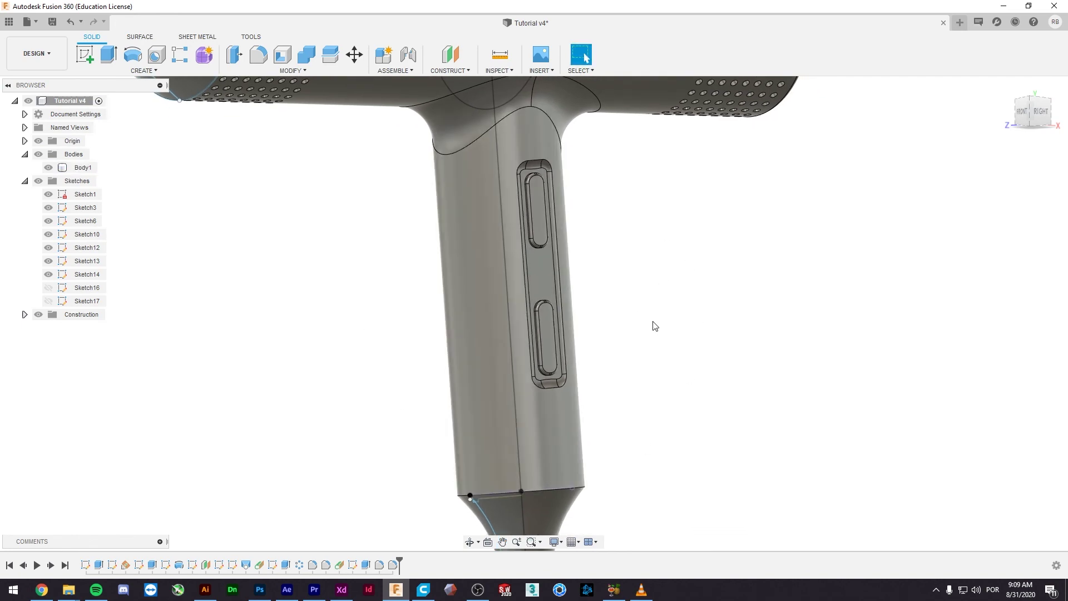
pyautogui.hotkey('alt', 'Tab')
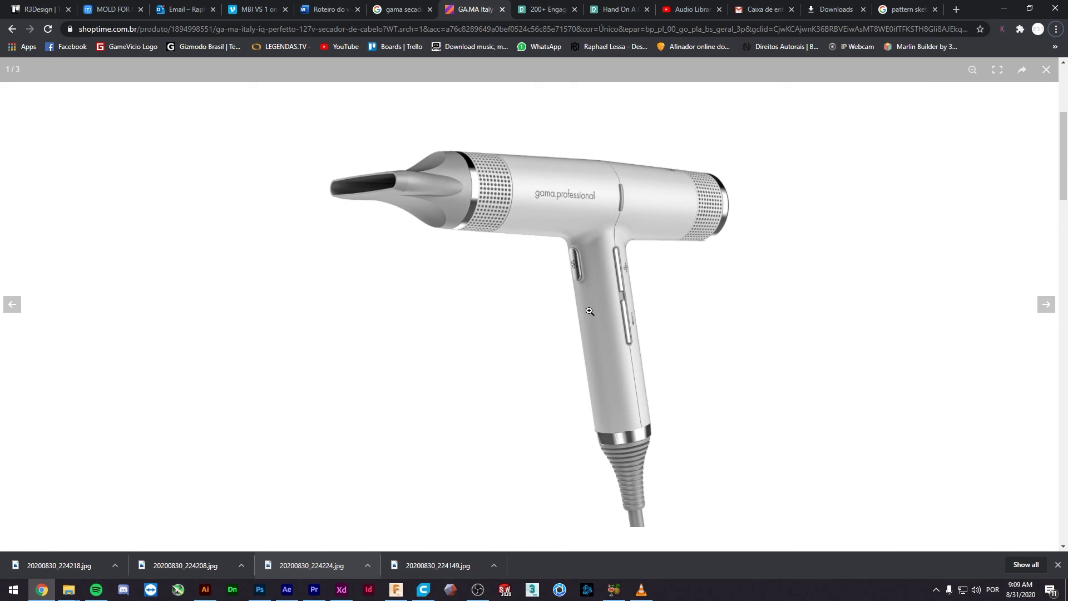
pyautogui.hotkey('alt', 'Tab')
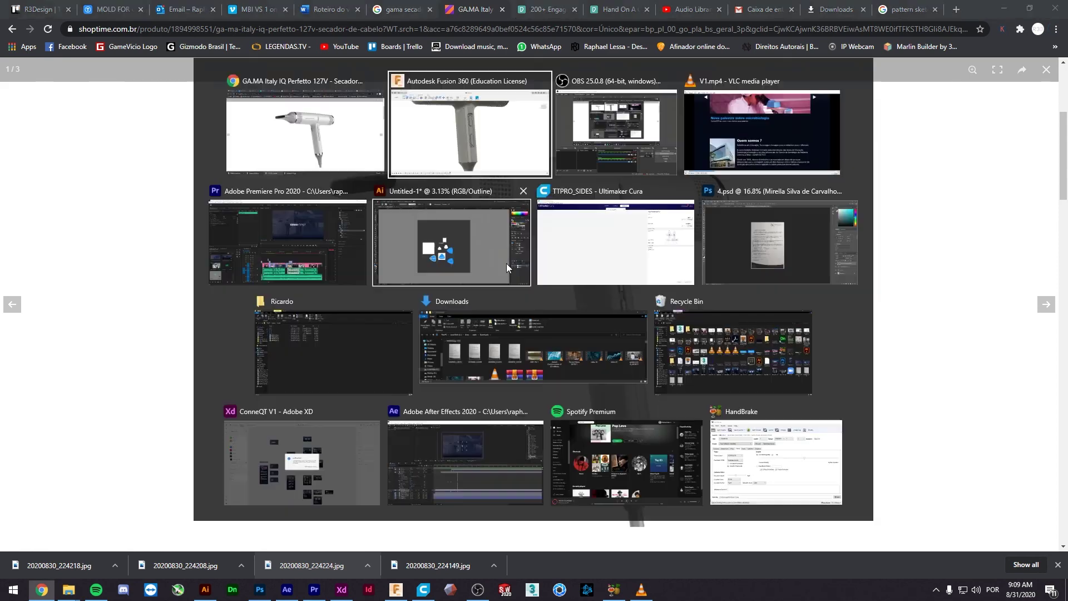
# - Select the dryer body and switch to the white hair-dryer photo in Chrome
pyautogui.click(653, 306)
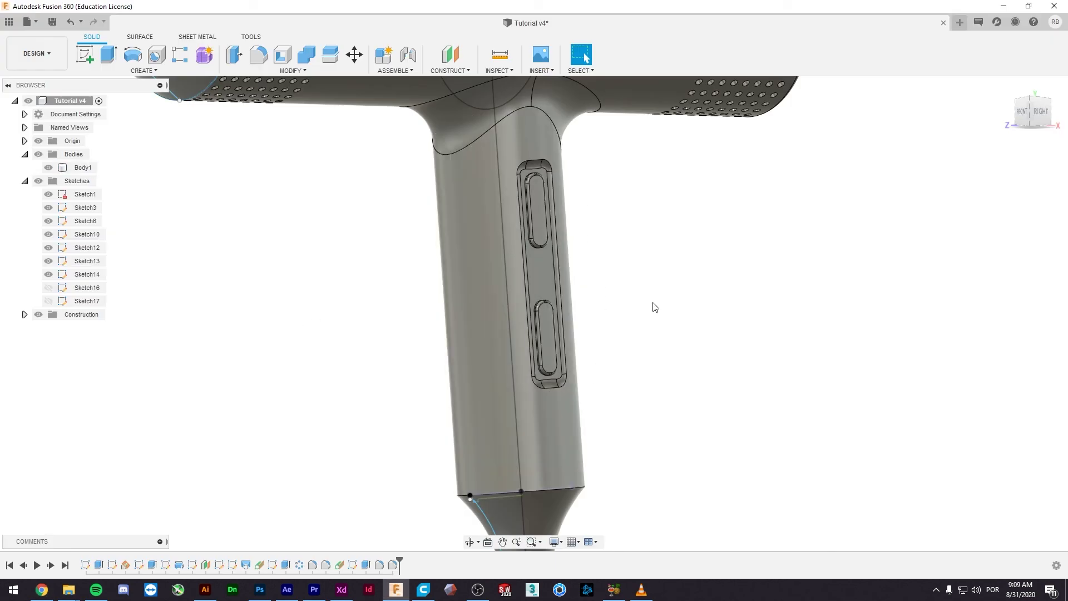
pyautogui.click(445, 269)
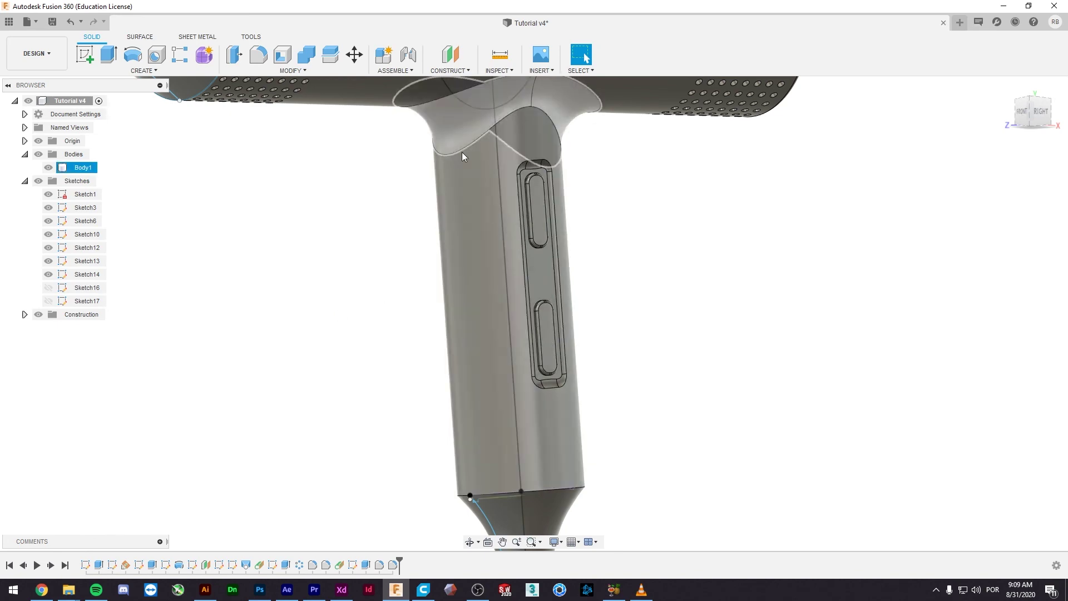
pyautogui.hotkey('alt', 'Tab')
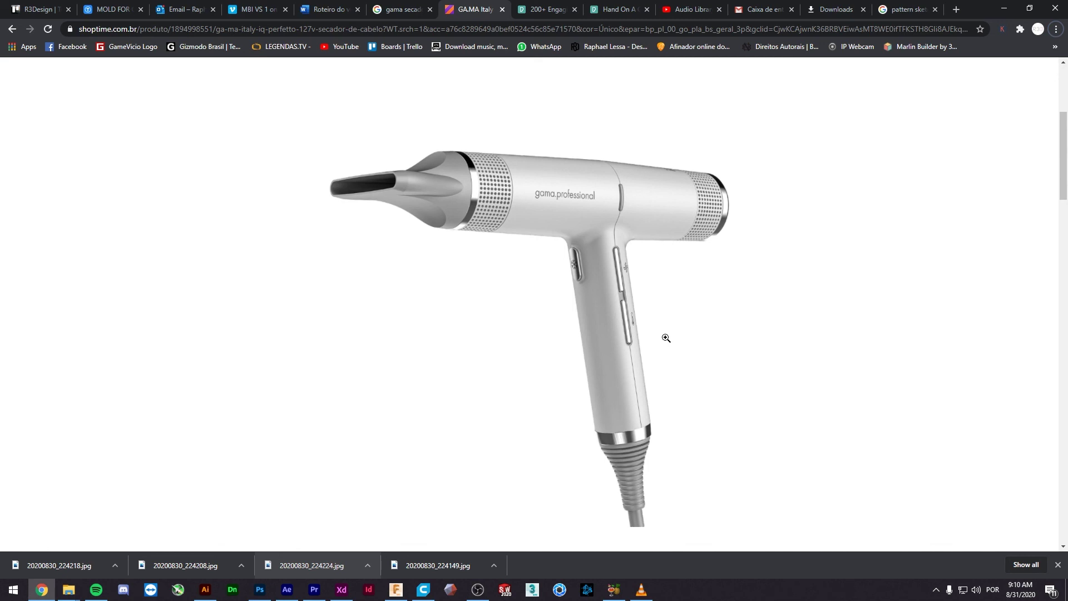
# - Bring the VLC player forward, then the OBS Studio recorder window over it
pyautogui.moveTo(640, 589)
pyautogui.click(650, 588)
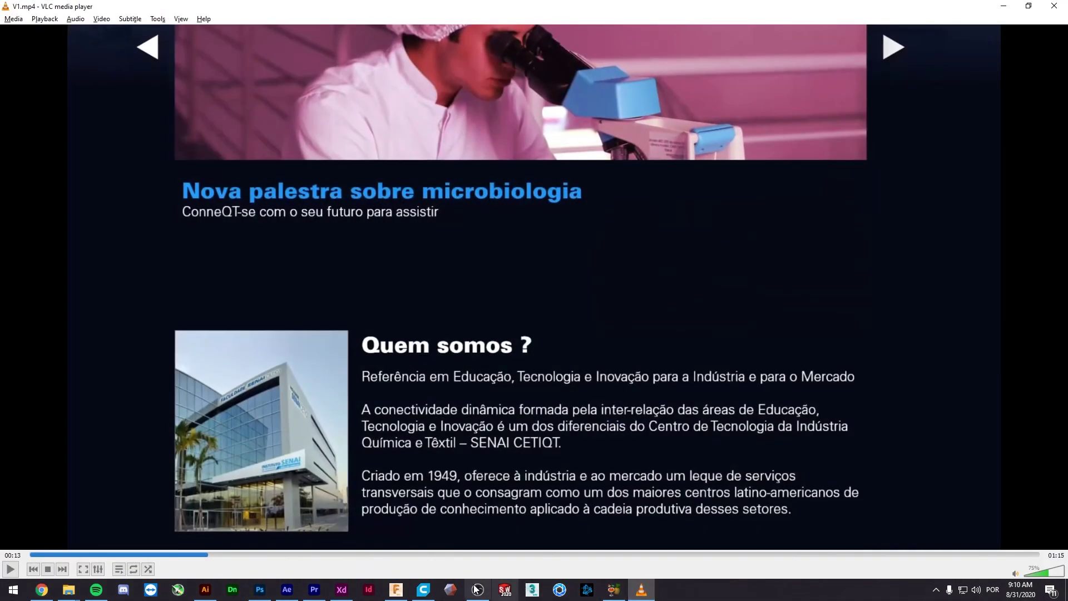
pyautogui.click(478, 589)
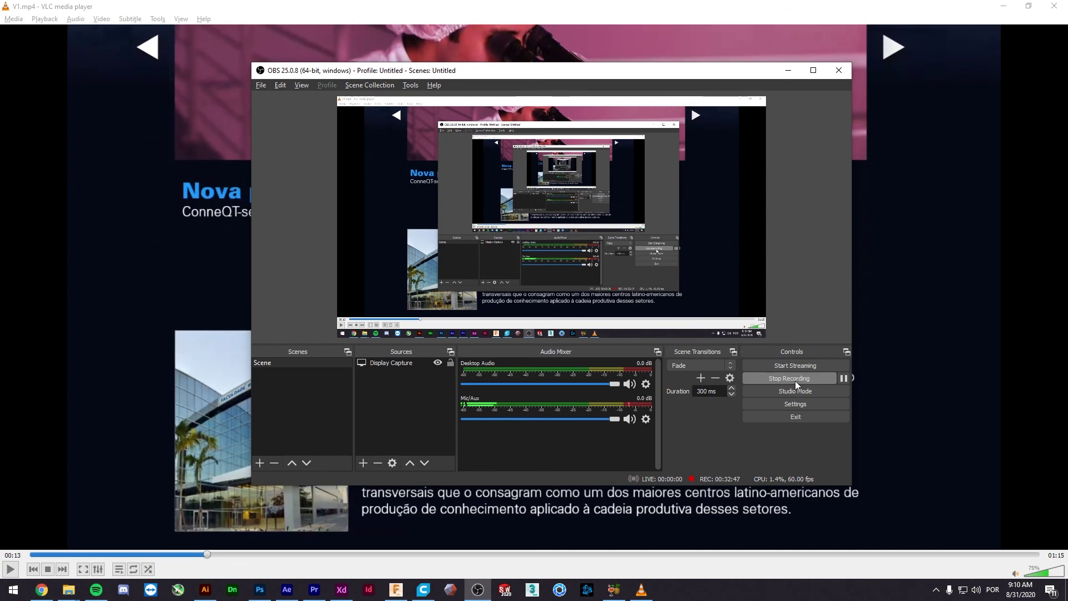